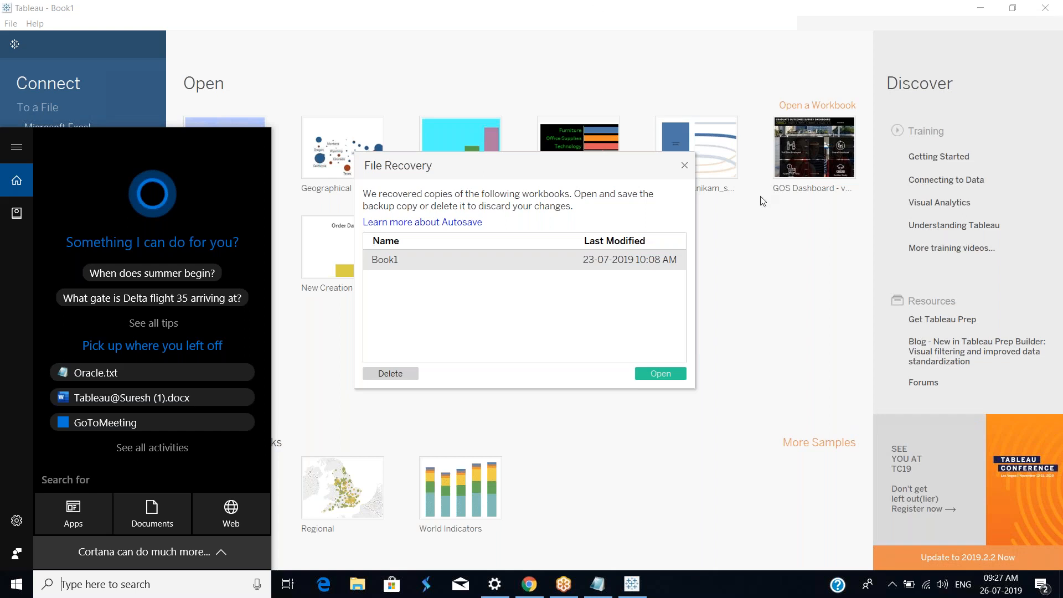
# Step: Dismiss the file recovery dialog and connect to the Sample - EU Superstore Excel workbook
pyautogui.click(685, 165)
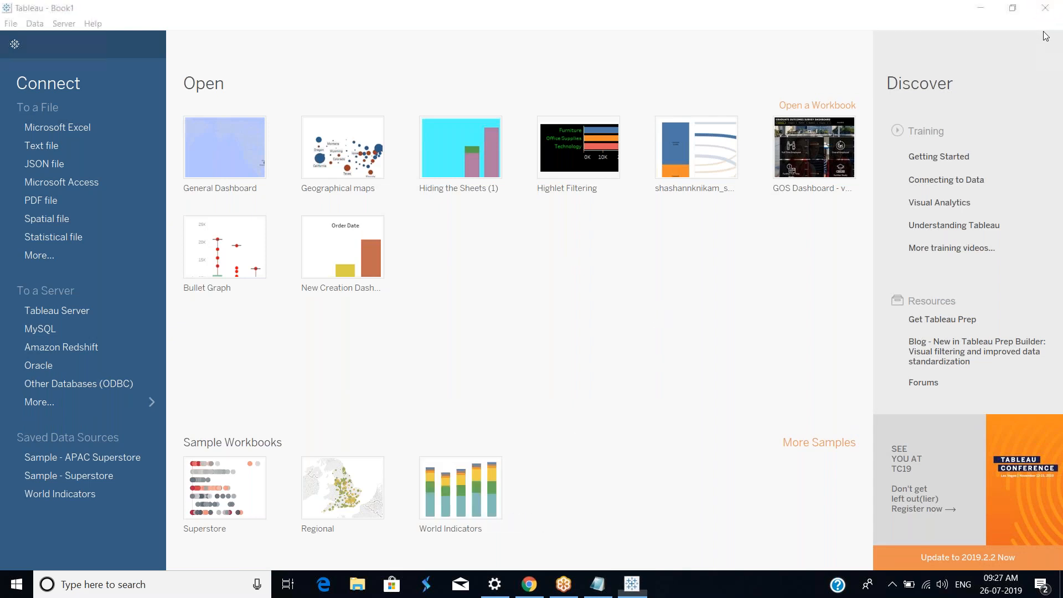
pyautogui.click(754, 338)
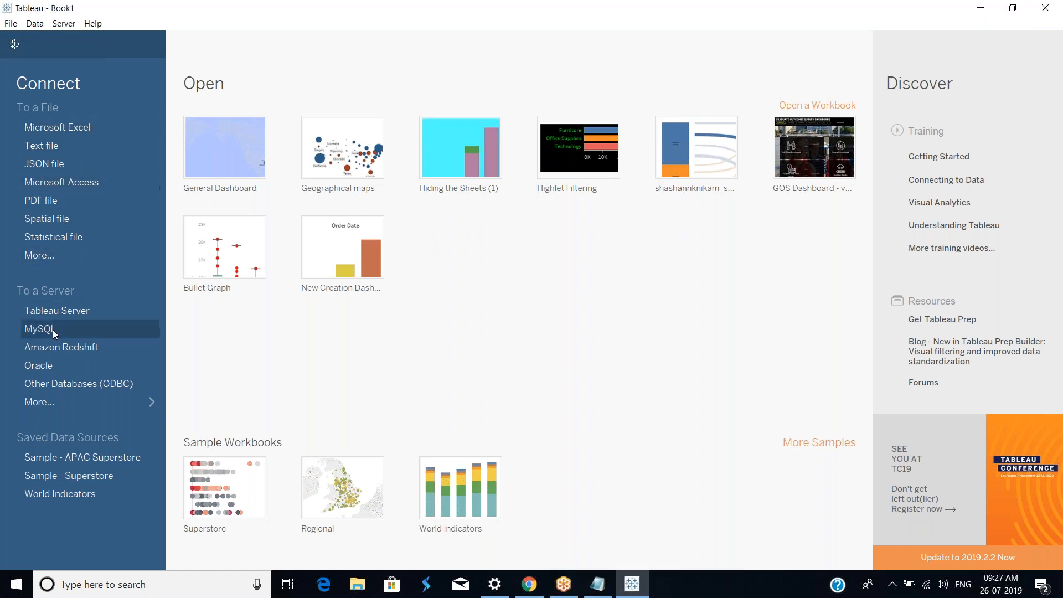
pyautogui.click(78, 128)
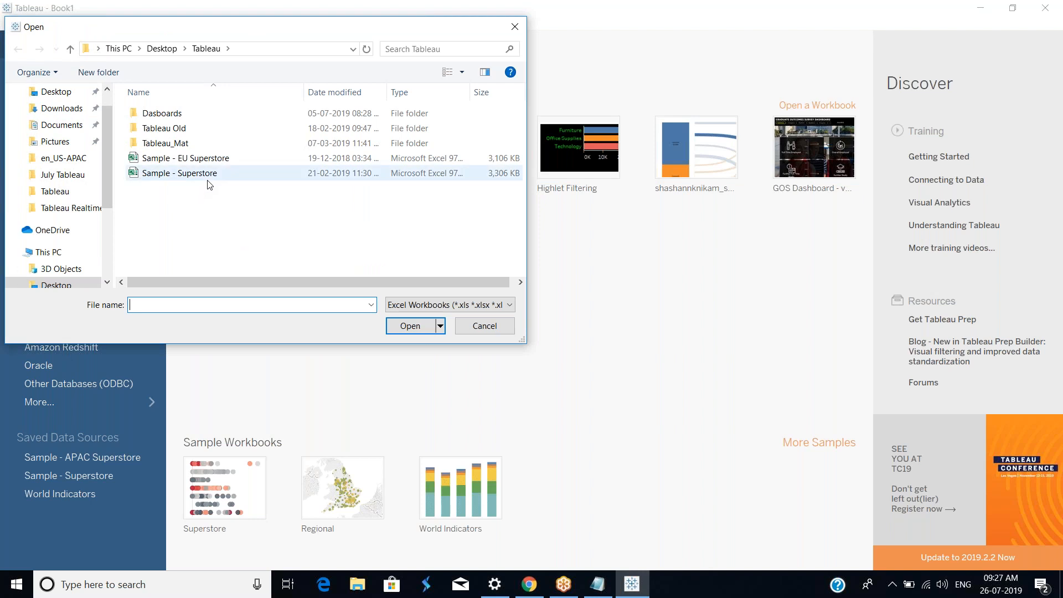
pyautogui.doubleClick(205, 161)
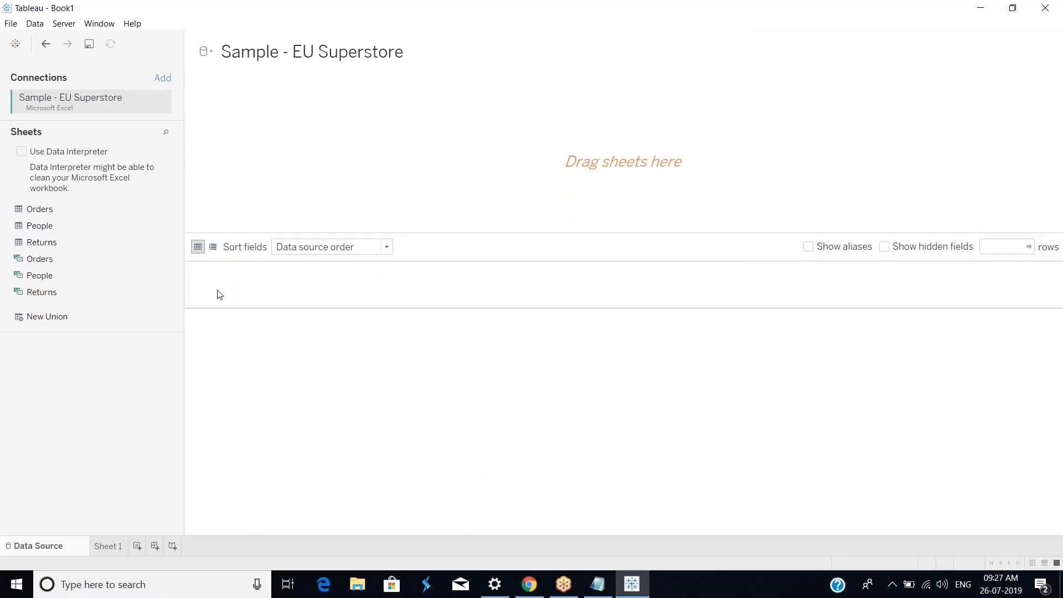
# Step: Add the Orders sheet to the data source canvas
pyautogui.moveTo(46, 213); pyautogui.dragTo(445, 184)
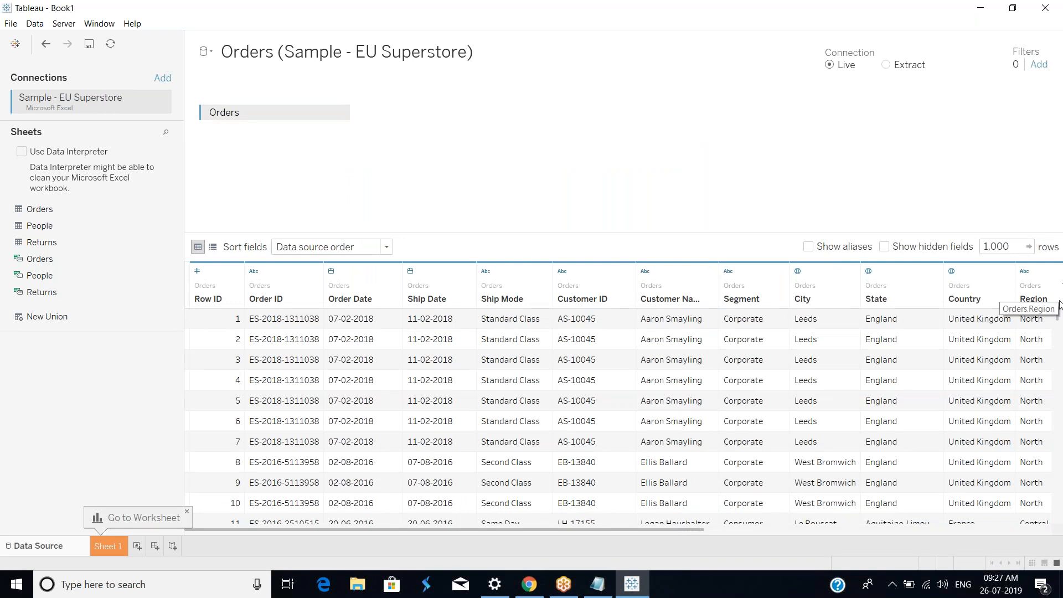
pyautogui.moveTo(1058, 320)
pyautogui.mouseDown()
pyautogui.moveTo(1051, 533)
pyautogui.moveTo(1048, 280)
pyautogui.moveTo(1048, 304)
pyautogui.mouseUp()
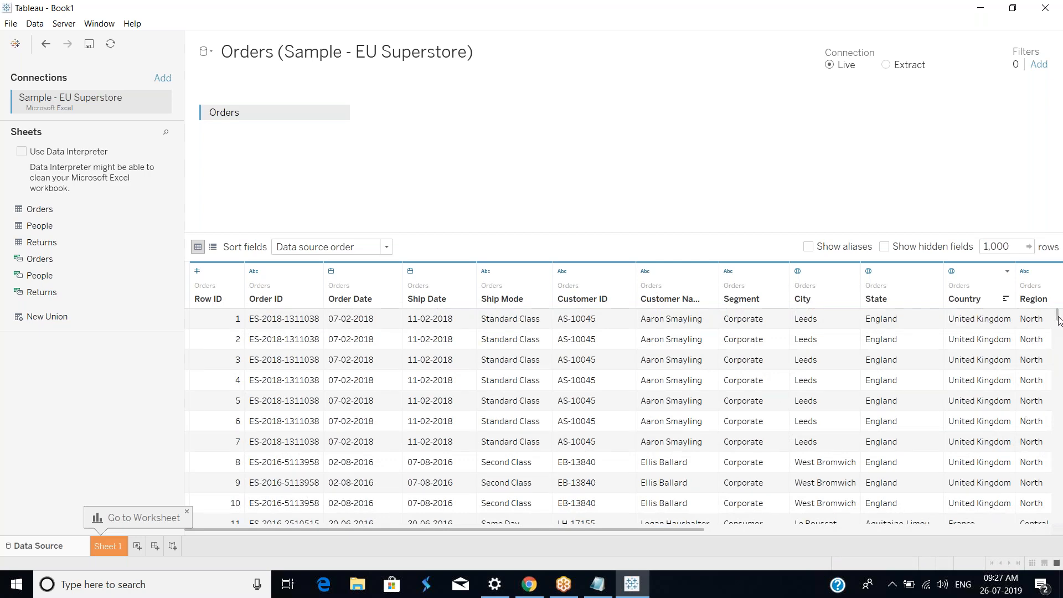
pyautogui.moveTo(1057, 321)
pyautogui.mouseDown()
pyautogui.moveTo(1058, 382)
pyautogui.moveTo(1055, 316)
pyautogui.mouseUp()
# Step: Switch the connection to the Sample - Superstore Excel workbook
pyautogui.click(160, 104)
pyautogui.click(202, 107)
pyautogui.click(185, 176)
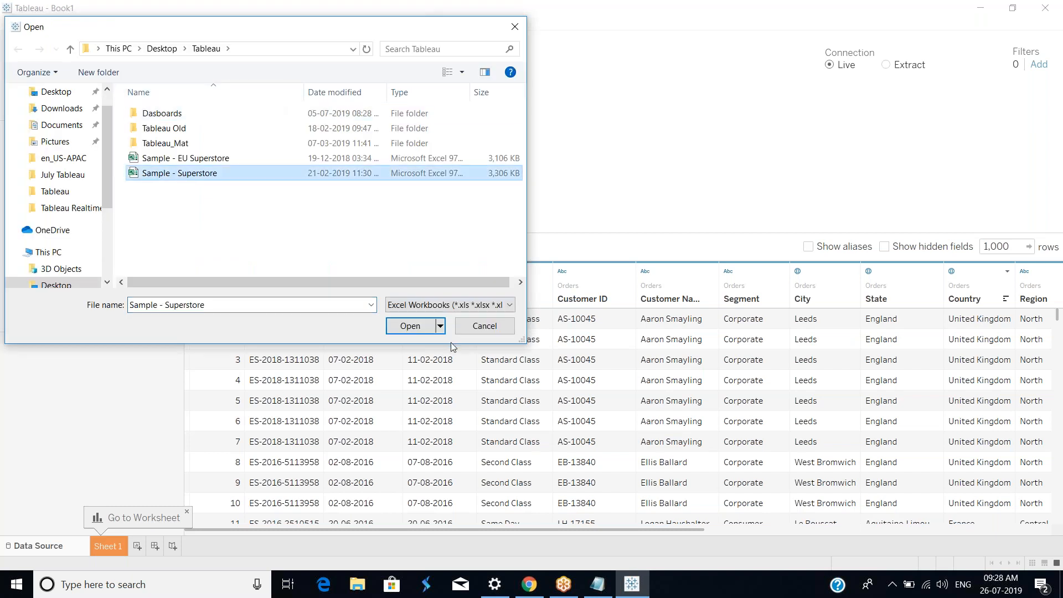
pyautogui.click(414, 327)
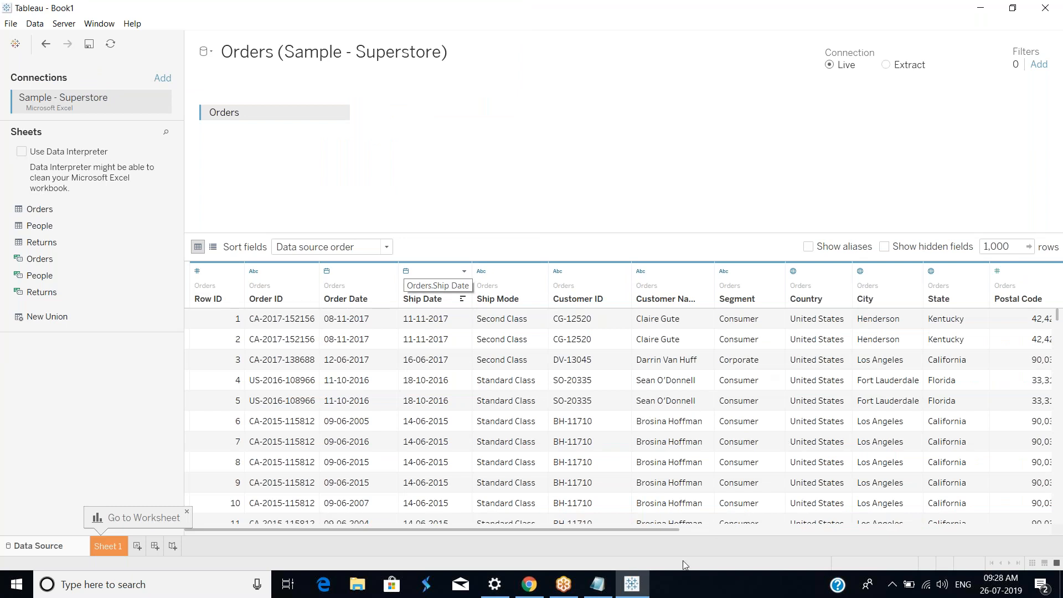
# Step: Hide the Order Date, Order ID, Ship Date and Ship Mode columns in the data preview
pyautogui.hscroll(2, 687, 530)
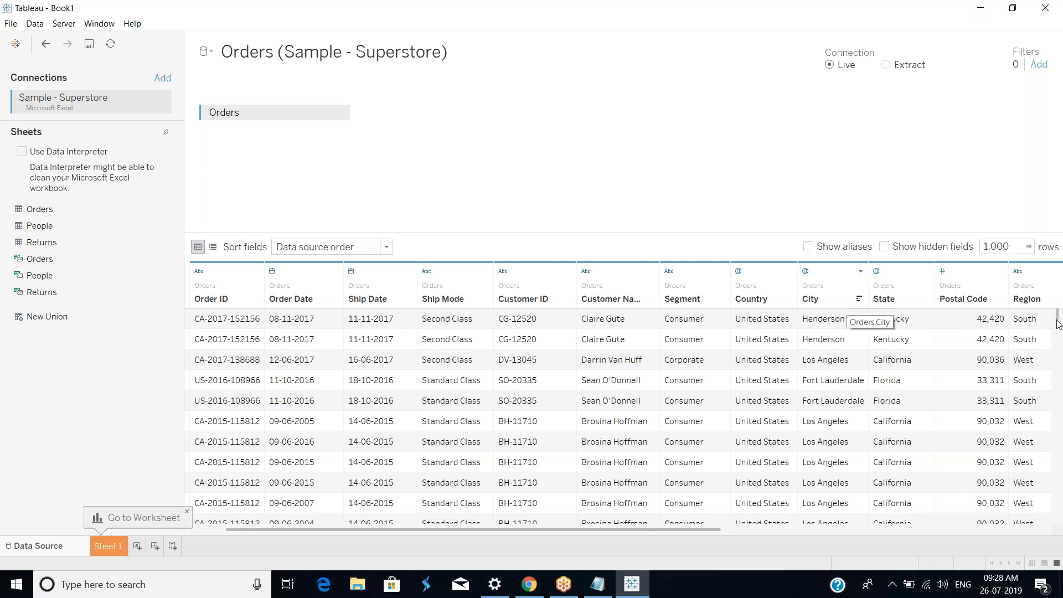
pyautogui.moveTo(1058, 327)
pyautogui.mouseDown()
pyautogui.moveTo(1047, 446)
pyautogui.moveTo(1056, 318)
pyautogui.mouseUp()
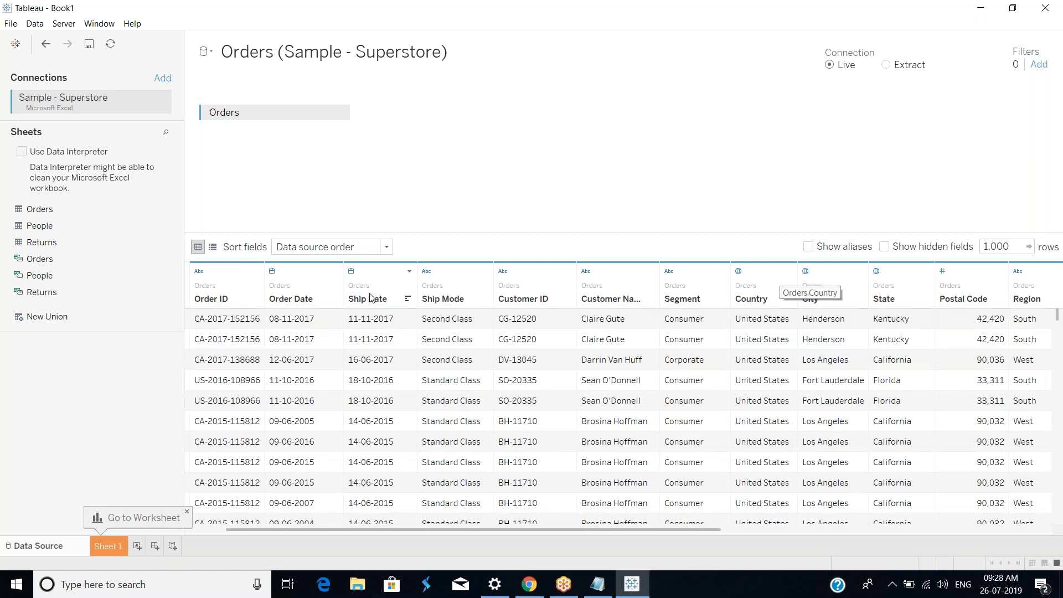
pyautogui.click(336, 273)
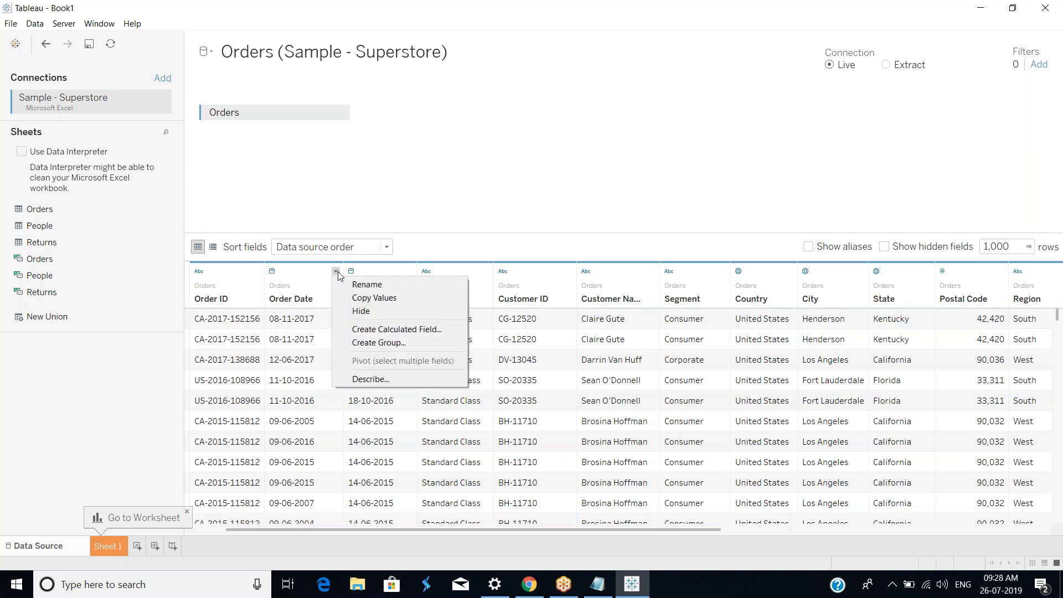
pyautogui.click(357, 309)
pyautogui.click(256, 271)
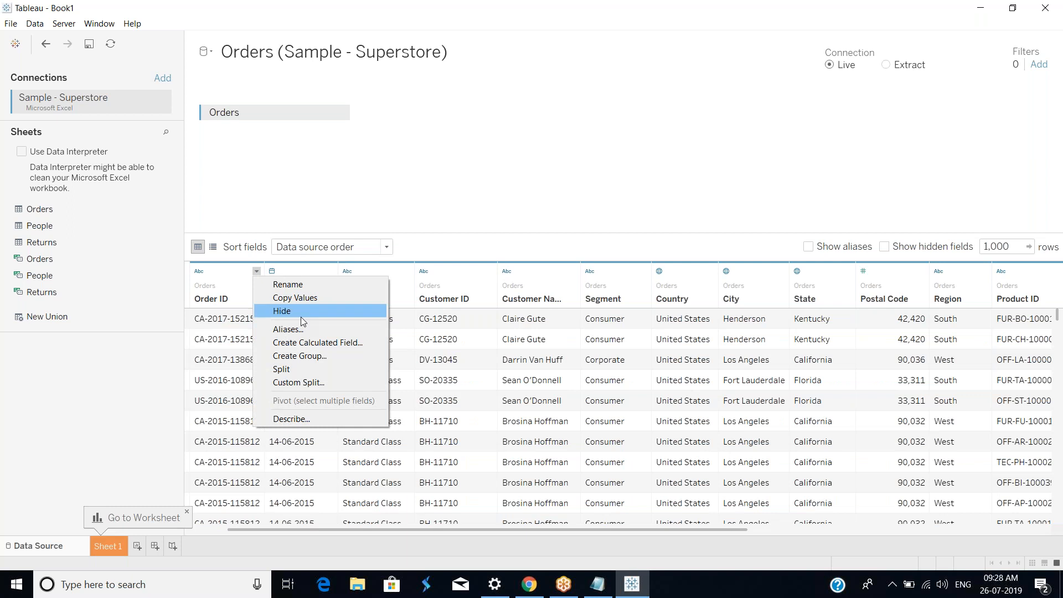
pyautogui.click(300, 315)
pyautogui.click(256, 271)
pyautogui.click(301, 310)
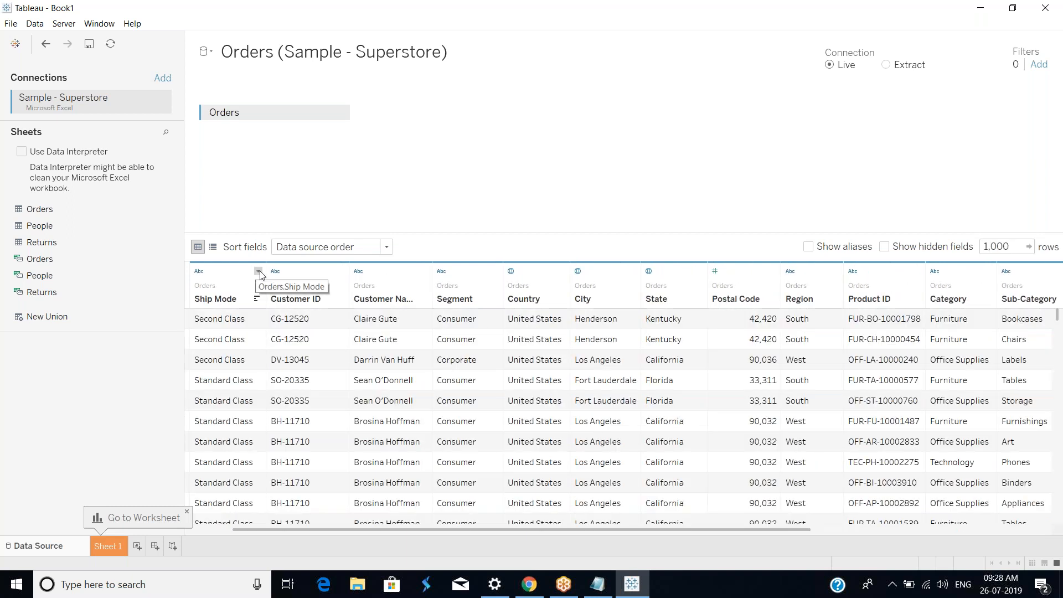
pyautogui.click(258, 271)
pyautogui.click(287, 311)
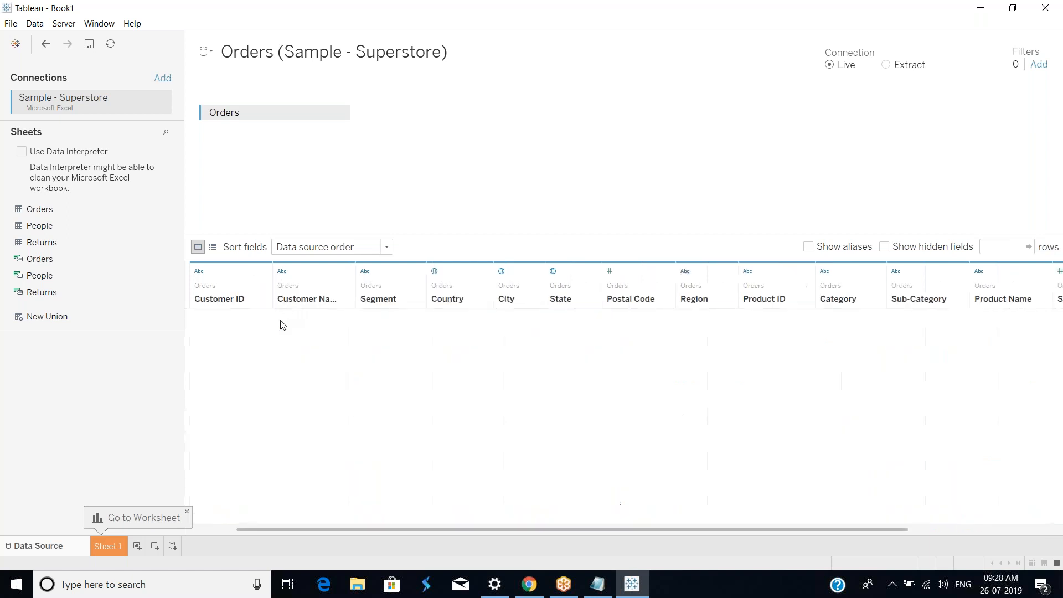
# Step: Hide the Customer ID, Postal Code, Product ID and Sub-Category columns
pyautogui.click(265, 271)
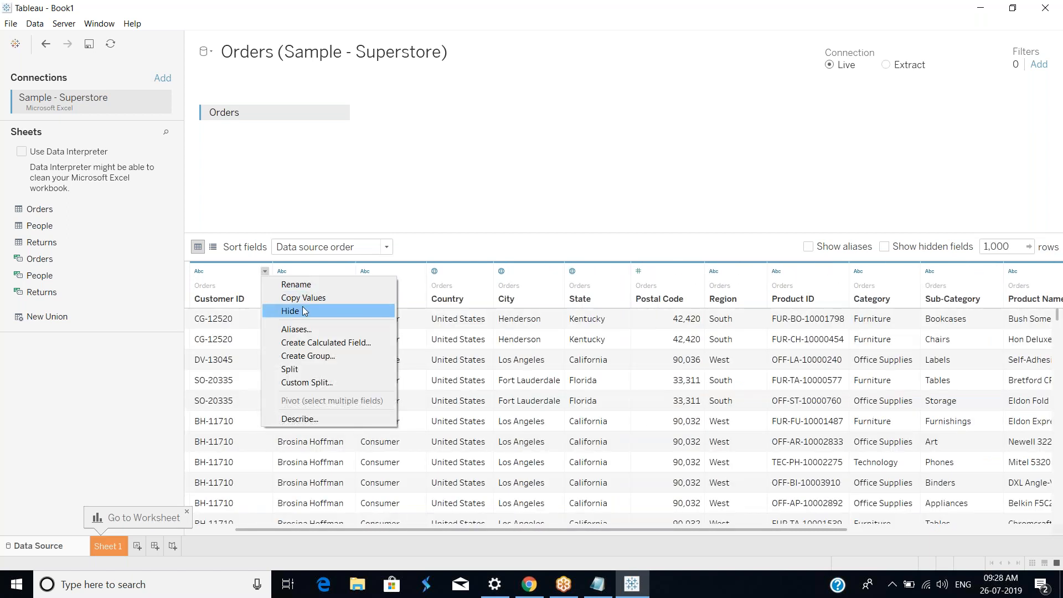
pyautogui.click(302, 312)
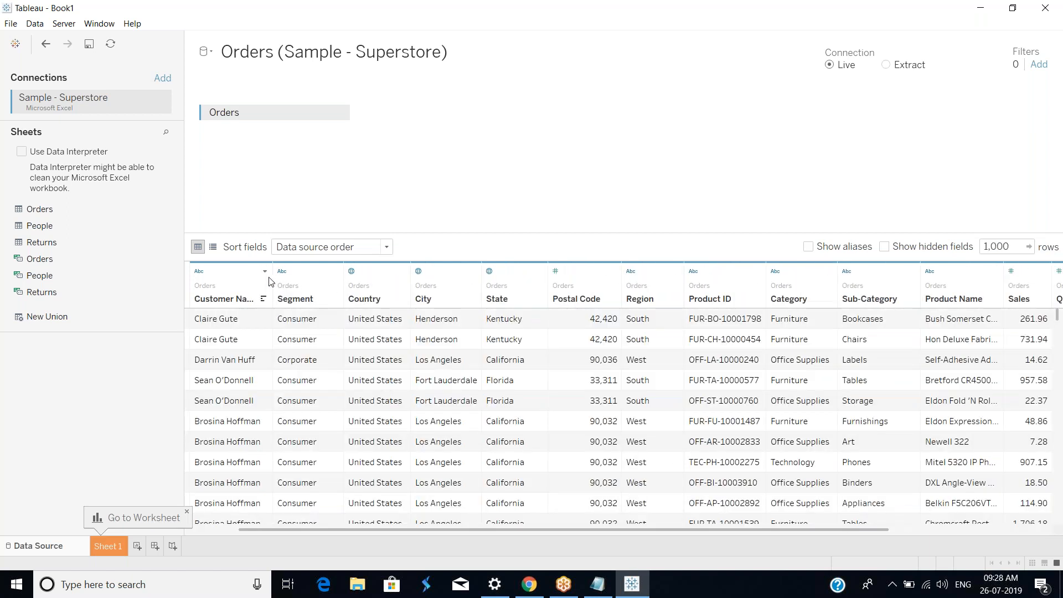
pyautogui.click(614, 270)
pyautogui.click(651, 314)
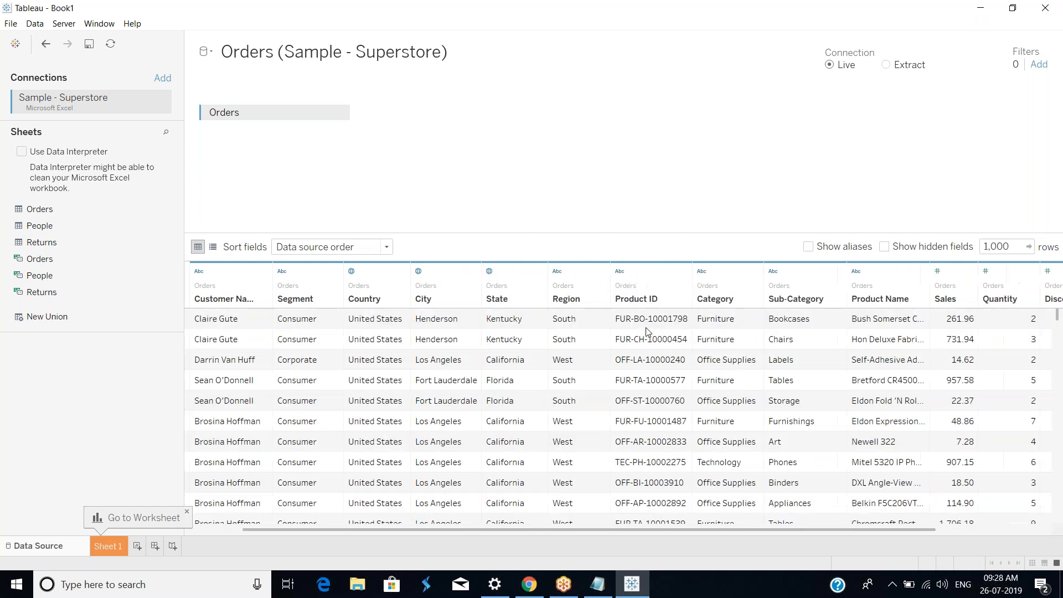
pyautogui.click(685, 272)
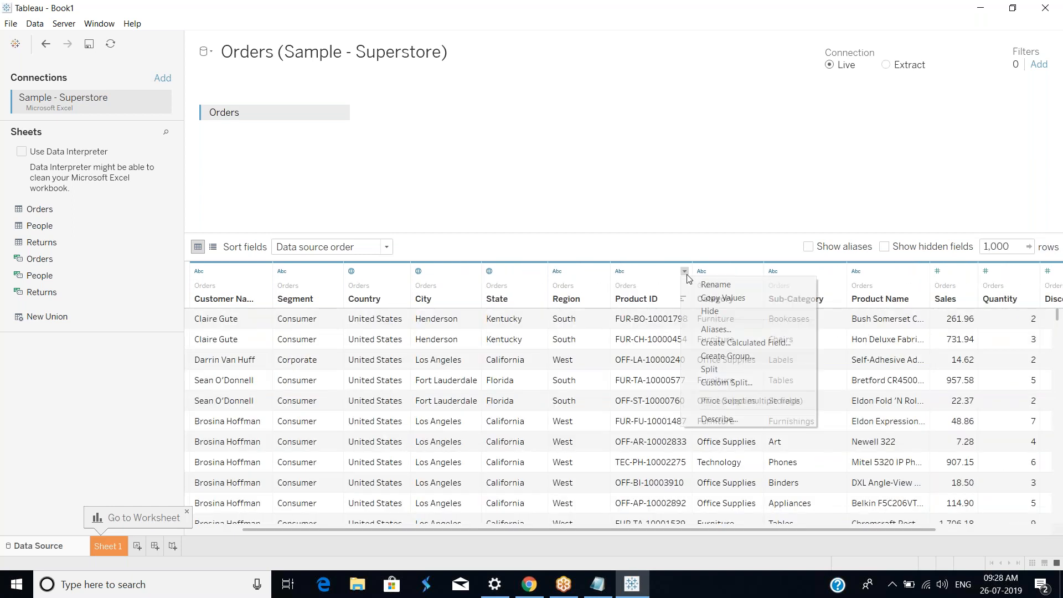
pyautogui.click(709, 309)
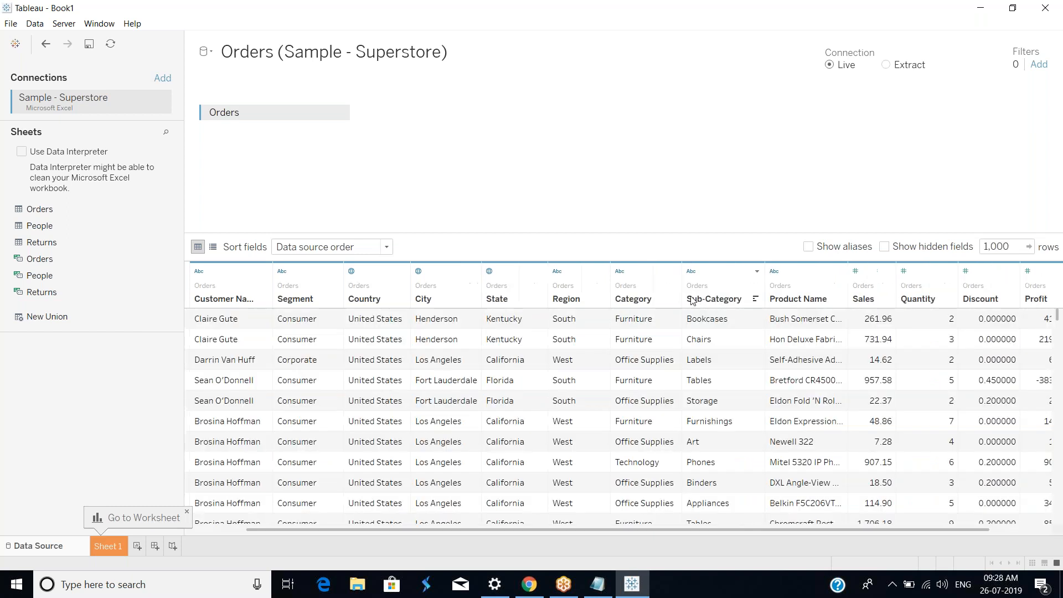
pyautogui.click(674, 271)
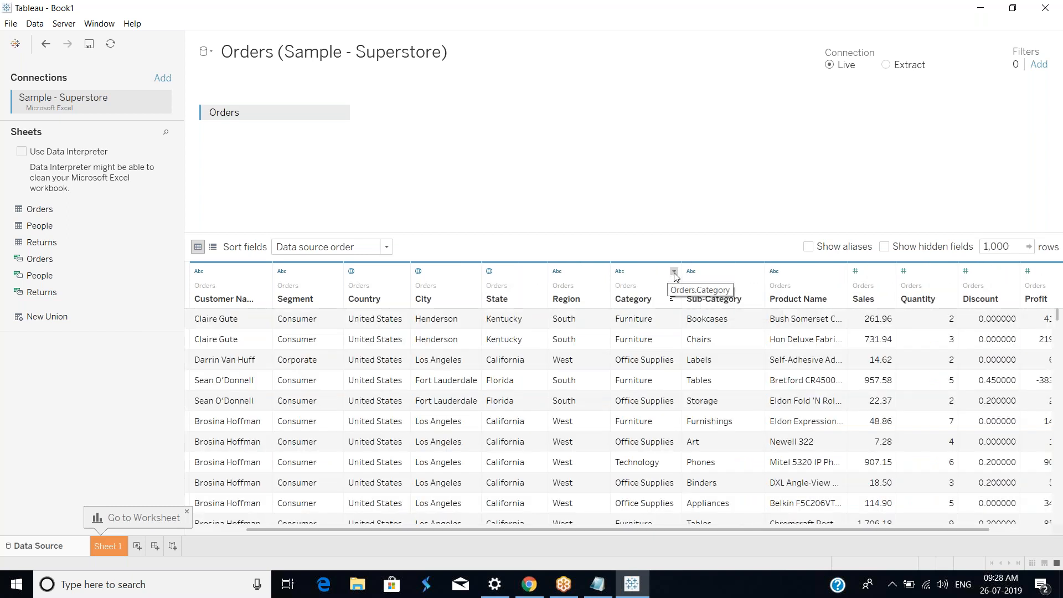
pyautogui.click(757, 271)
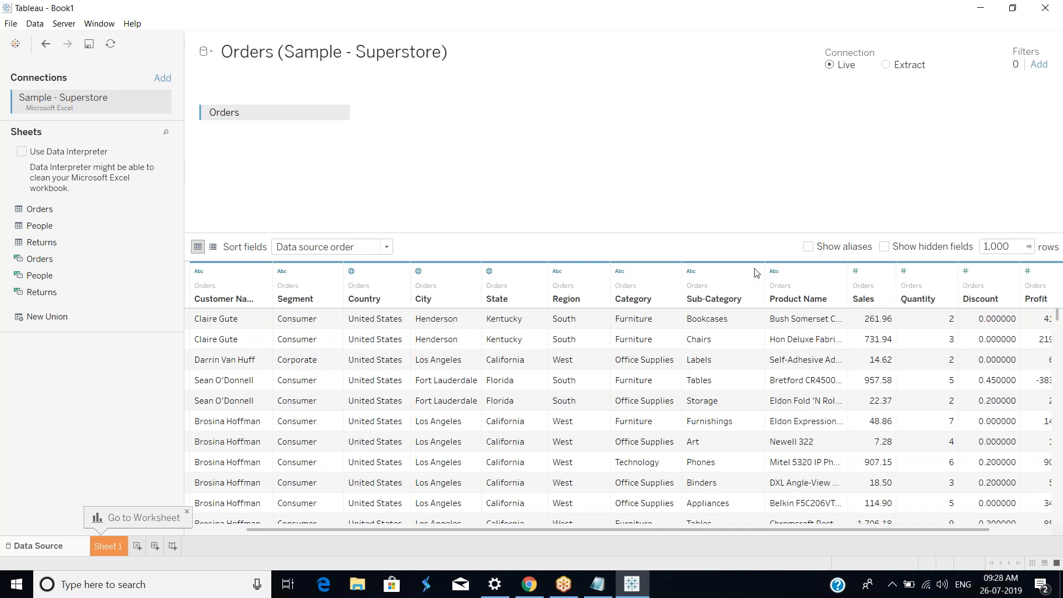
pyautogui.click(757, 271)
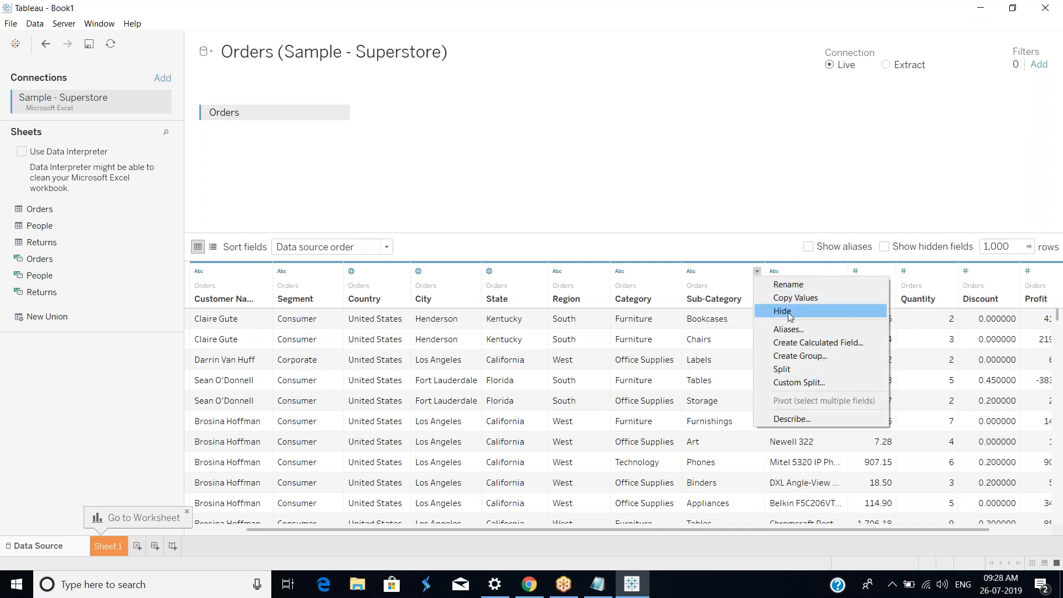
pyautogui.click(788, 312)
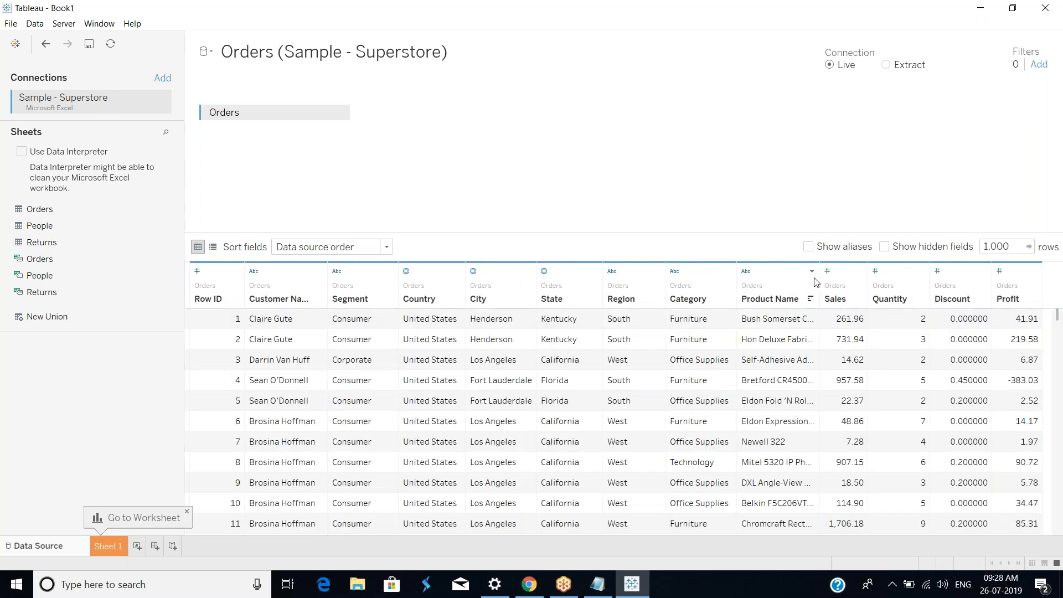
# Step: Hide the Product Name and Discount columns
pyautogui.click(812, 270)
pyautogui.click(828, 295)
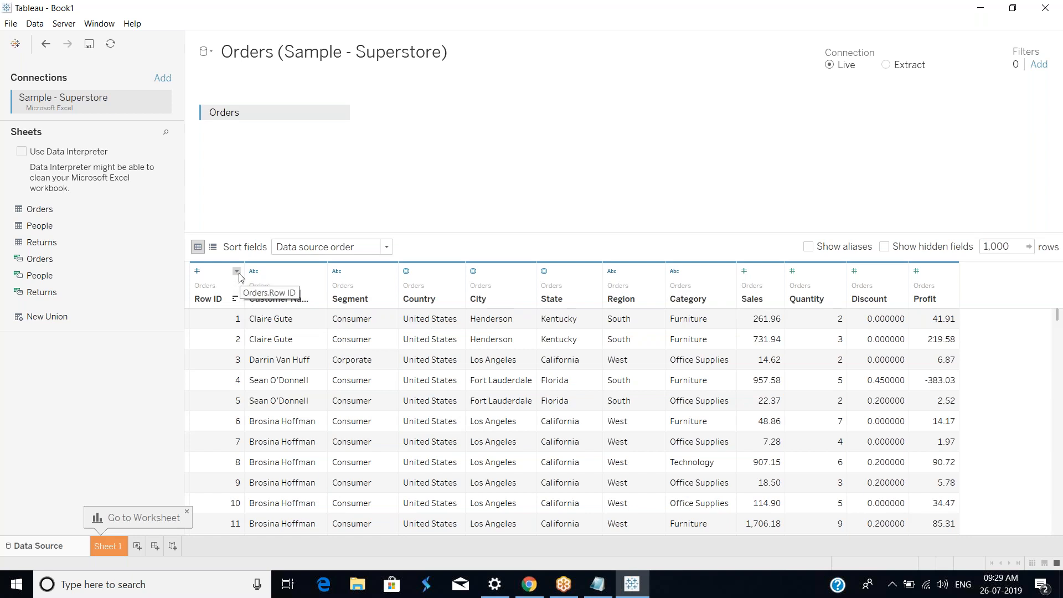
pyautogui.click(236, 271)
pyautogui.click(764, 165)
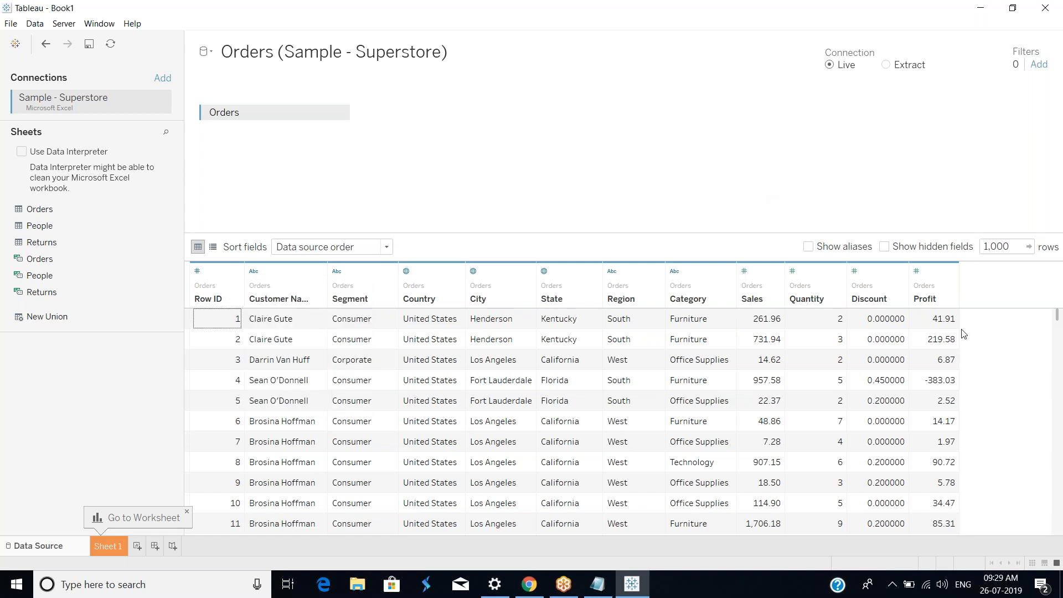
pyautogui.click(901, 271)
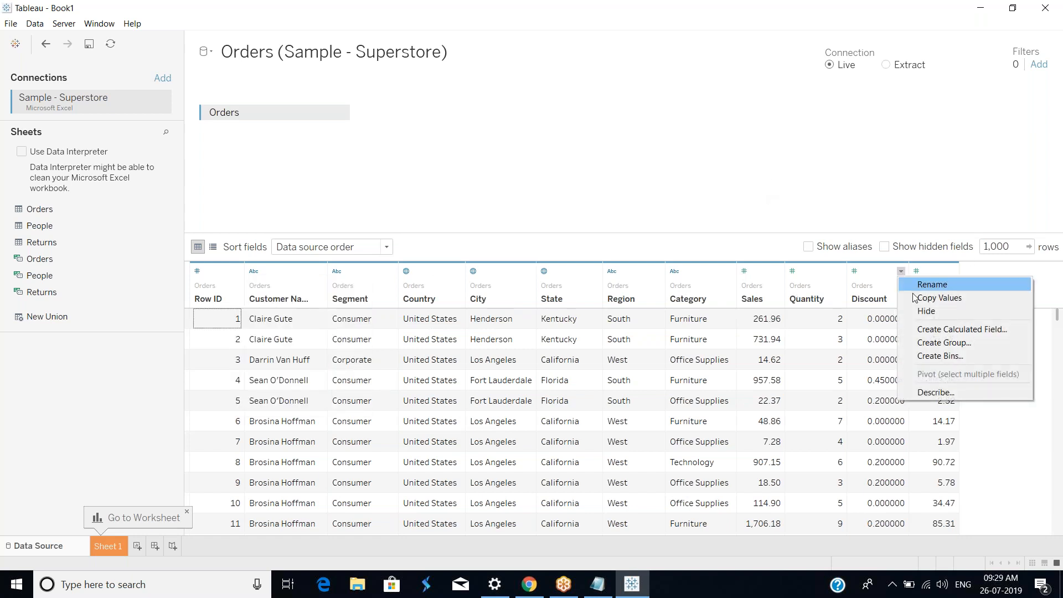
pyautogui.click(939, 312)
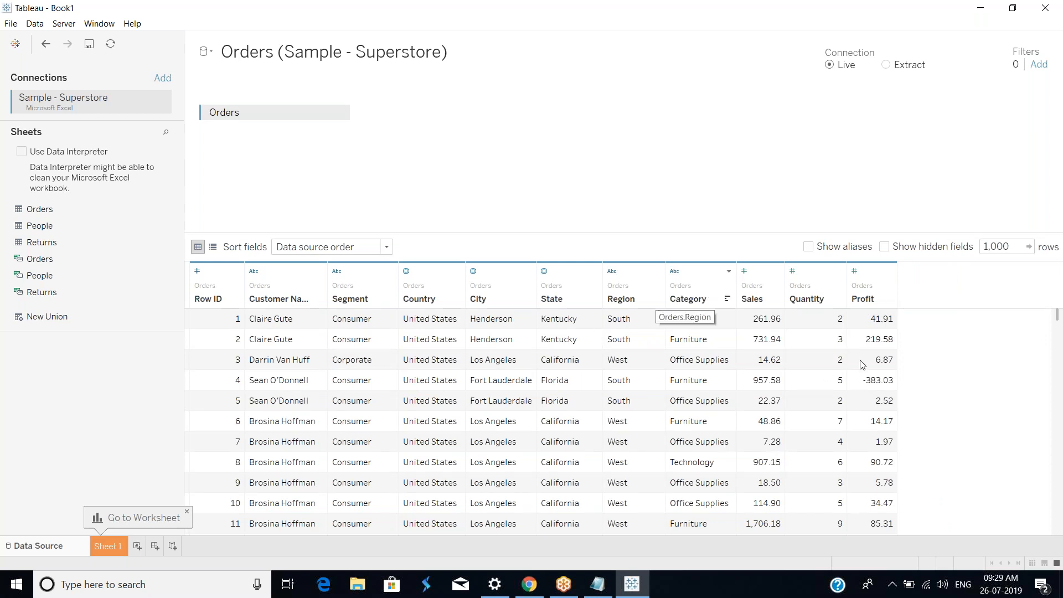
# Step: Open Sheet 1 and place State on Rows
pyautogui.scroll(-20, 863, 365)
pyautogui.scroll(20, 887, 399)
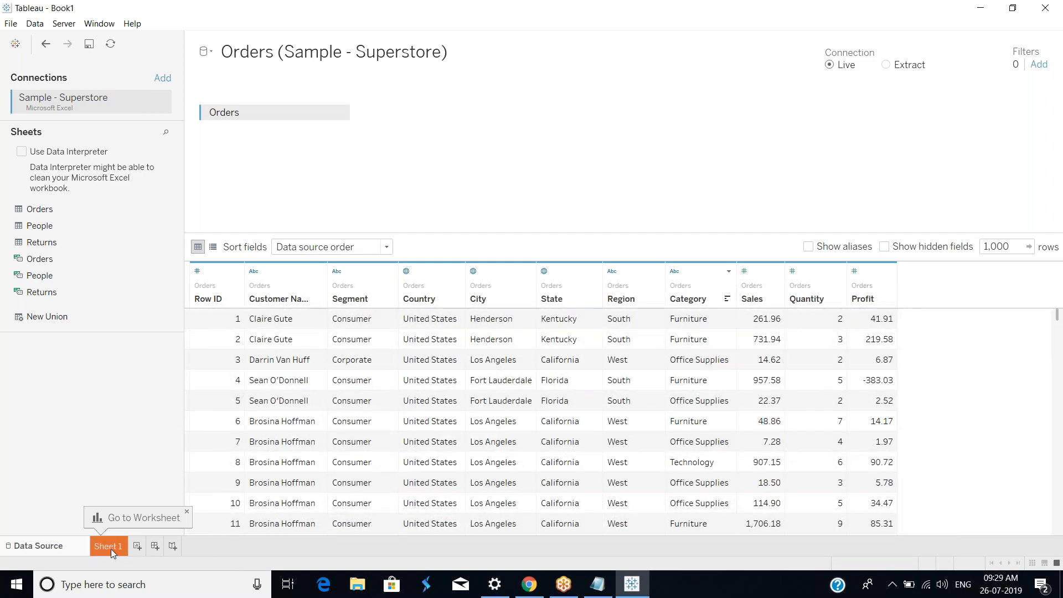
pyautogui.click(109, 546)
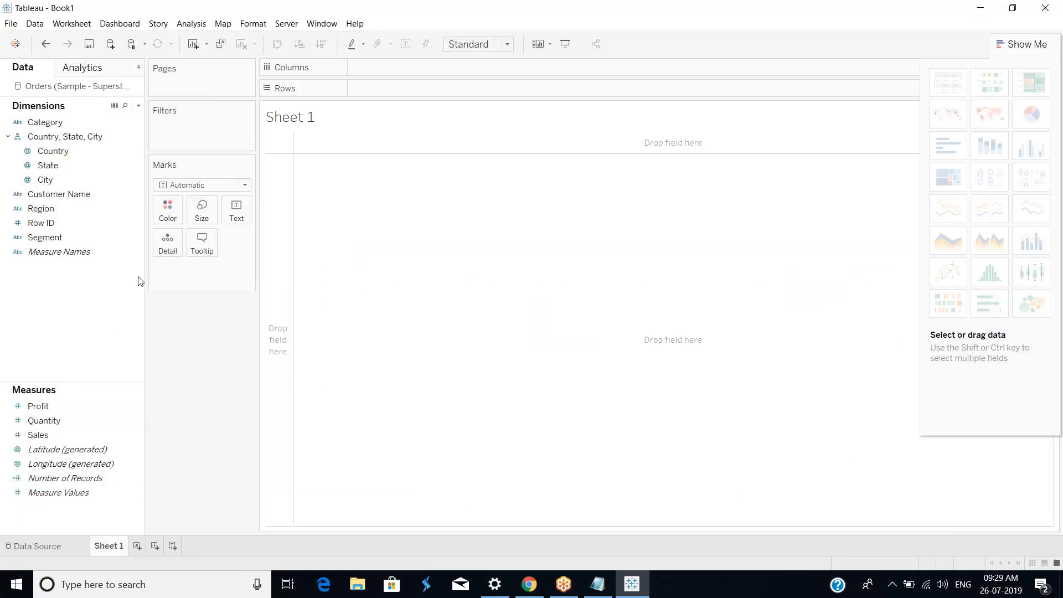
pyautogui.click(59, 167)
pyautogui.moveTo(58, 168); pyautogui.dragTo(283, 164)
# Step: Add Profit to the view as a summed value for each state
pyautogui.click(84, 437)
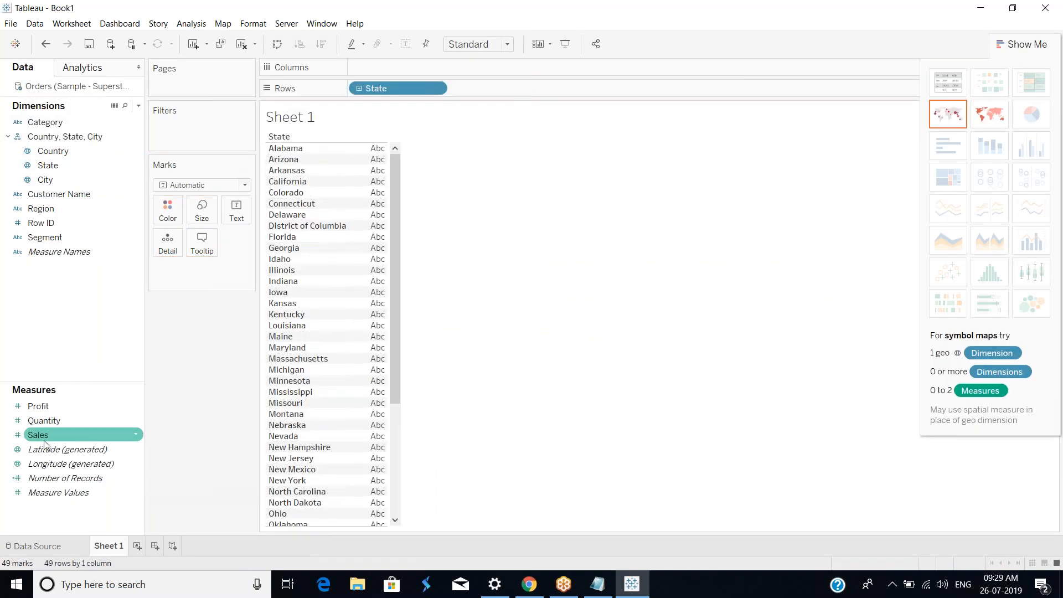
pyautogui.moveTo(45, 441); pyautogui.dragTo(382, 193)
pyautogui.click(40, 411)
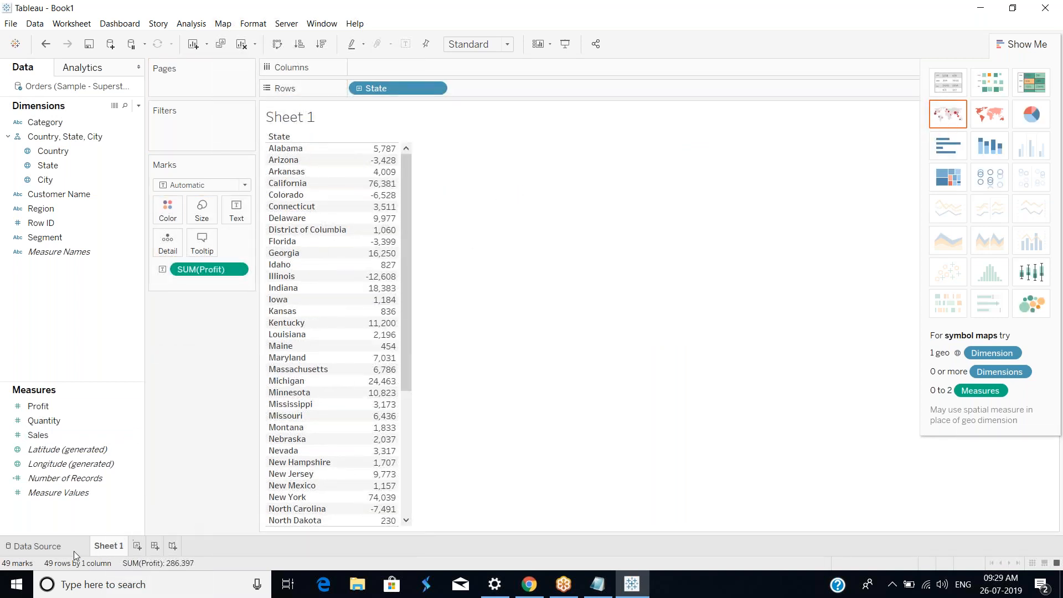
# Step: Hide the Sales column in the data source and return to Sheet 1
pyautogui.click(55, 547)
pyautogui.click(777, 273)
pyautogui.click(812, 311)
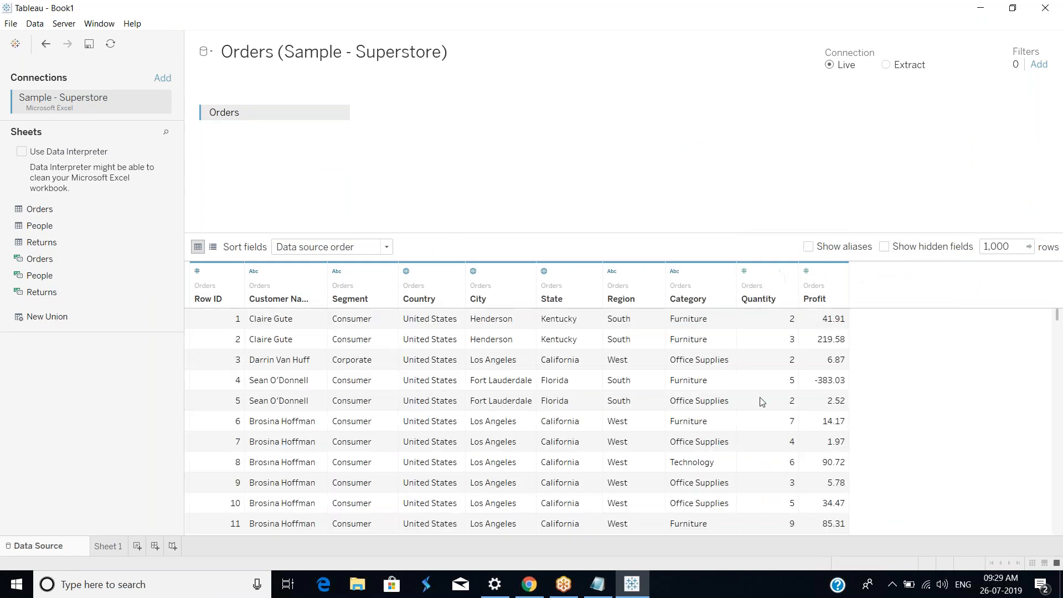
pyautogui.click(106, 547)
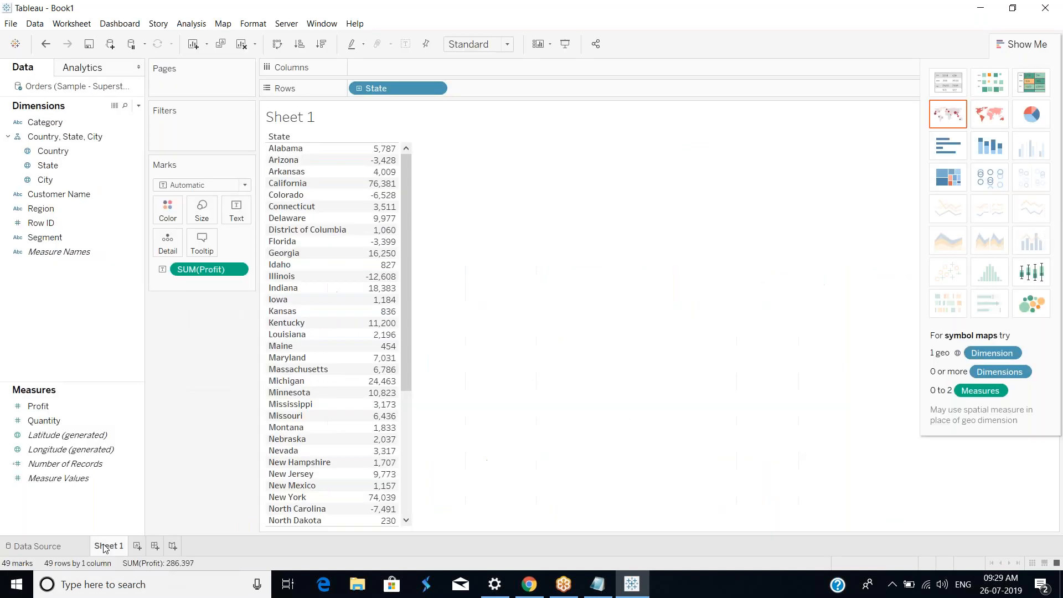
pyautogui.click(50, 422)
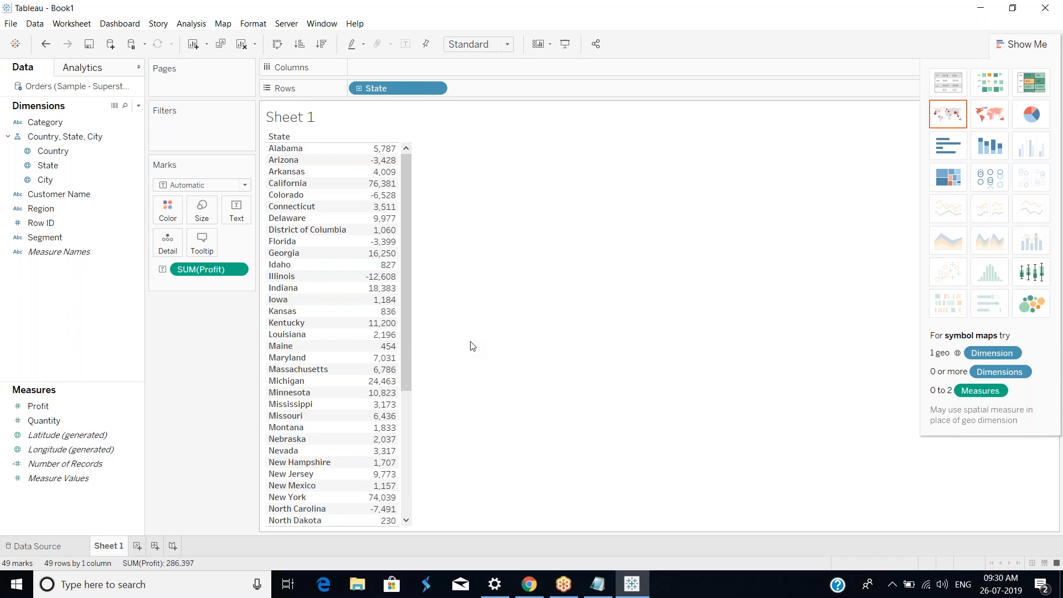
pyautogui.press('super+d')
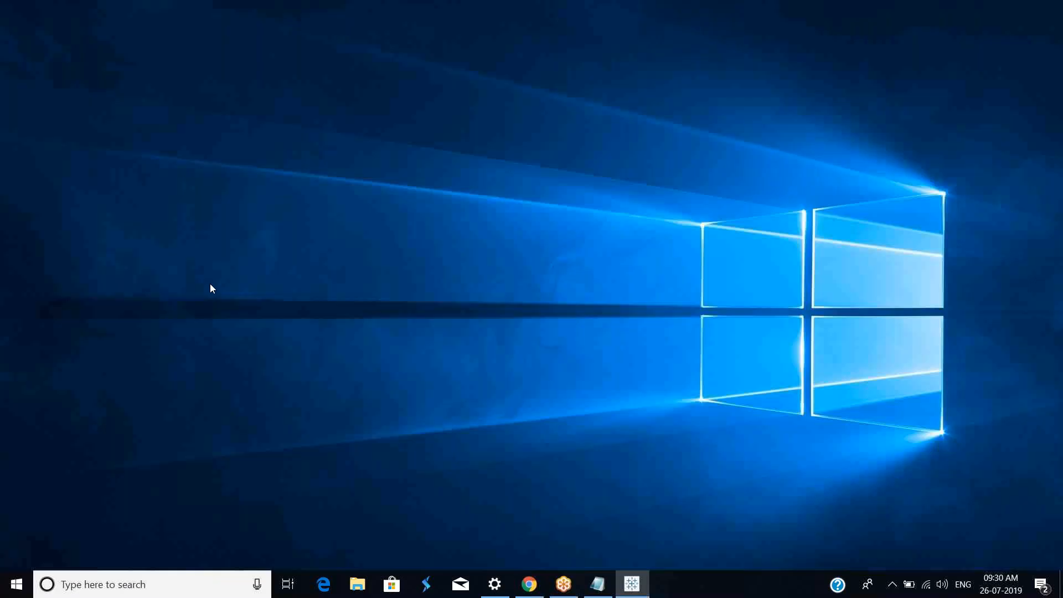
# Step: Open the Motors Access database, then close Access again
pyautogui.press('Return')
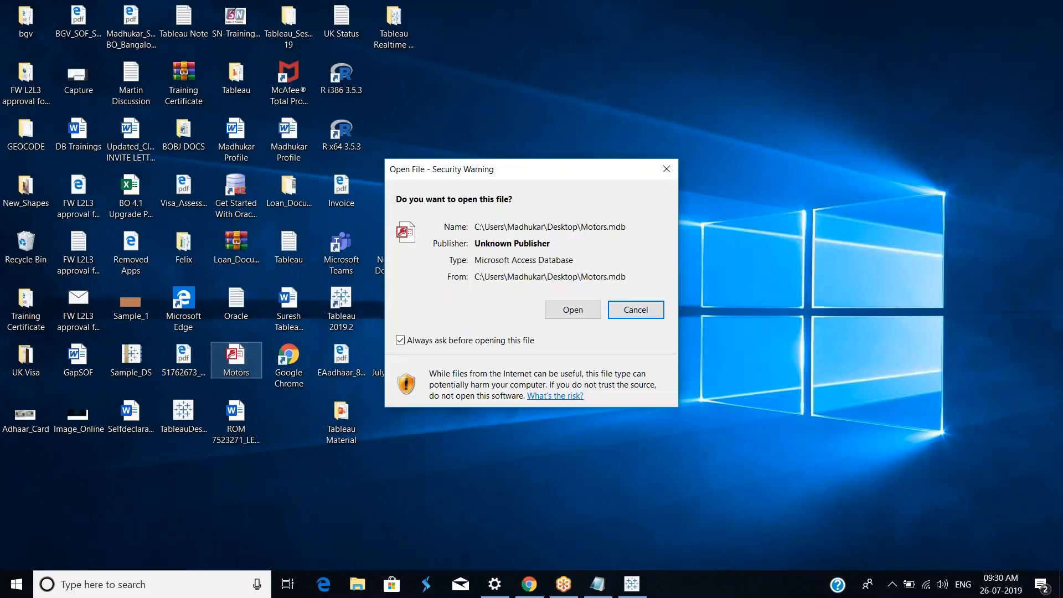
pyautogui.click(580, 311)
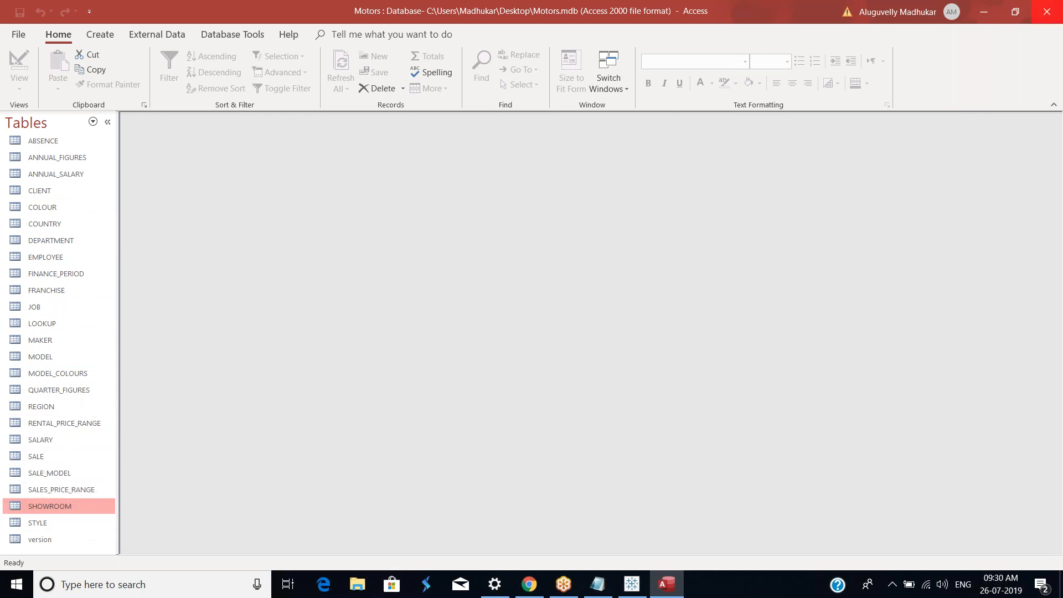
pyautogui.click(1047, 11)
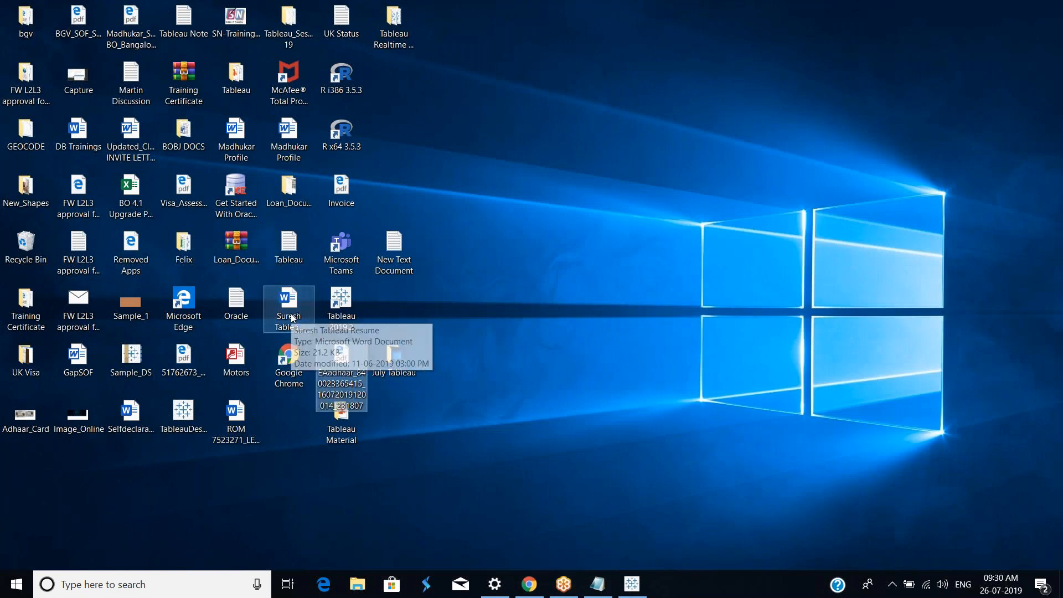
# Step: Search the computer for the efashion database and open its file location
pyautogui.click(342, 422)
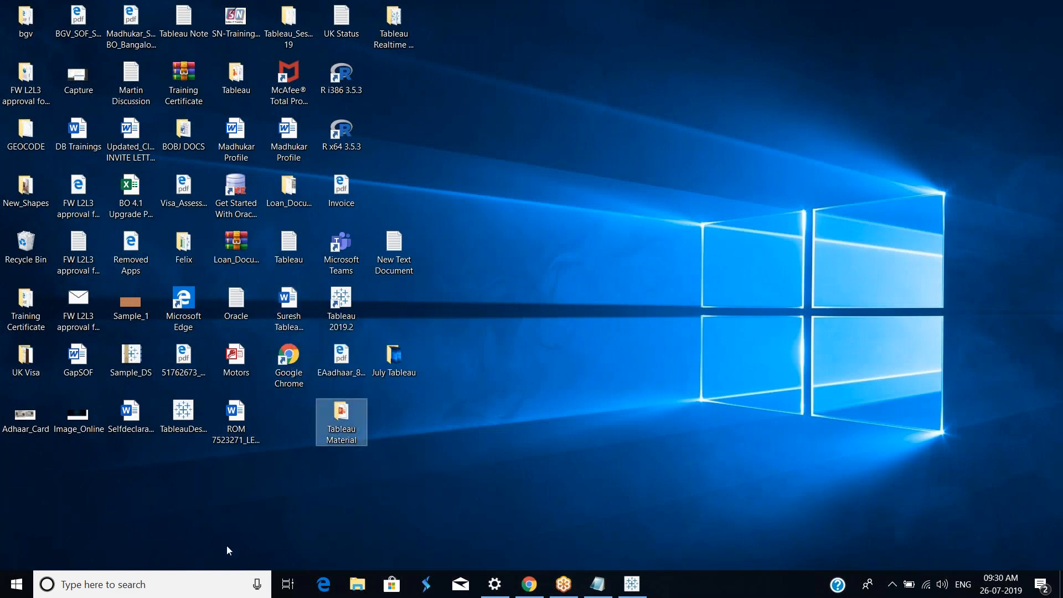
pyautogui.click(181, 586)
pyautogui.write('efash')
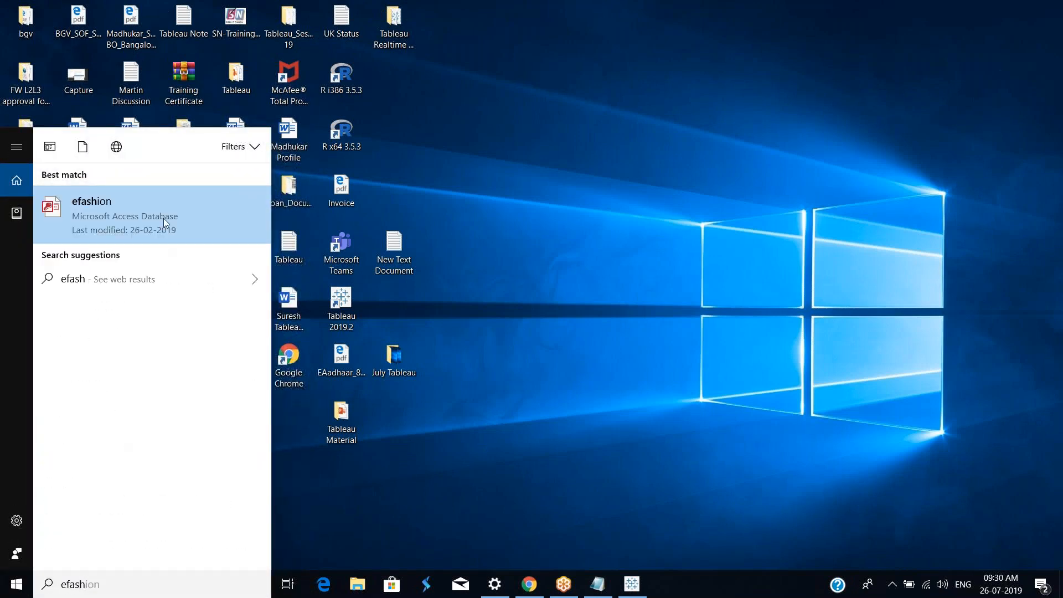
pyautogui.rightClick(141, 210)
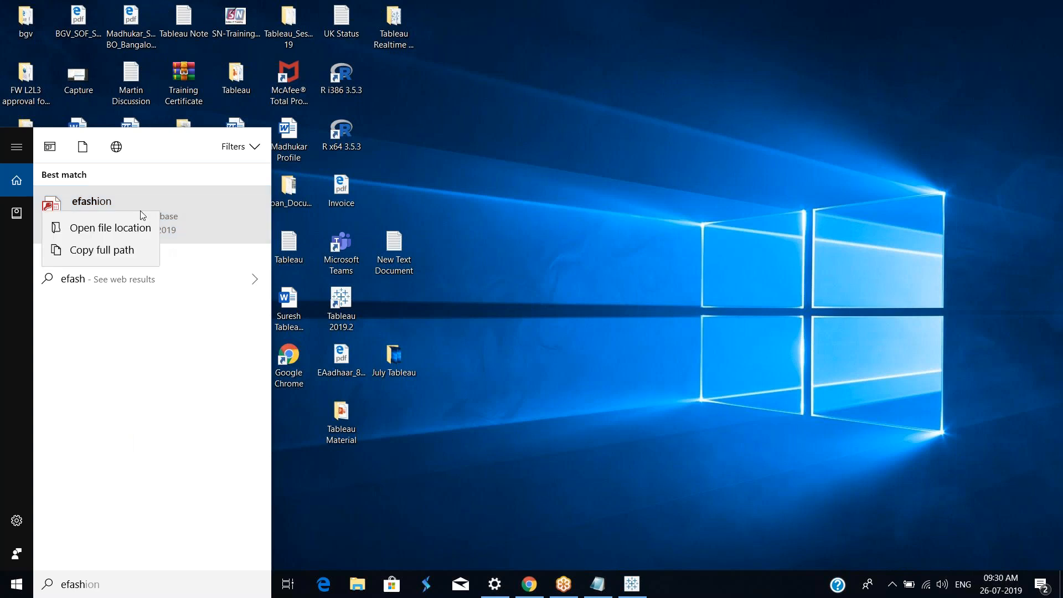
pyautogui.click(124, 233)
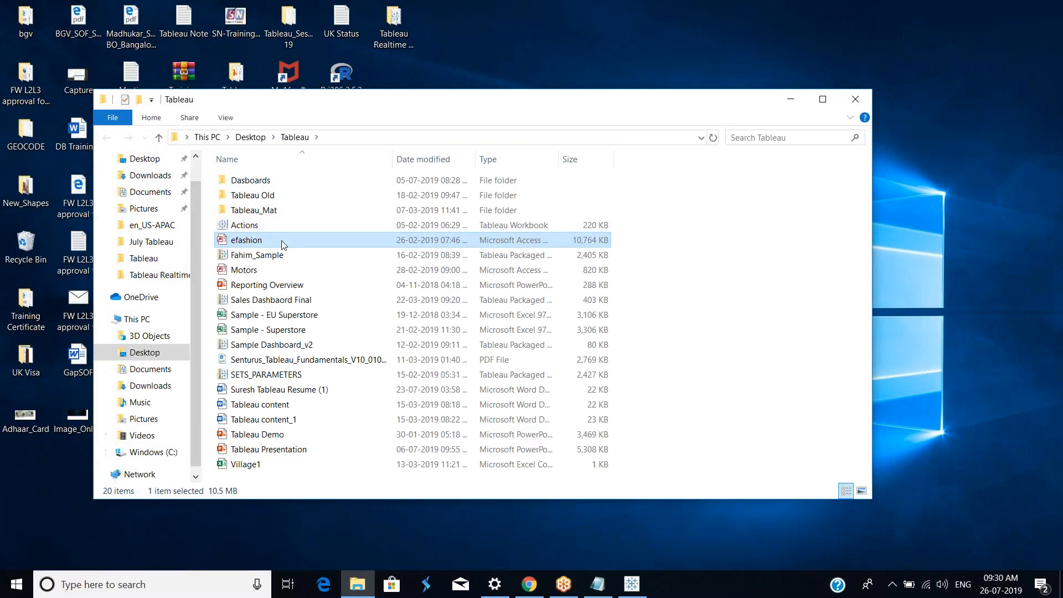
# Step: Copy the efashion database file and paste it onto the desktop
pyautogui.rightClick(282, 245)
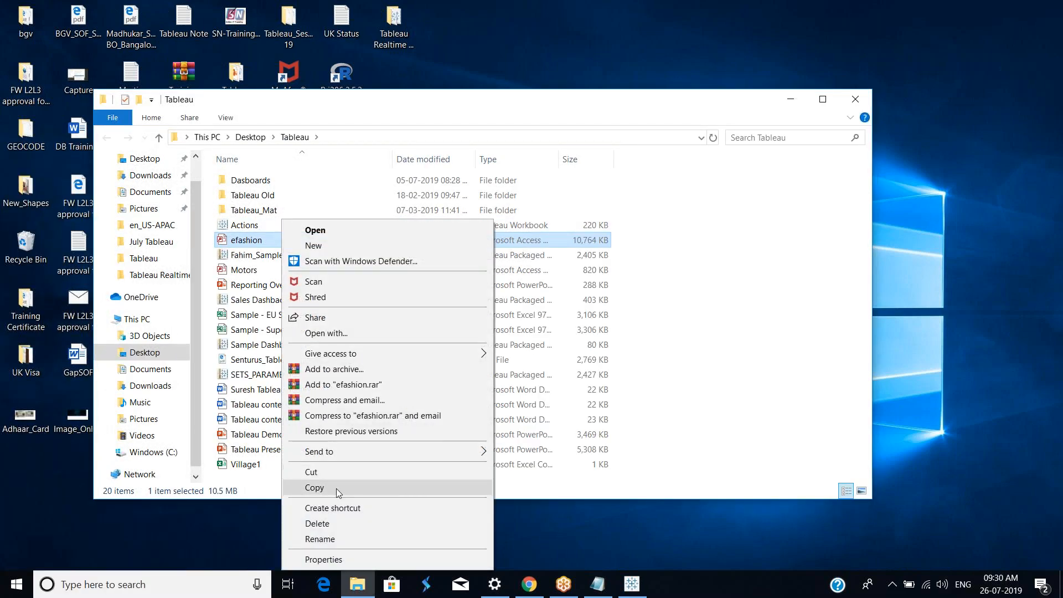
pyautogui.click(337, 488)
pyautogui.click(855, 101)
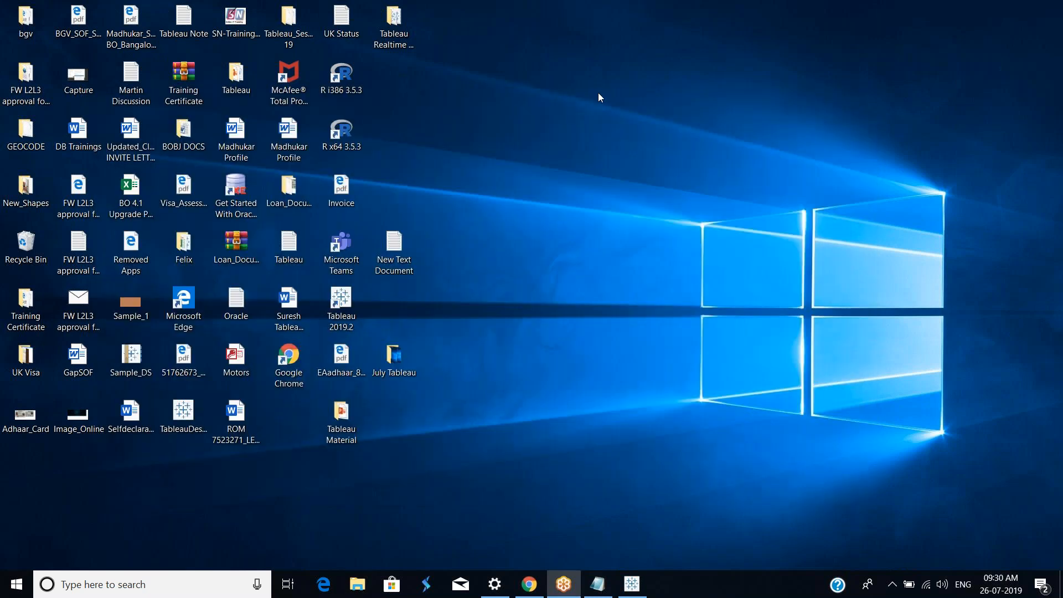
pyautogui.rightClick(281, 418)
pyautogui.click(314, 314)
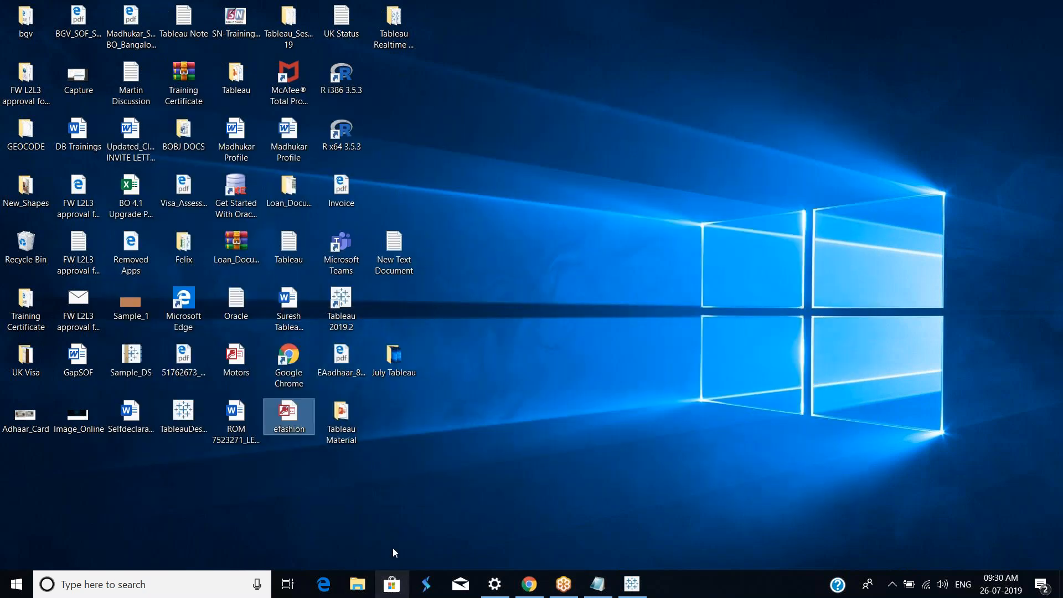
# Step: Open the efashion database from the desktop and enable its content
pyautogui.doubleClick(287, 420)
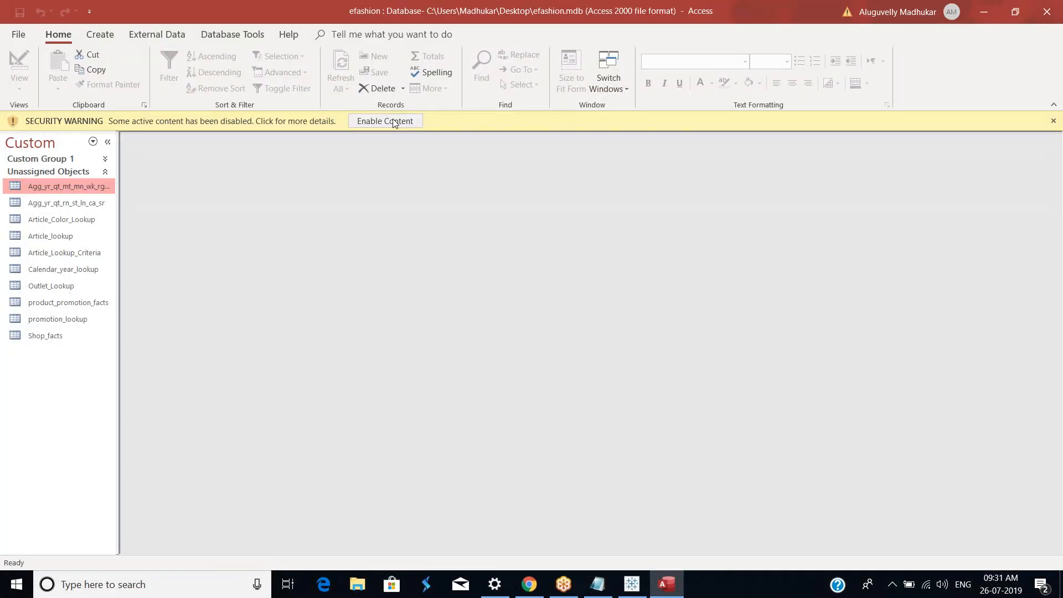
pyautogui.click(393, 119)
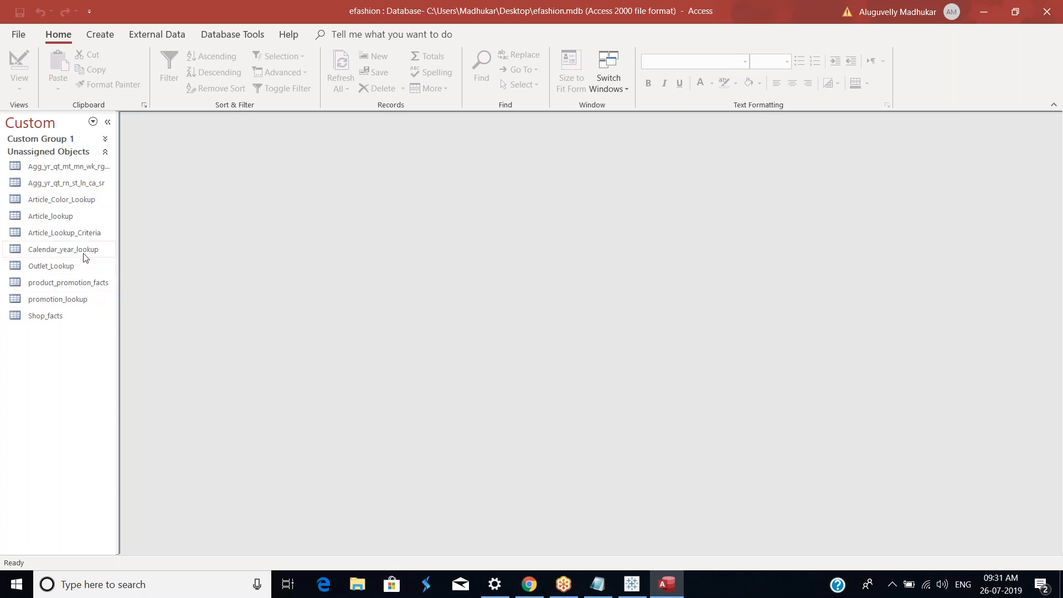
# Step: Open the Outlet_Lookup and Shop_facts tables to inspect their data
pyautogui.click(67, 267)
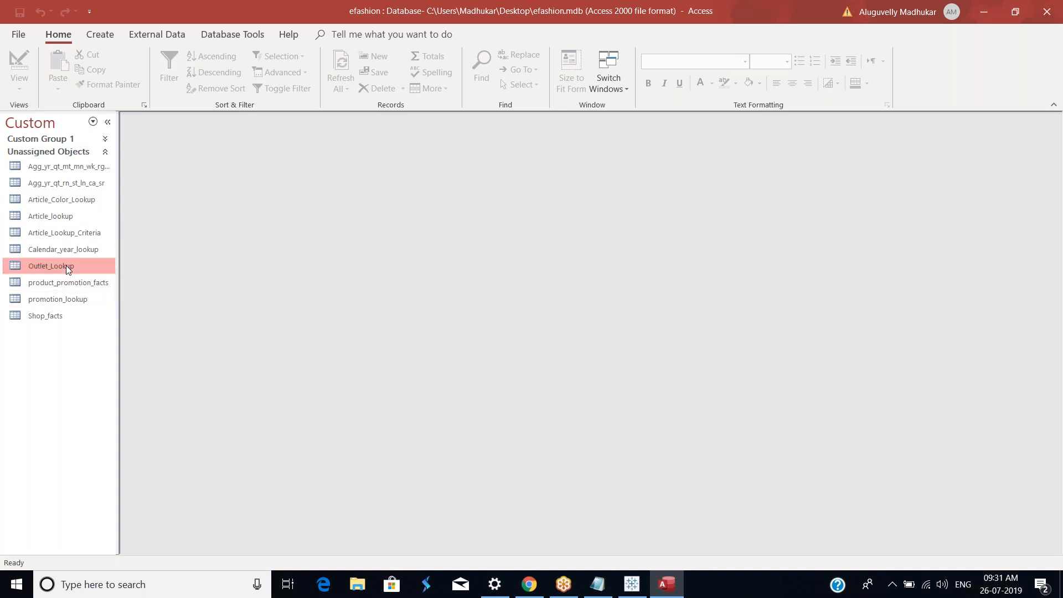
pyautogui.doubleClick(66, 265)
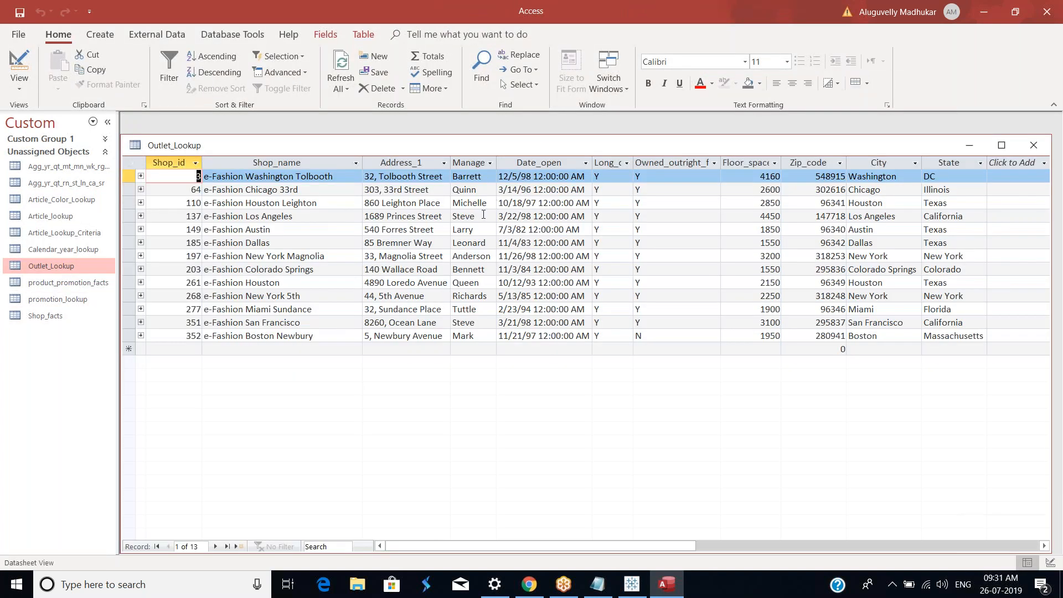
pyautogui.doubleClick(537, 150)
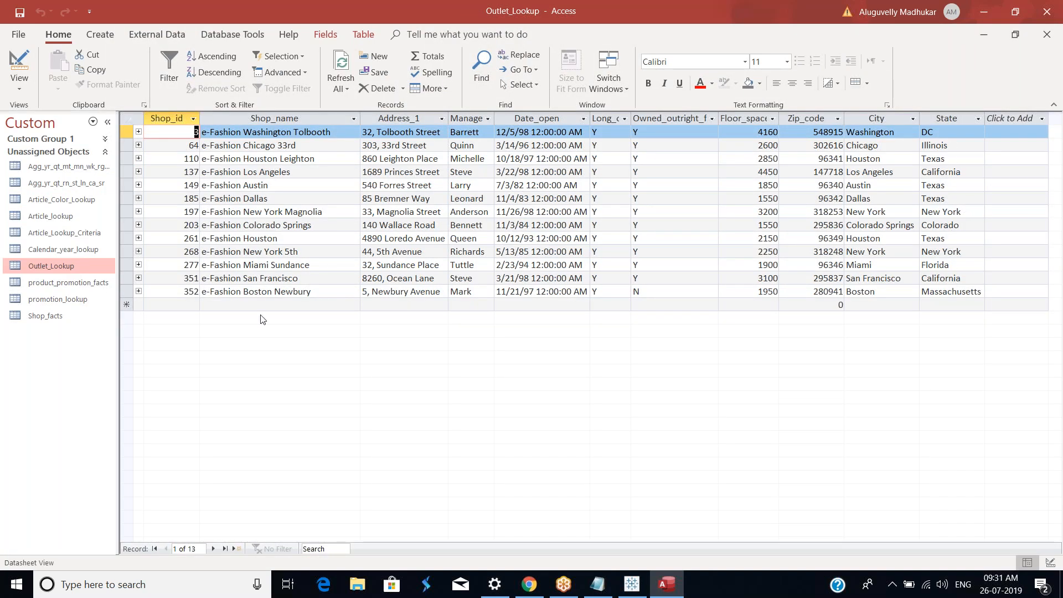
pyautogui.click(61, 318)
pyautogui.doubleClick(46, 316)
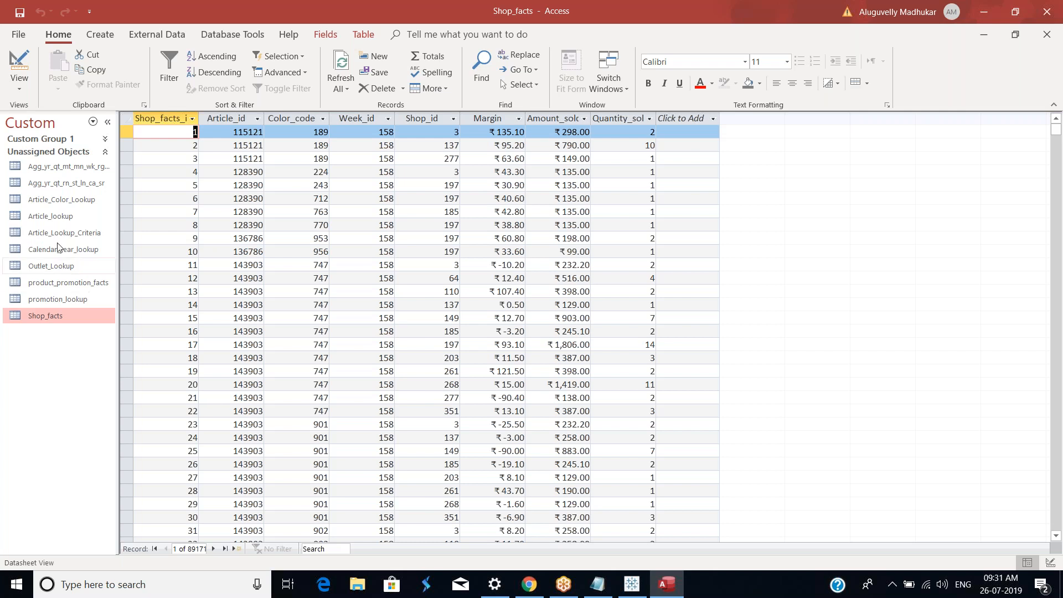
# Step: Switch to Tableau and browse the available data connection types
pyautogui.click(632, 586)
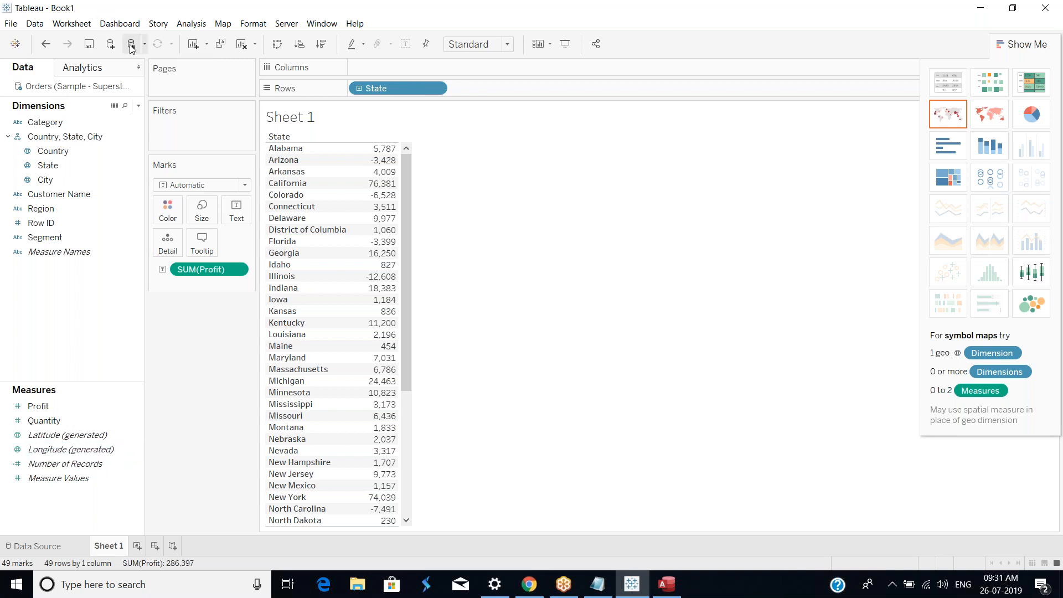
pyautogui.click(112, 47)
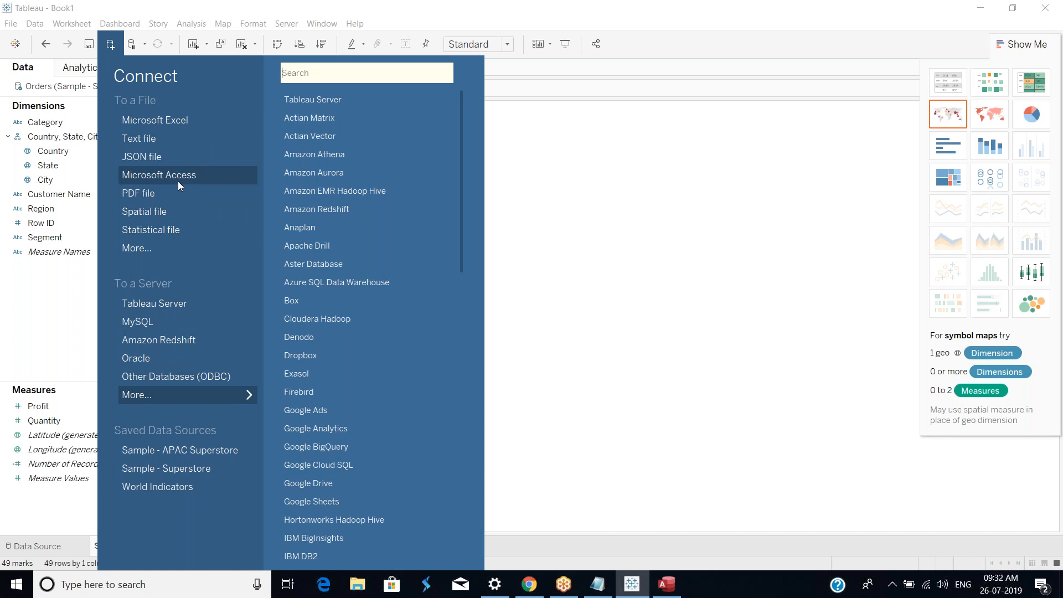
pyautogui.click(730, 267)
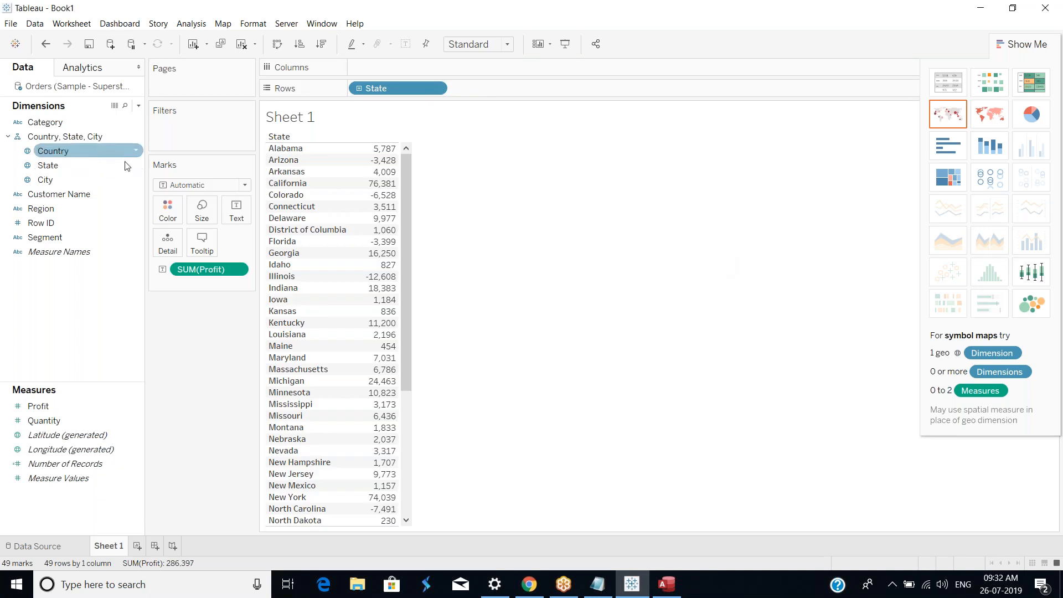
pyautogui.click(13, 27)
pyautogui.click(95, 14)
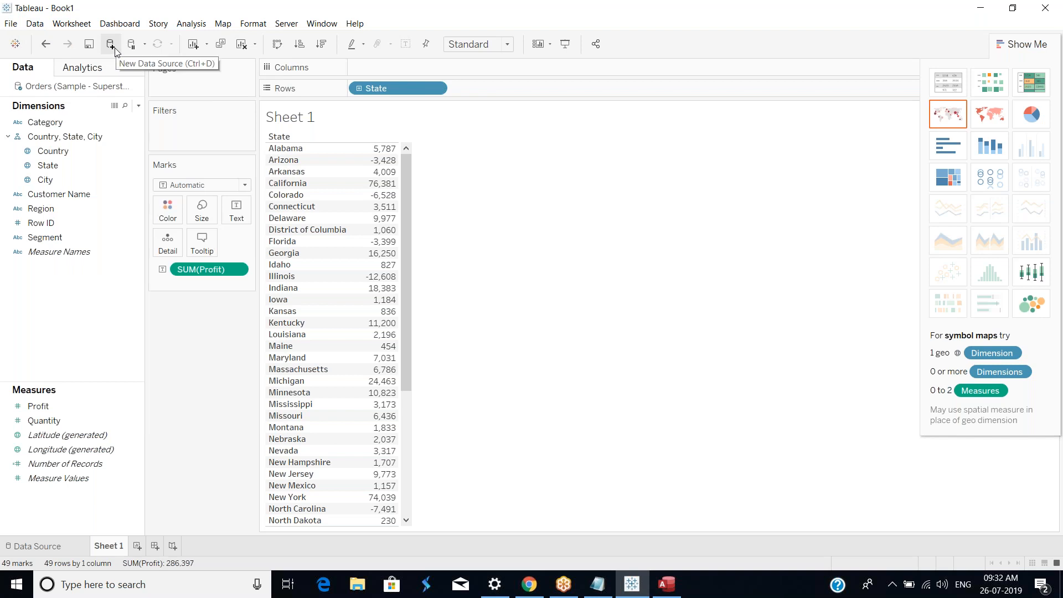
# Step: Open the ODBC Data Sources (32-bit) administrator
pyautogui.click(127, 590)
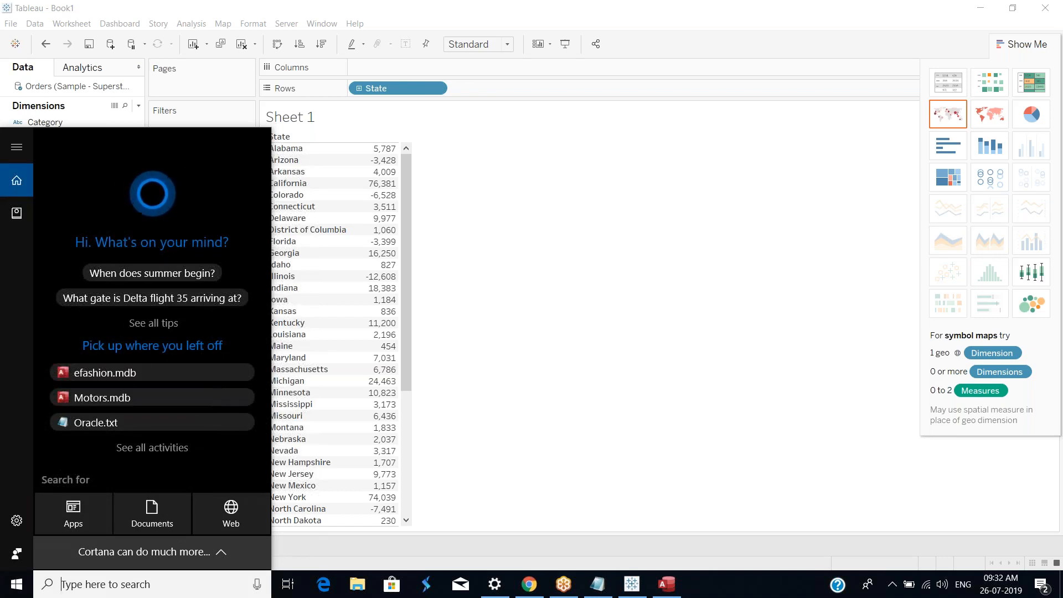
pyautogui.write('odbc')
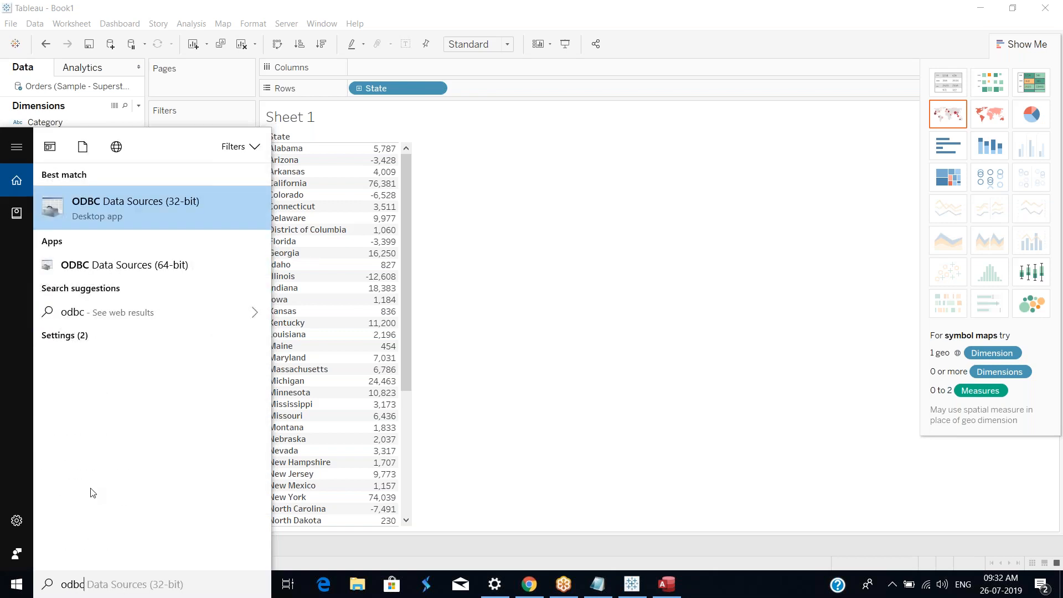
pyautogui.click(159, 204)
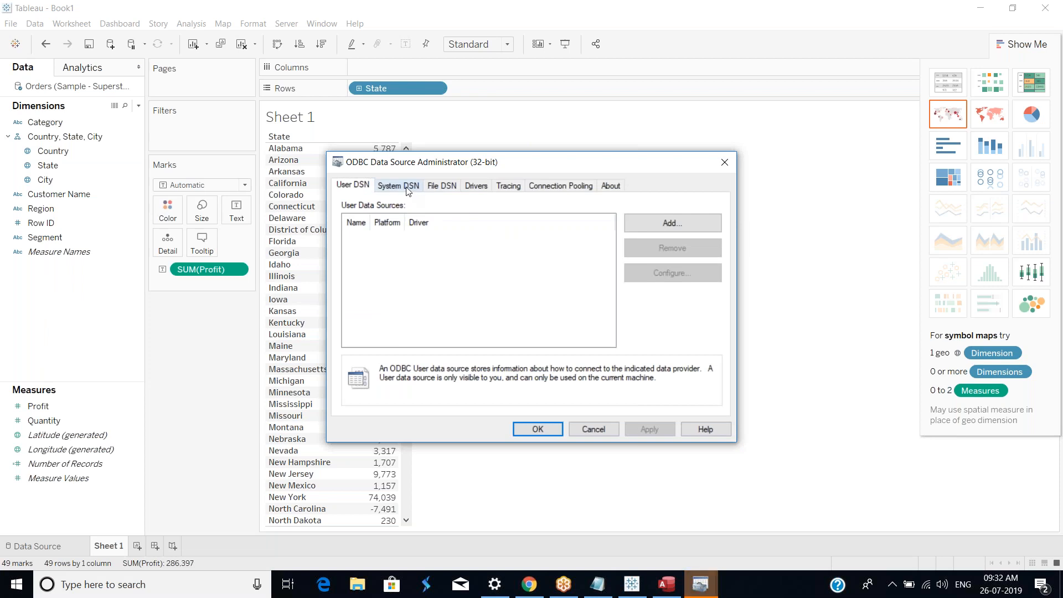
# Step: Add a new System DSN using the Microsoft Access Driver (*.mdb)
pyautogui.click(408, 188)
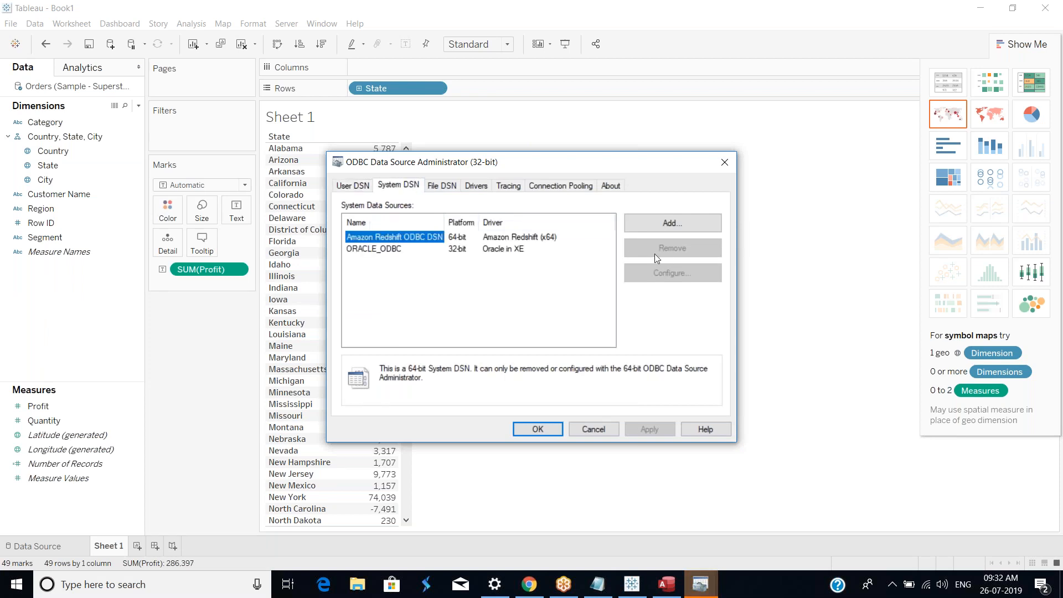
pyautogui.click(696, 223)
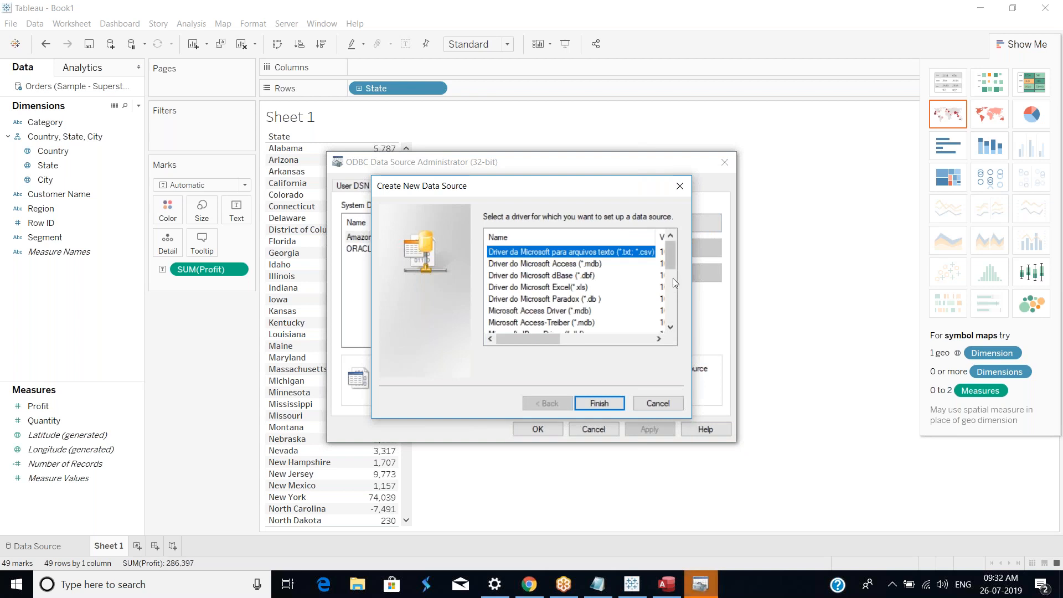
pyautogui.moveTo(671, 262); pyautogui.dragTo(670, 281)
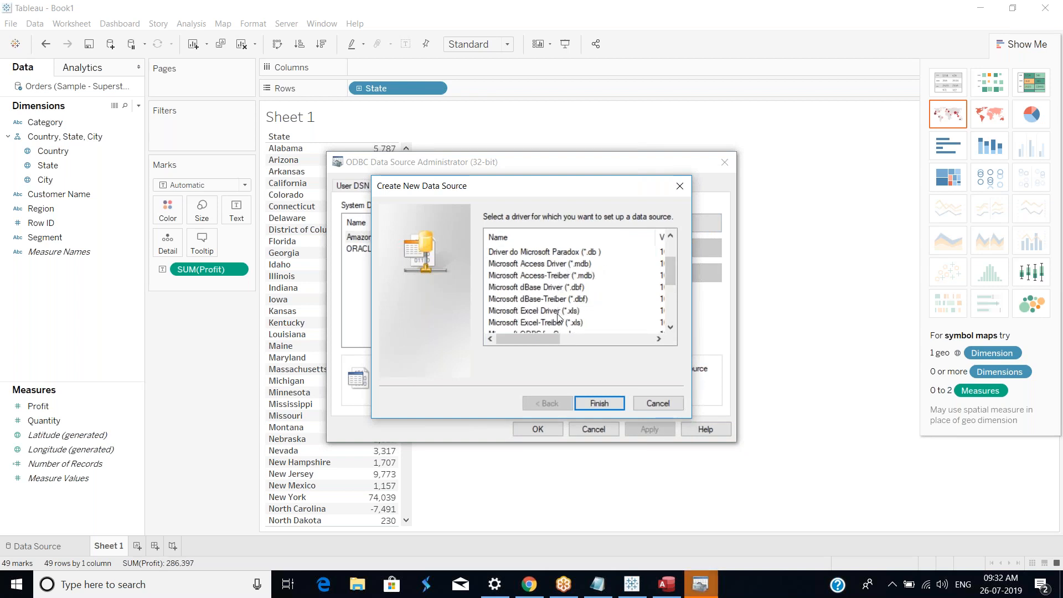
pyautogui.moveTo(674, 281)
pyautogui.mouseDown()
pyautogui.moveTo(676, 325)
pyautogui.moveTo(676, 272)
pyautogui.mouseUp()
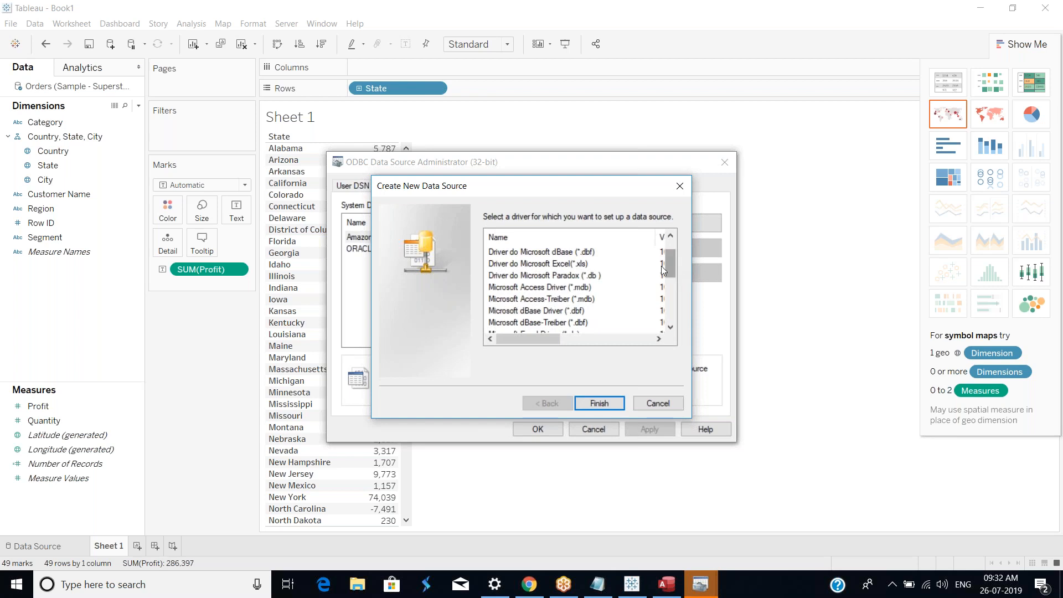
pyautogui.click(548, 289)
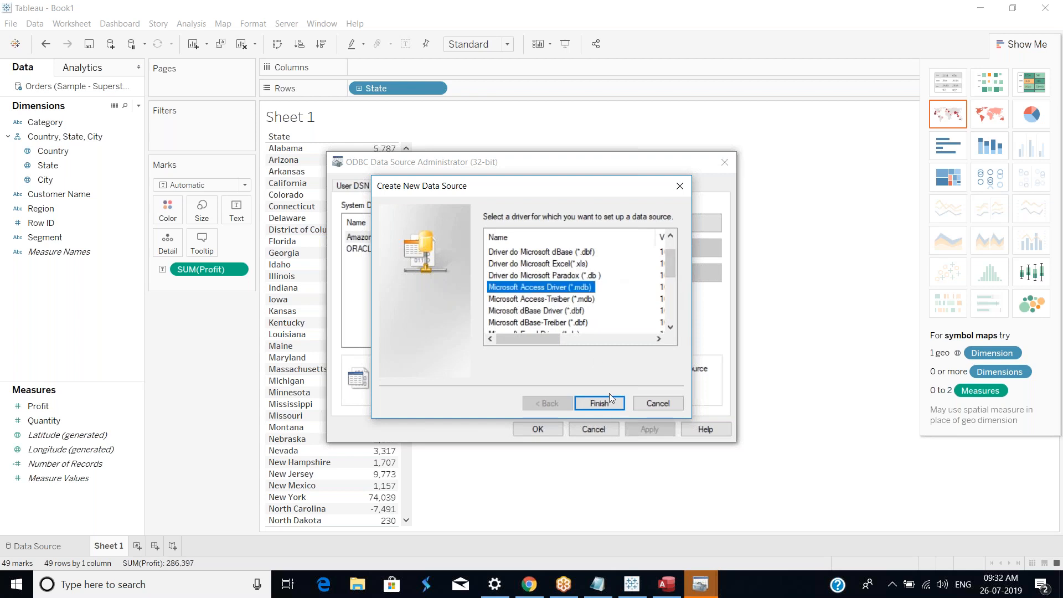
pyautogui.click(600, 404)
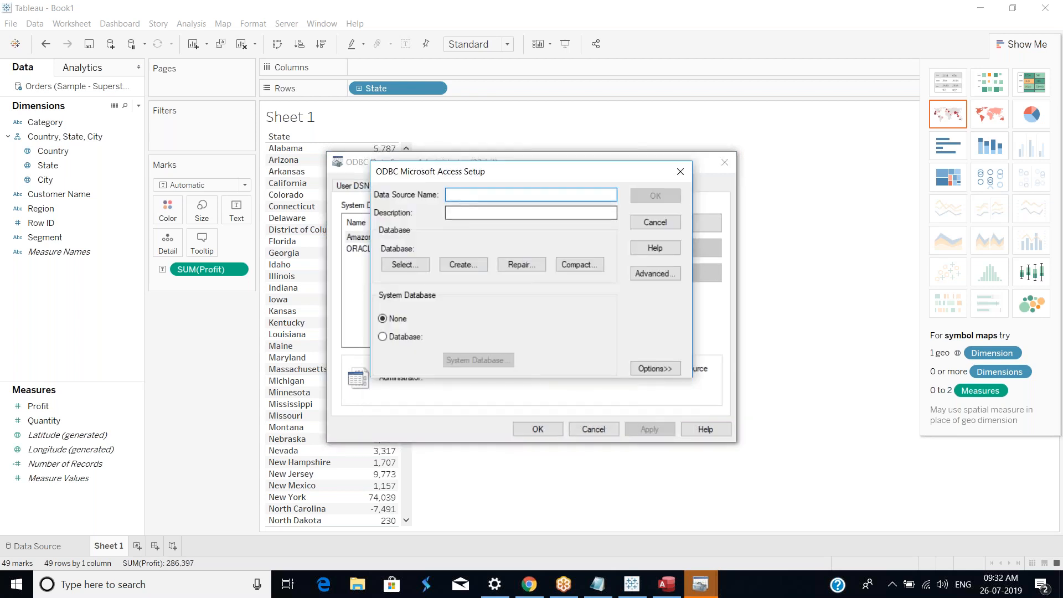
# Step: Name the data source Efashion_ODBC and browse drive C for the database file
pyautogui.write('Efashion_ODBC')
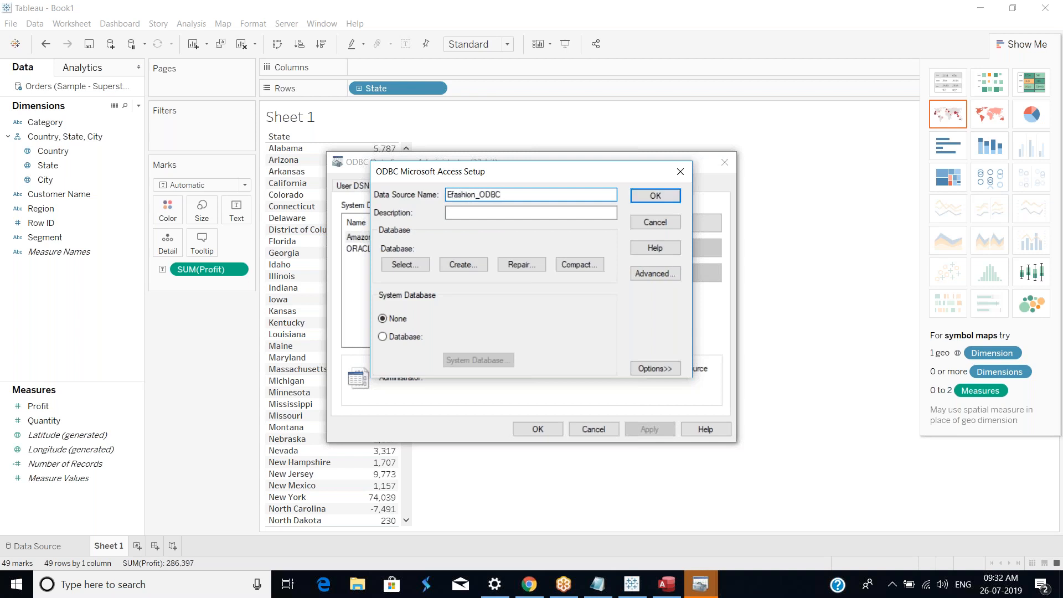
pyautogui.click(403, 266)
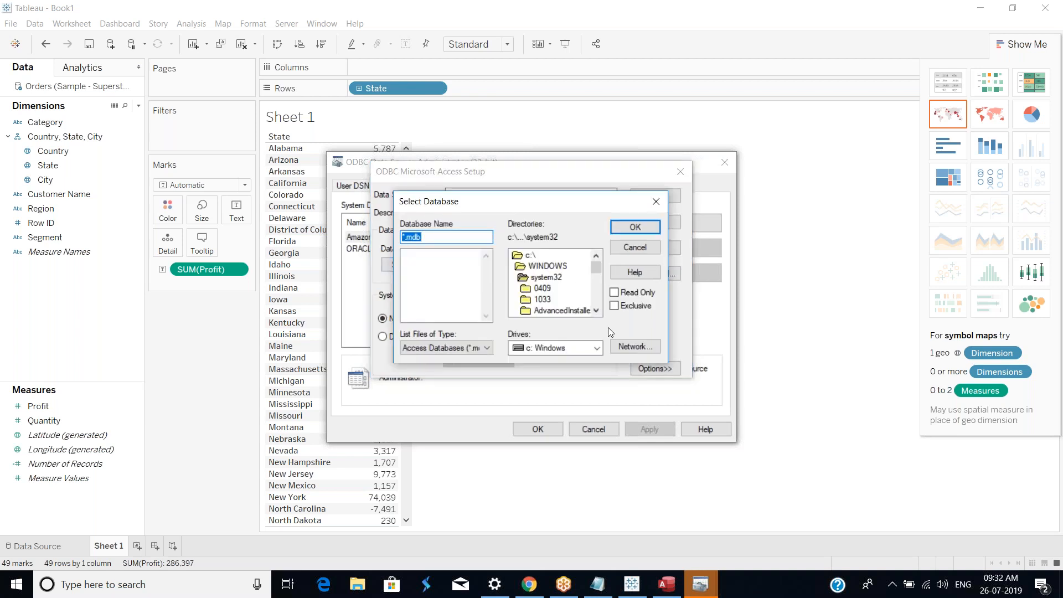
pyautogui.click(600, 348)
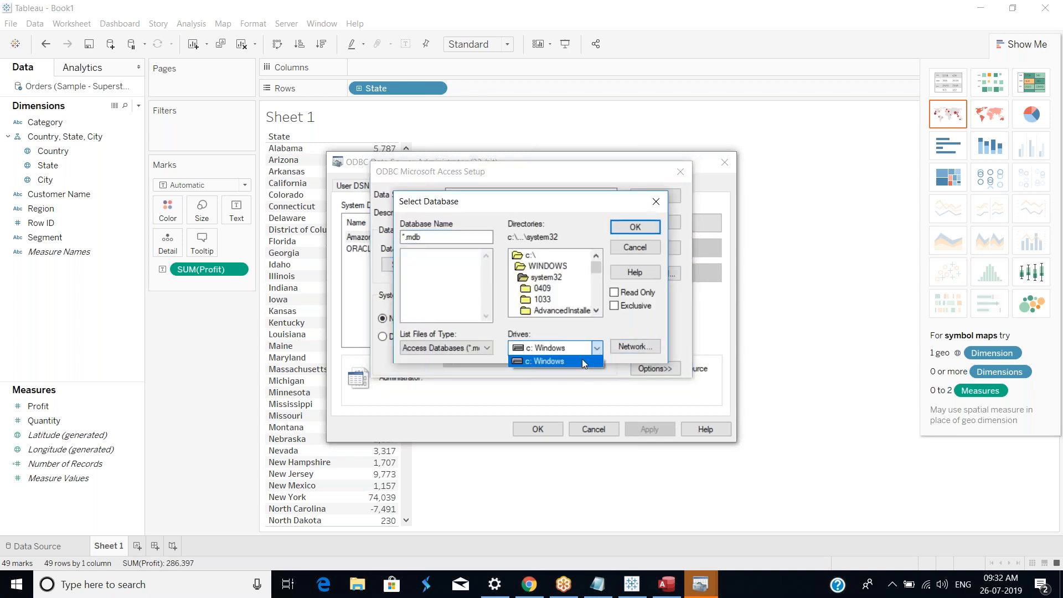
pyautogui.click(536, 256)
pyautogui.click(535, 255)
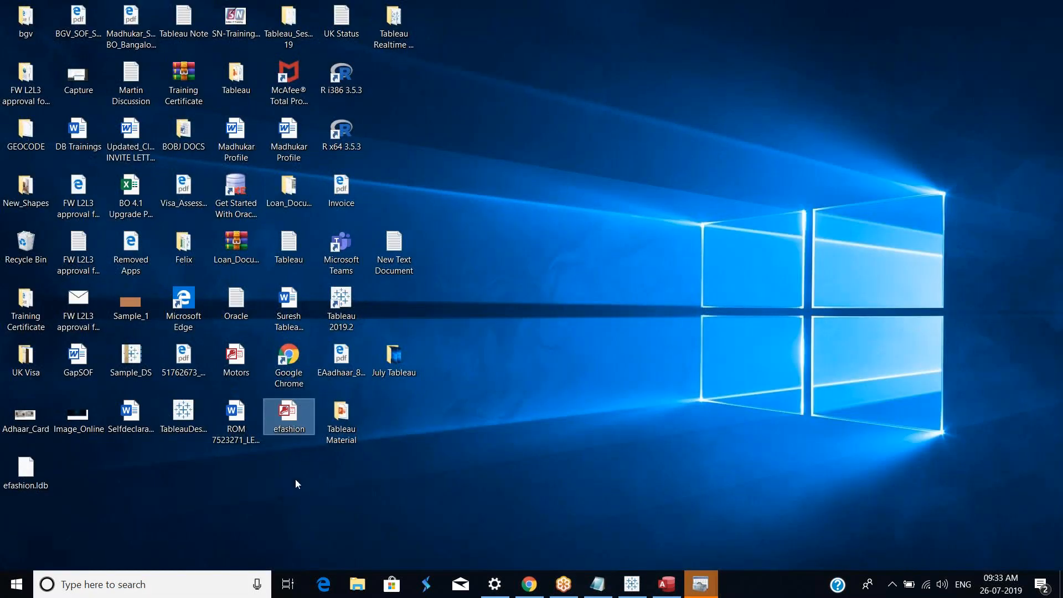
# Step: Copy the efashion and Motors database files from the desktop and open drive C in File Explorer
pyautogui.rightClick(288, 417)
pyautogui.click(341, 334)
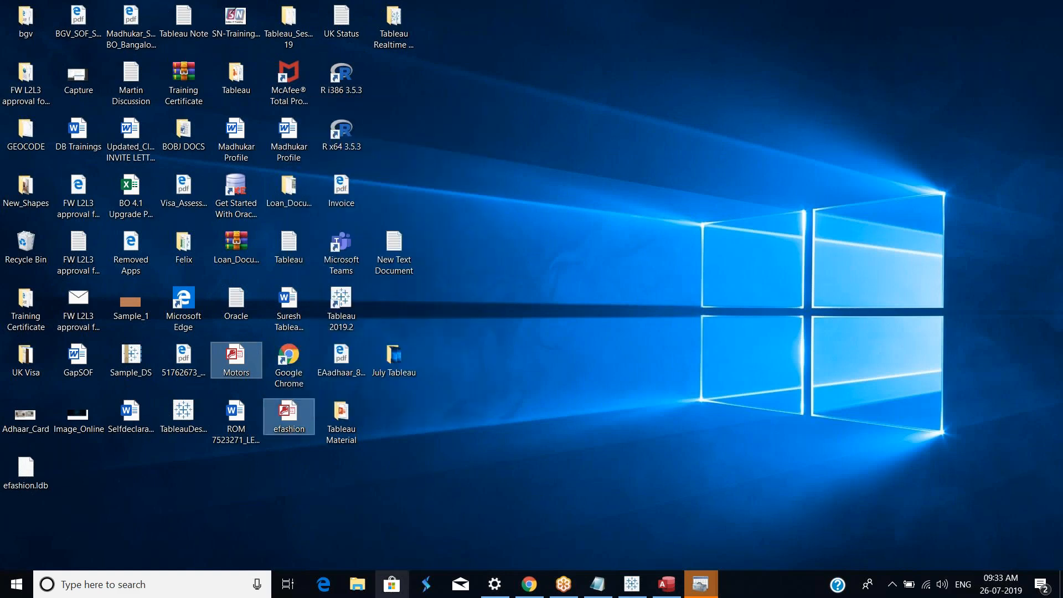
pyautogui.click(362, 585)
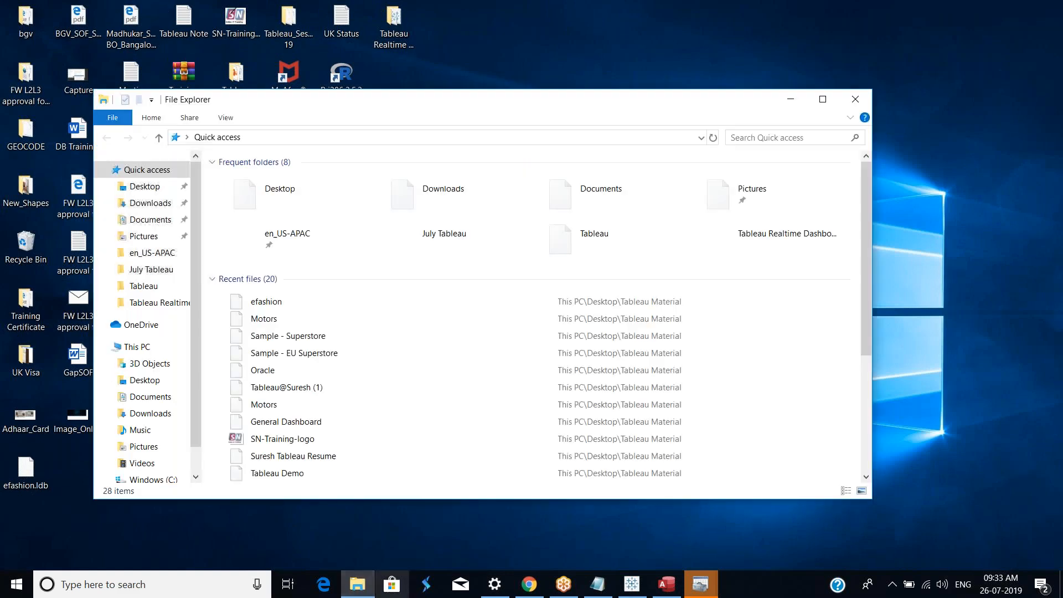
pyautogui.scroll(-3, 166, 444)
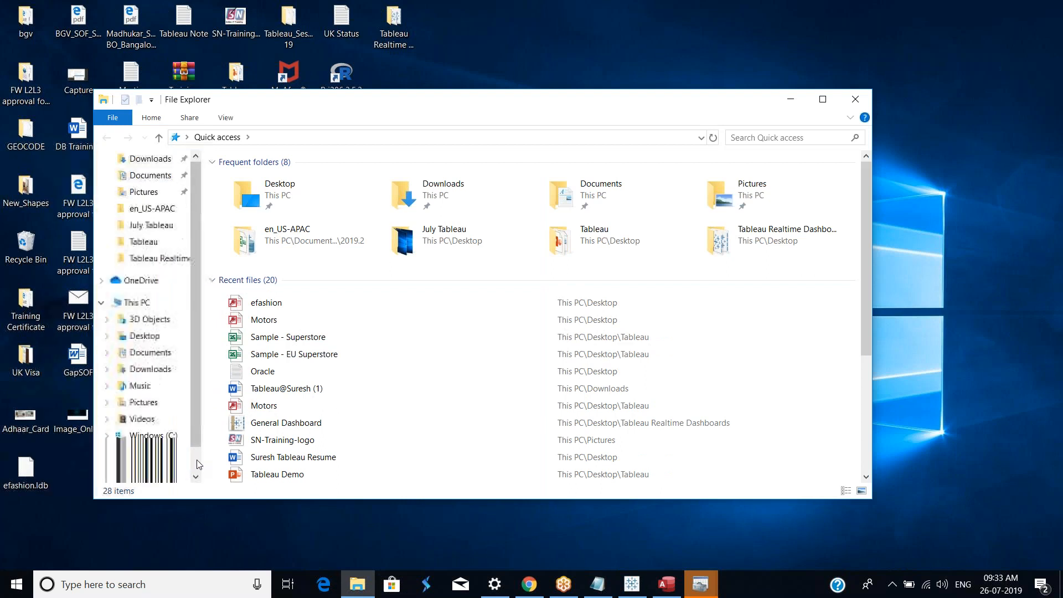
pyautogui.click(147, 439)
# Step: Create a new folder named Databases on drive C
pyautogui.rightClick(269, 391)
pyautogui.moveTo(342, 360)
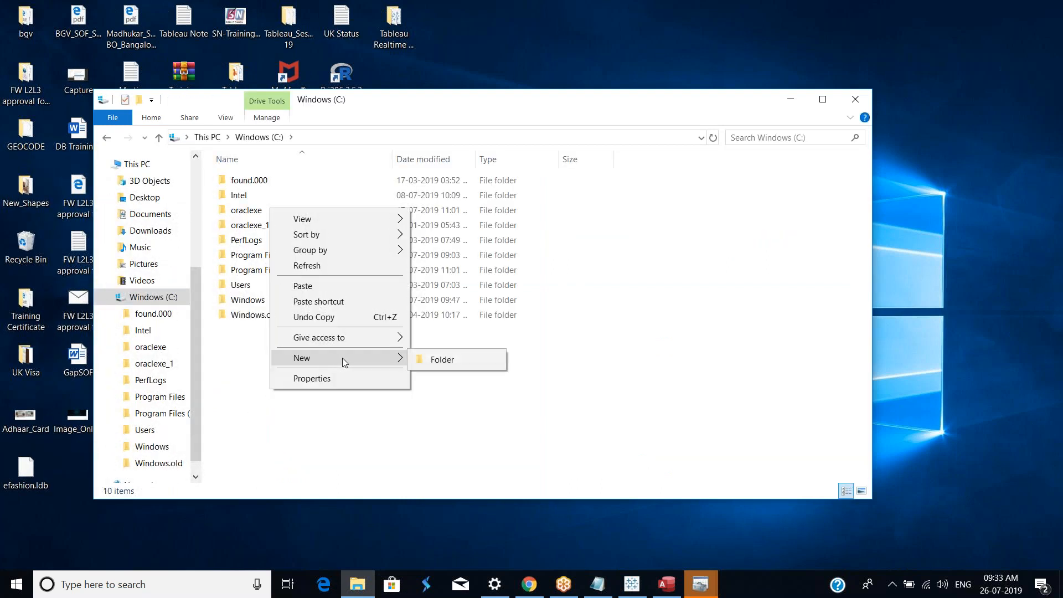
pyautogui.click(454, 360)
pyautogui.write('Database')
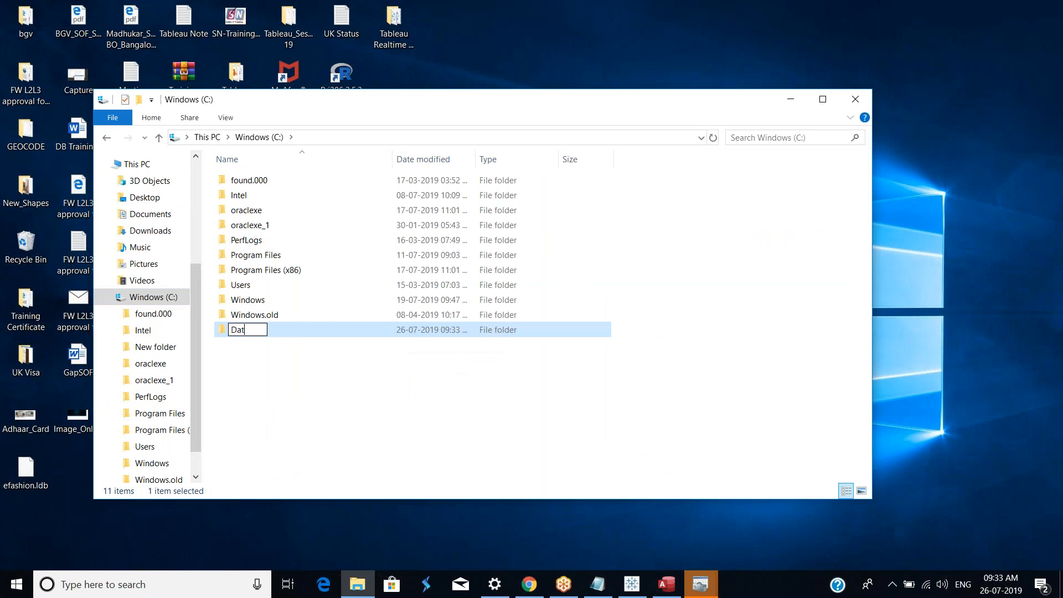
pyautogui.press('BackSpace')
pyautogui.write('s')
pyautogui.click(339, 382)
# Step: Open the Databases folder and paste the copied efashion and Motors files into it
pyautogui.click(260, 336)
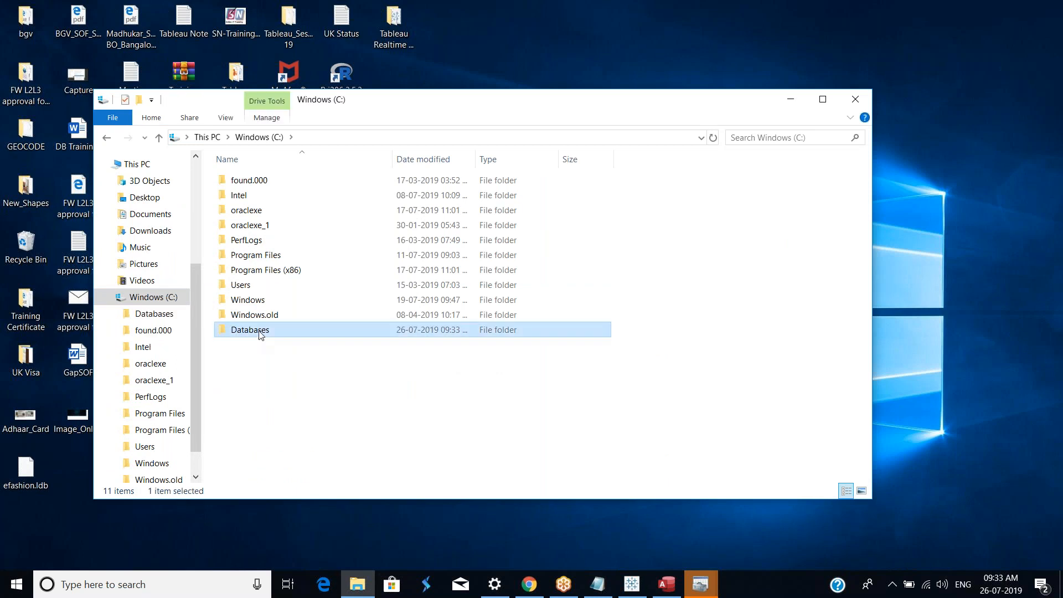
pyautogui.doubleClick(260, 335)
pyautogui.rightClick(275, 324)
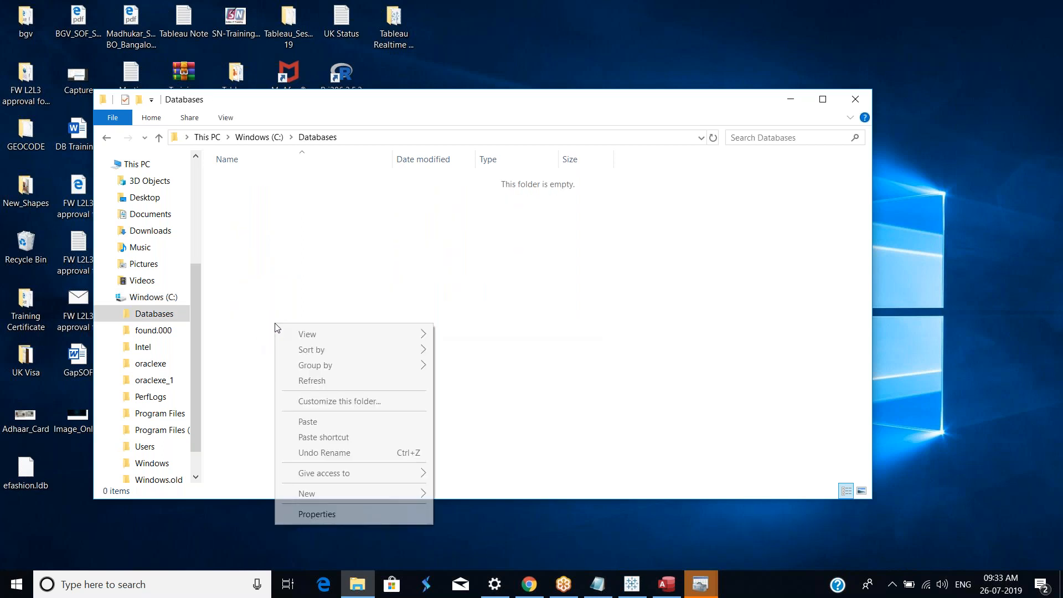
pyautogui.click(310, 422)
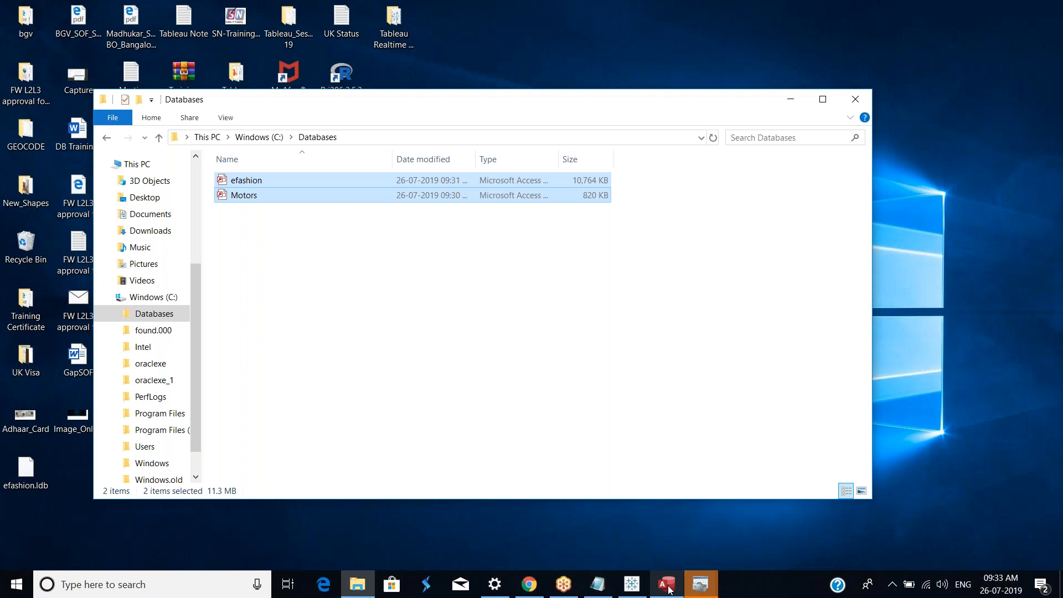
# Step: Back in the ODBC Access setup, select C:\Databases\efashion.mdb as the data source's database
pyautogui.click(701, 585)
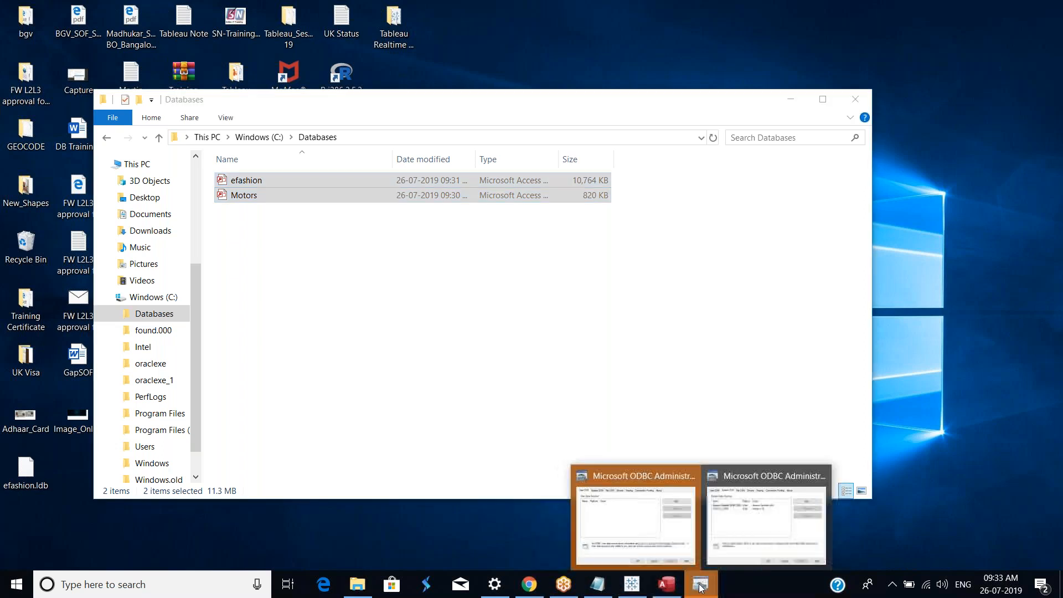
pyautogui.click(745, 531)
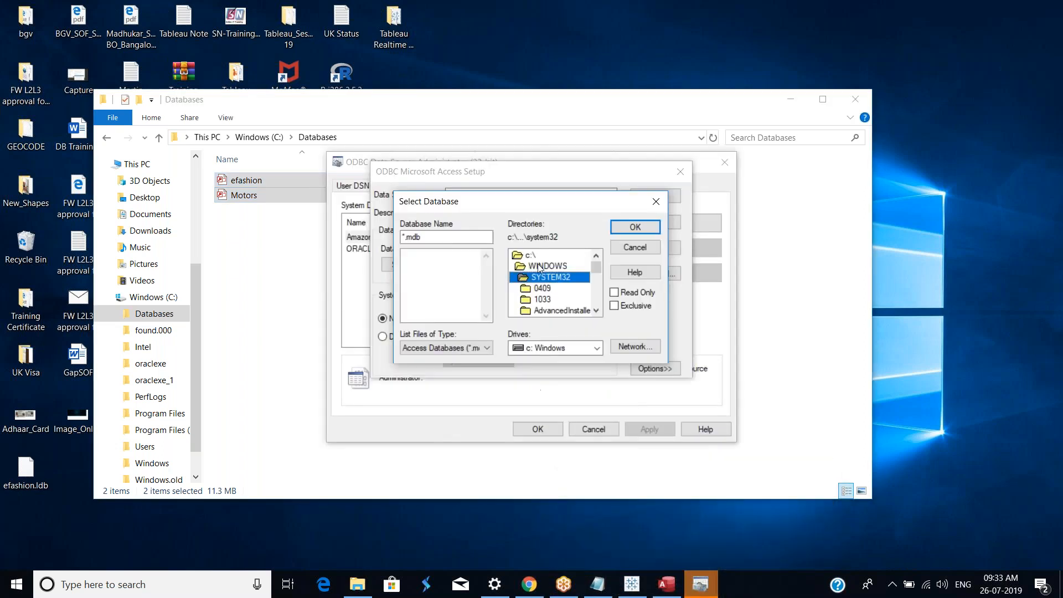
pyautogui.click(597, 348)
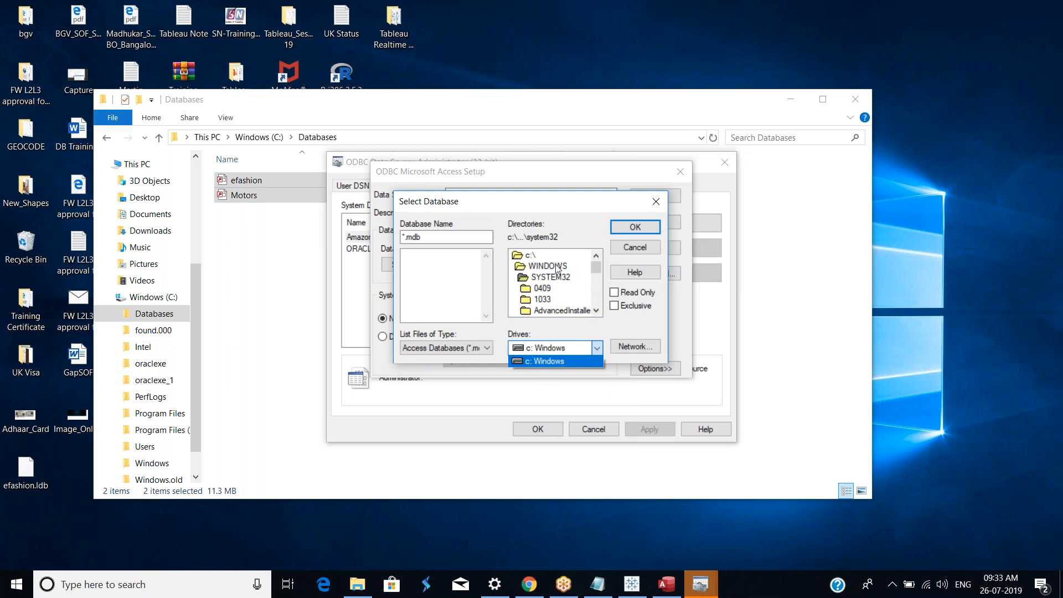
pyautogui.click(530, 255)
pyautogui.click(530, 256)
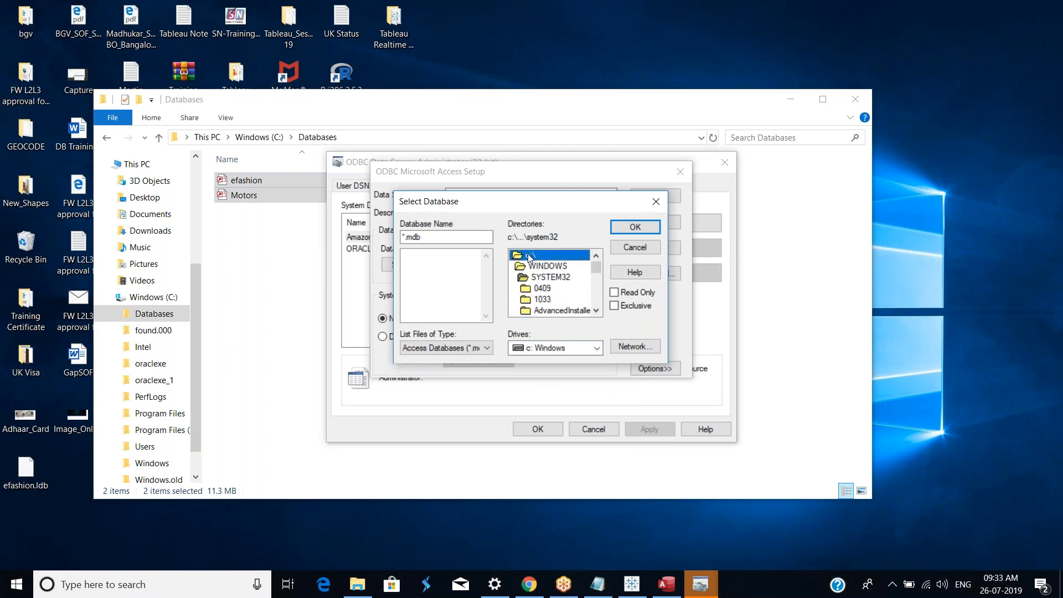
pyautogui.doubleClick(527, 255)
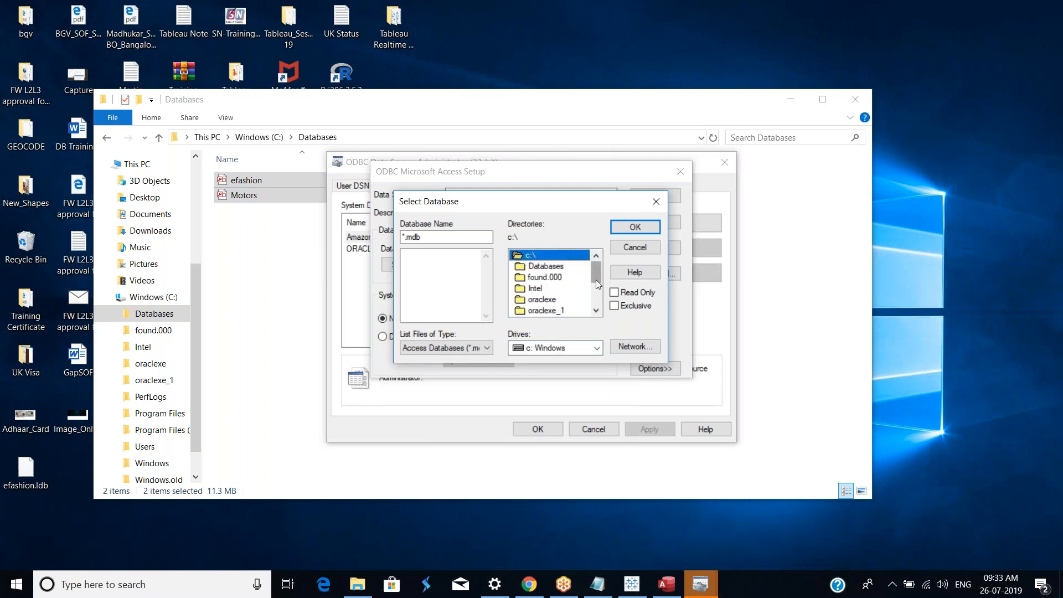
pyautogui.moveTo(596, 277); pyautogui.dragTo(599, 301)
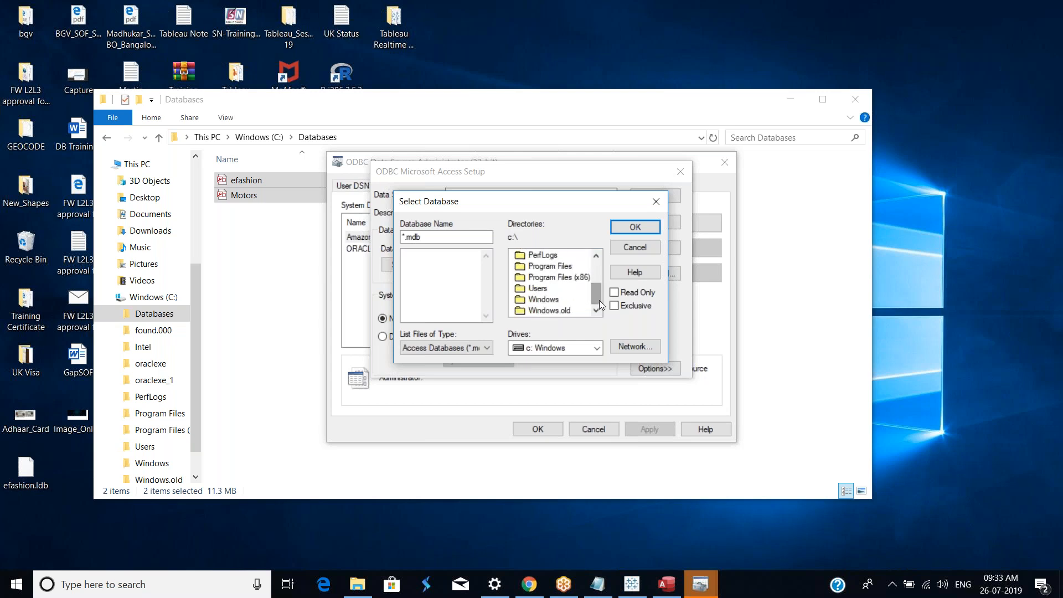
pyautogui.moveTo(601, 297); pyautogui.dragTo(600, 274)
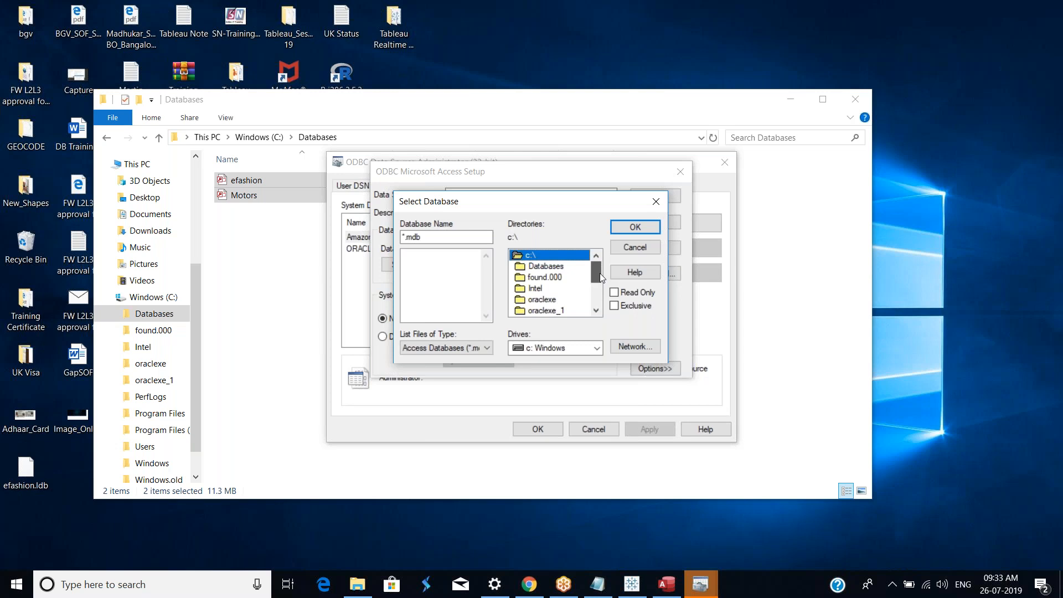
pyautogui.doubleClick(546, 266)
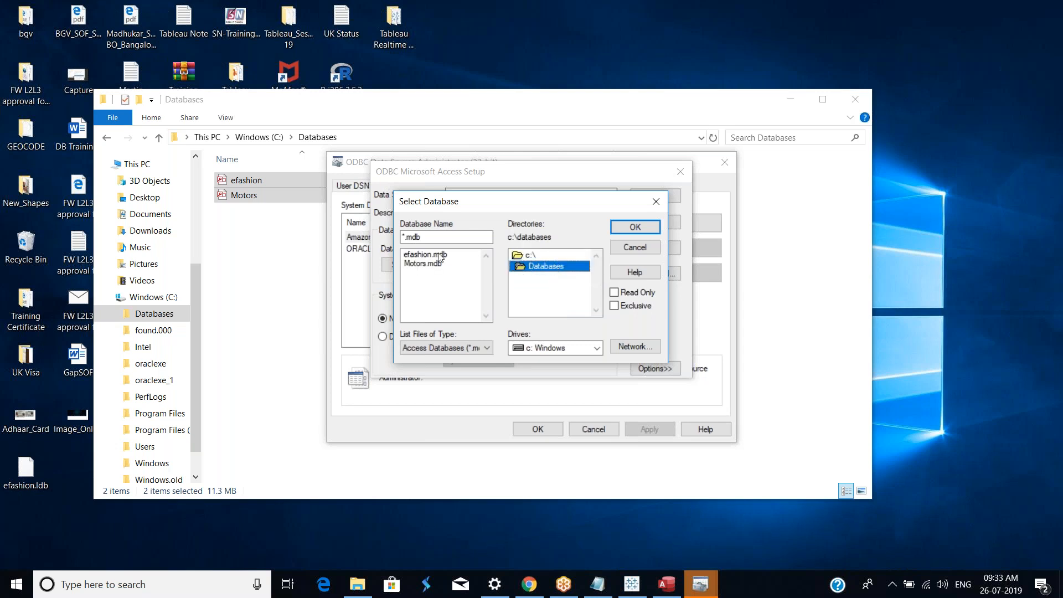
pyautogui.click(433, 256)
pyautogui.click(652, 230)
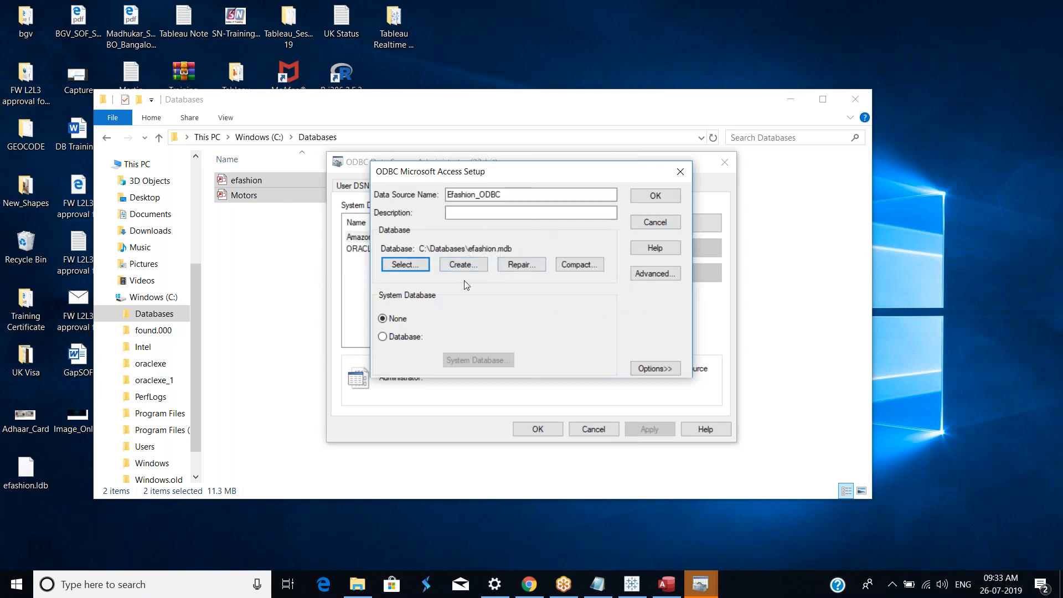
pyautogui.click(384, 336)
pyautogui.click(483, 361)
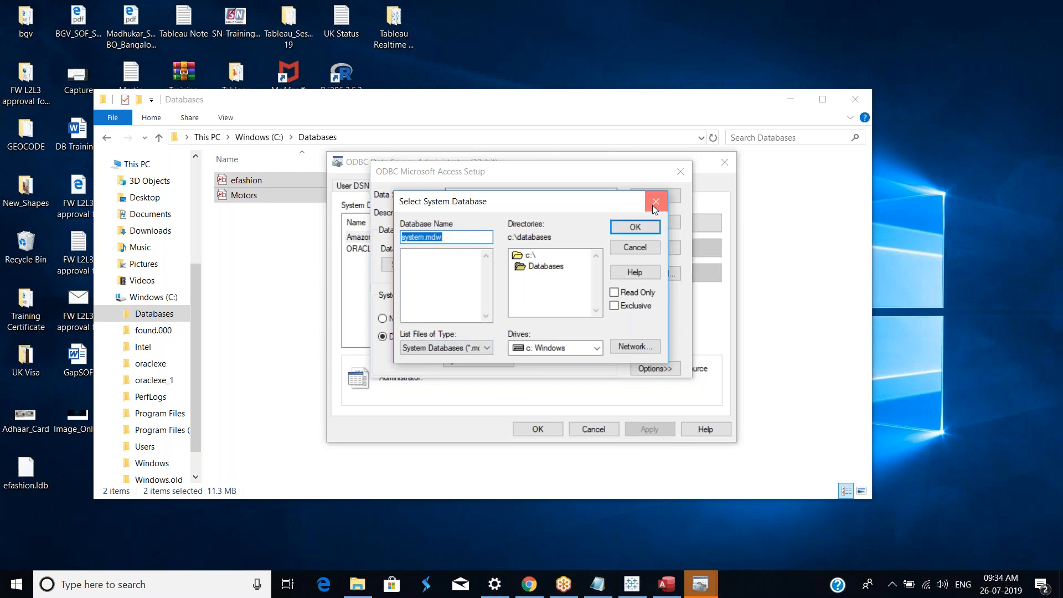
pyautogui.click(655, 202)
pyautogui.click(391, 321)
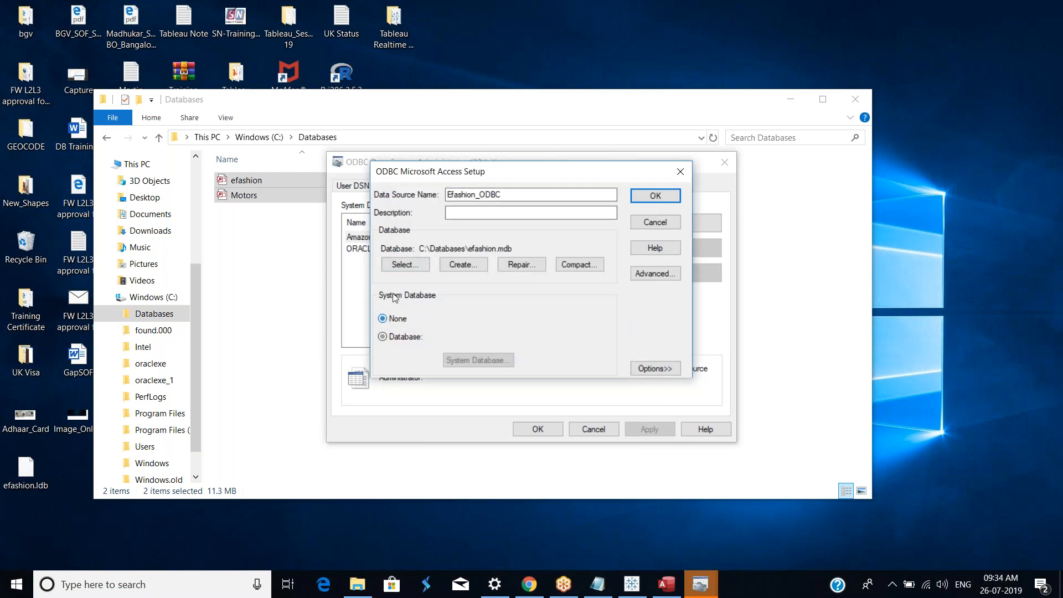
# Step: Save the Efashion_ODBC data source and close the ODBC Data Source Administrator
pyautogui.click(655, 197)
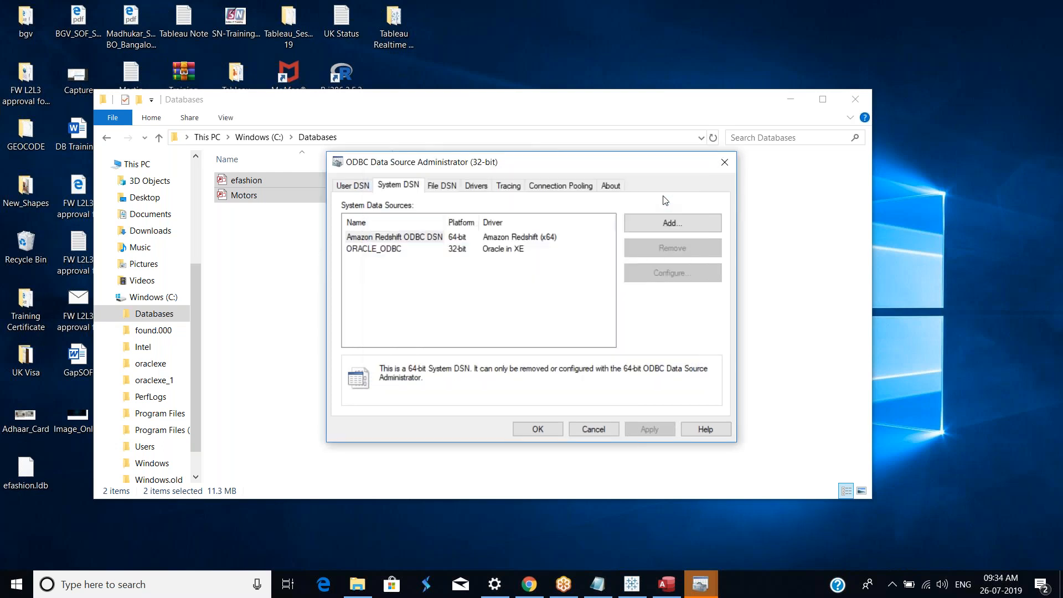
pyautogui.click(380, 248)
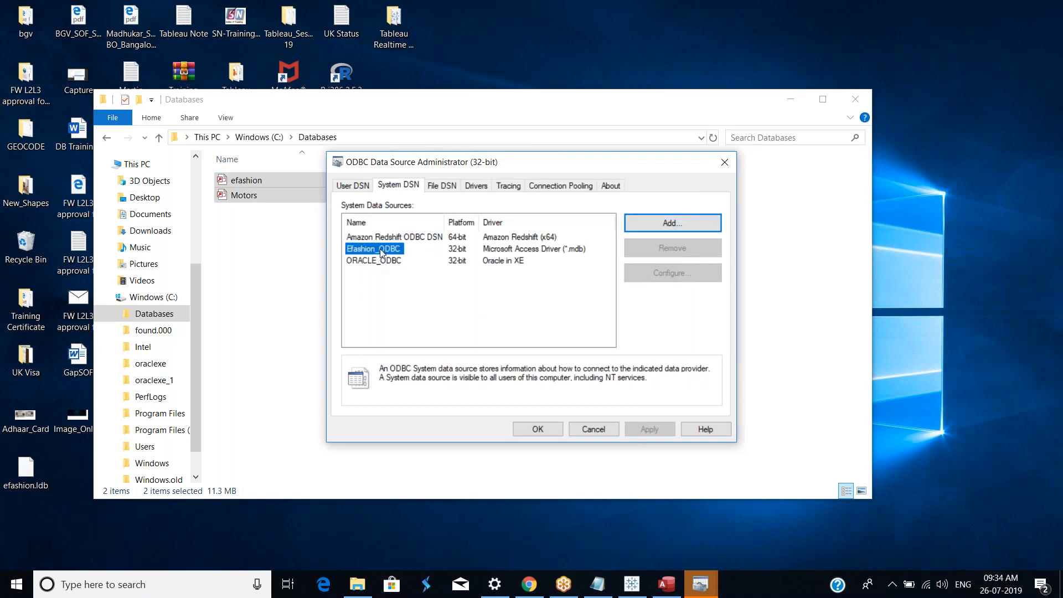
pyautogui.click(547, 428)
# Step: Switch to Tableau and start a new Other Databases (ODBC) connection
pyautogui.click(632, 584)
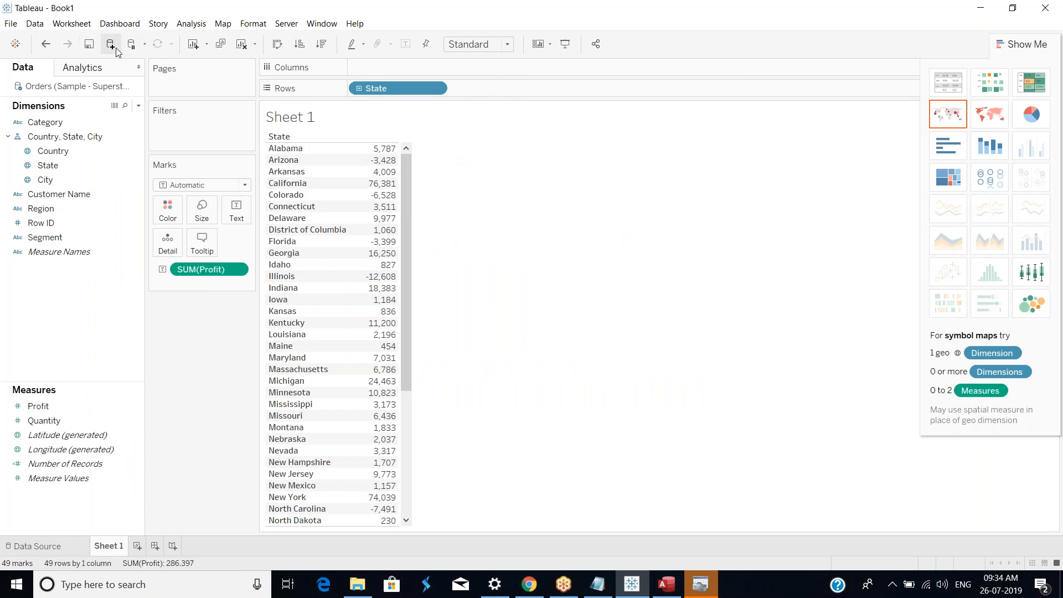
pyautogui.click(115, 47)
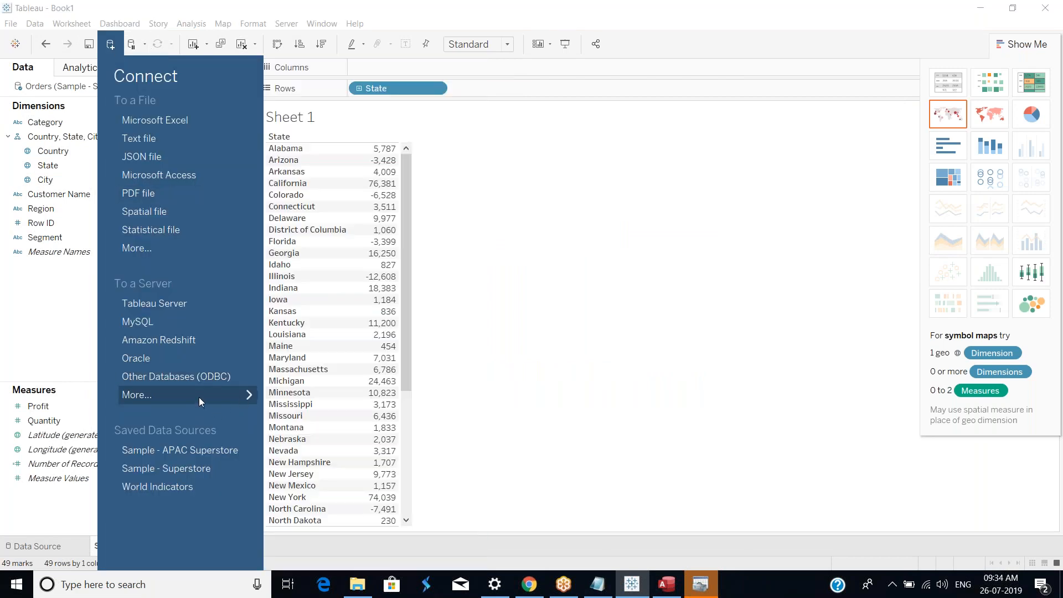
pyautogui.click(198, 397)
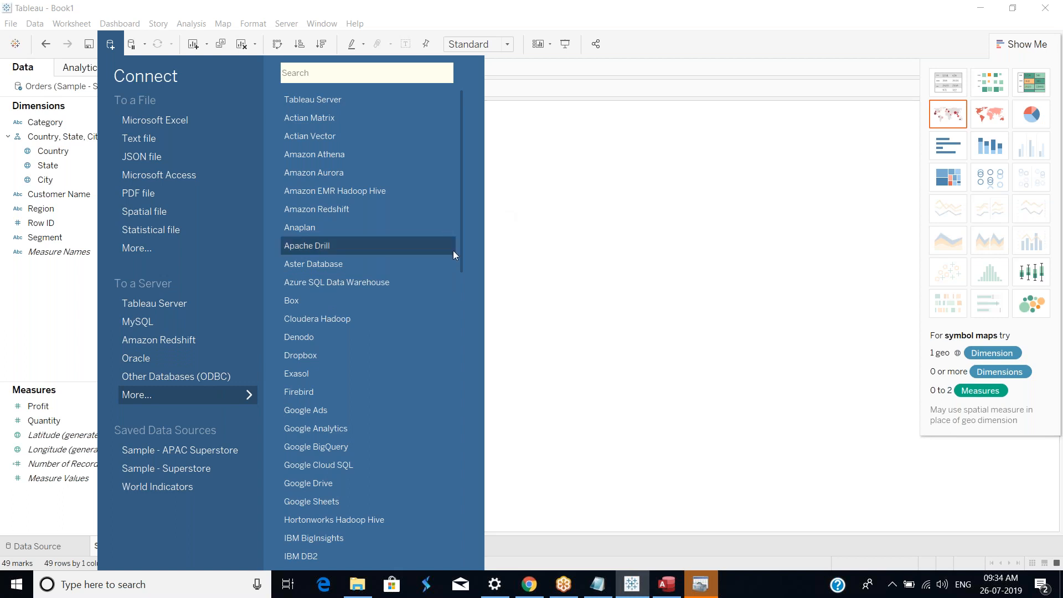
pyautogui.moveTo(460, 257); pyautogui.dragTo(466, 566)
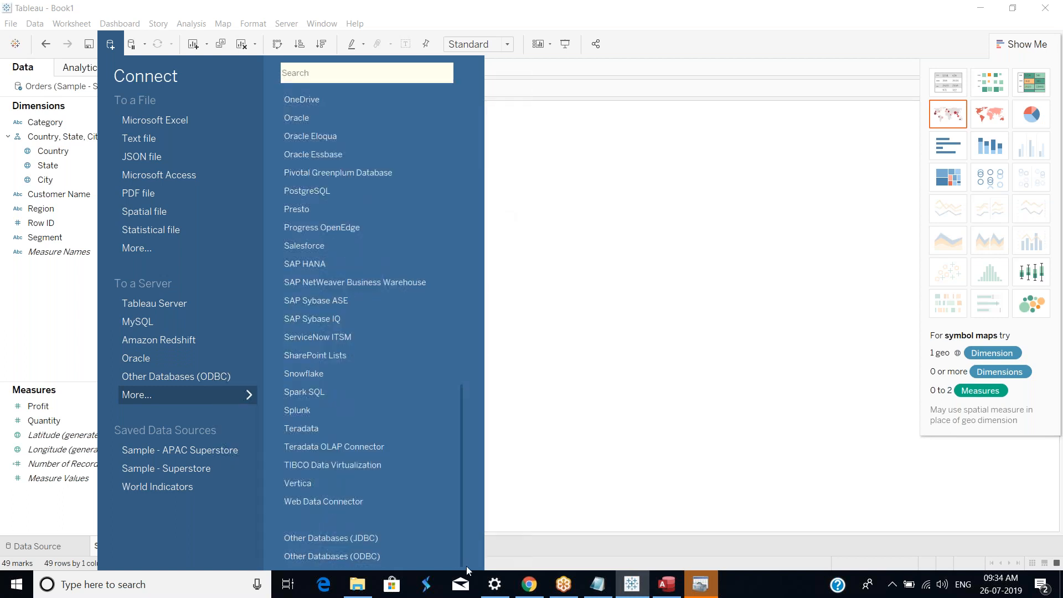
pyautogui.click(371, 560)
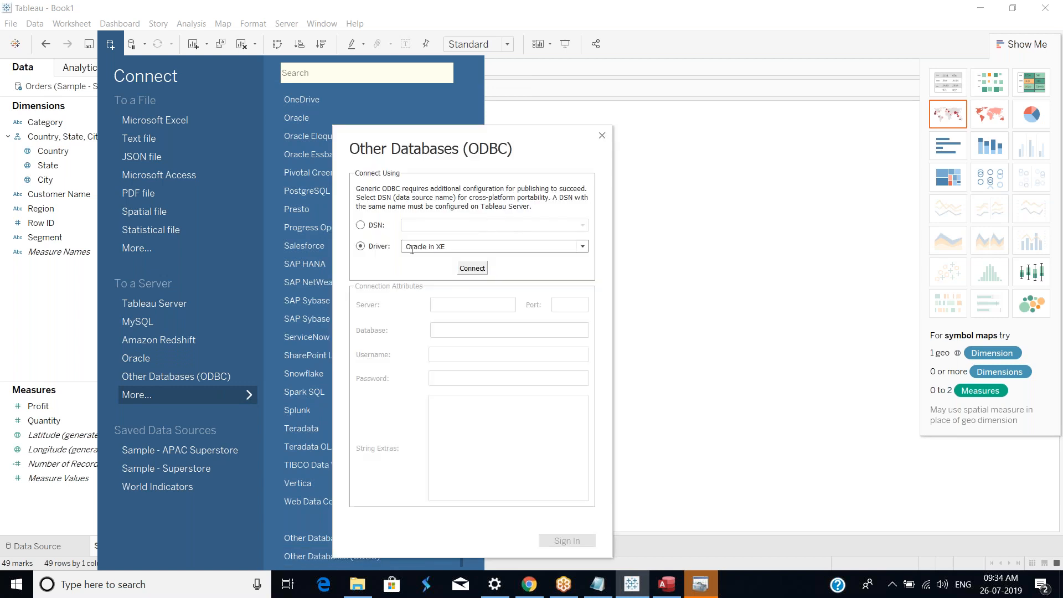
# Step: Connect using the Efashion_ODBC DSN and sign in
pyautogui.click(583, 248)
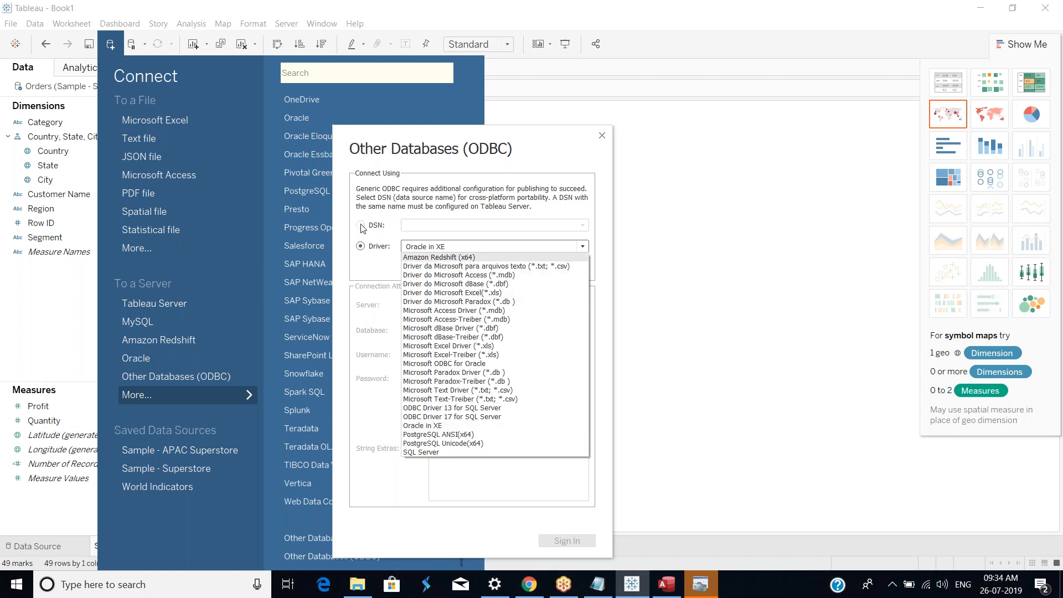
pyautogui.click(361, 225)
pyautogui.click(583, 225)
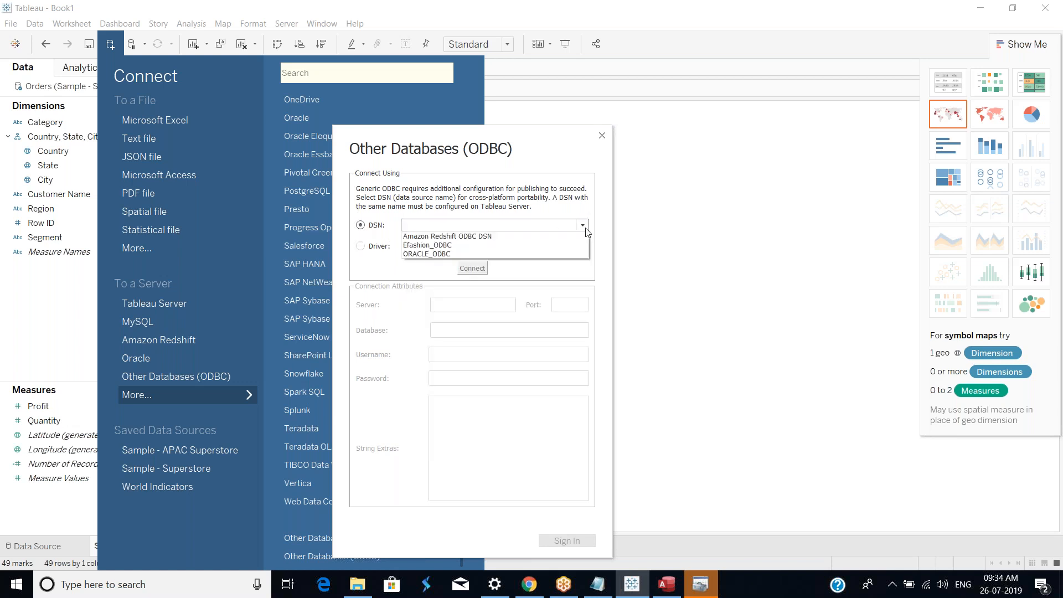
pyautogui.click(448, 249)
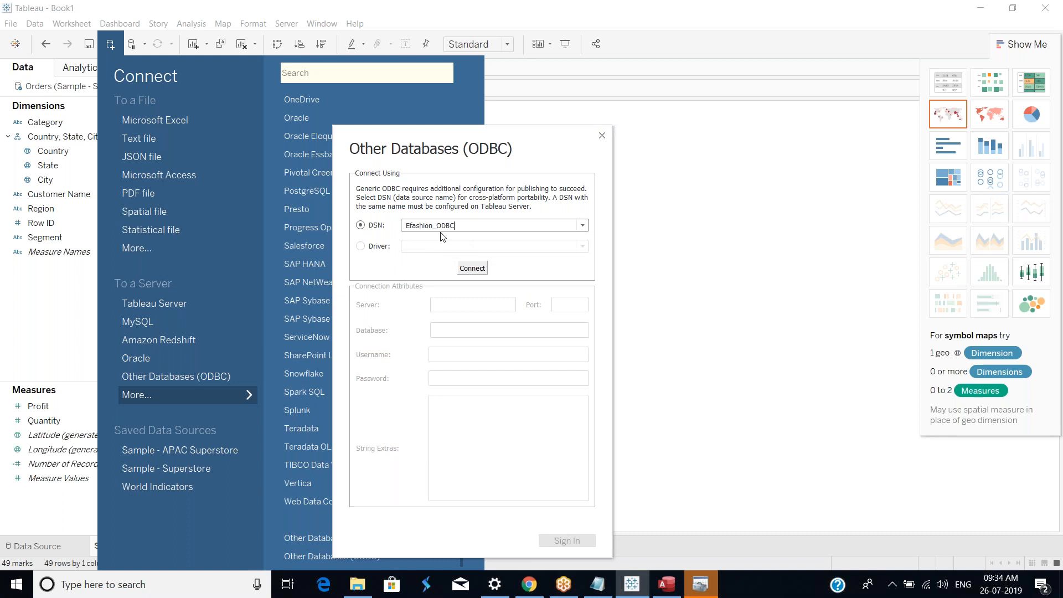
pyautogui.click(481, 270)
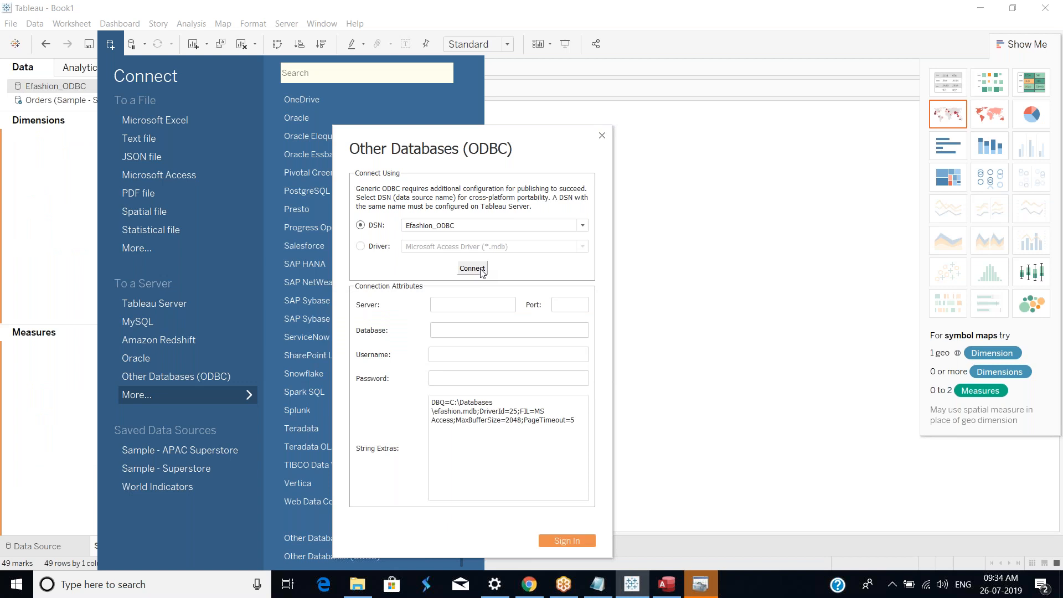
pyautogui.click(580, 541)
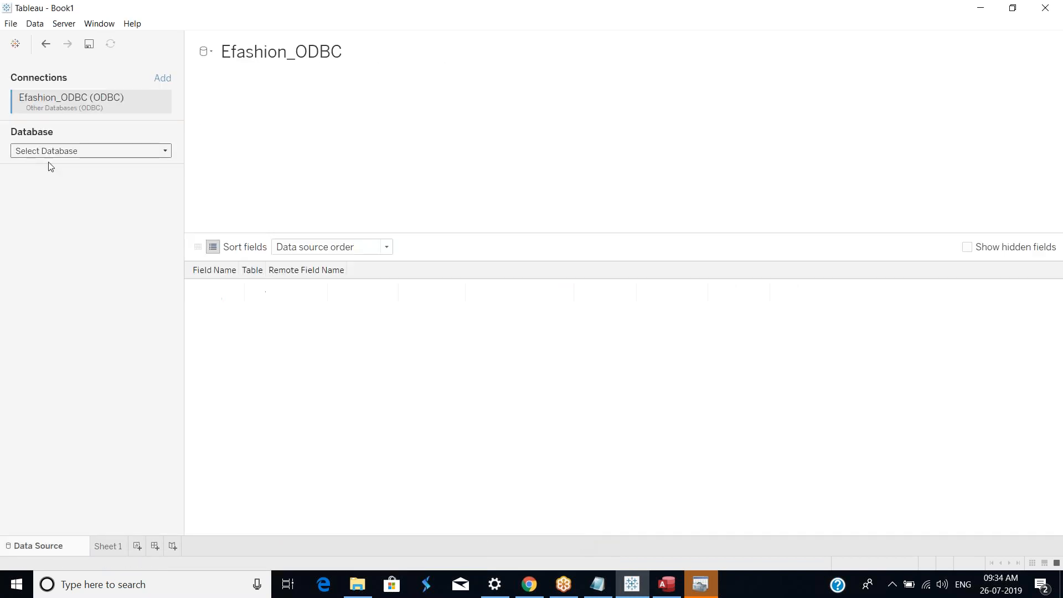
# Step: Choose the C:\Databases\efashion database and search for all its tables with Starts with matching
pyautogui.click(109, 153)
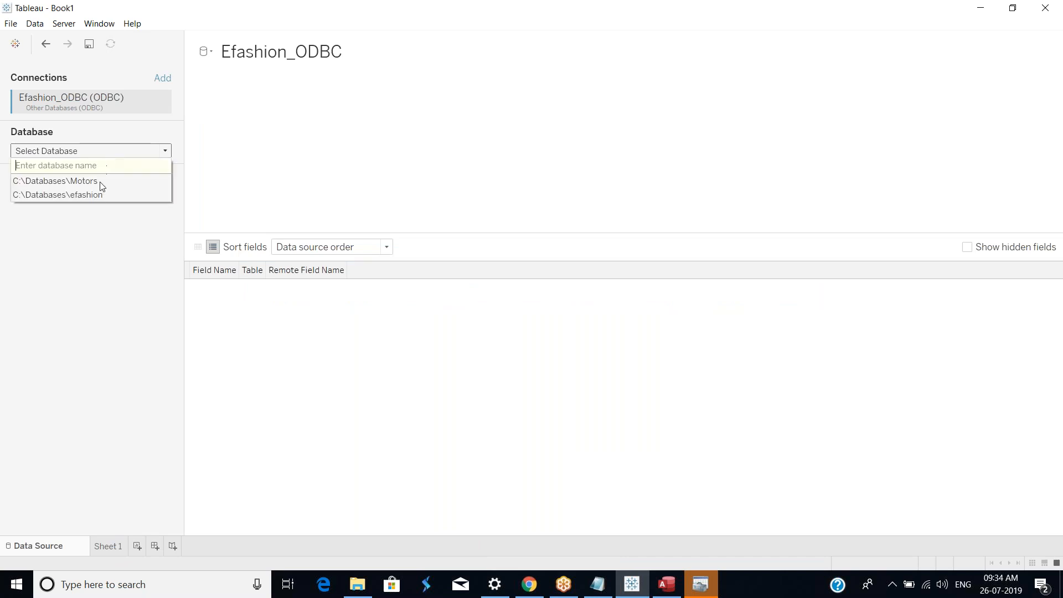
pyautogui.click(95, 196)
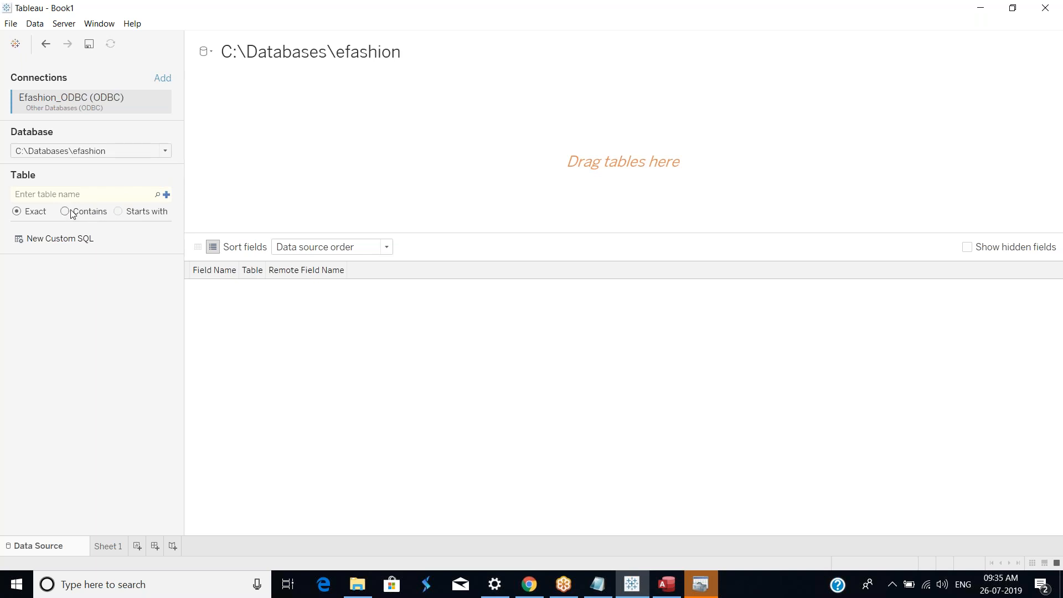
pyautogui.click(117, 212)
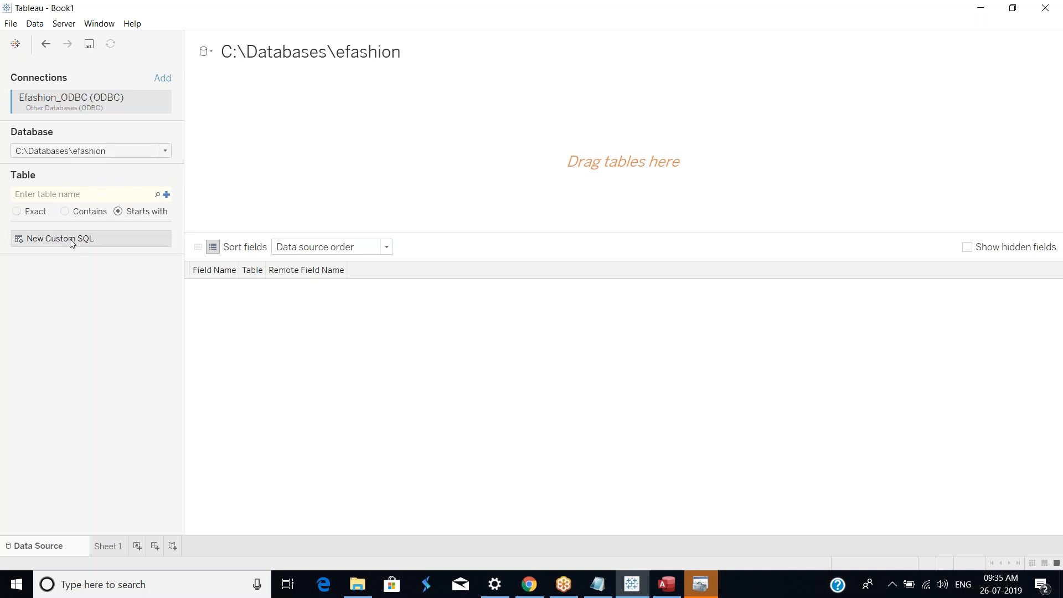
pyautogui.click(160, 197)
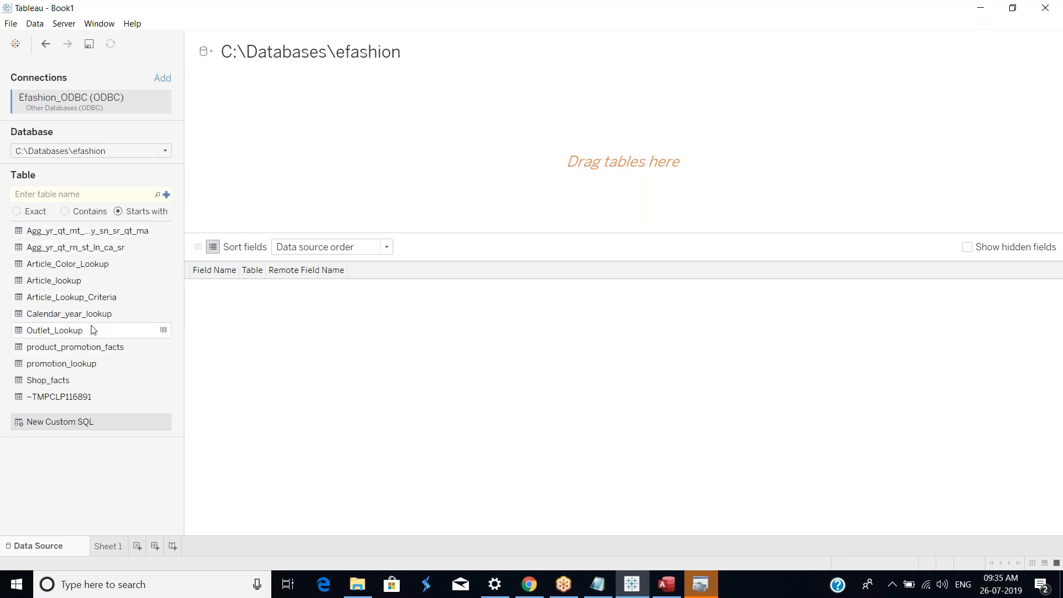
# Step: Add Outlet_Lookup to the canvas, join Shop_facts to it on Shop id, and update the data preview
pyautogui.doubleClick(82, 331)
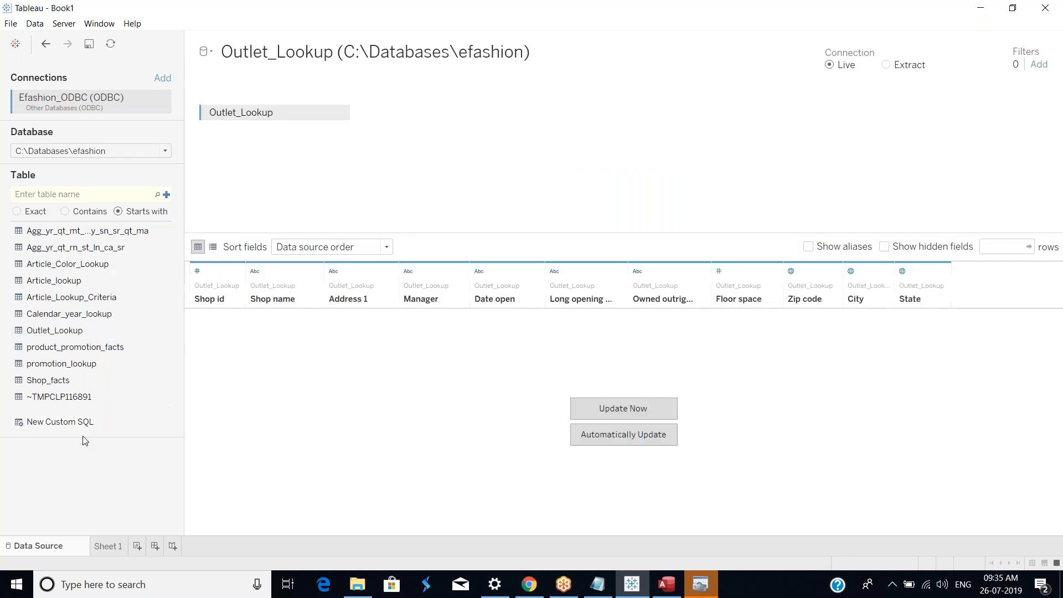
pyautogui.moveTo(67, 382); pyautogui.dragTo(413, 138)
pyautogui.click(373, 112)
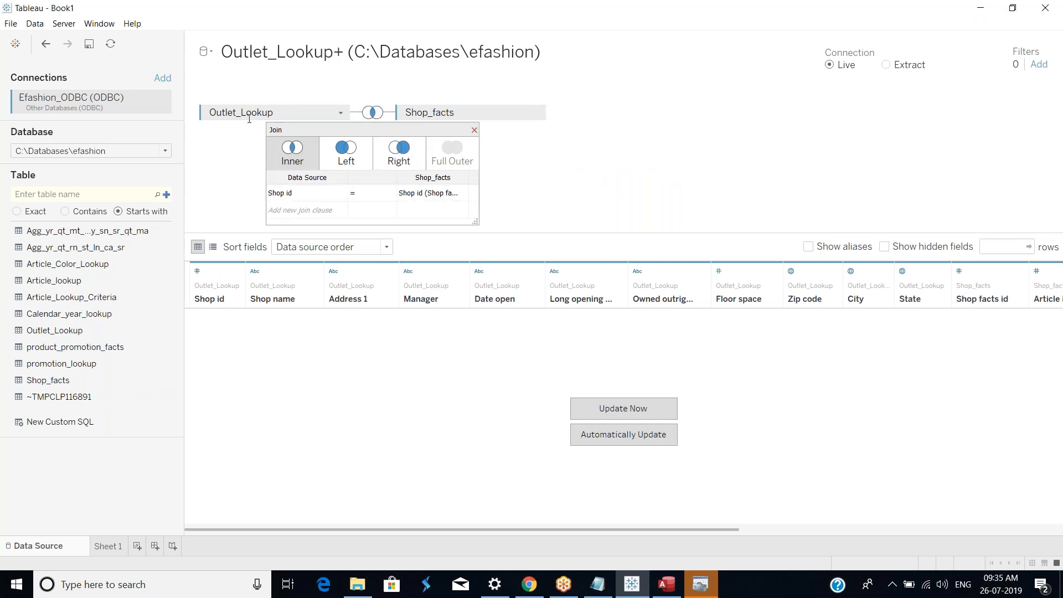
pyautogui.click(475, 131)
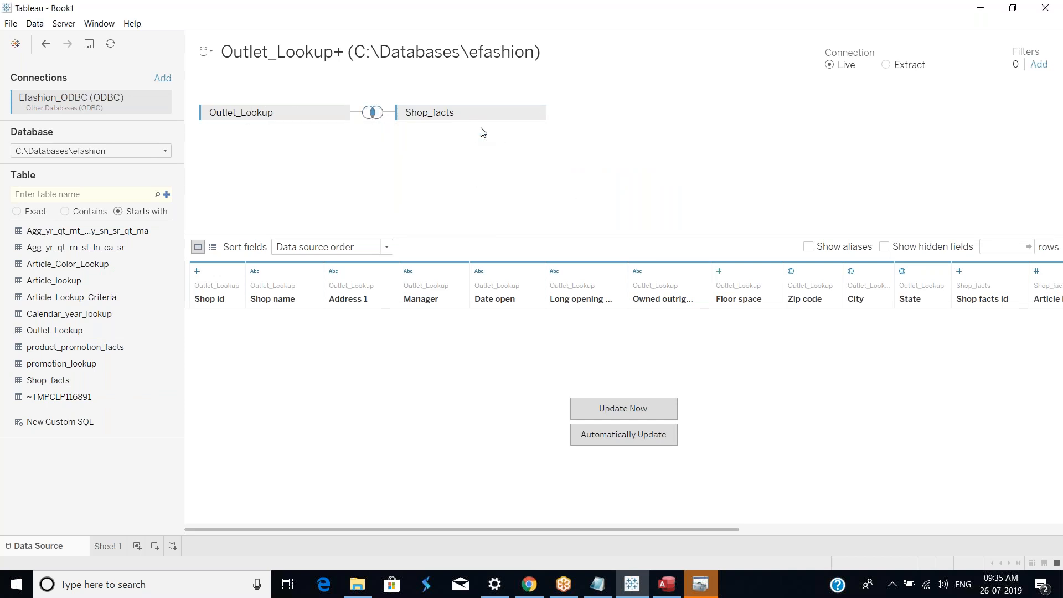
pyautogui.click(633, 411)
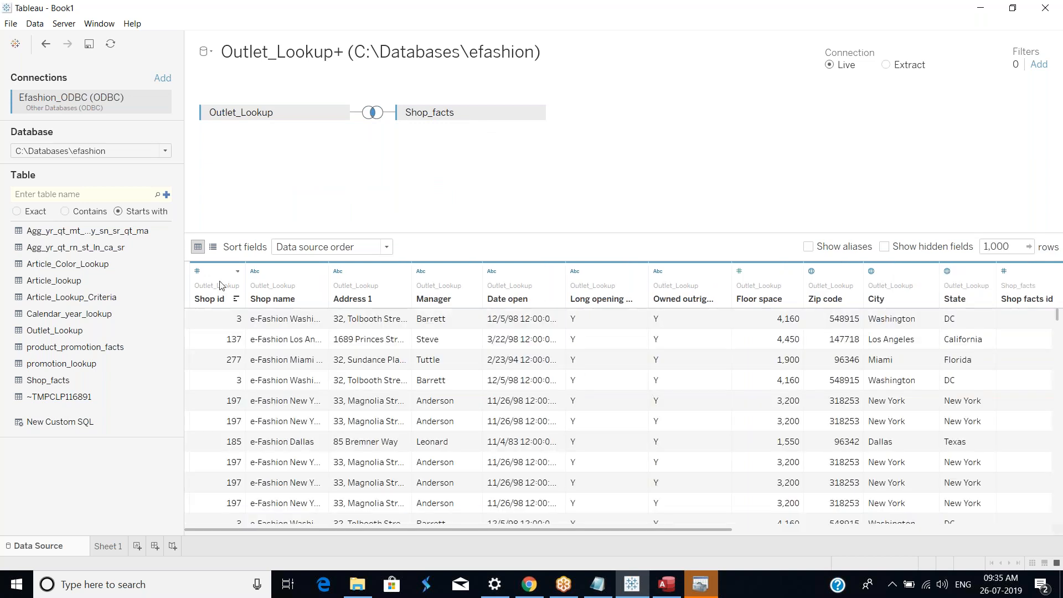
# Step: Hide the Shop id, Shop name, Address 1 and Manager fields of Outlet_Lookup
pyautogui.click(238, 271)
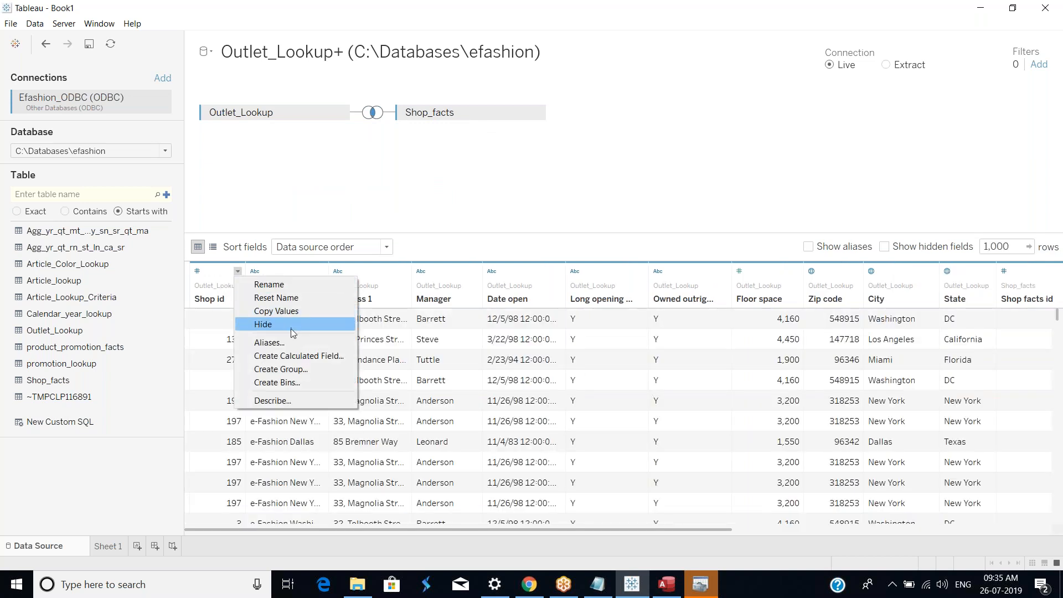
pyautogui.click(291, 328)
pyautogui.click(265, 271)
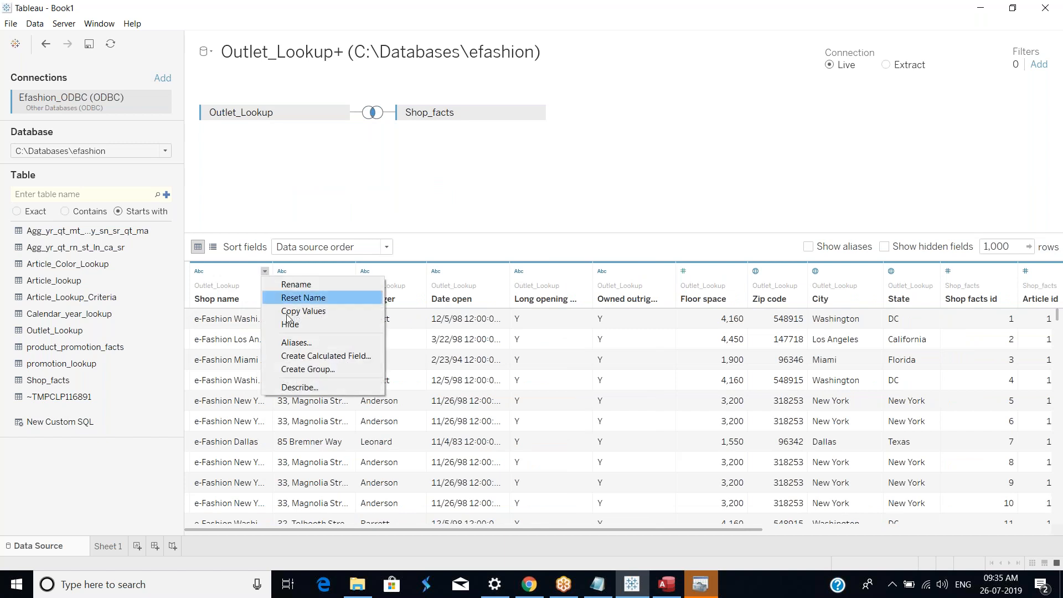
pyautogui.click(292, 324)
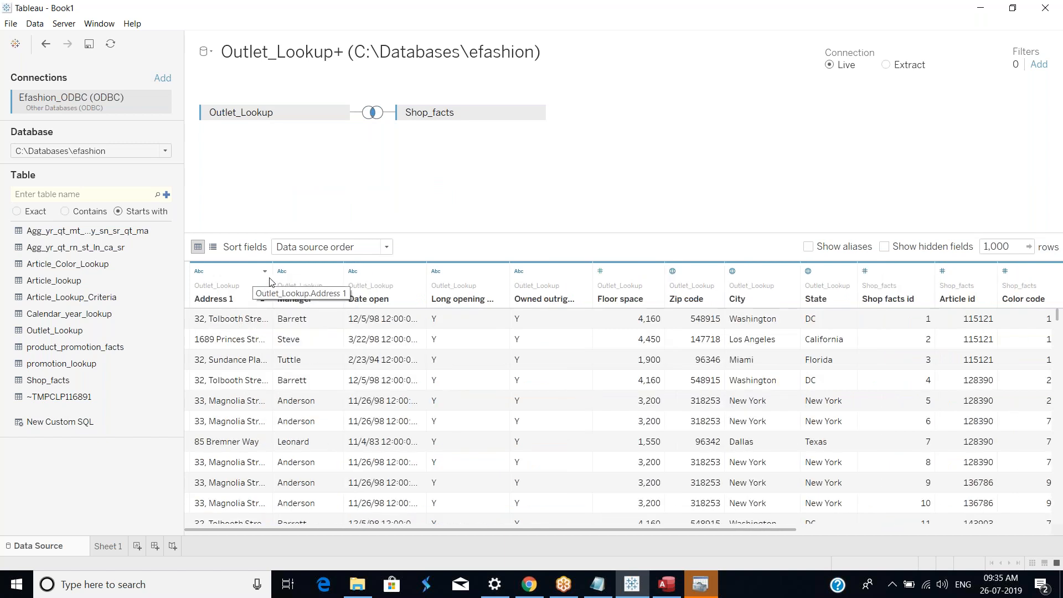
pyautogui.click(265, 271)
pyautogui.click(291, 324)
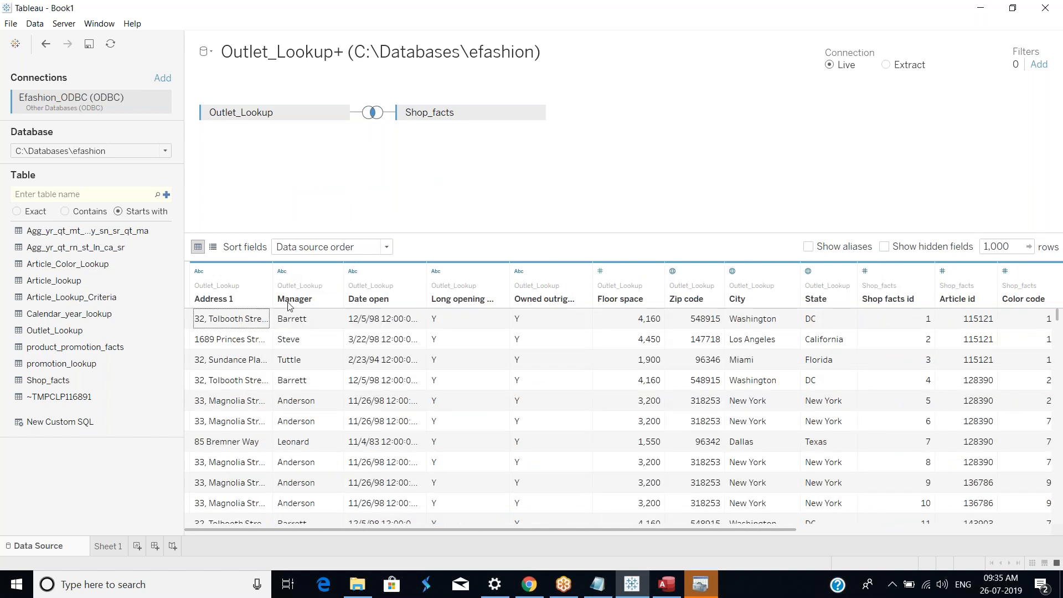
pyautogui.click(253, 271)
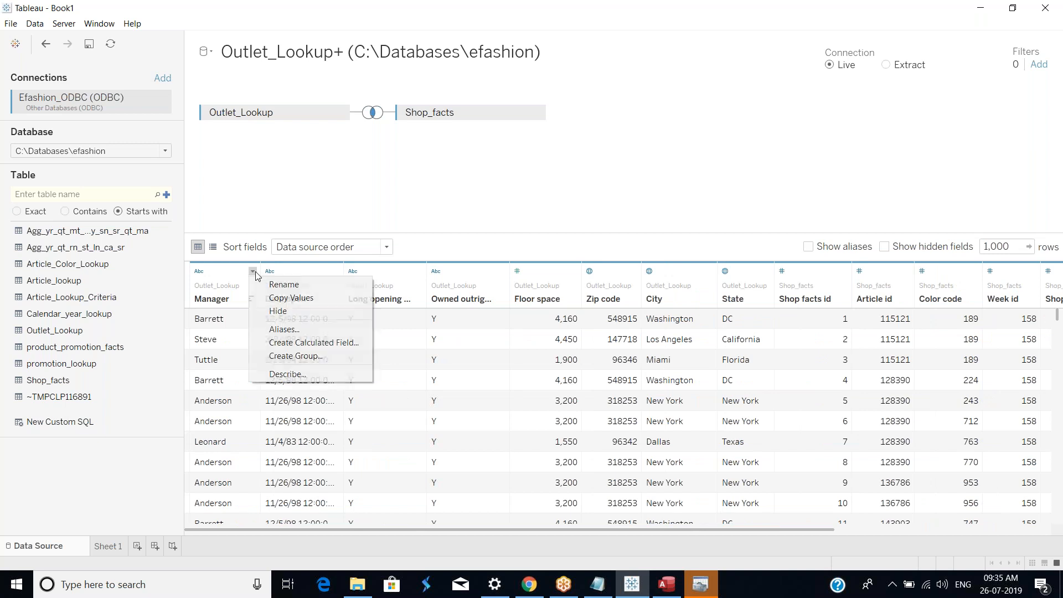
pyautogui.click(277, 311)
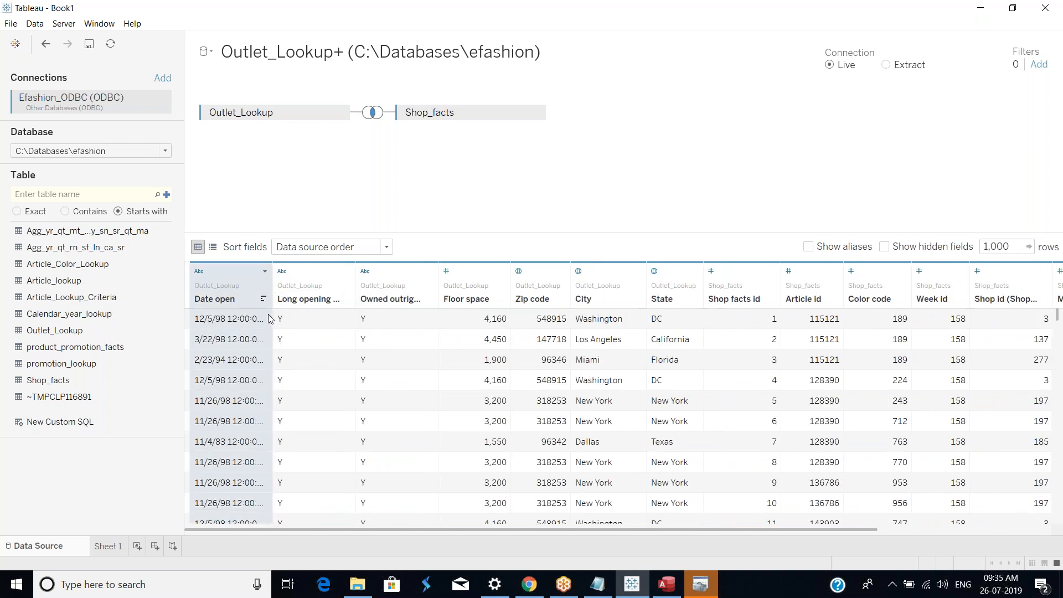
# Step: Hide the Date open, Long opening, Owned outright, Floor space and Zip code fields
pyautogui.click(265, 272)
pyautogui.click(291, 324)
pyautogui.click(265, 272)
pyautogui.click(289, 325)
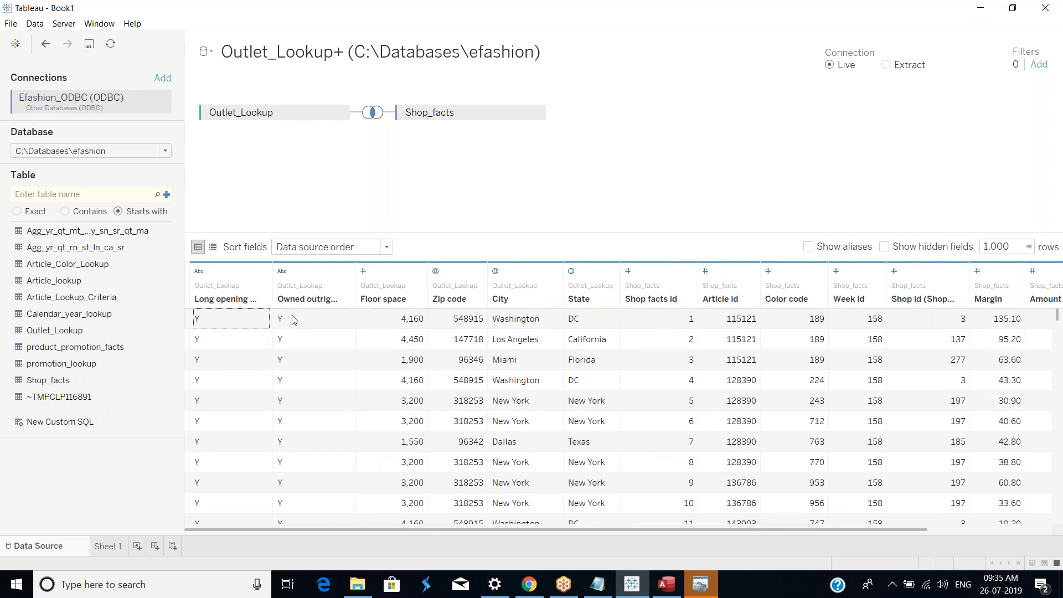
pyautogui.click(265, 272)
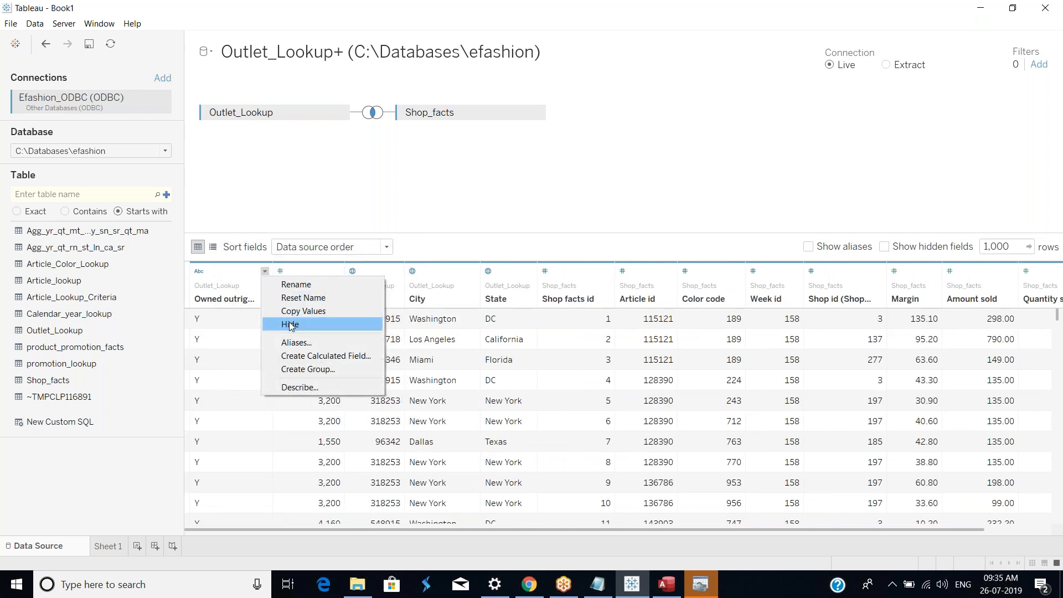
pyautogui.click(289, 325)
pyautogui.click(255, 272)
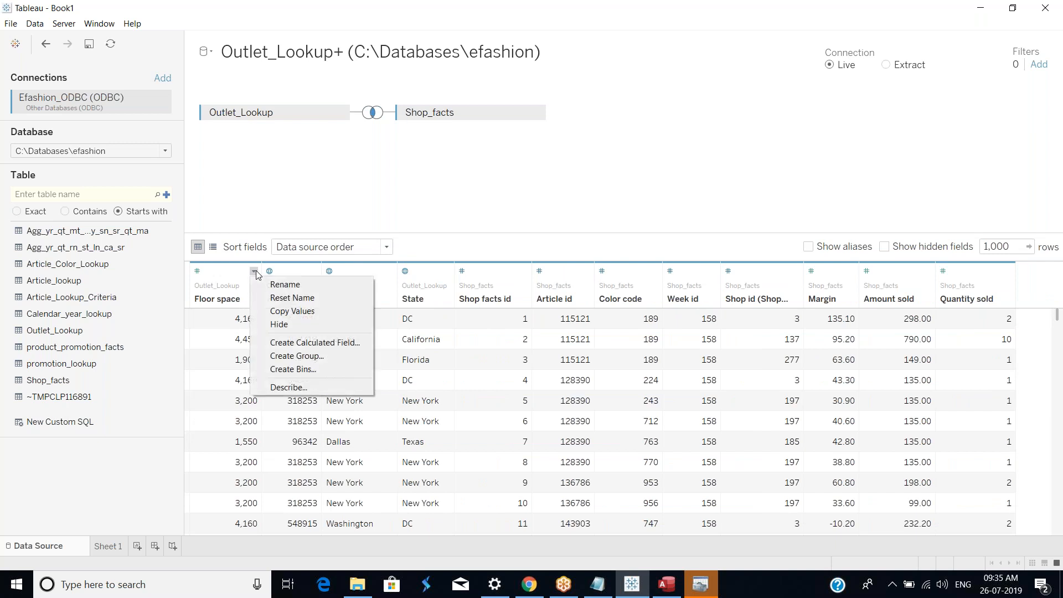
pyautogui.click(275, 324)
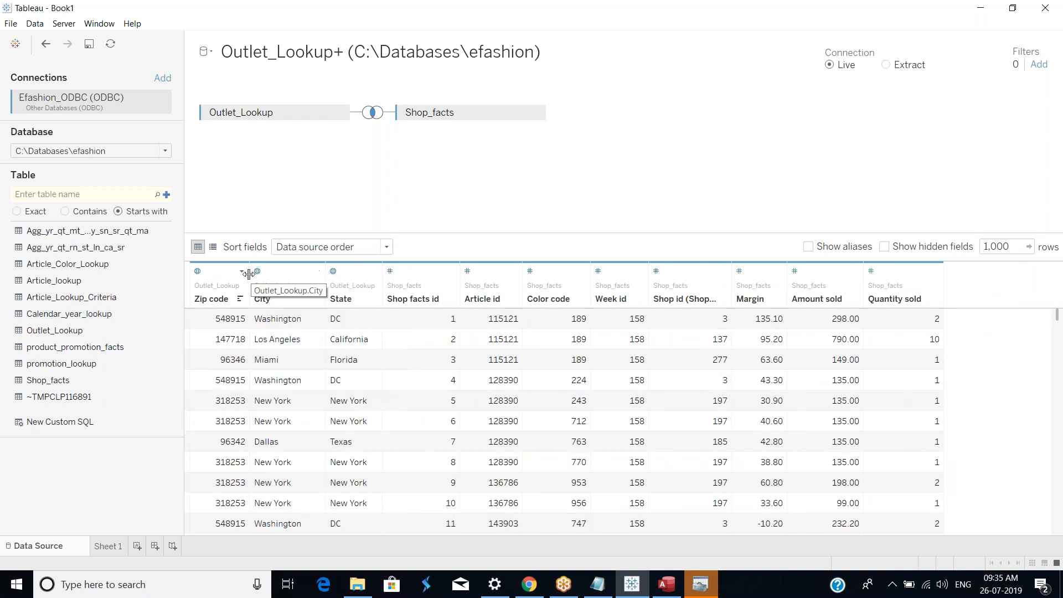
pyautogui.click(242, 271)
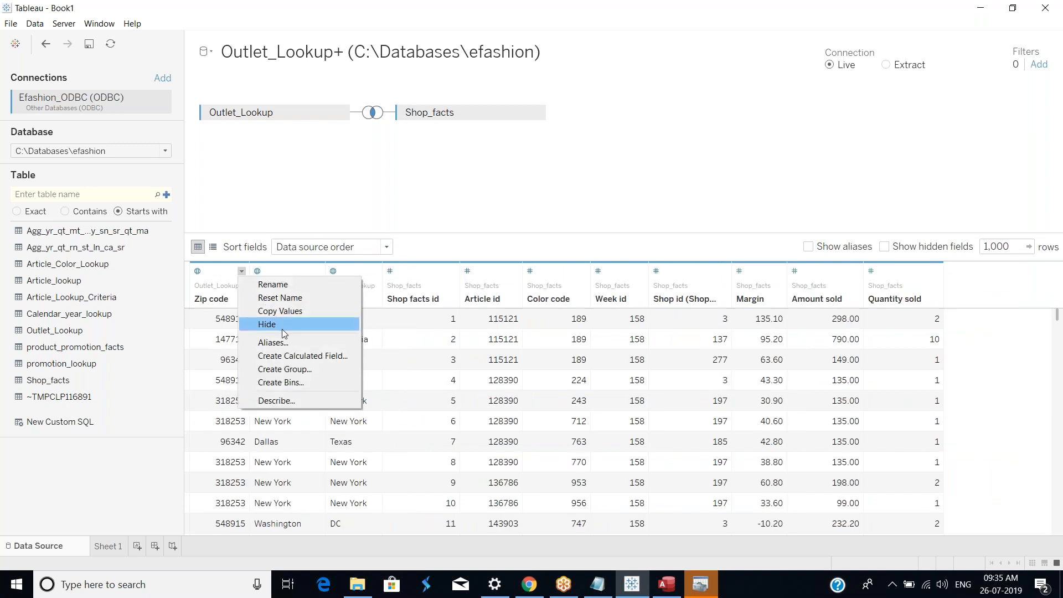
pyautogui.click(281, 329)
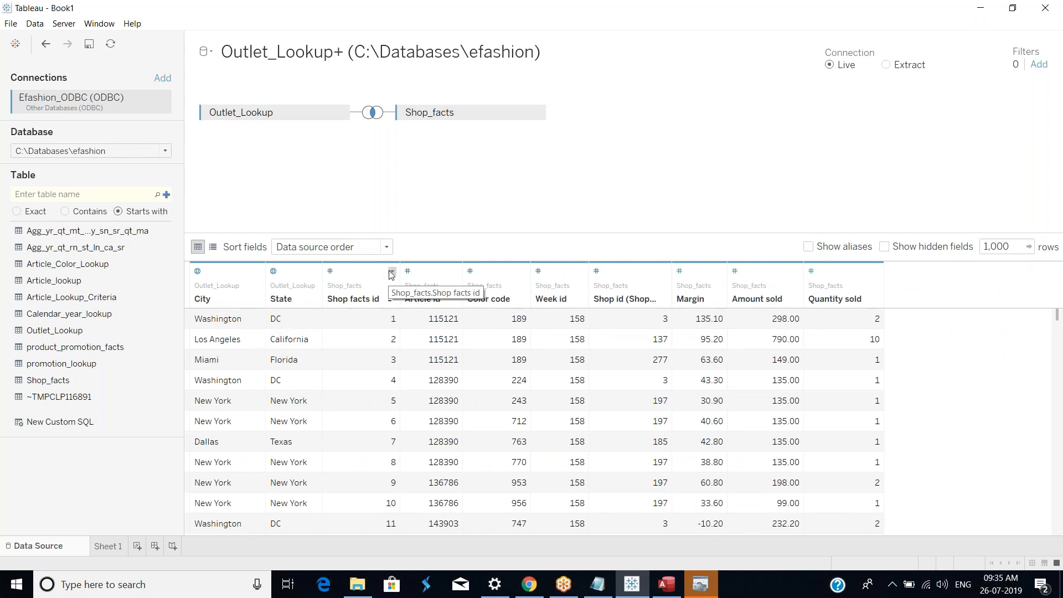
# Step: Hide the Shop_facts fields Shop facts id, Article id, Color code, Week id and Shop id
pyautogui.click(393, 271)
pyautogui.click(421, 324)
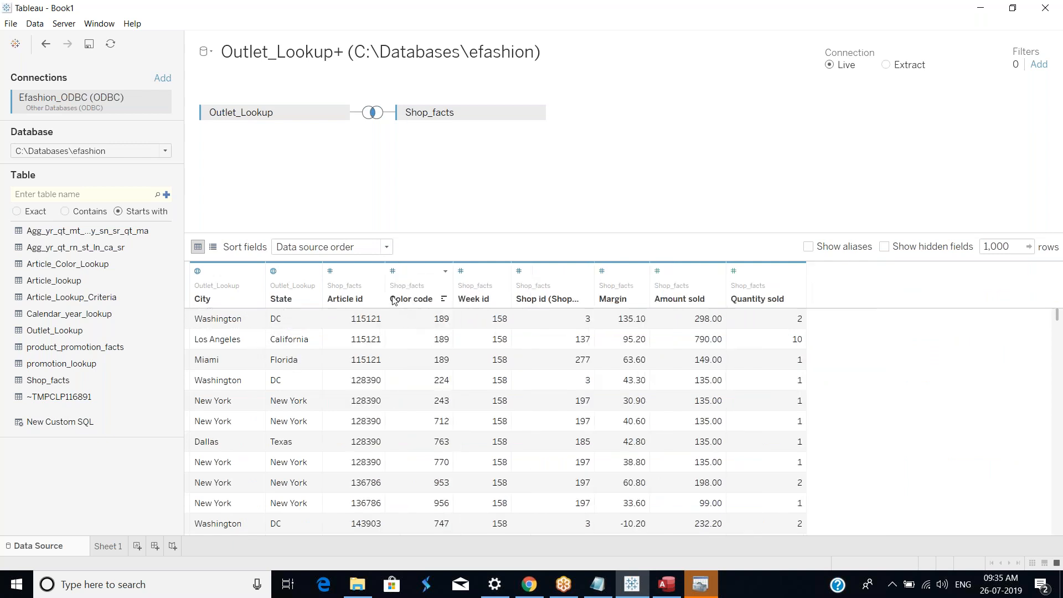
pyautogui.click(377, 272)
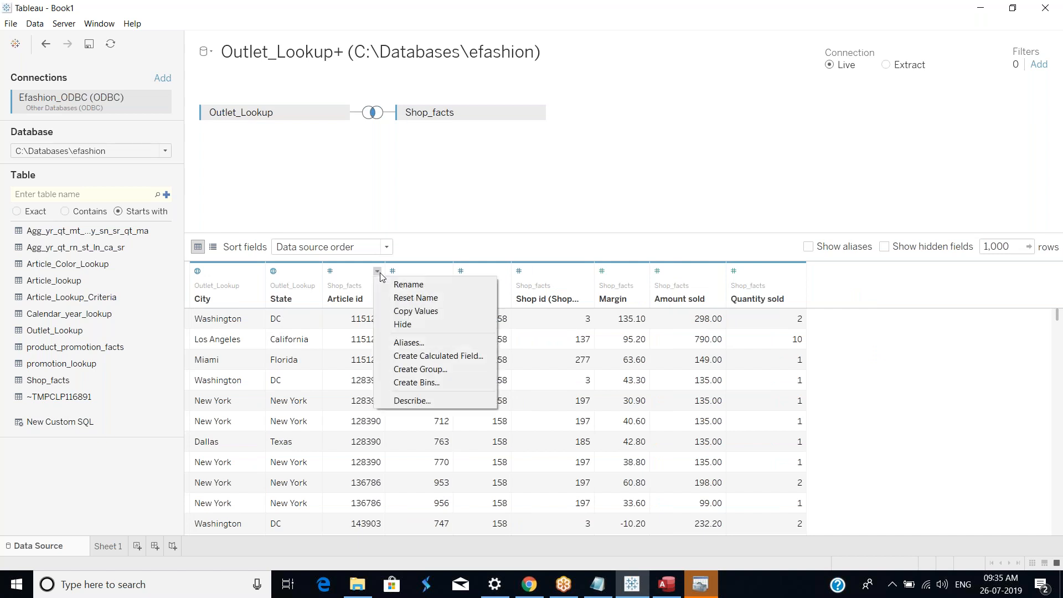
pyautogui.click(406, 324)
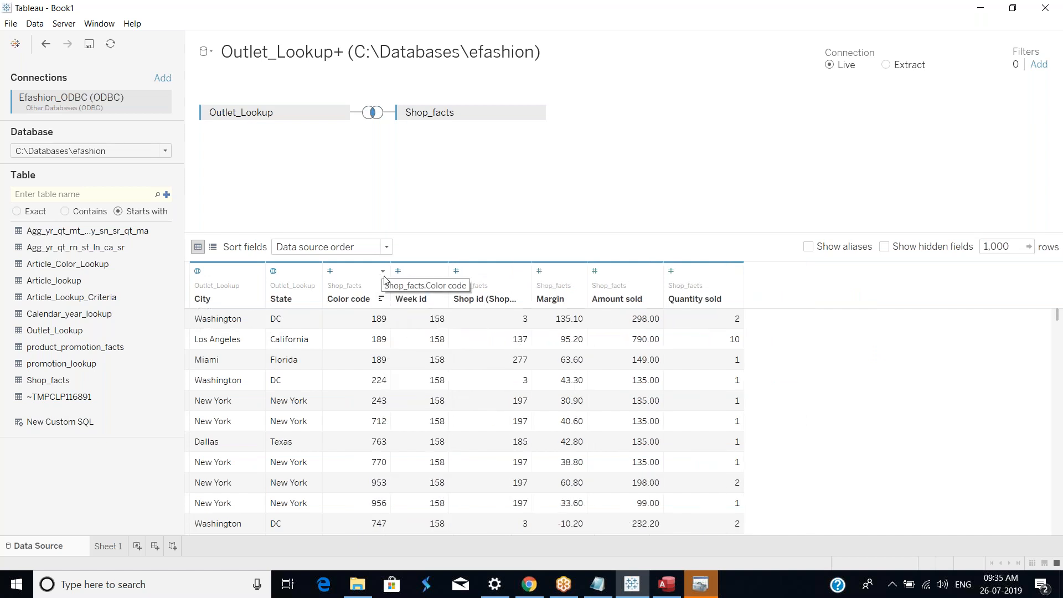
pyautogui.click(382, 271)
pyautogui.click(414, 324)
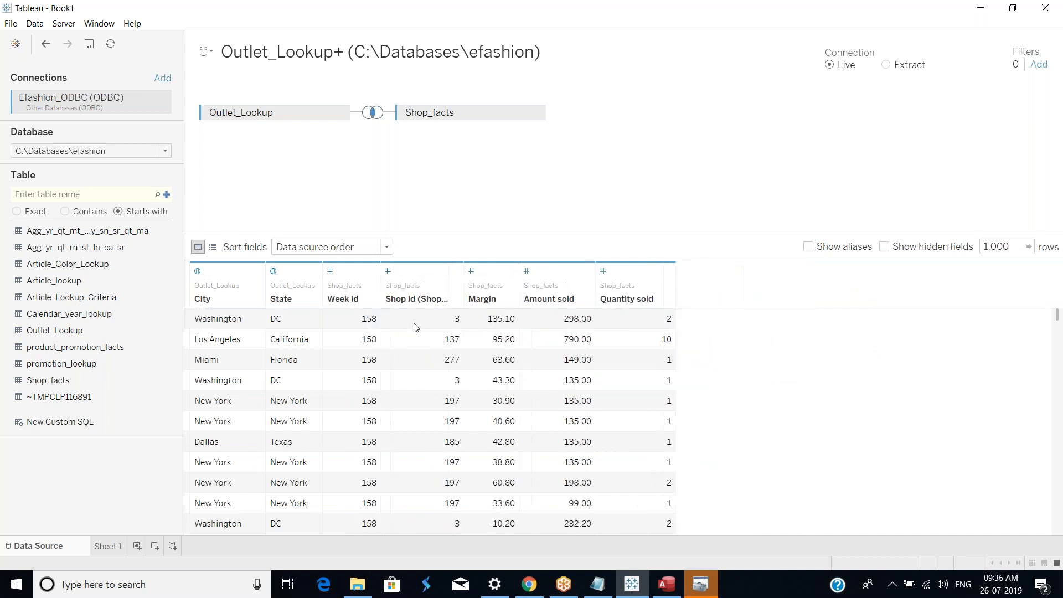
pyautogui.click(373, 272)
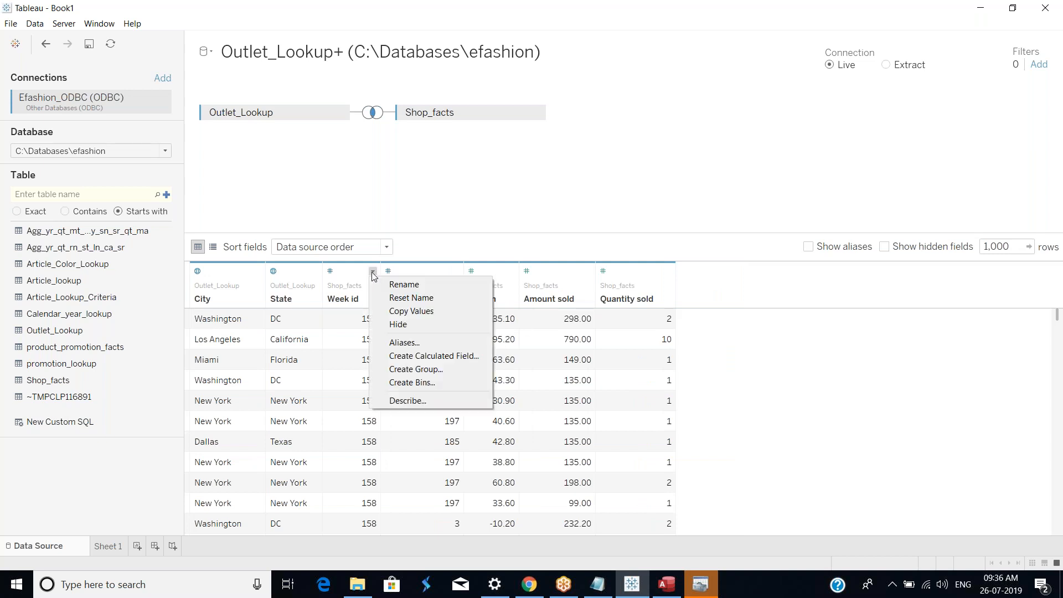
pyautogui.click(394, 324)
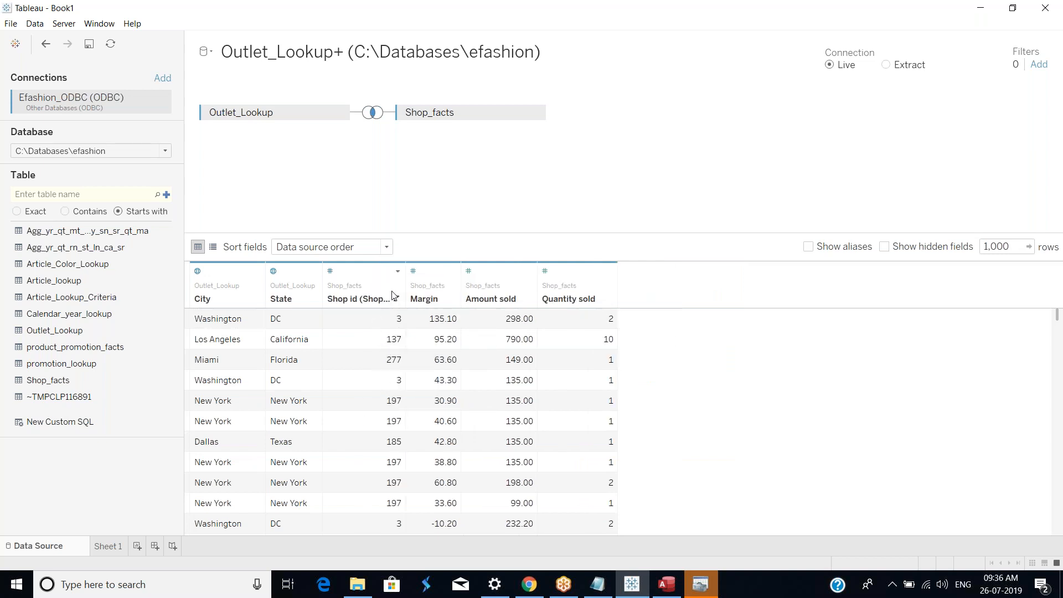
pyautogui.click(397, 272)
pyautogui.click(415, 325)
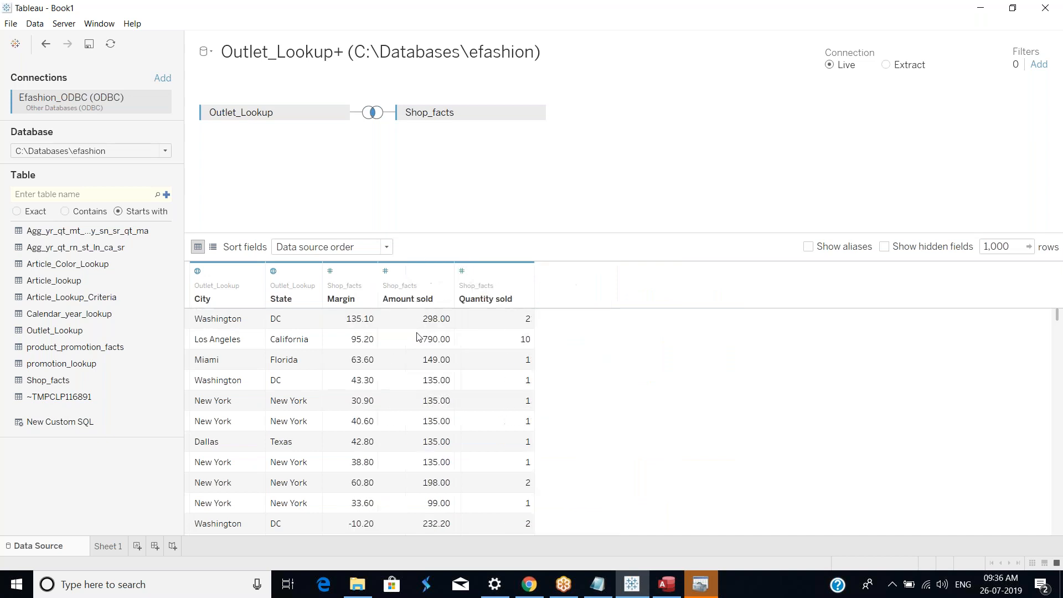
# Step: Rename the Amount sold field to Sales
pyautogui.rightClick(433, 301)
pyautogui.click(453, 307)
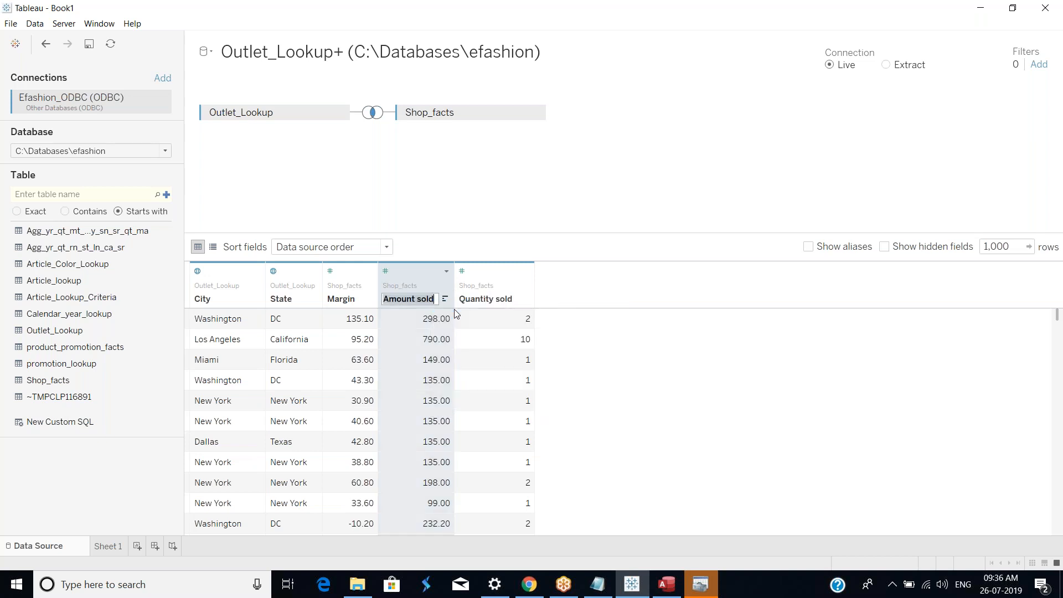
pyautogui.write('Sales')
pyautogui.press('Return')
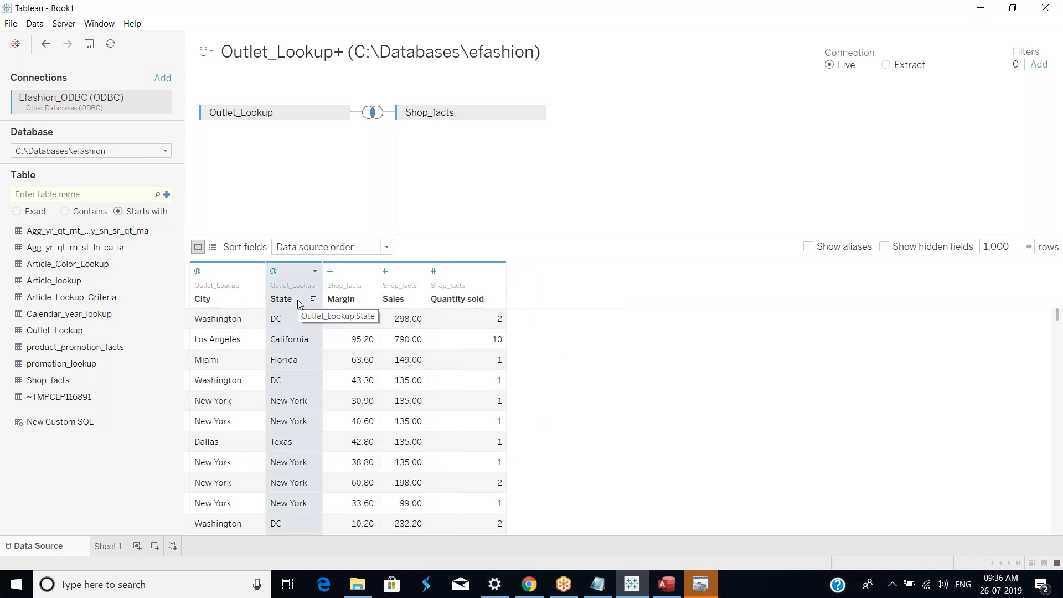
# Step: Rename the State field to Territory
pyautogui.rightClick(291, 301)
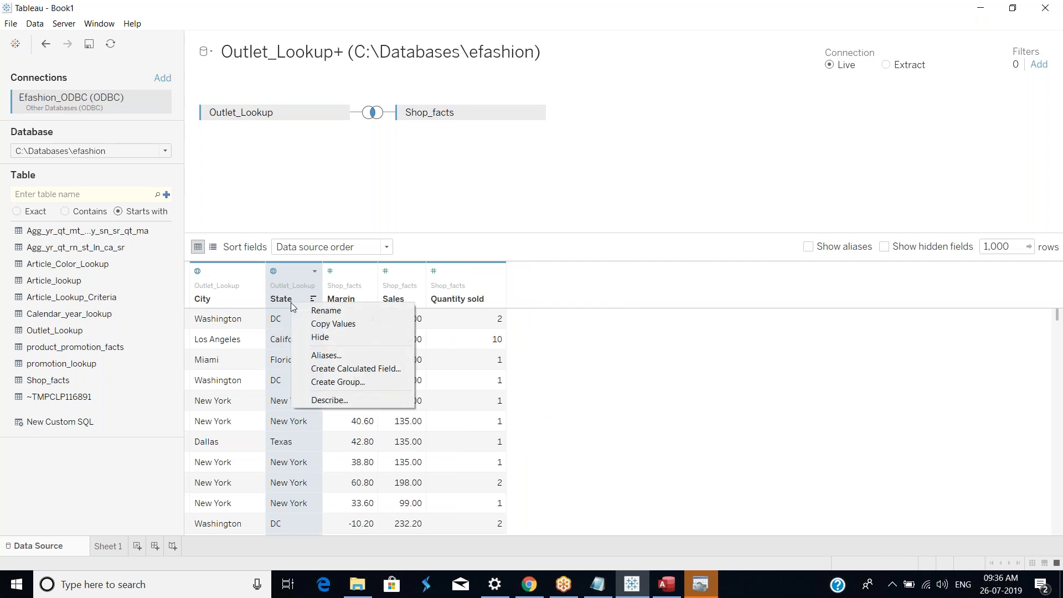
pyautogui.click(341, 313)
pyautogui.write('Terri')
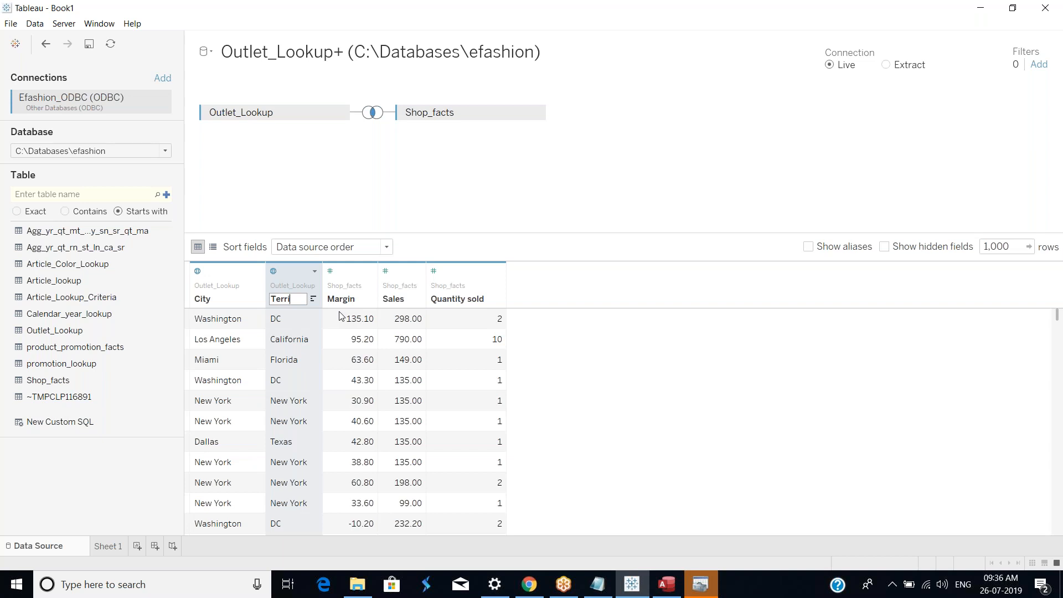
pyautogui.write('tory')
pyautogui.press('Return')
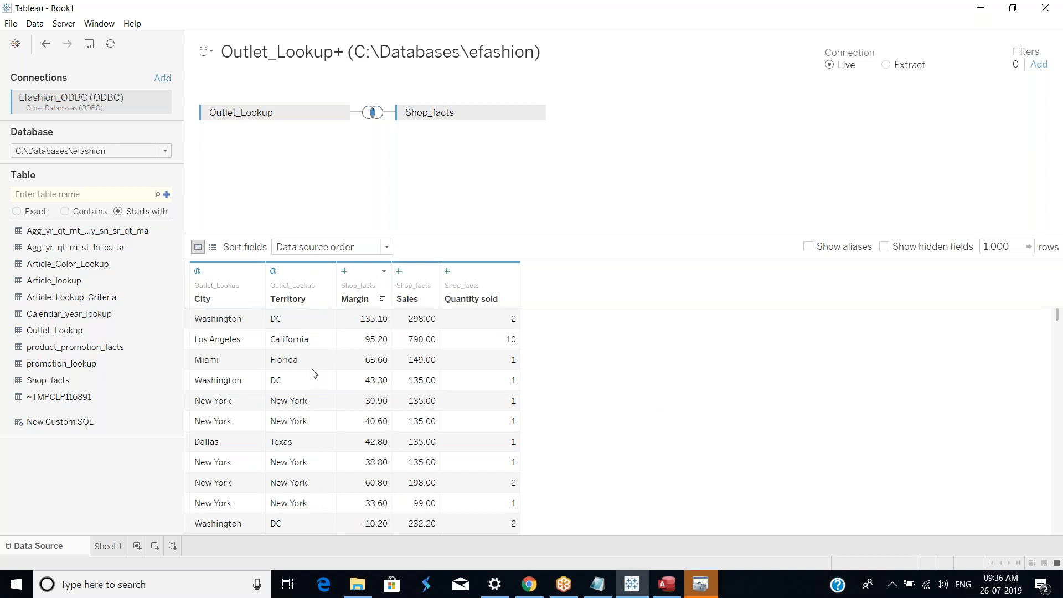
# Step: Go to Sheet 1 and acknowledge the ODBC limitations notice
pyautogui.scroll(-3, 298, 408)
pyautogui.scroll(3, 305, 432)
pyautogui.click(107, 546)
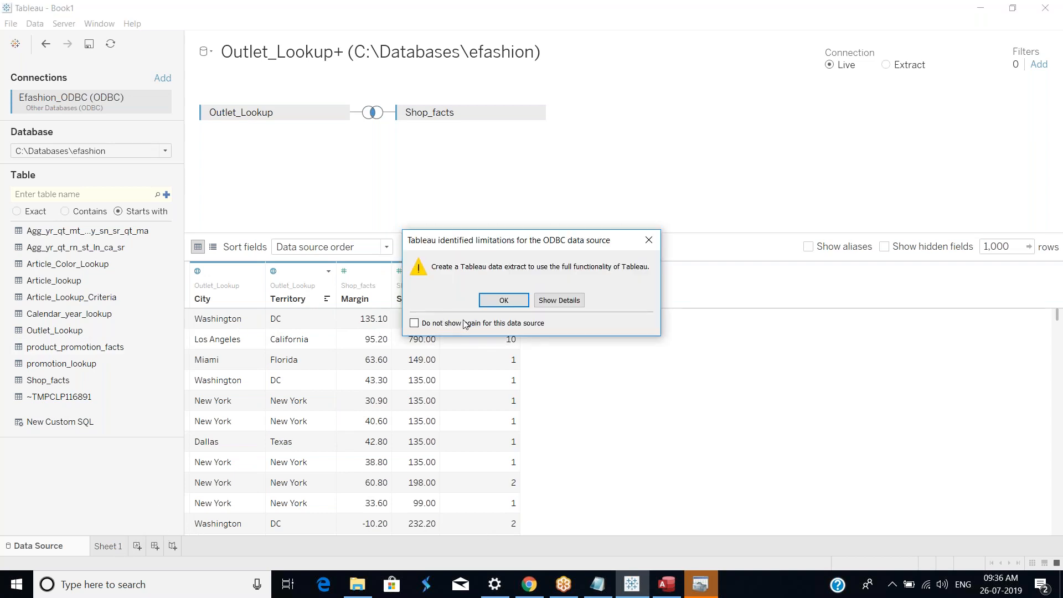
pyautogui.click(504, 300)
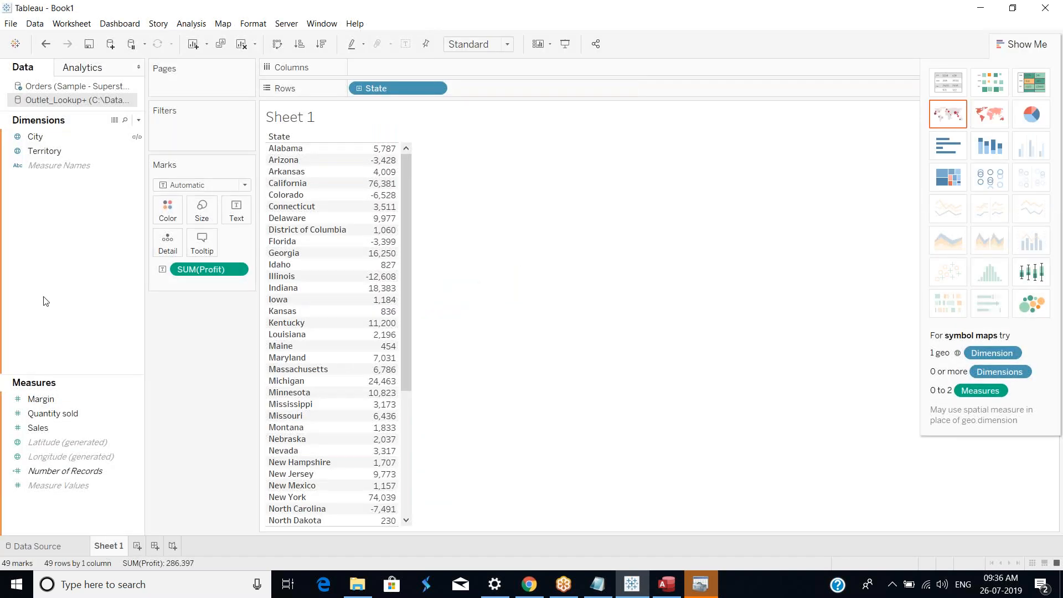
# Step: Switch between the Orders and Outlet_Lookup+ data sources to compare their fields
pyautogui.click(66, 88)
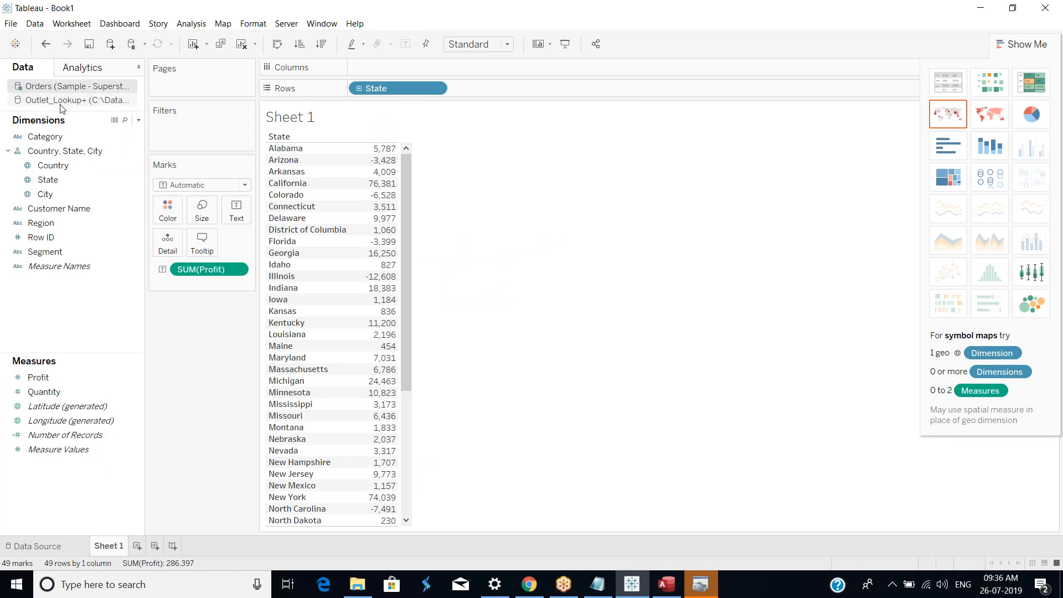
pyautogui.click(60, 106)
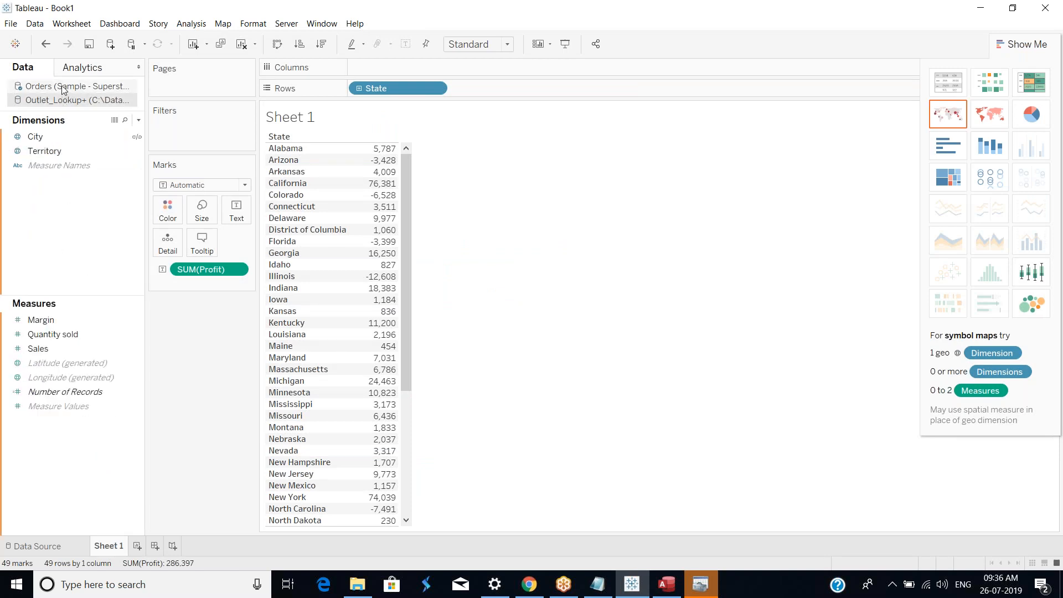
pyautogui.click(64, 87)
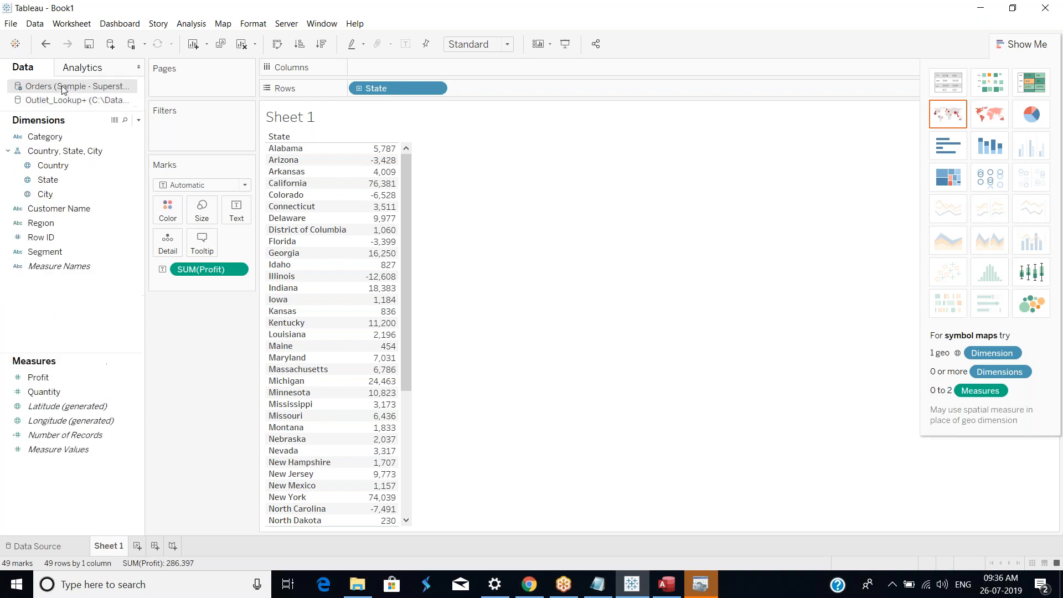
# Step: Add a new worksheet and build a table of State with summed Profit from the Orders data source
pyautogui.click(138, 546)
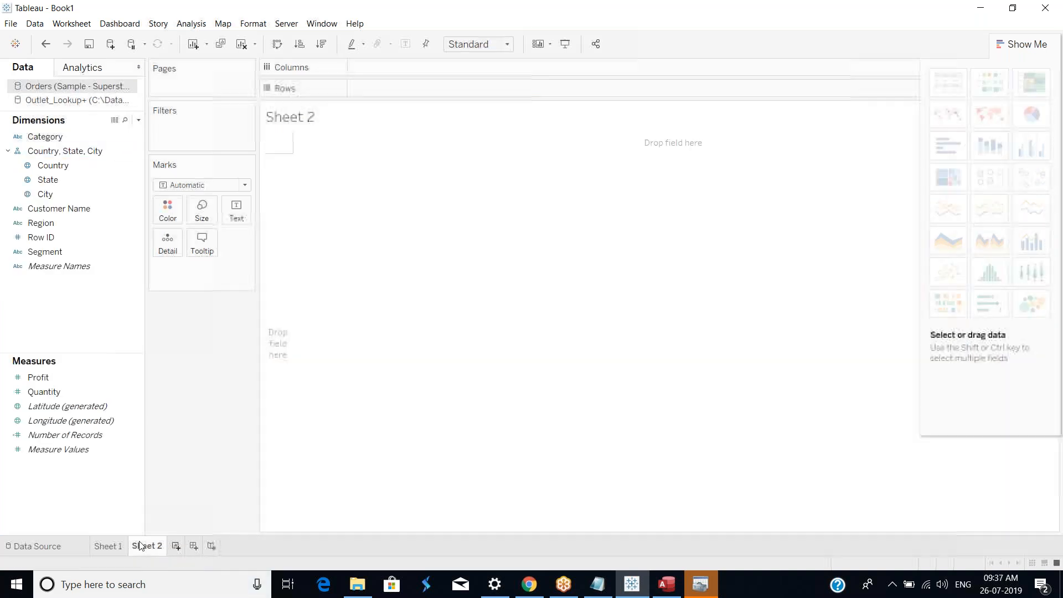
pyautogui.click(94, 102)
pyautogui.click(58, 152)
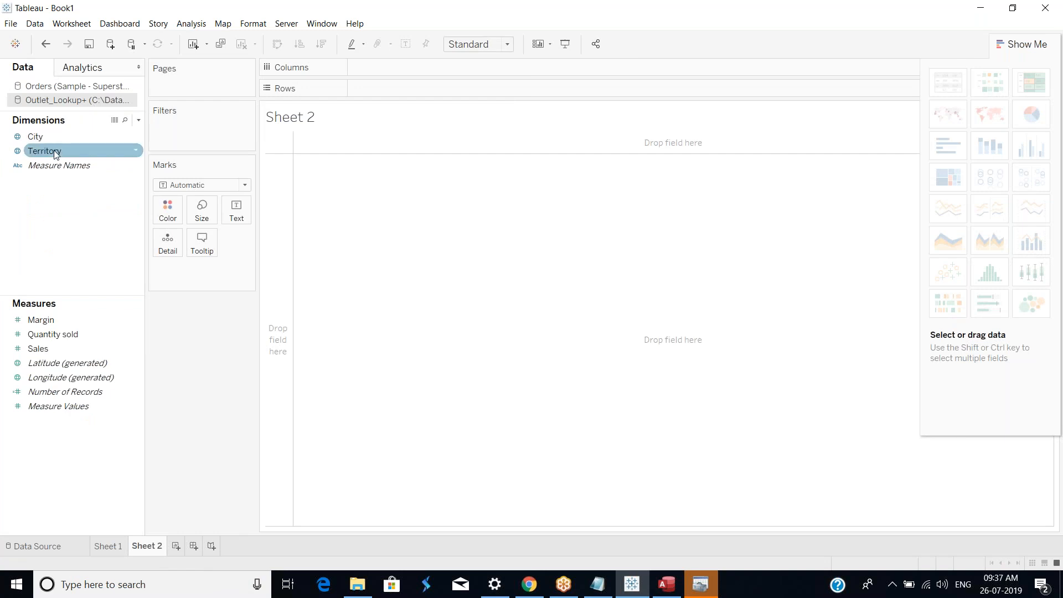
pyautogui.click(64, 87)
pyautogui.moveTo(62, 179); pyautogui.dragTo(274, 174)
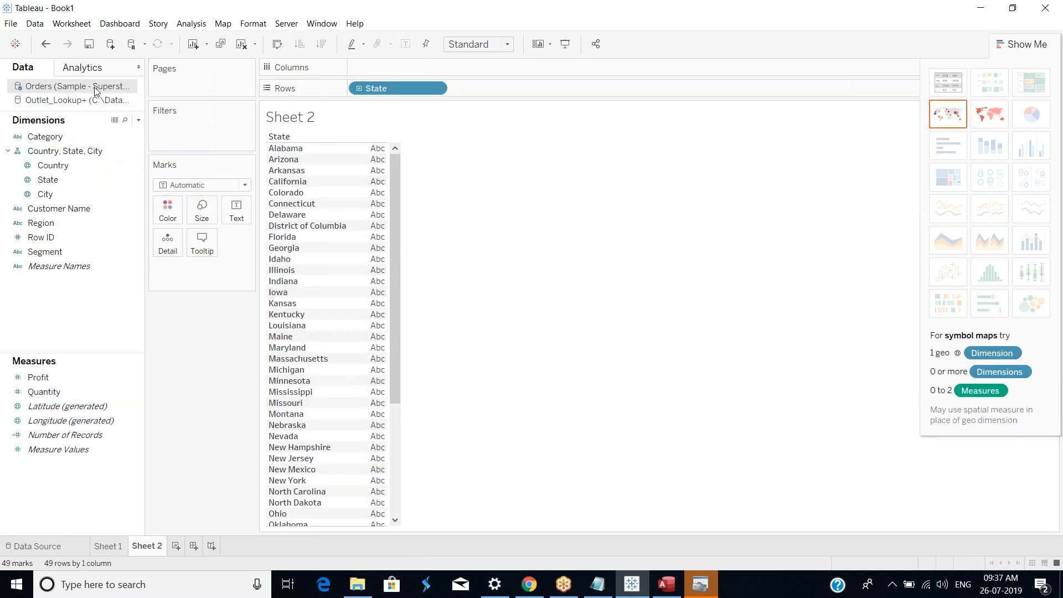
pyautogui.moveTo(48, 378); pyautogui.dragTo(376, 257)
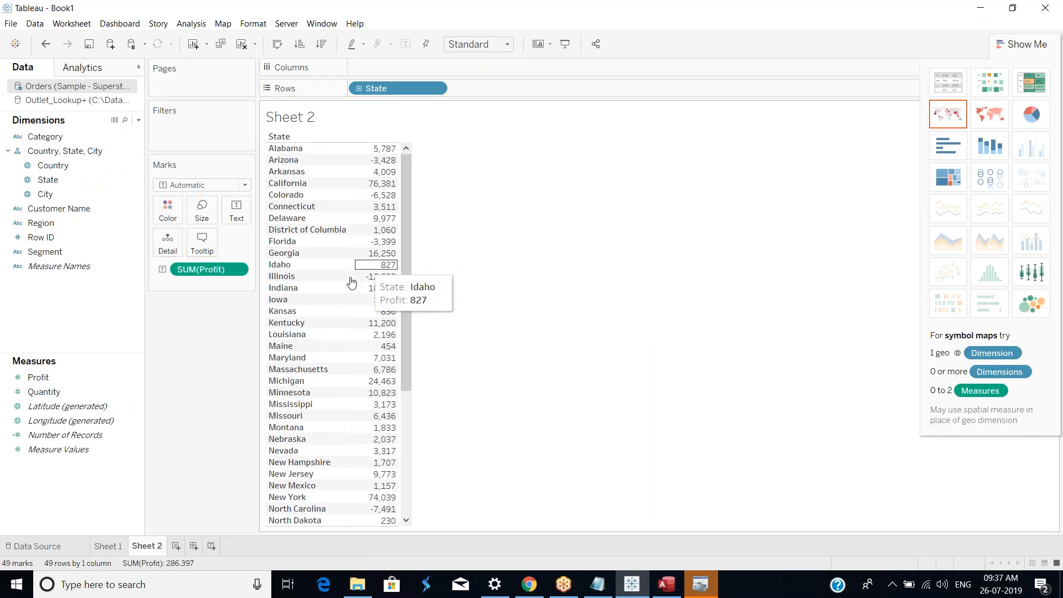
# Step: Add Sales from the Outlet_Lookup+ data source to the State table
pyautogui.click(77, 100)
pyautogui.moveTo(47, 347); pyautogui.dragTo(397, 251)
pyautogui.click(541, 313)
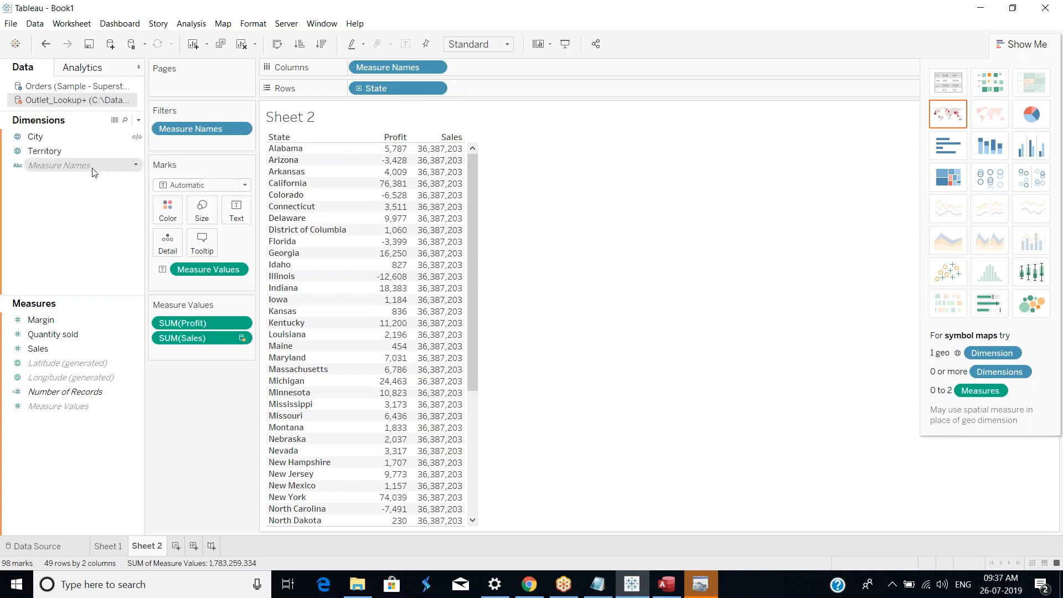
# Step: Inspect the fields of both data sources and the Profit and Sales values in the table
pyautogui.click(38, 152)
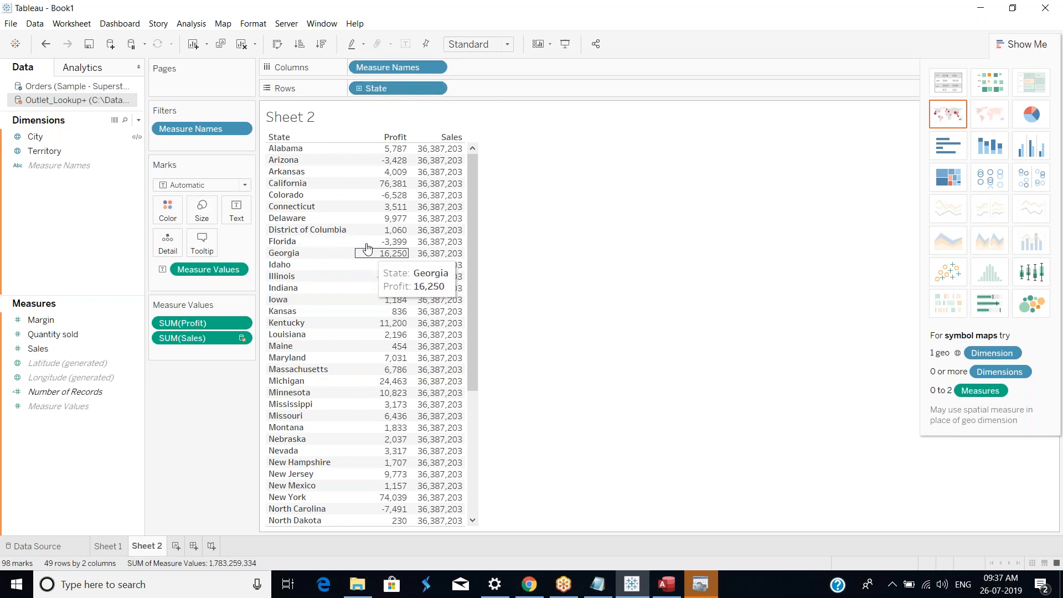
pyautogui.scroll(-5, 315, 277)
pyautogui.scroll(5, 388, 249)
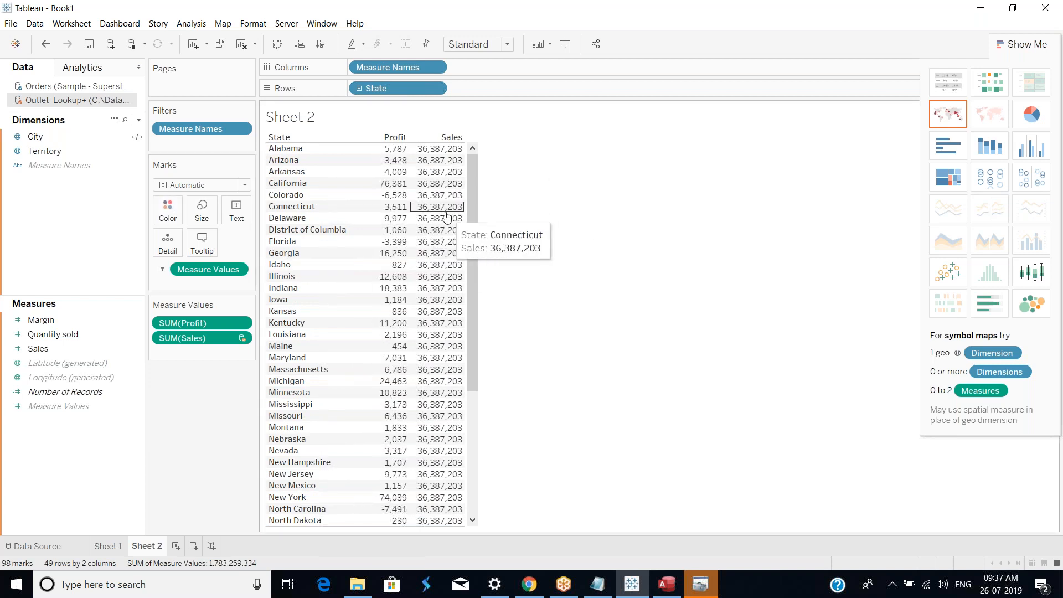
pyautogui.click(76, 88)
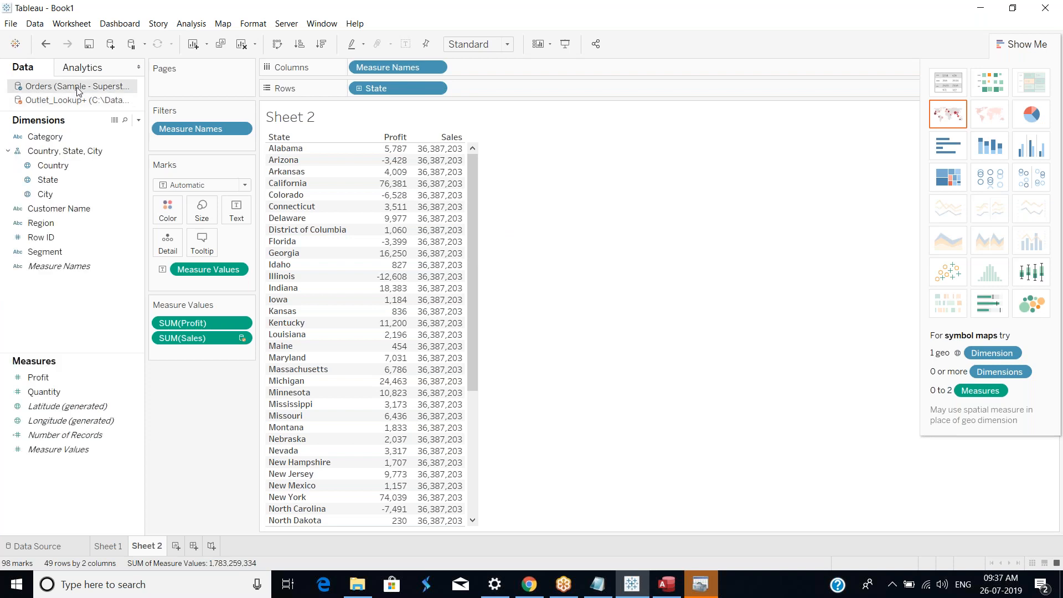
pyautogui.click(79, 102)
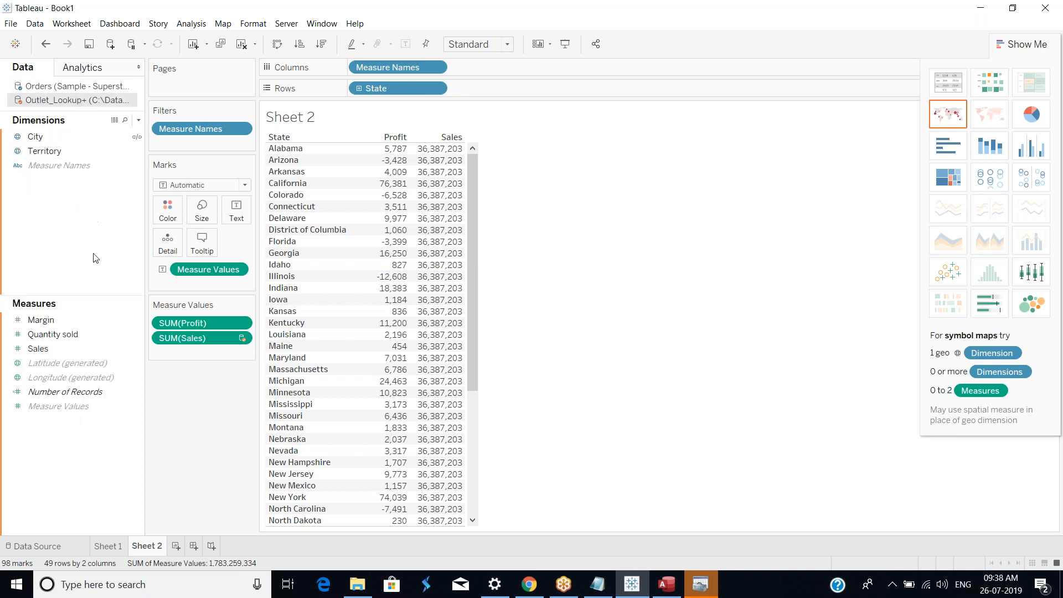
pyautogui.click(39, 349)
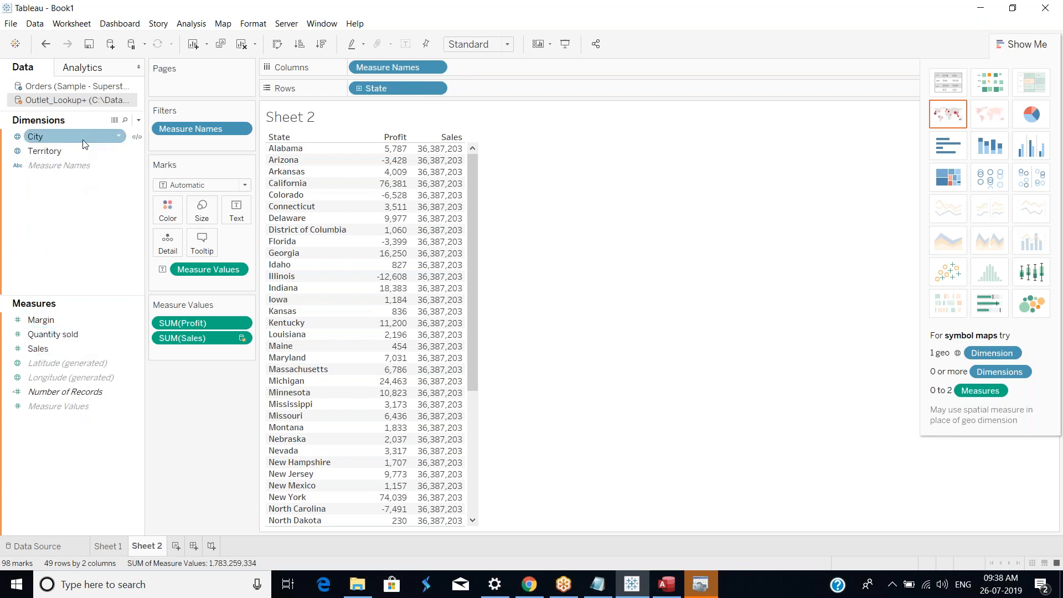
pyautogui.click(95, 88)
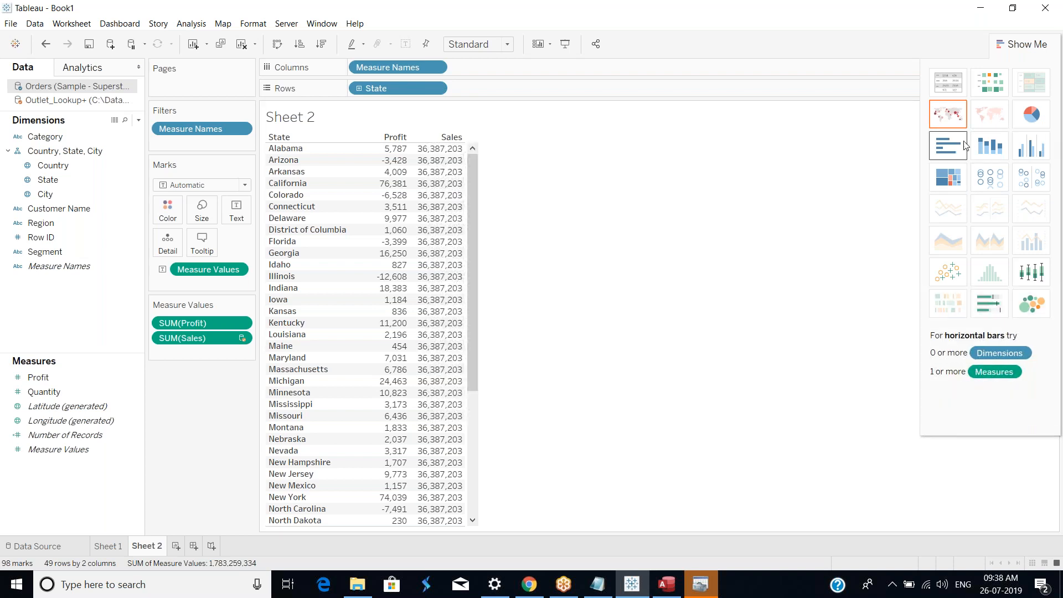
# Step: Try showing the table as horizontal bars, then undo the change
pyautogui.click(949, 148)
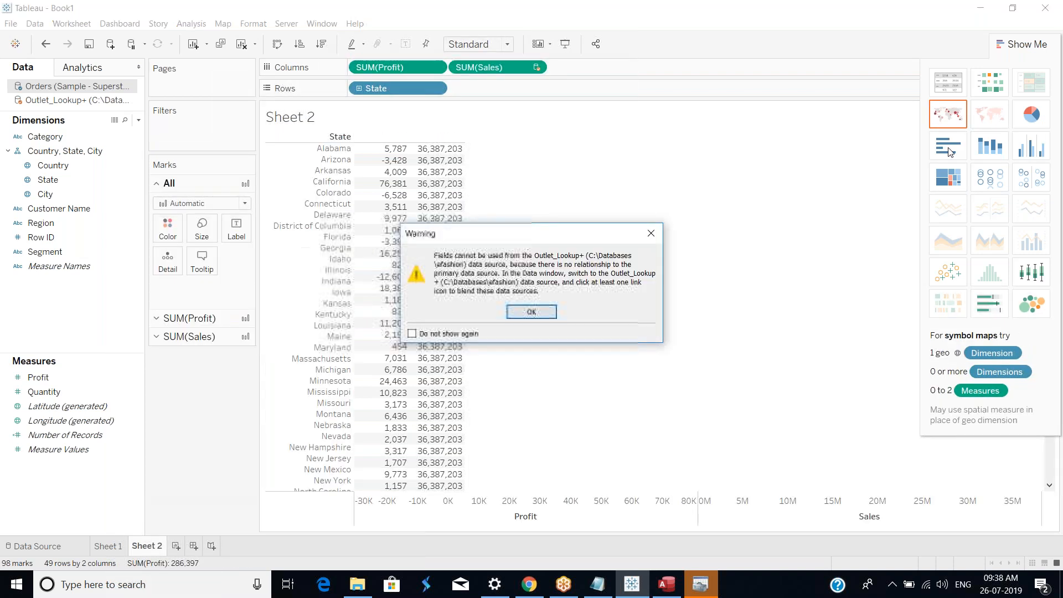
pyautogui.click(530, 313)
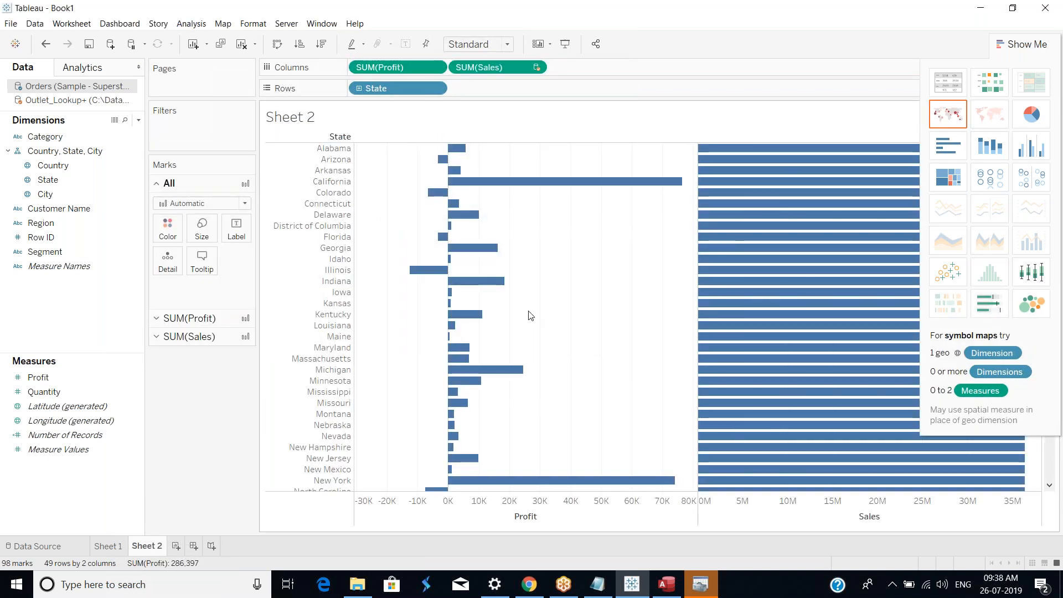
pyautogui.click(47, 46)
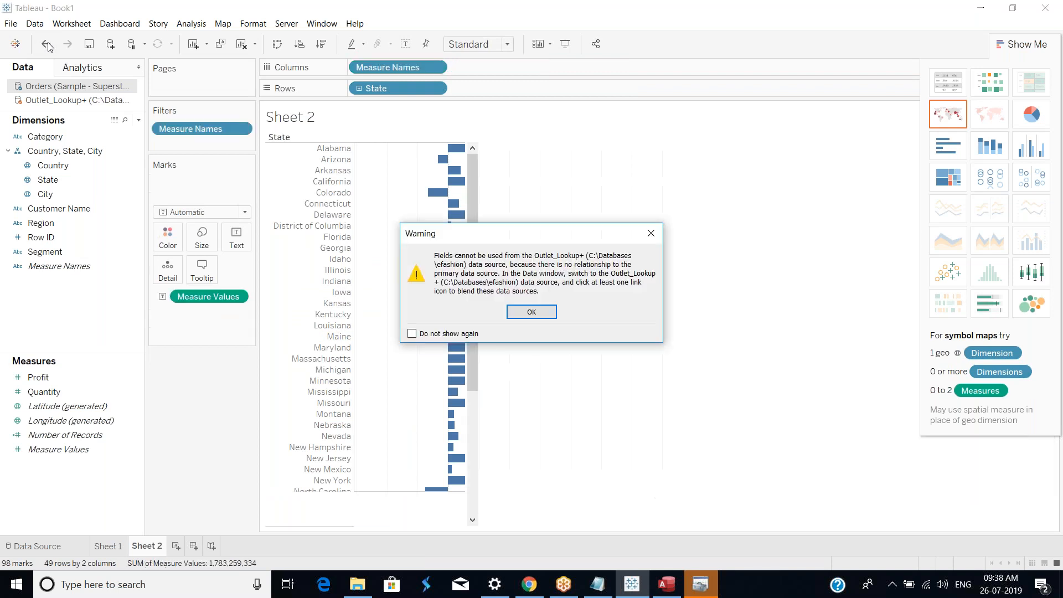
pyautogui.click(532, 313)
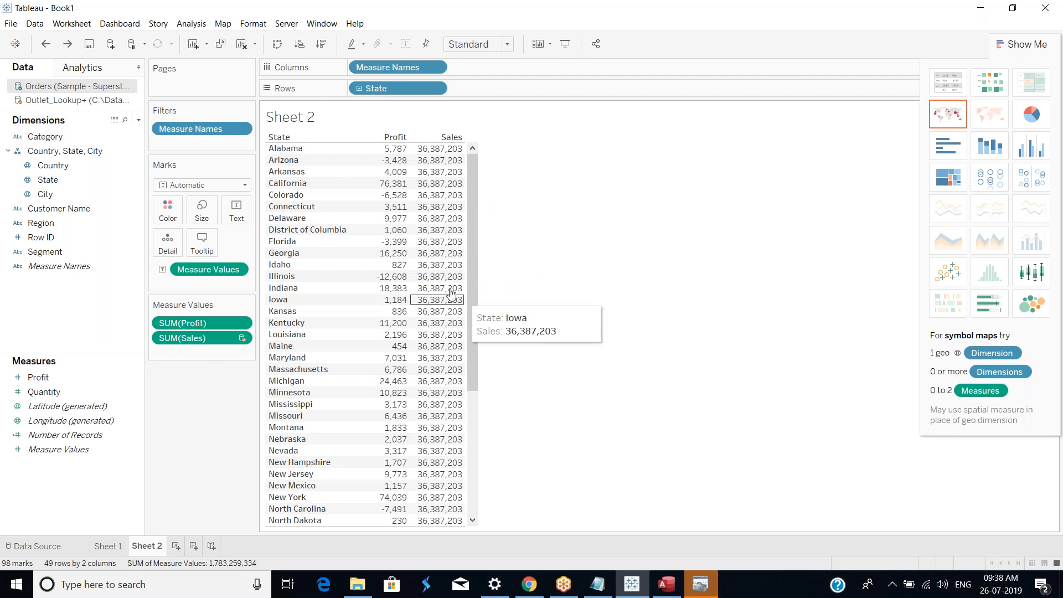
# Step: Add a custom relationship mapping State in Orders to Territory in Outlet_Lookup+
pyautogui.click(35, 24)
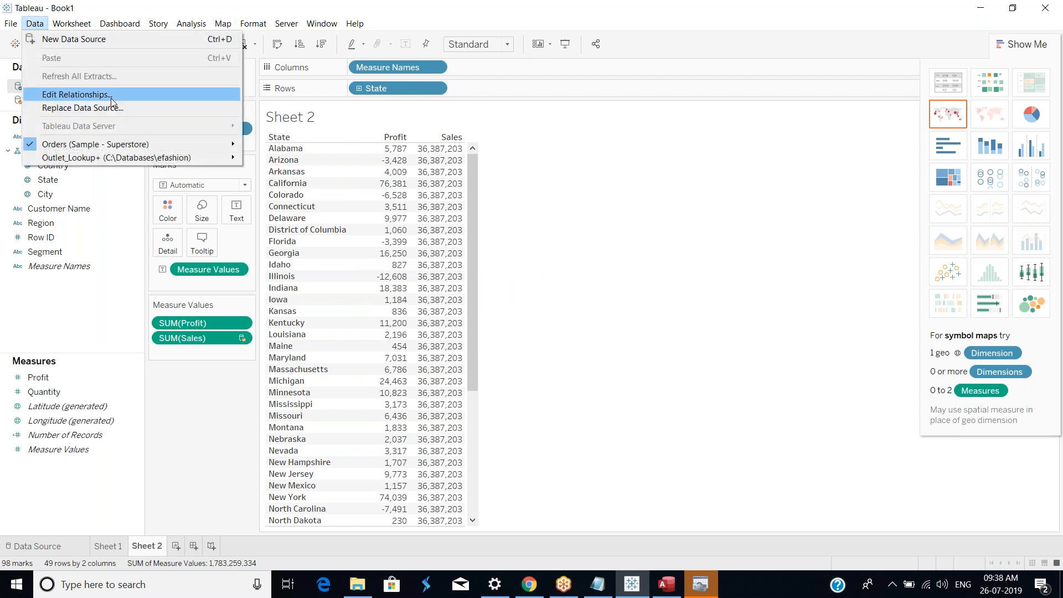
pyautogui.click(111, 99)
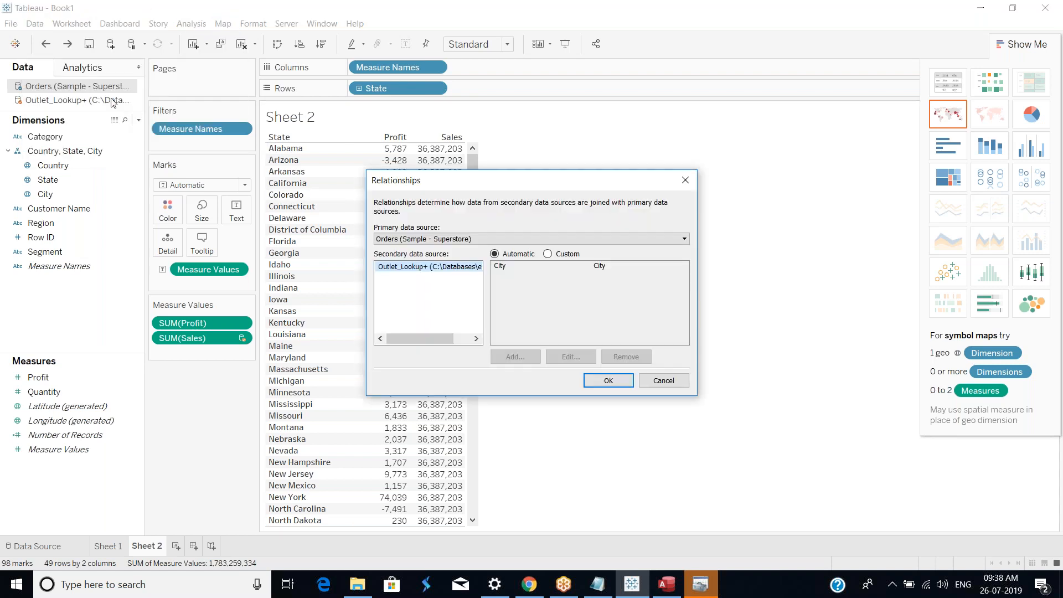
pyautogui.click(549, 254)
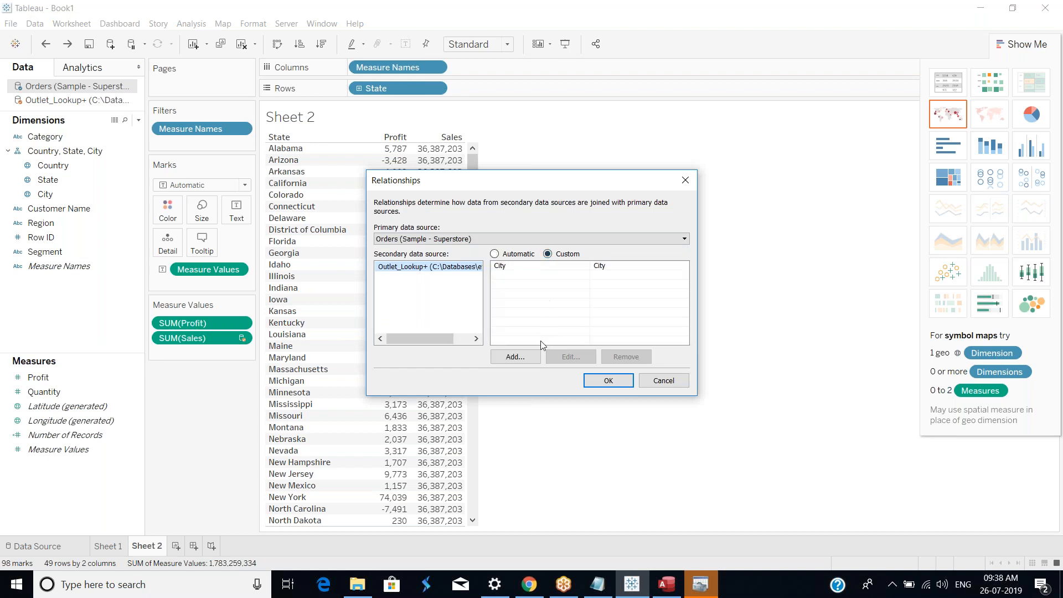
pyautogui.click(516, 357)
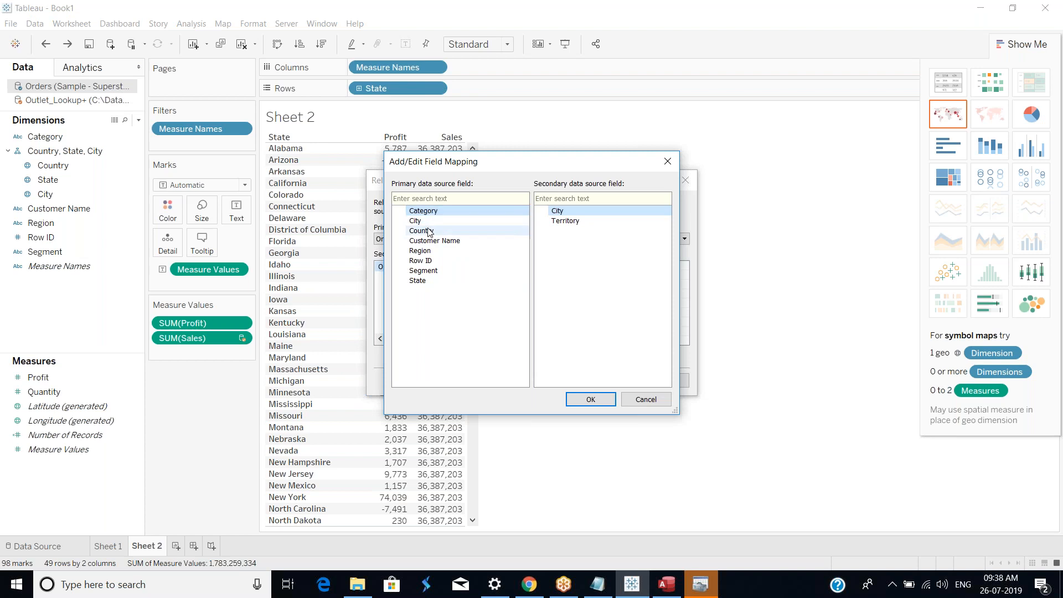
pyautogui.click(433, 280)
pyautogui.click(577, 219)
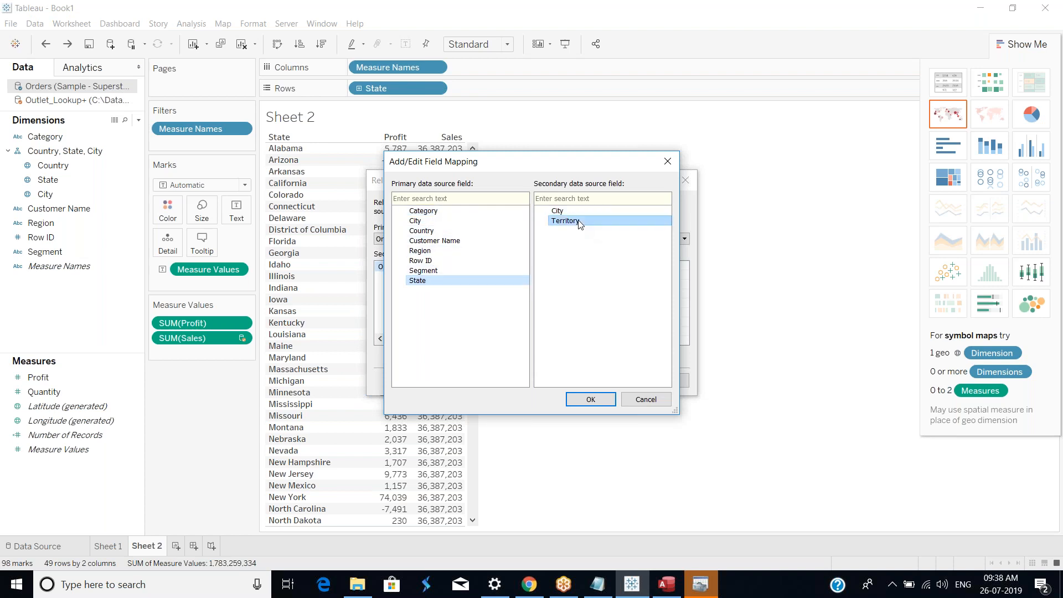
pyautogui.click(592, 399)
# Step: Remove the City-to-City mapping from the relationships and confirm
pyautogui.click(516, 267)
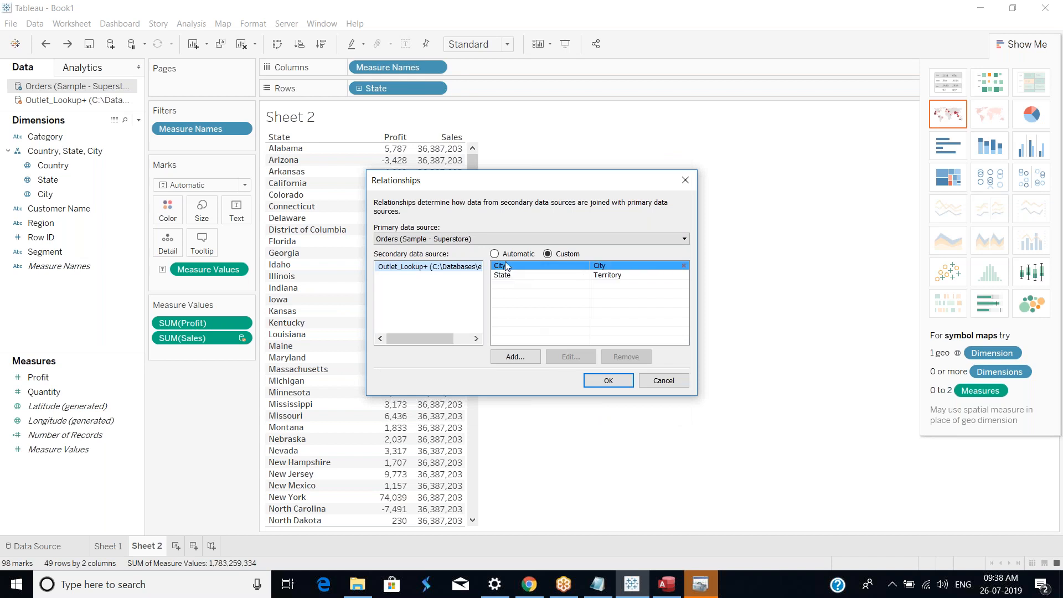
pyautogui.click(627, 358)
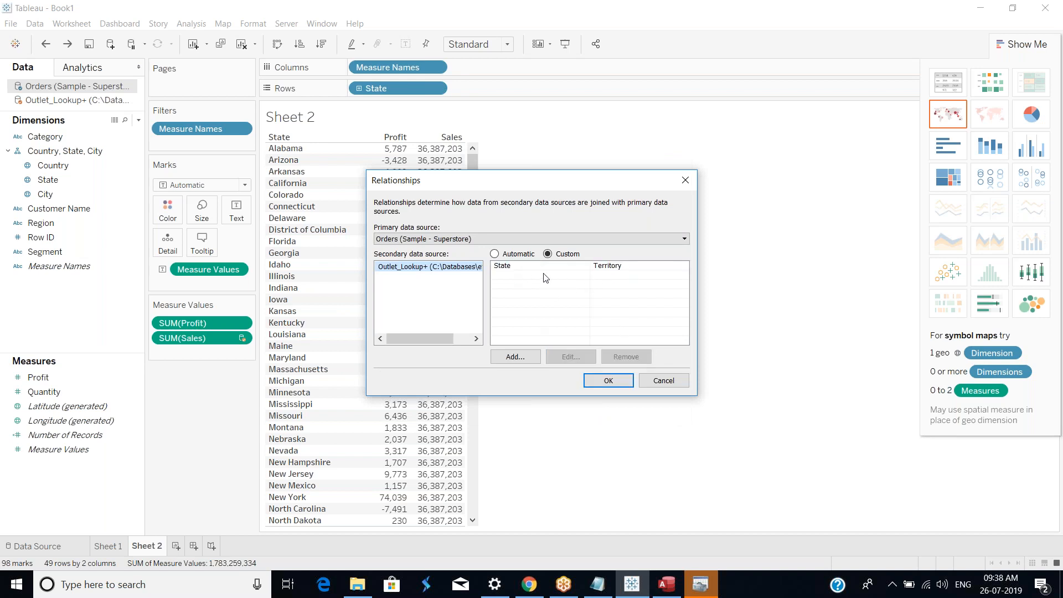
pyautogui.click(521, 268)
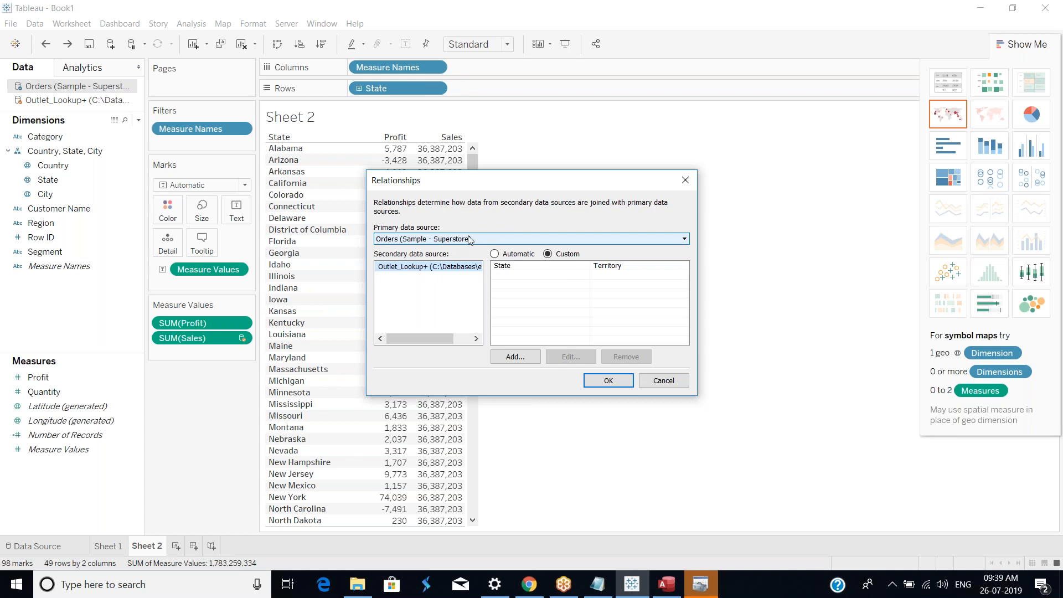
pyautogui.click(609, 381)
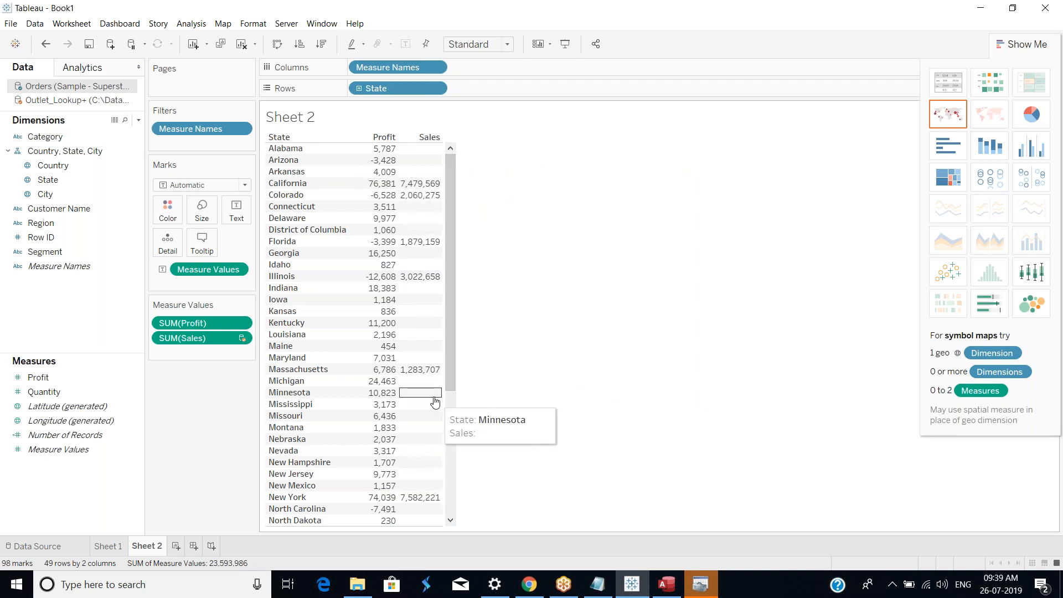
# Step: Toggle Territory as the linking field off and back on to compare the blended Sales values
pyautogui.scroll(-5, 435, 402)
pyautogui.scroll(5, 440, 354)
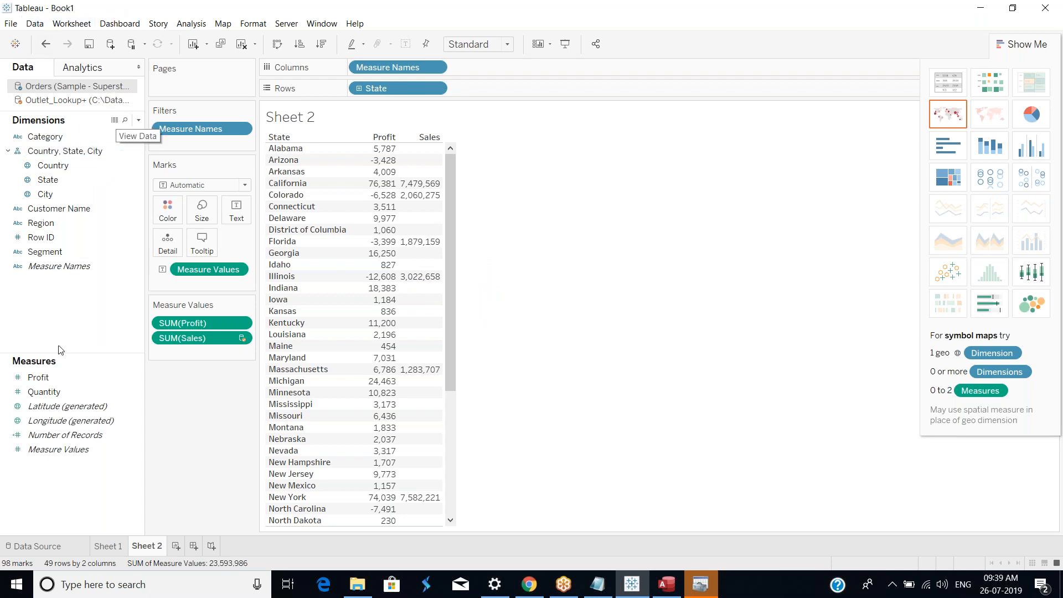
pyautogui.click(56, 100)
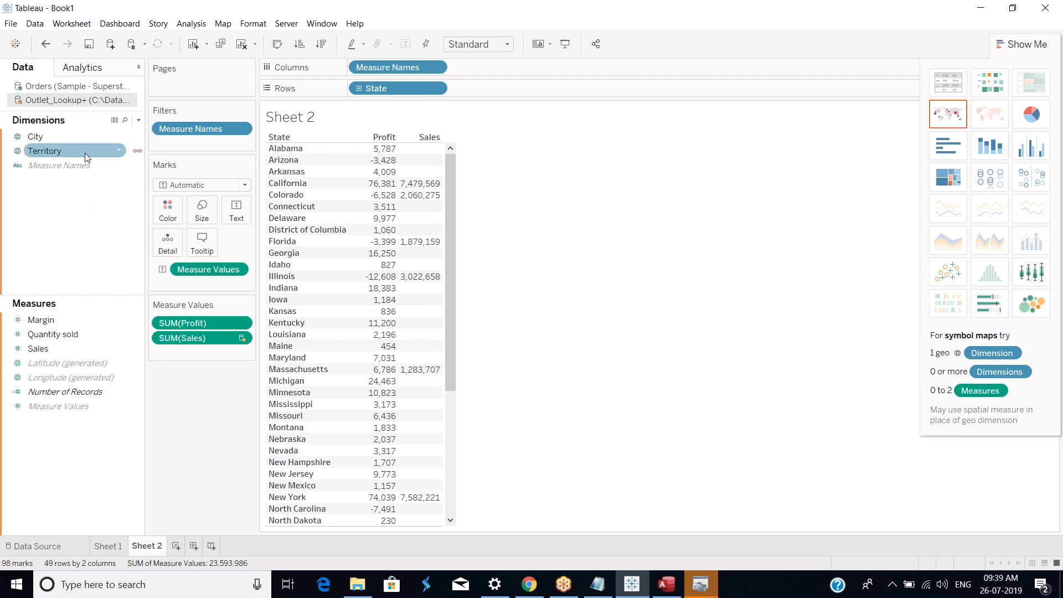
pyautogui.click(138, 155)
pyautogui.click(536, 312)
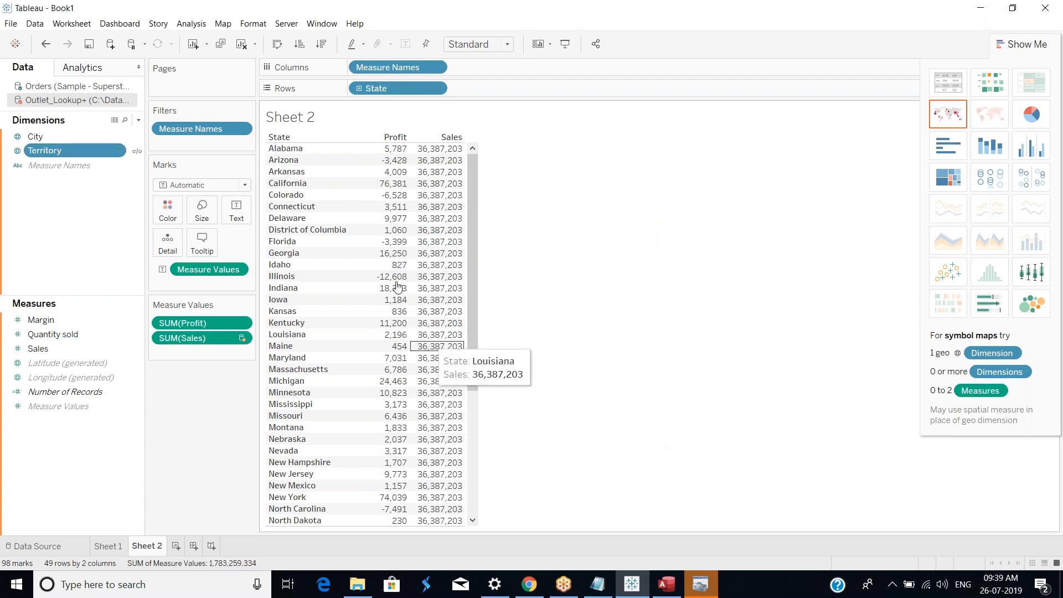
pyautogui.click(140, 152)
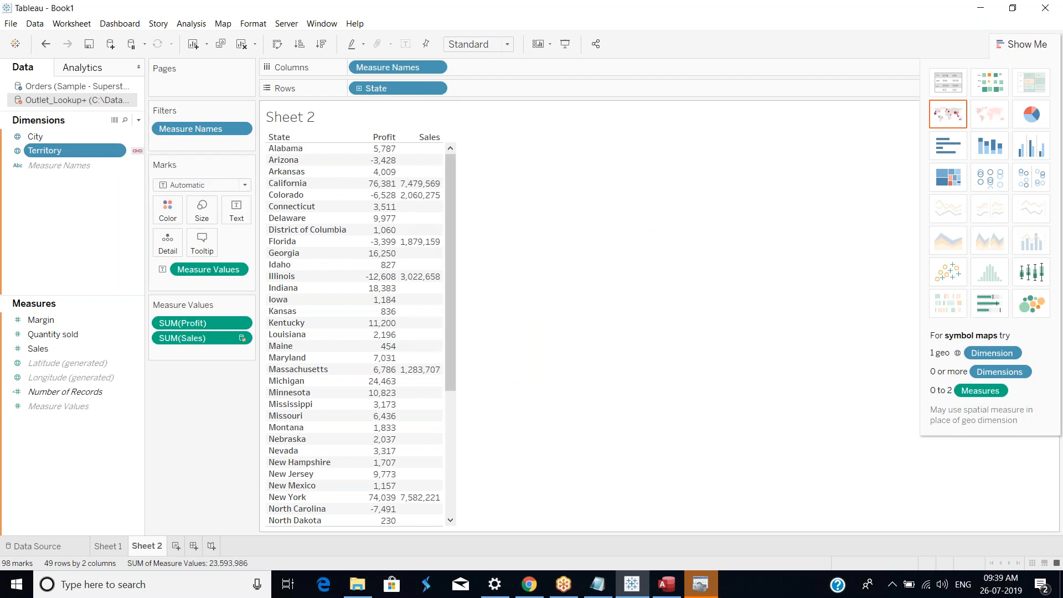
pyautogui.click(138, 152)
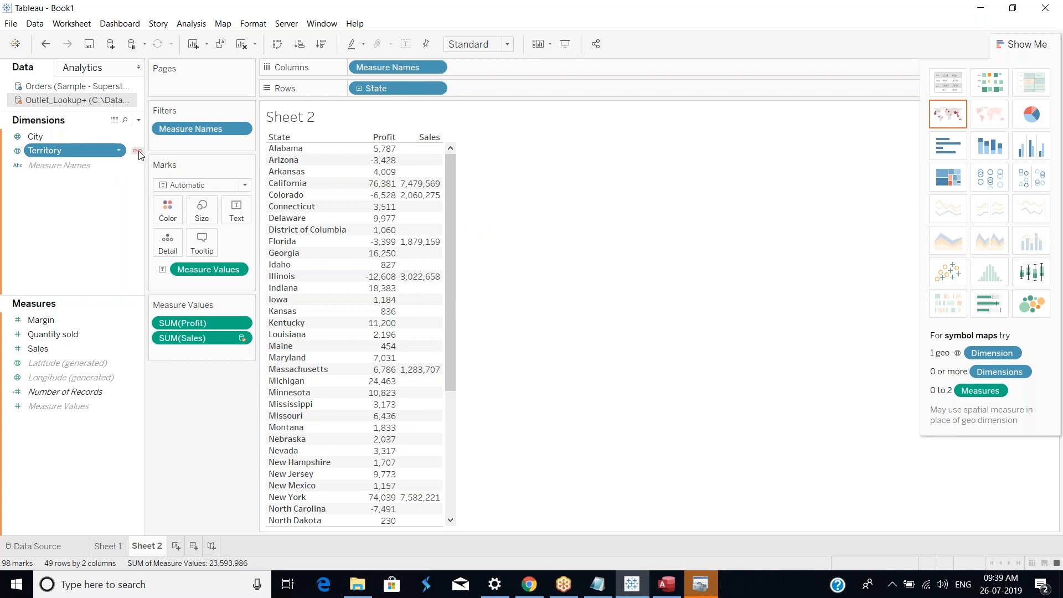
pyautogui.click(534, 313)
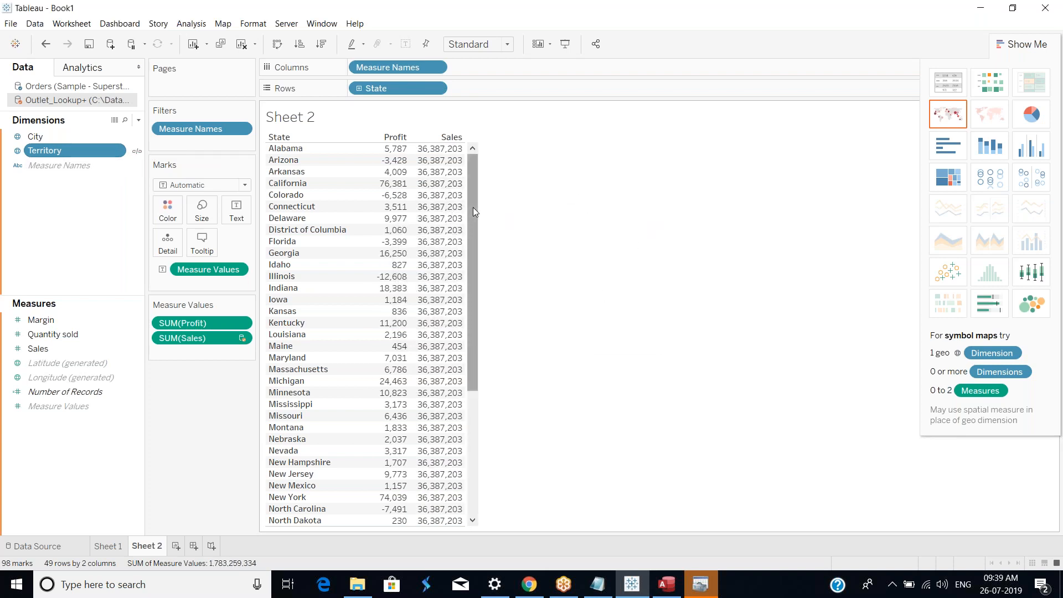
pyautogui.moveTo(376, 195)
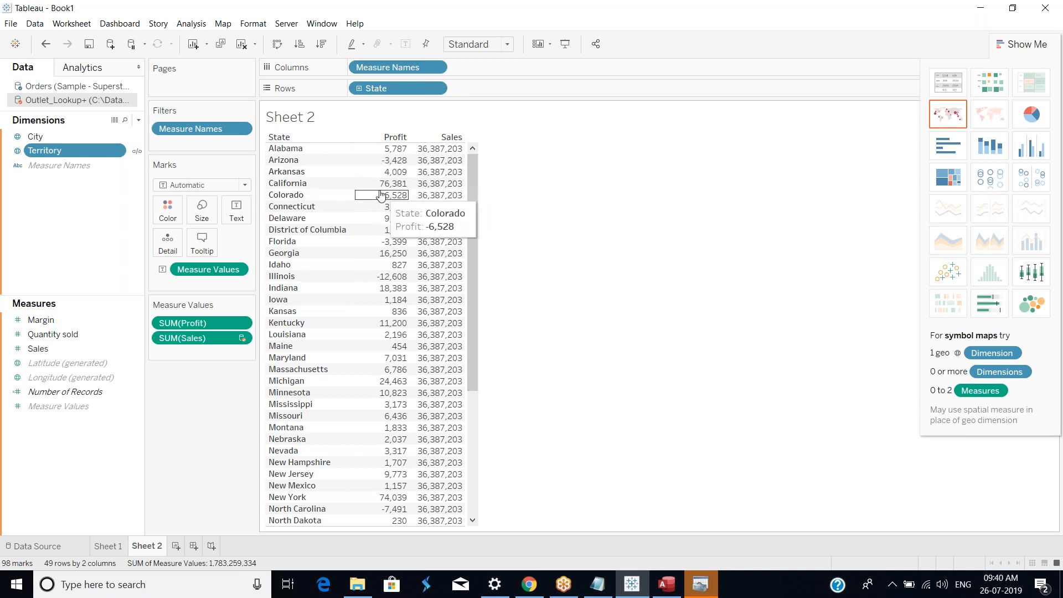
pyautogui.click(139, 152)
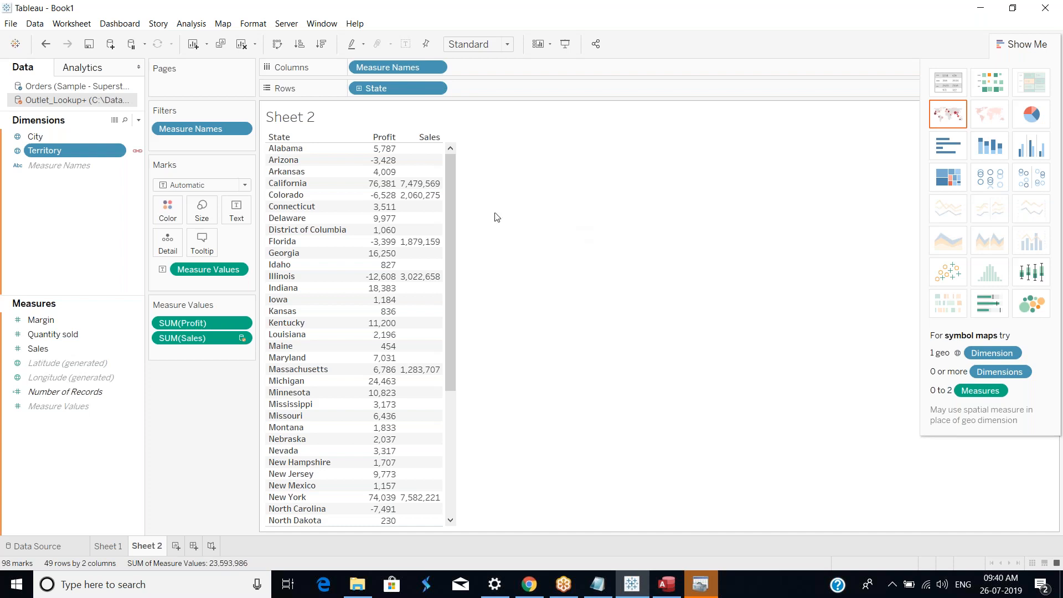
pyautogui.click(129, 88)
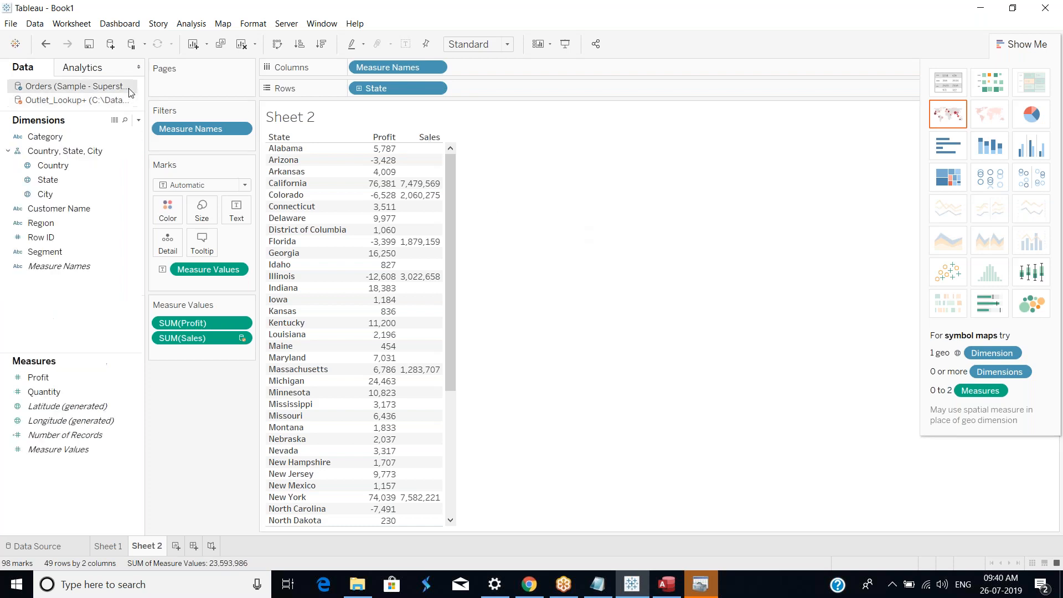
pyautogui.click(117, 99)
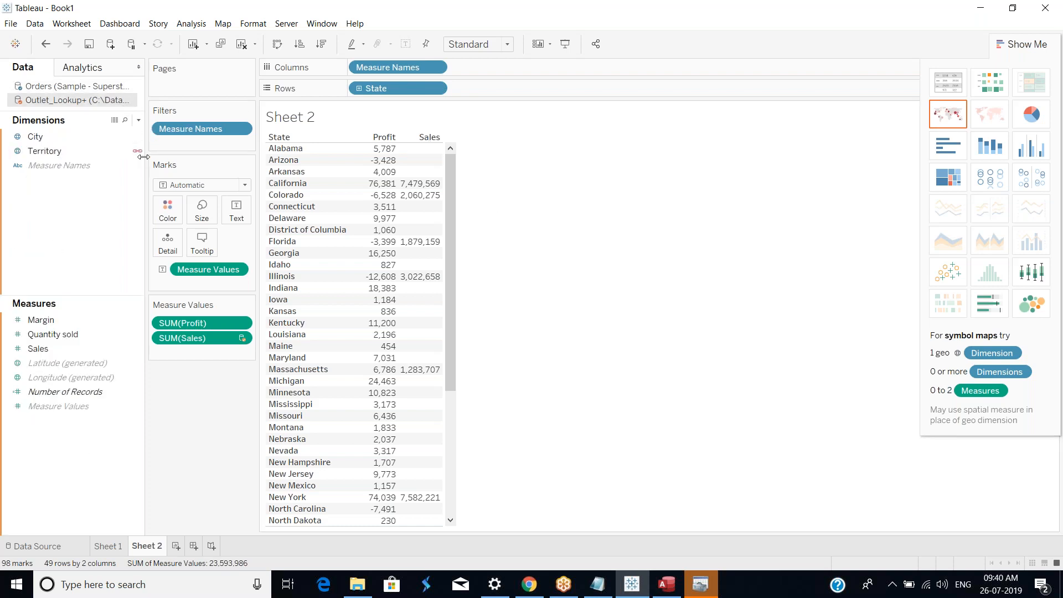
pyautogui.click(62, 151)
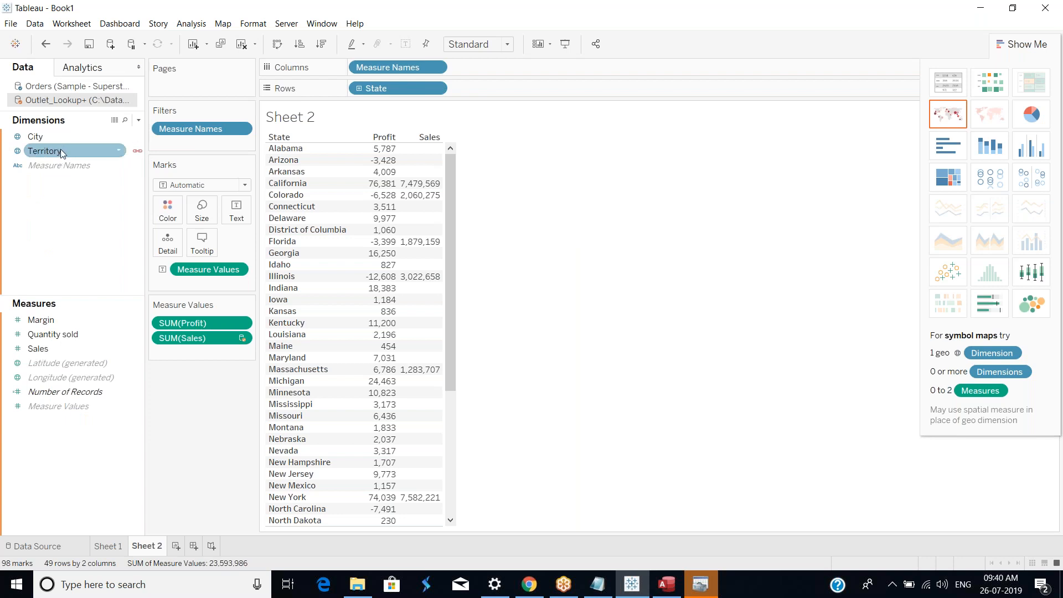
pyautogui.press('Up')
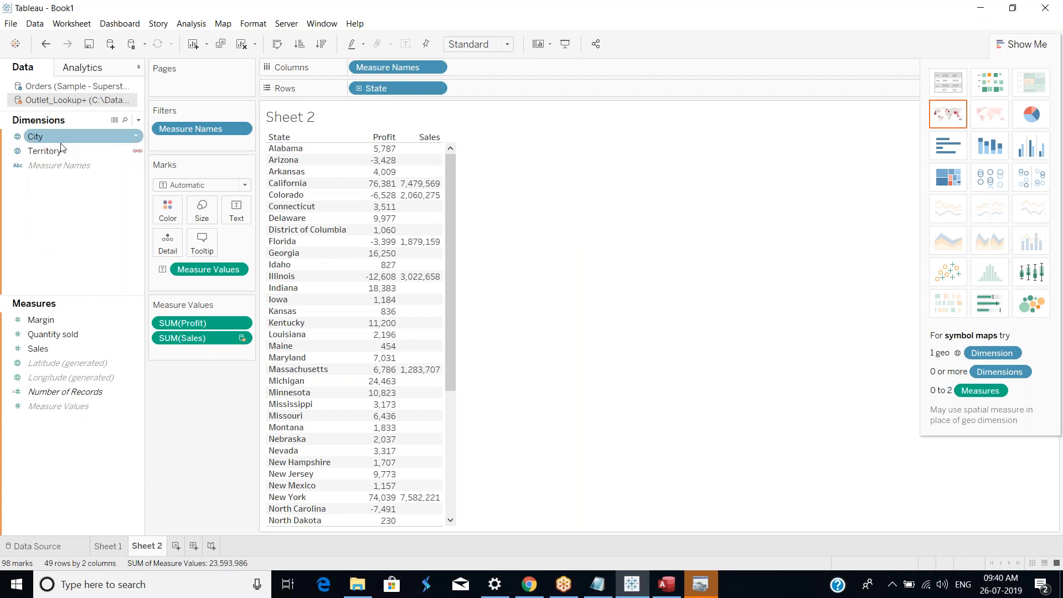
pyautogui.click(62, 151)
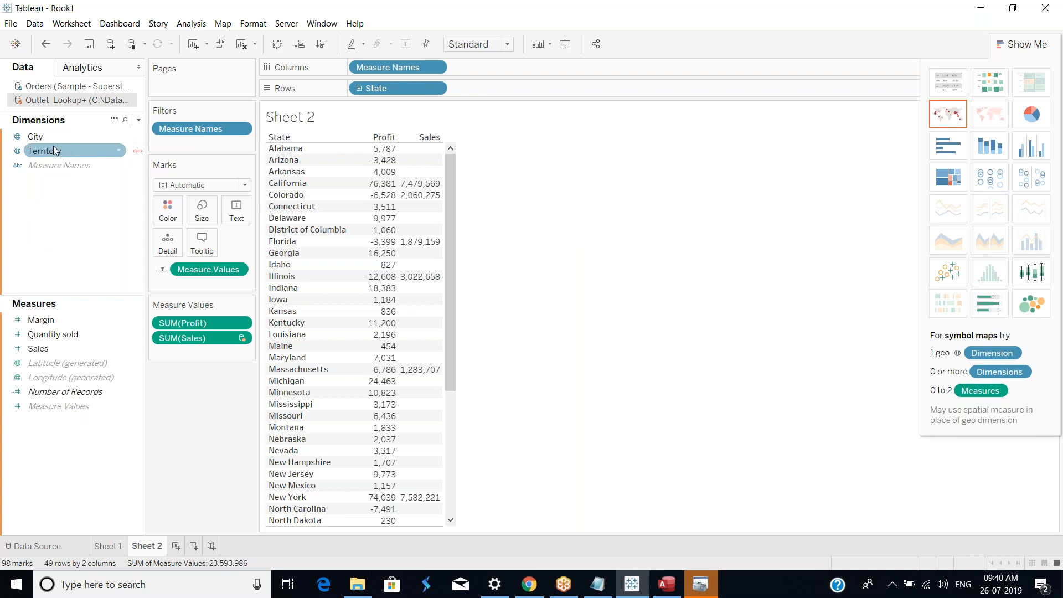
pyautogui.click(51, 141)
pyautogui.click(54, 152)
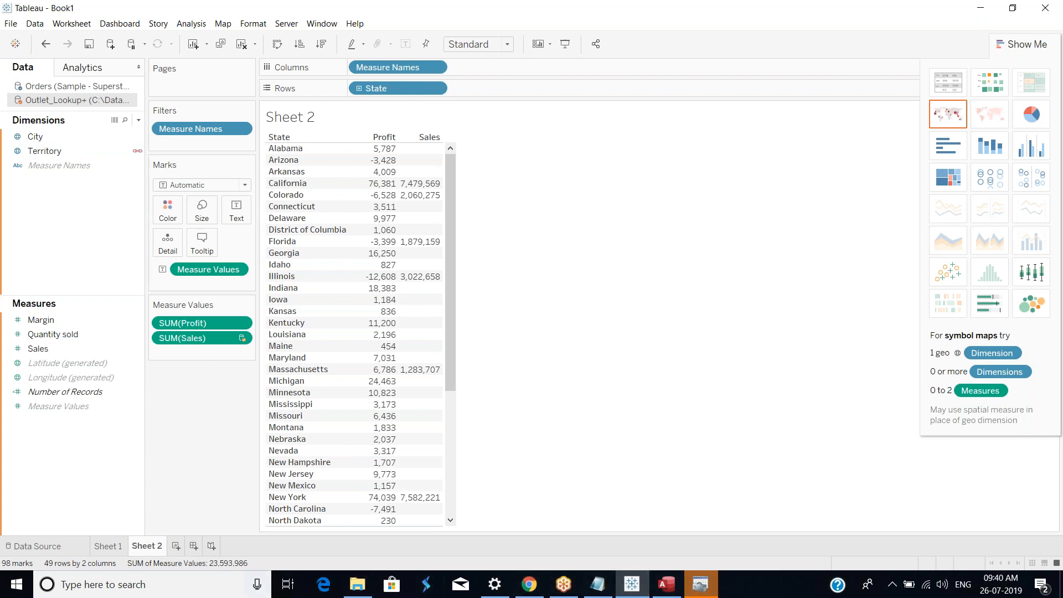
# Step: Switch to Paint by launching it from Windows search
pyautogui.click(214, 586)
pyautogui.write('mspaint')
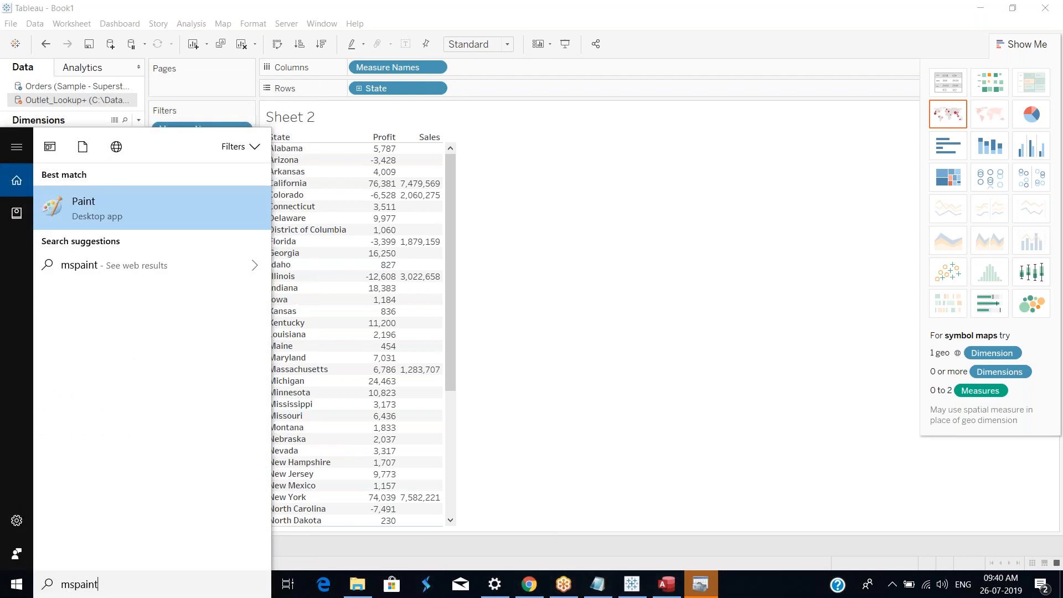
pyautogui.press('Return')
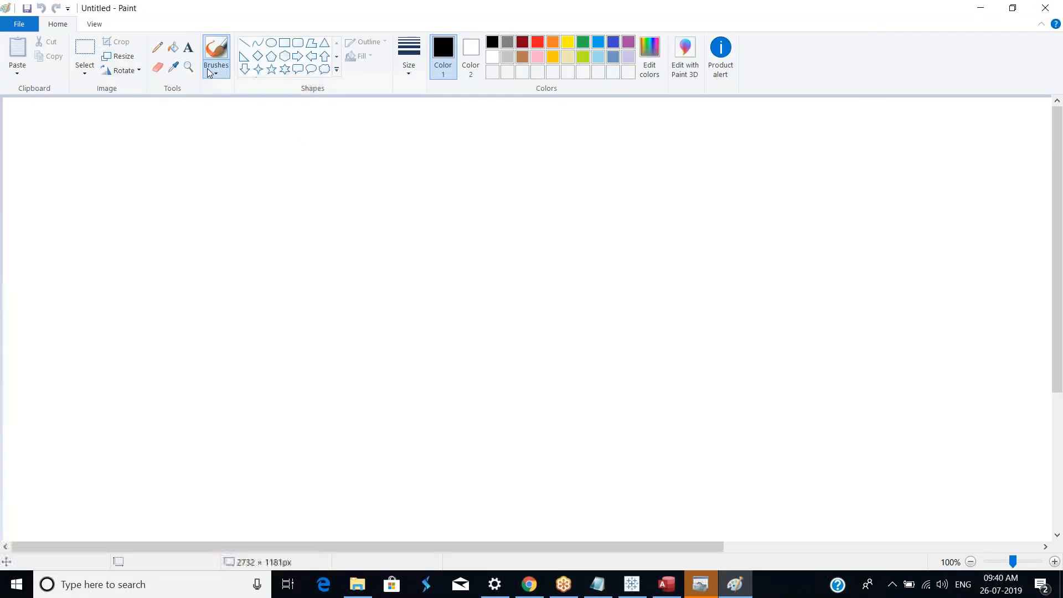
# Step: Add a text box on the canvas with the column headers State, Sales and Profit
pyautogui.click(188, 47)
pyautogui.moveTo(193, 161); pyautogui.dragTo(634, 416)
pyautogui.write('State  Sale')
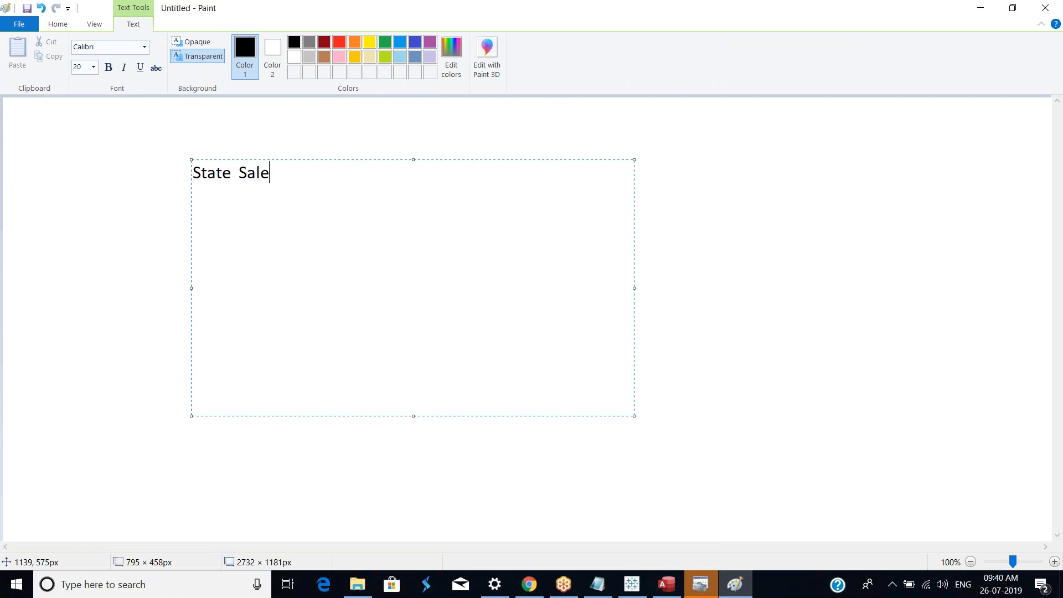
pyautogui.write('s Profit')
pyautogui.click(282, 173)
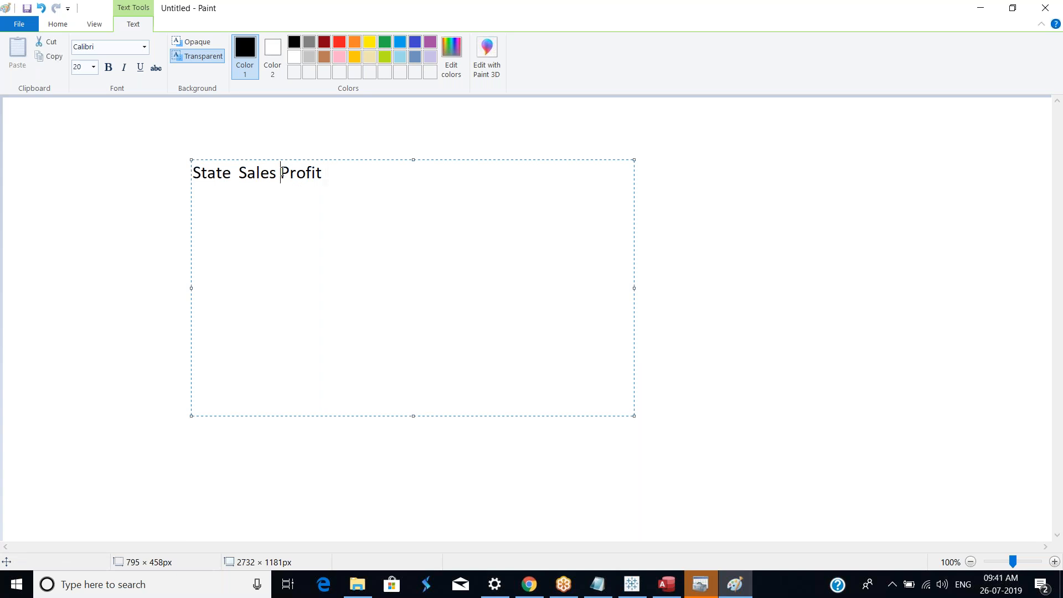
pyautogui.click(241, 174)
pyautogui.click(296, 173)
pyautogui.click(332, 435)
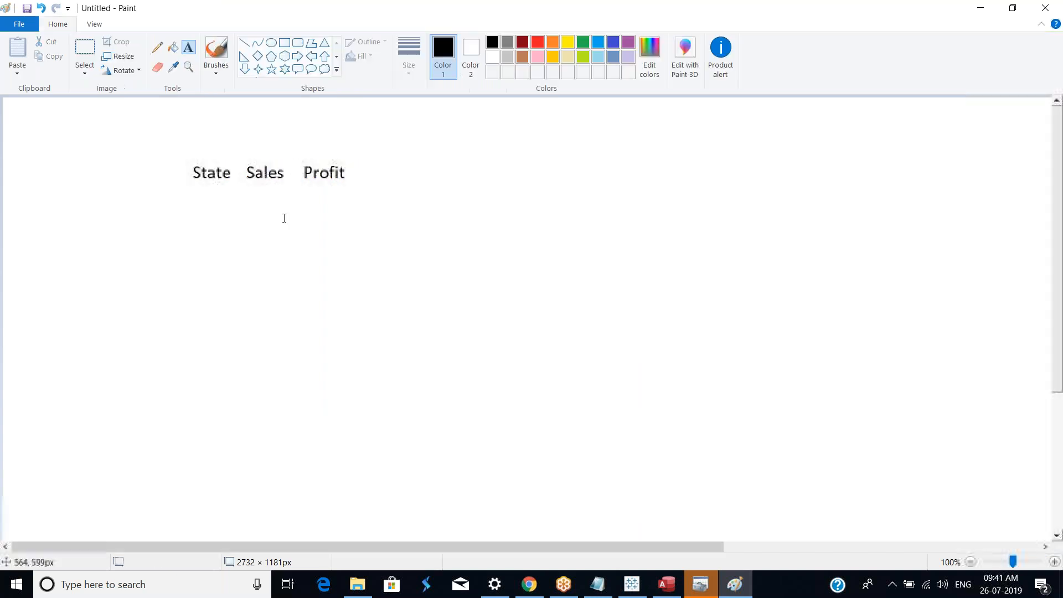
# Step: Draw lines around and between the State, Sales and Profit headers to sketch a table grid
pyautogui.click(246, 45)
pyautogui.moveTo(297, 160); pyautogui.dragTo(292, 313)
pyautogui.moveTo(239, 157); pyautogui.dragTo(236, 320)
pyautogui.moveTo(178, 202); pyautogui.dragTo(377, 207)
pyautogui.moveTo(385, 142); pyautogui.dragTo(388, 345)
pyautogui.moveTo(170, 143)
pyautogui.mouseDown()
pyautogui.moveTo(180, 286)
pyautogui.moveTo(171, 359)
pyautogui.moveTo(161, 352)
pyautogui.moveTo(366, 378)
pyautogui.moveTo(390, 357)
pyautogui.mouseUp()
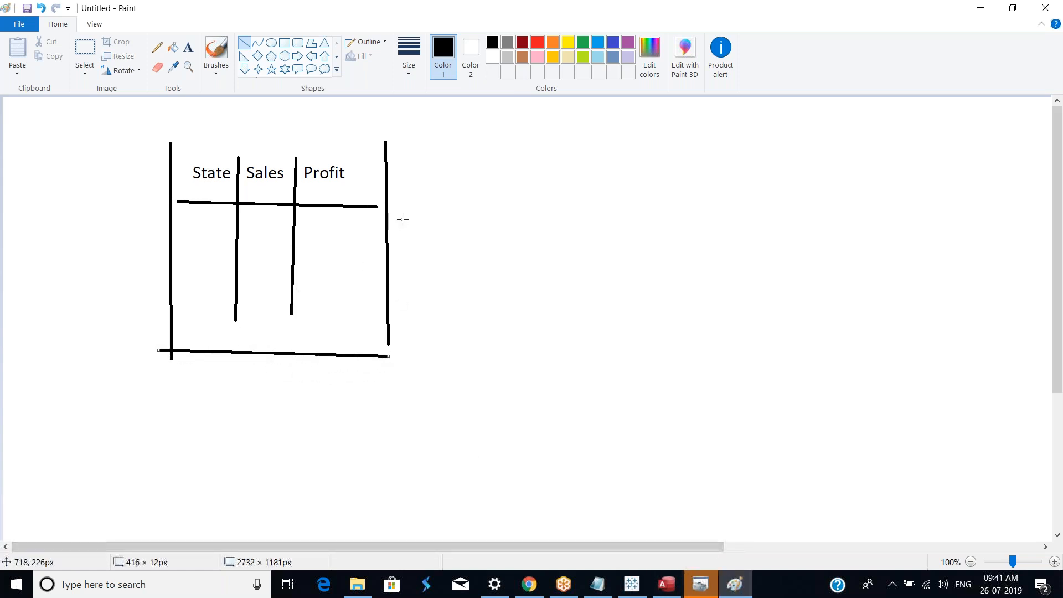
# Step: Switch back to Tableau and reset the Territory field's name on the data source page
pyautogui.click(632, 585)
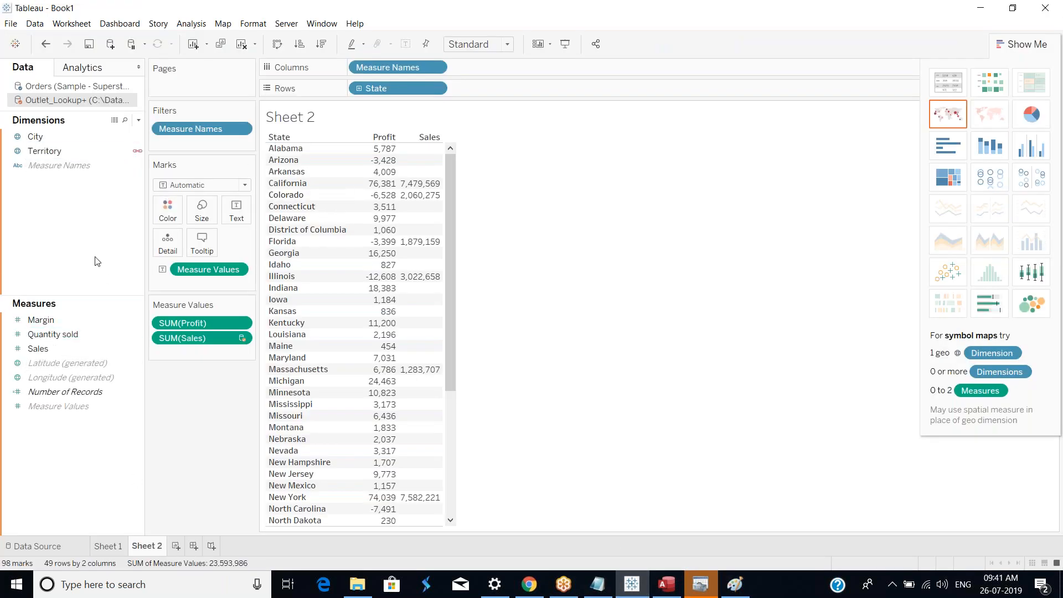
pyautogui.click(48, 546)
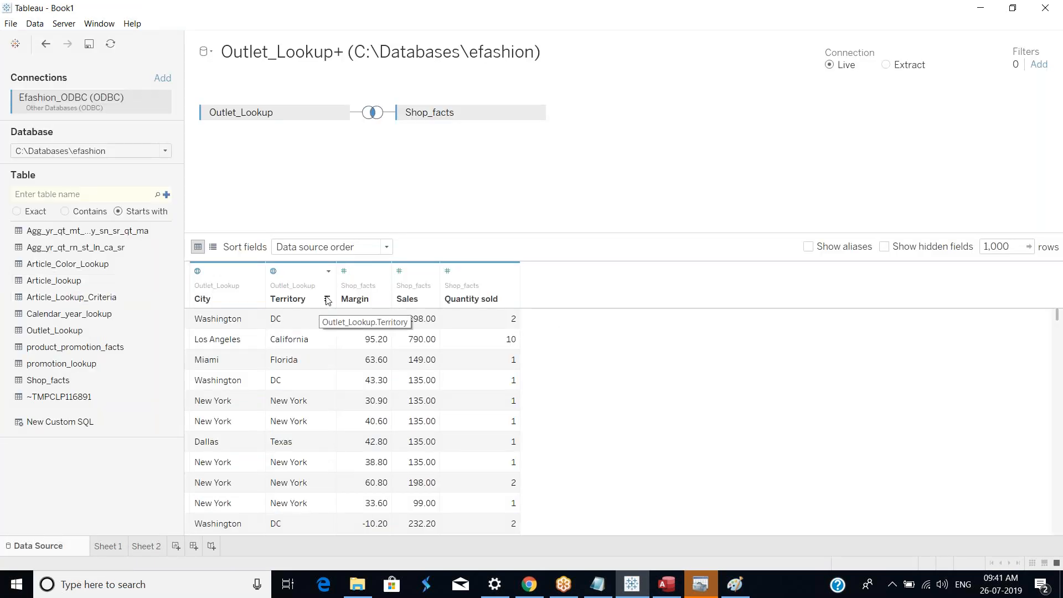
pyautogui.rightClick(304, 301)
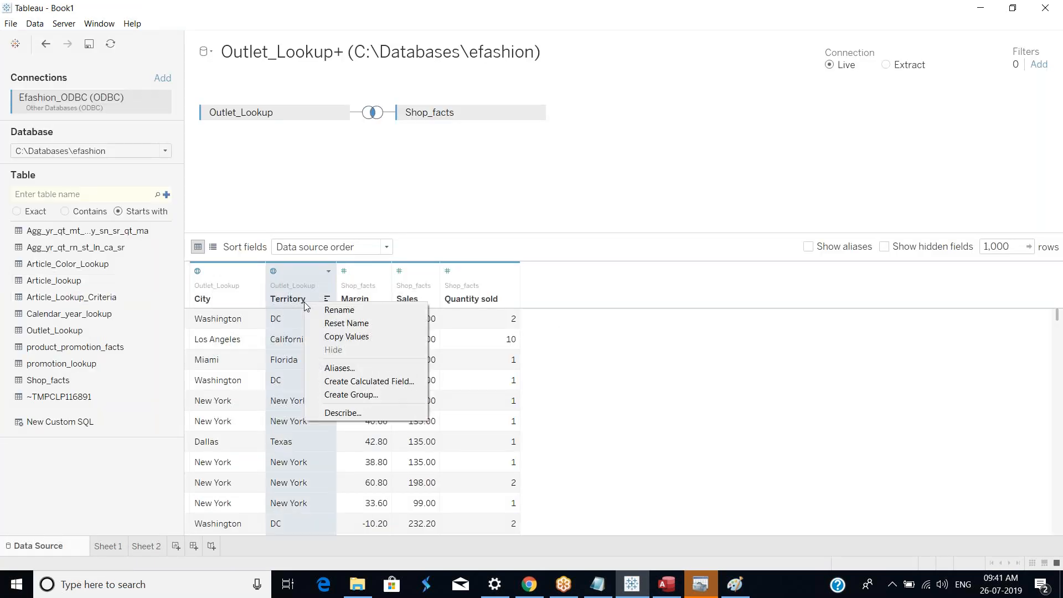
pyautogui.click(352, 324)
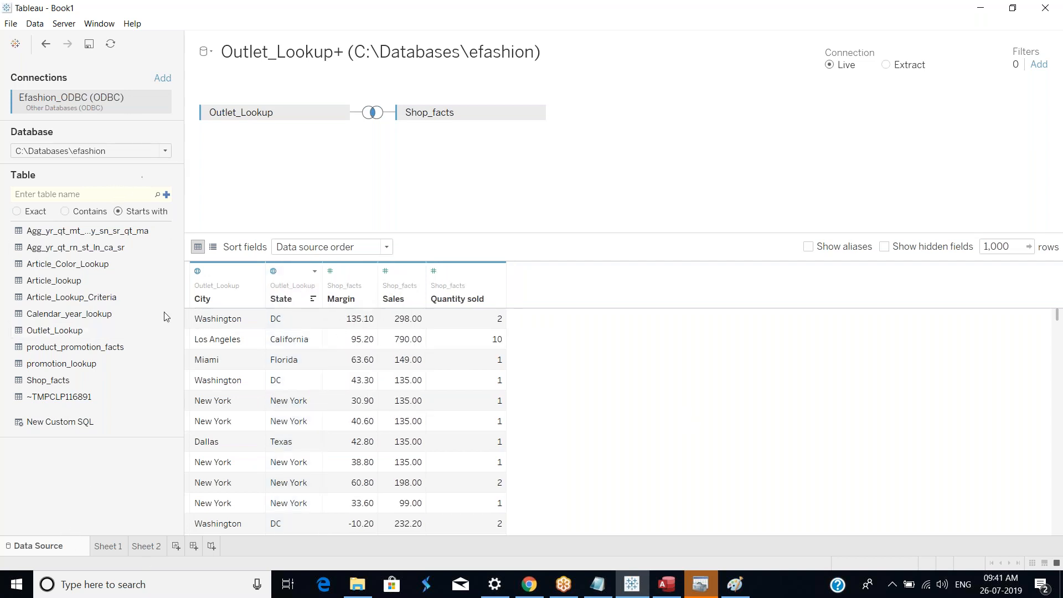
pyautogui.rightClick(131, 103)
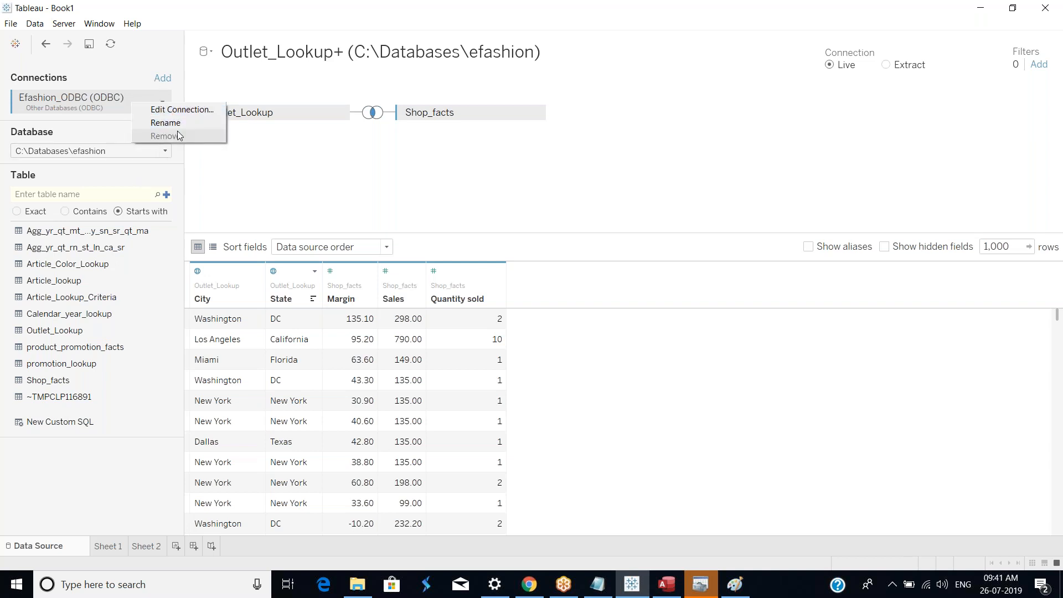
pyautogui.click(92, 109)
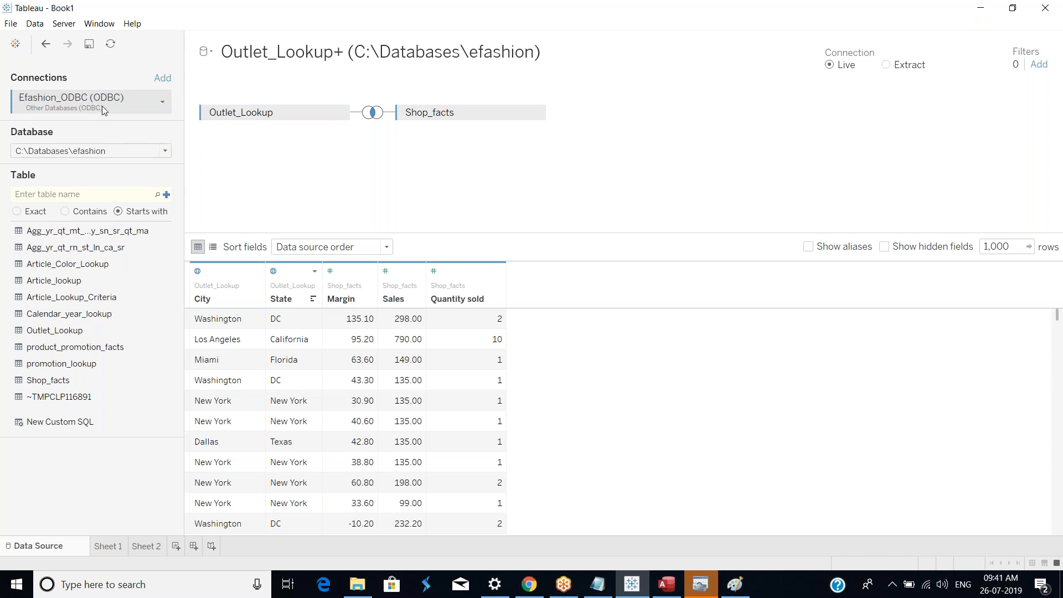
pyautogui.rightClick(102, 105)
pyautogui.click(108, 546)
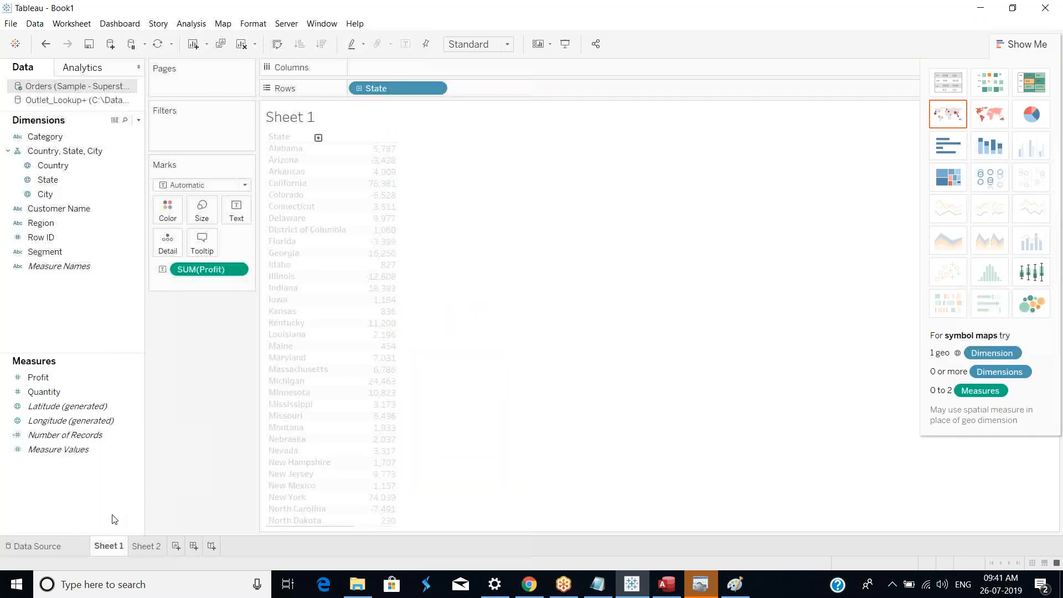
pyautogui.click(93, 100)
pyautogui.rightClick(93, 101)
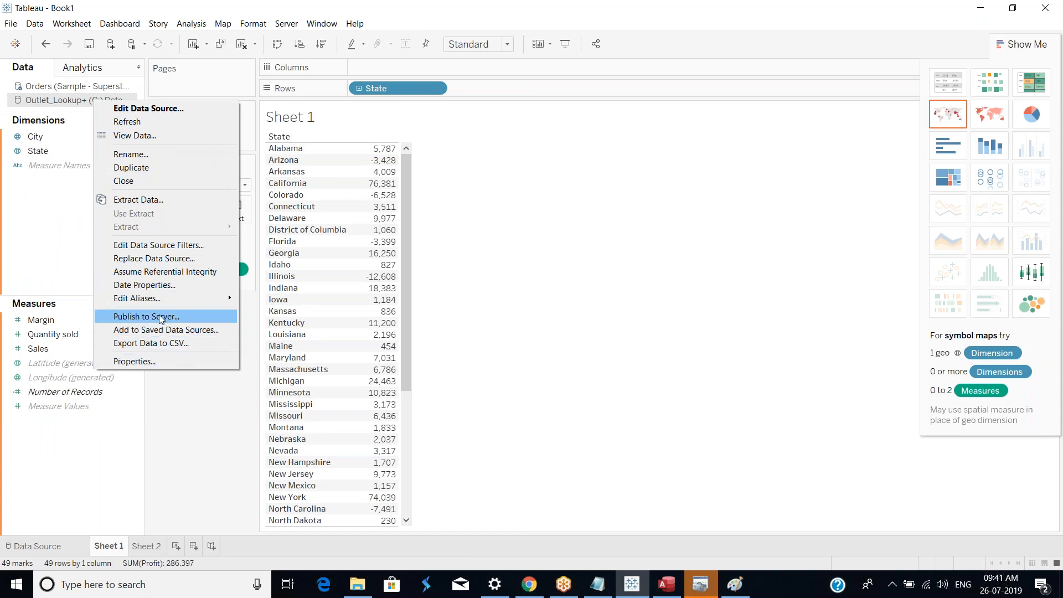
pyautogui.click(173, 245)
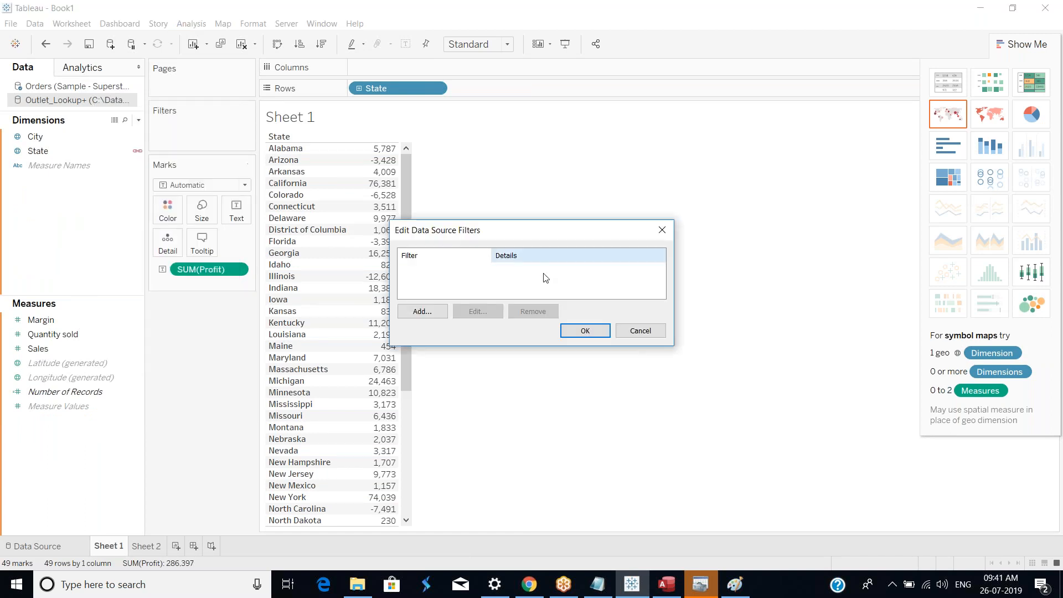
pyautogui.click(636, 330)
# Step: Close the Outlet_Lookup+ data source in Sheet 1
pyautogui.rightClick(116, 107)
pyautogui.press('Escape')
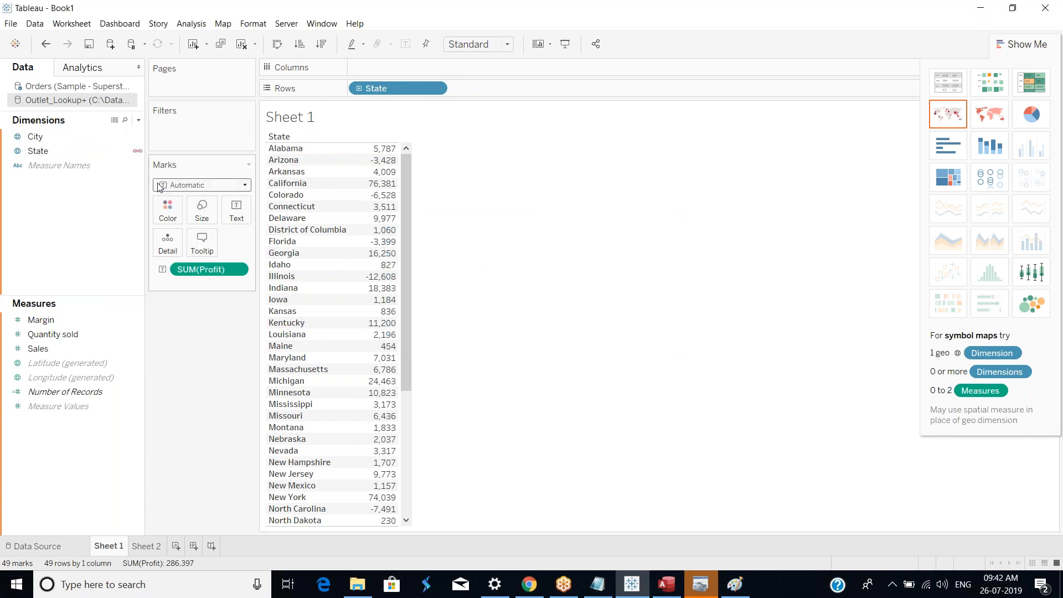
pyautogui.click(598, 335)
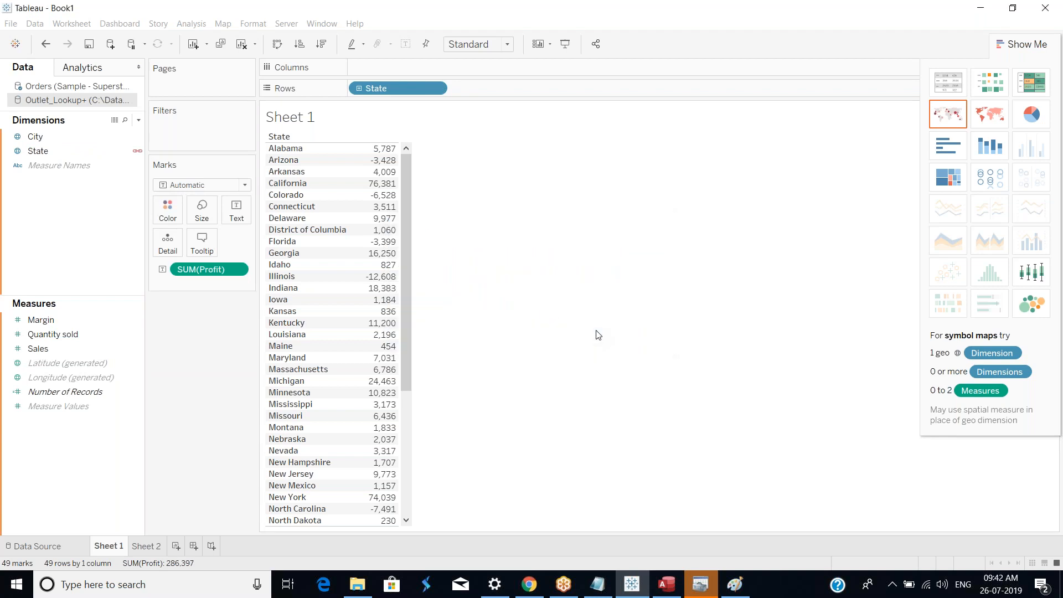
pyautogui.click(533, 311)
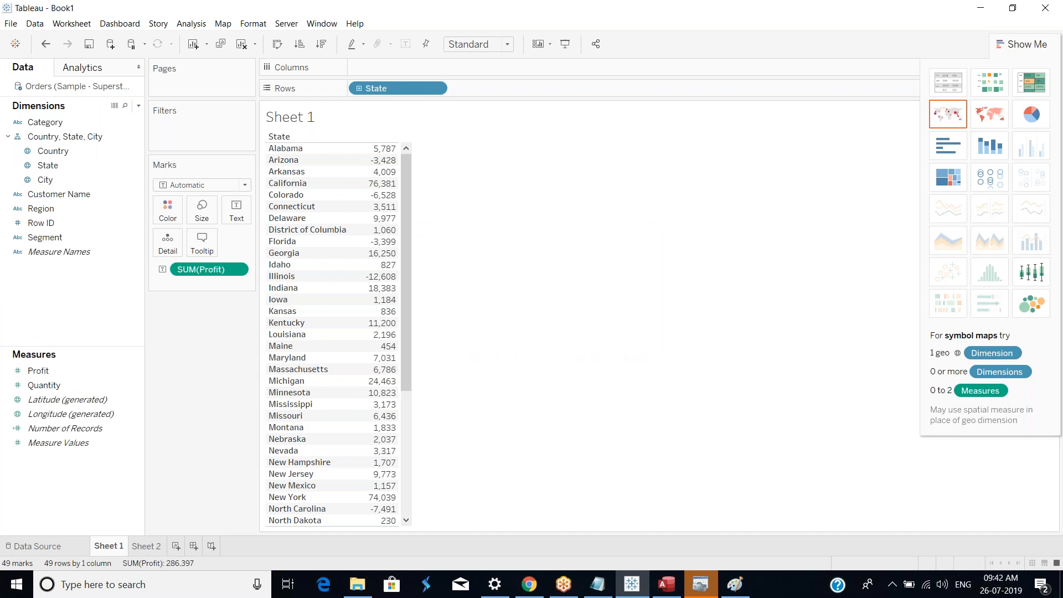
# Step: Add a new Other Databases (ODBC) connection using the Efashion_ODBC DSN and sign in
pyautogui.click(25, 547)
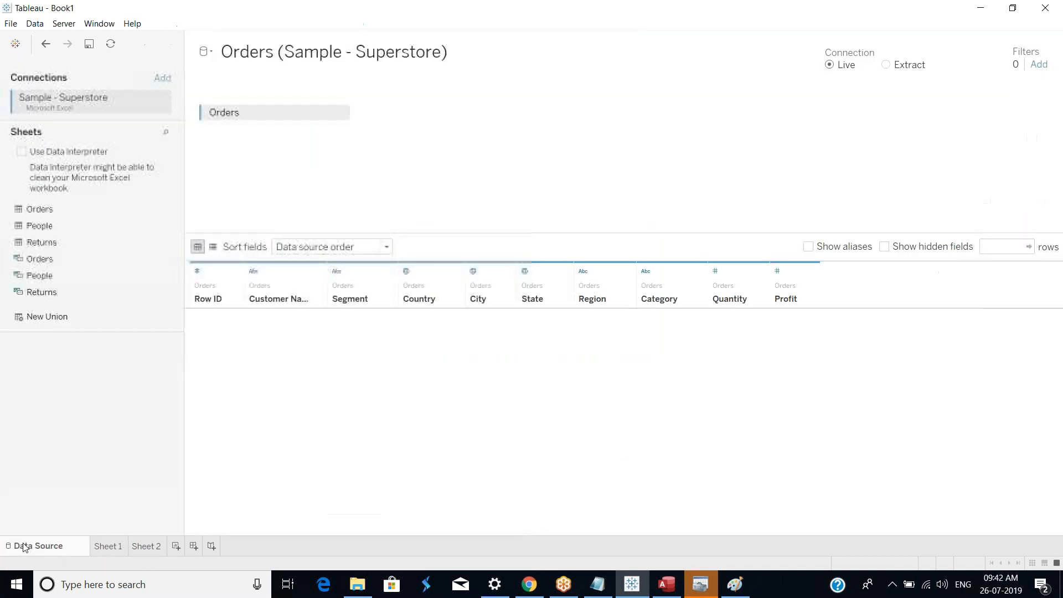
pyautogui.click(109, 547)
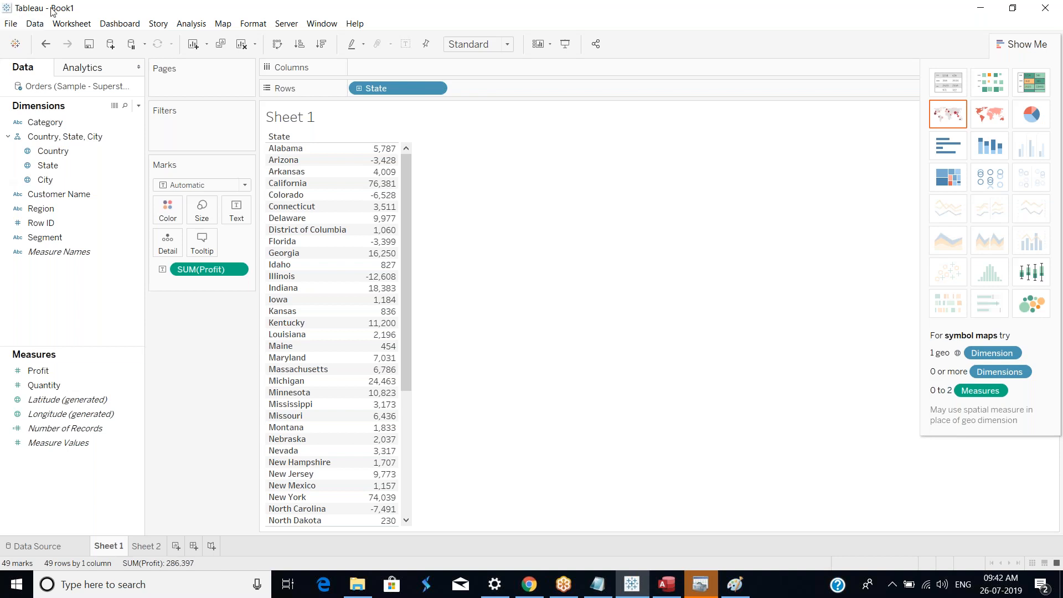
pyautogui.click(110, 44)
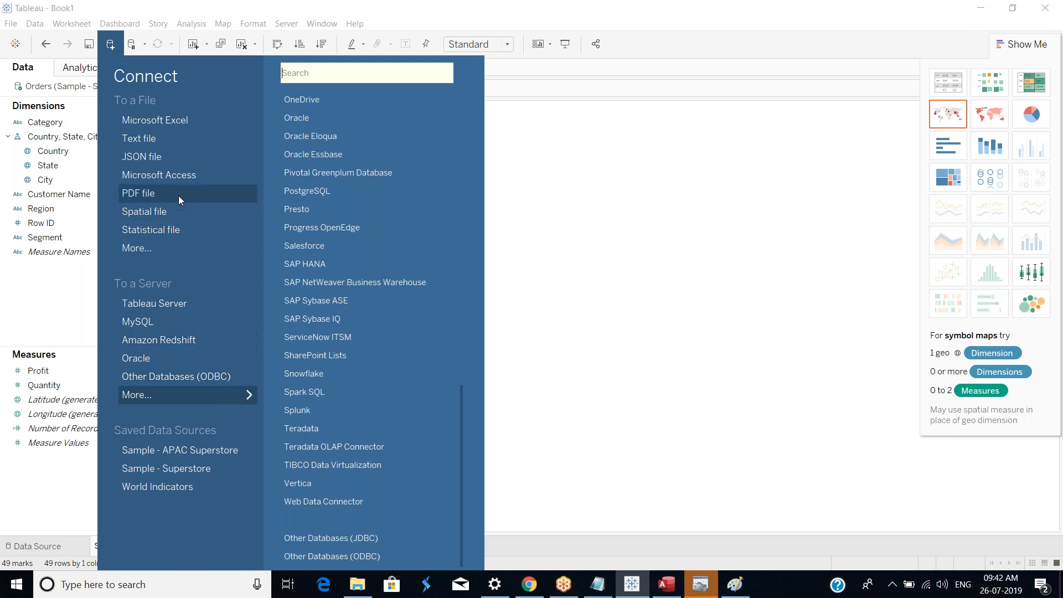
pyautogui.click(230, 378)
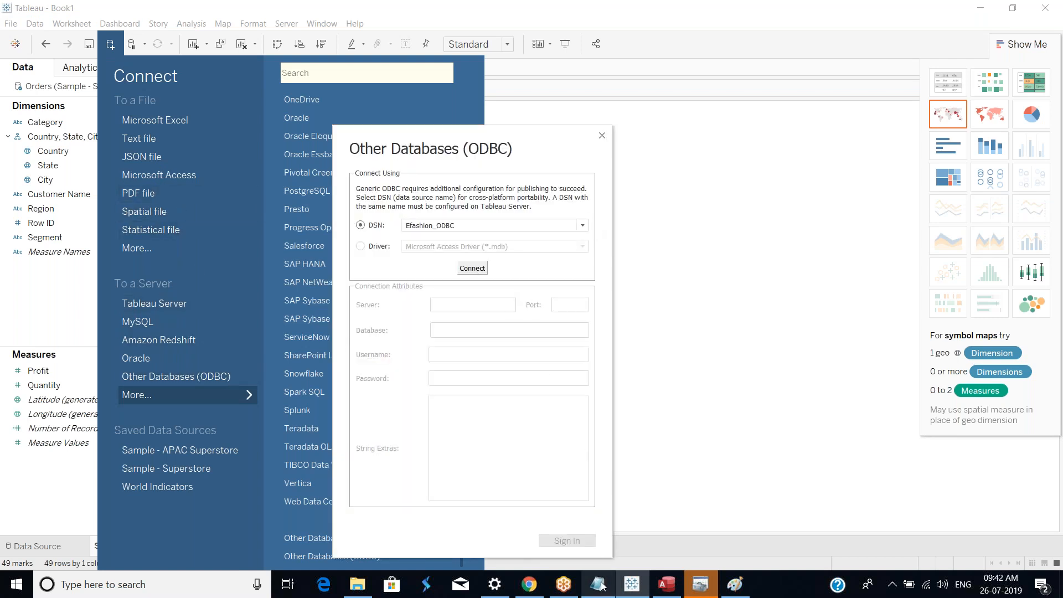
pyautogui.click(480, 268)
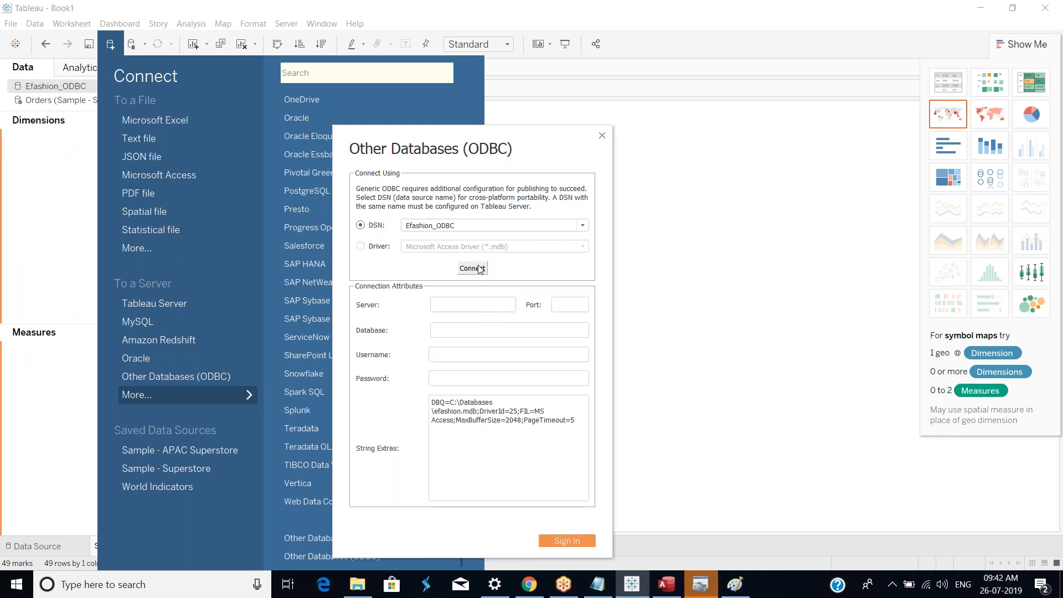
pyautogui.click(585, 542)
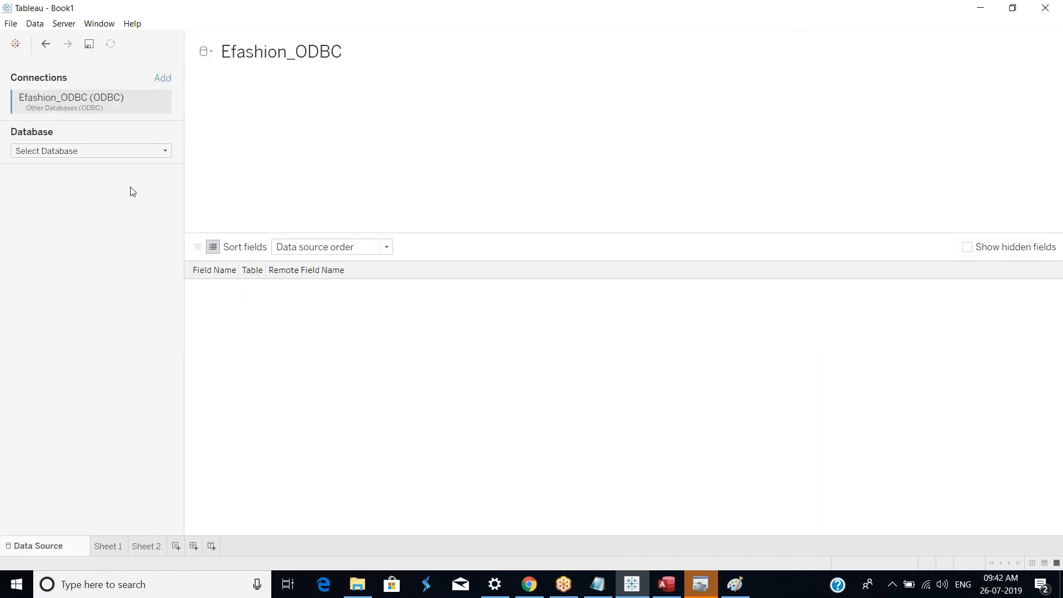
# Step: Select the C:\Databases\Motors database and browse its table list
pyautogui.click(164, 153)
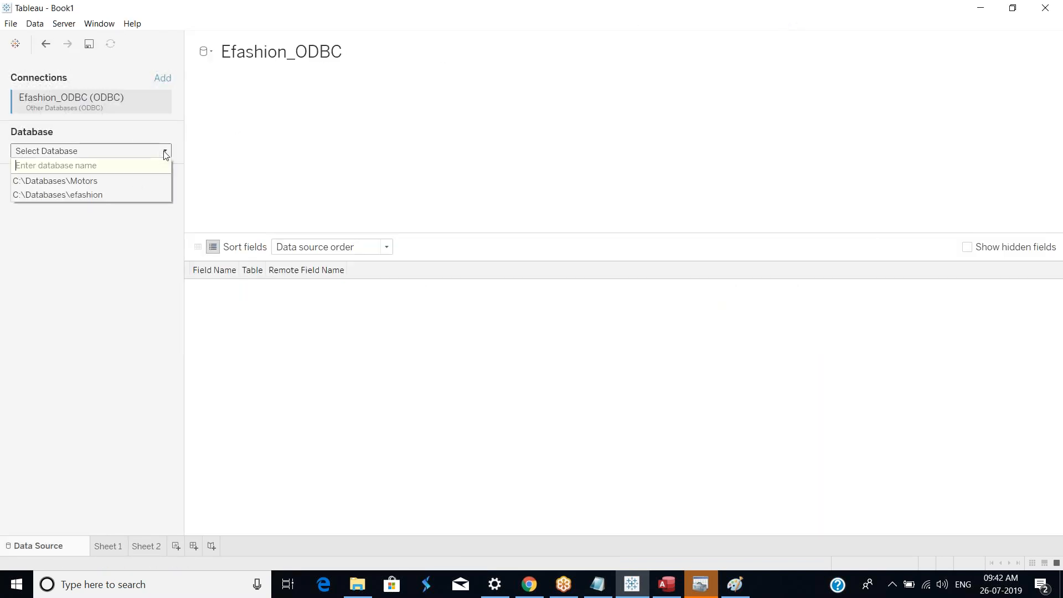
pyautogui.click(108, 180)
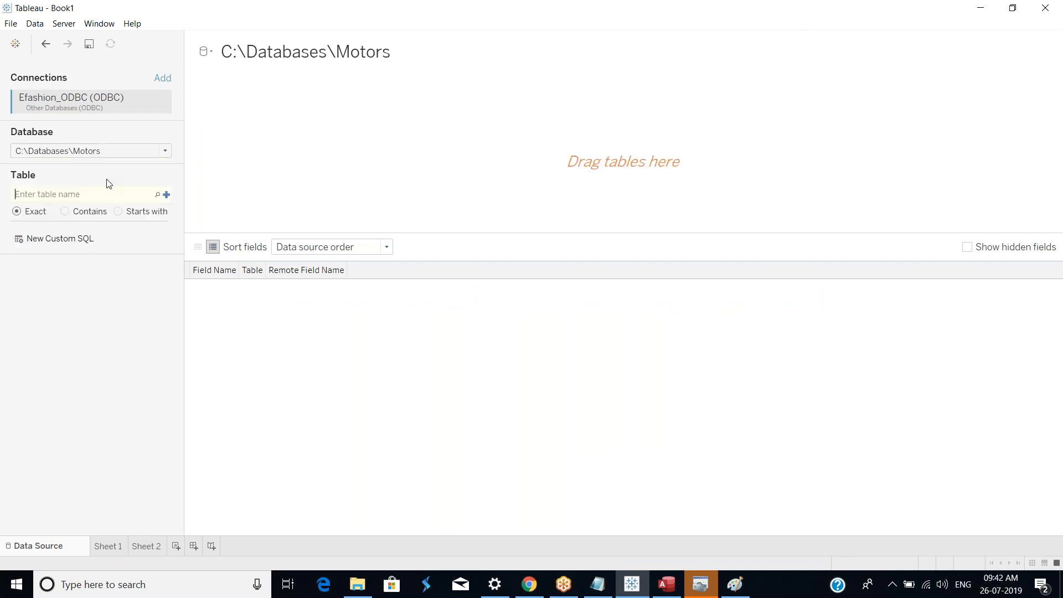
pyautogui.click(157, 195)
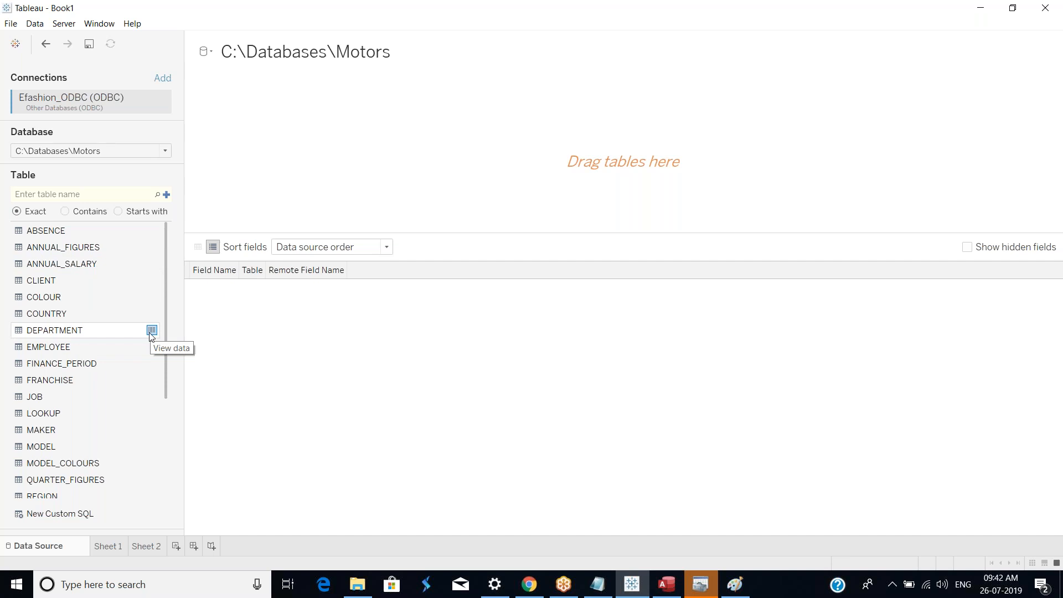
pyautogui.scroll(-3, 151, 335)
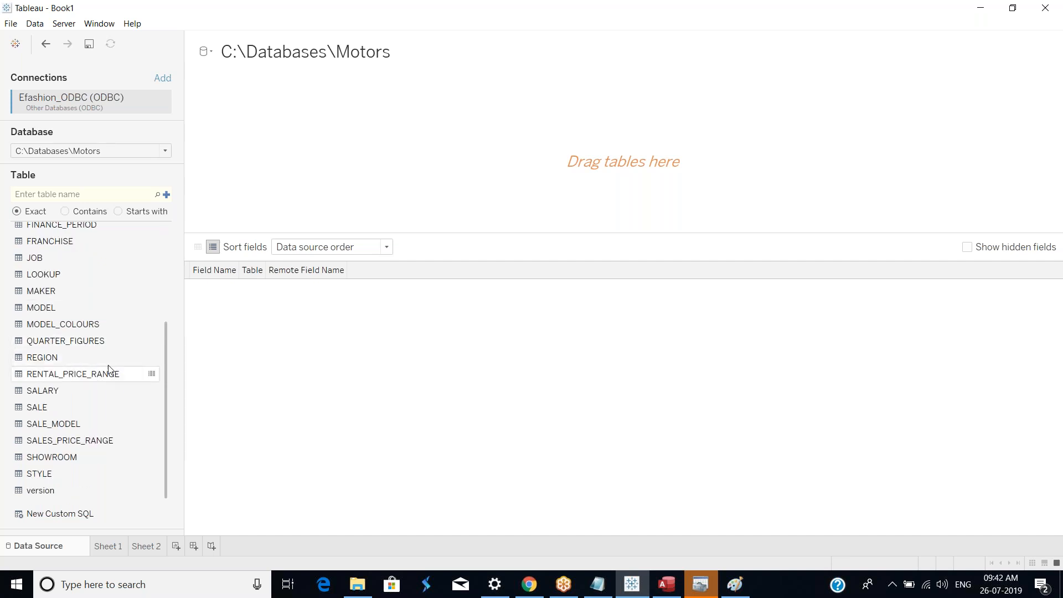
pyautogui.scroll(3, 109, 361)
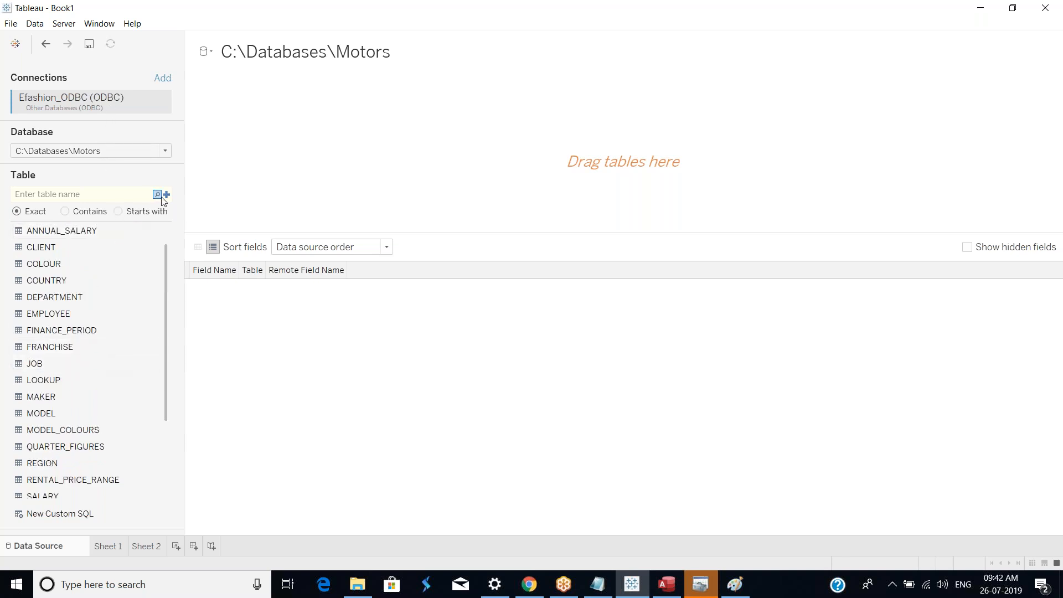
# Step: Switch the connection's database to C:\Databases\efashion and list its tables
pyautogui.click(135, 152)
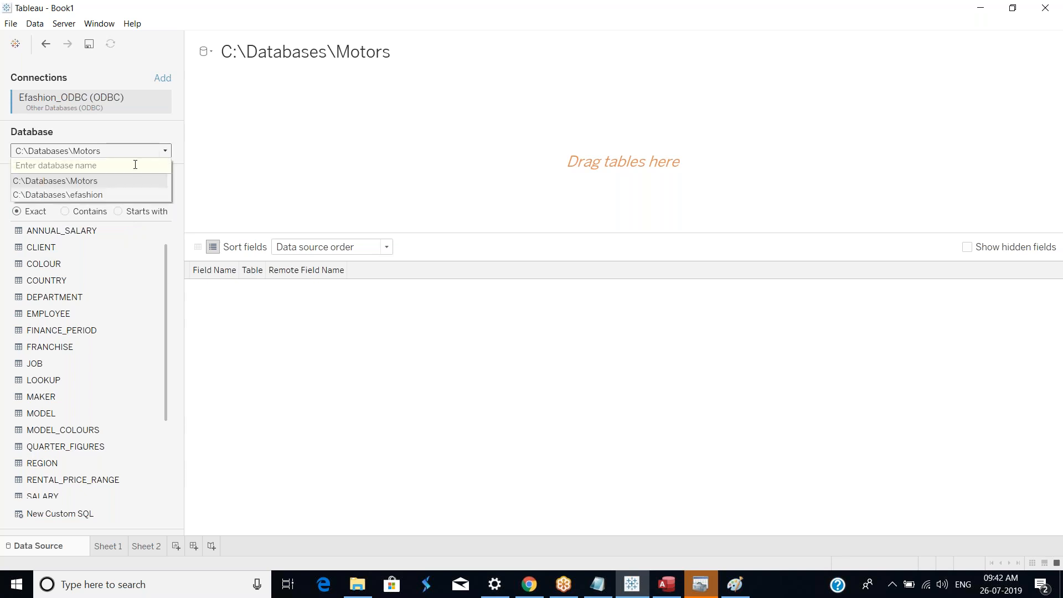
pyautogui.click(96, 196)
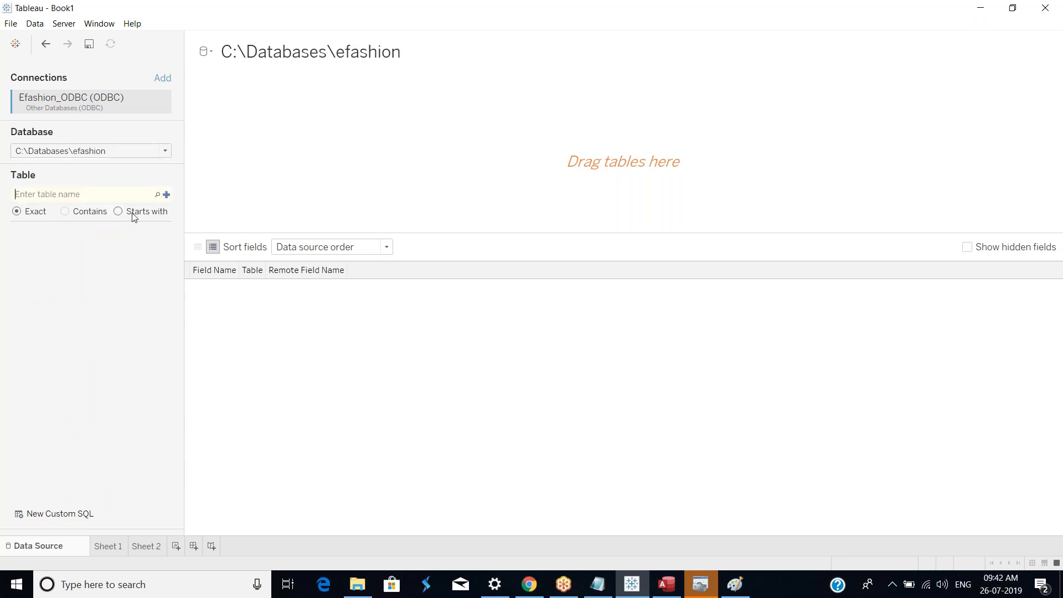
pyautogui.click(157, 196)
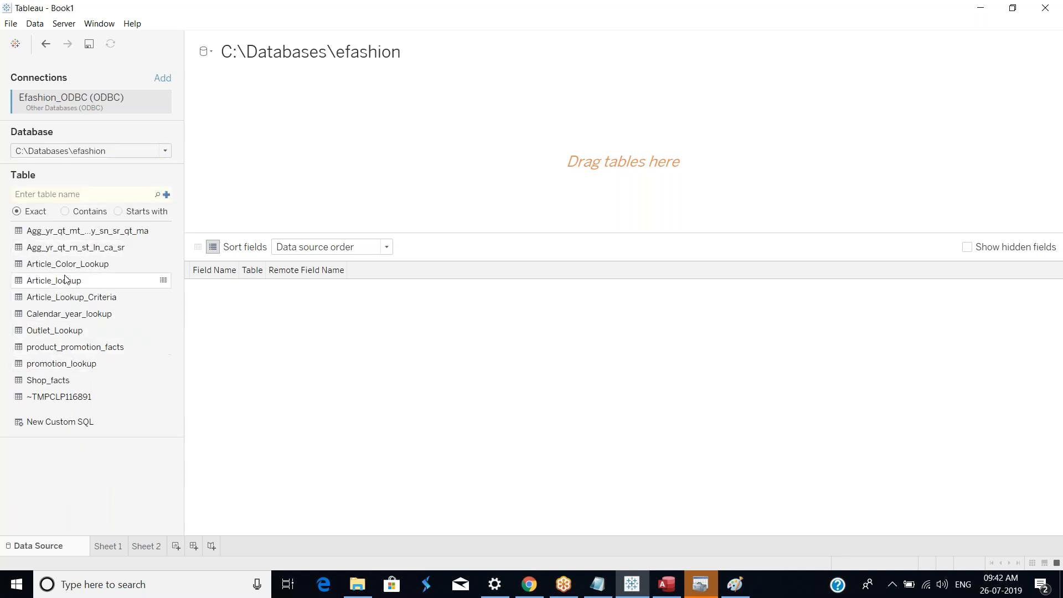
# Step: Join the Outlet_Lookup and Shop_facts tables on the canvas and update the data preview
pyautogui.click(78, 330)
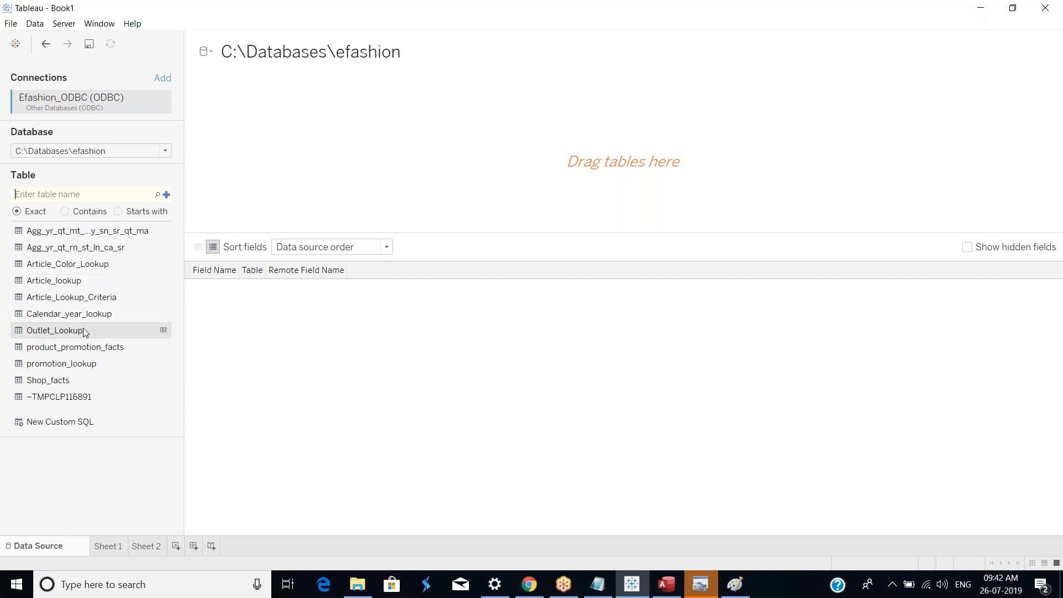
pyautogui.moveTo(84, 331); pyautogui.dragTo(271, 139)
pyautogui.moveTo(50, 379); pyautogui.dragTo(379, 150)
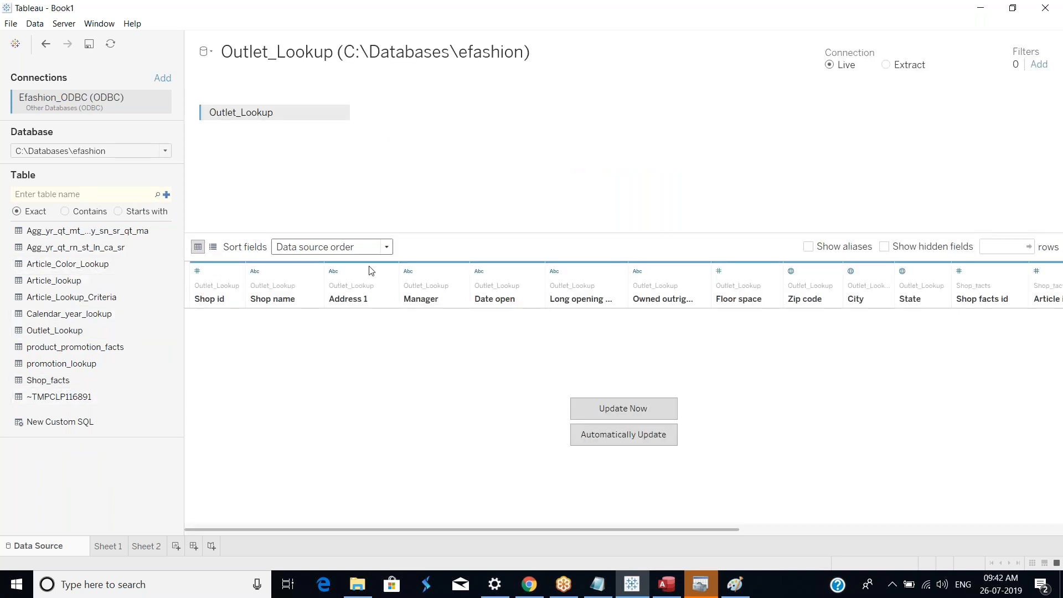
pyautogui.click(628, 403)
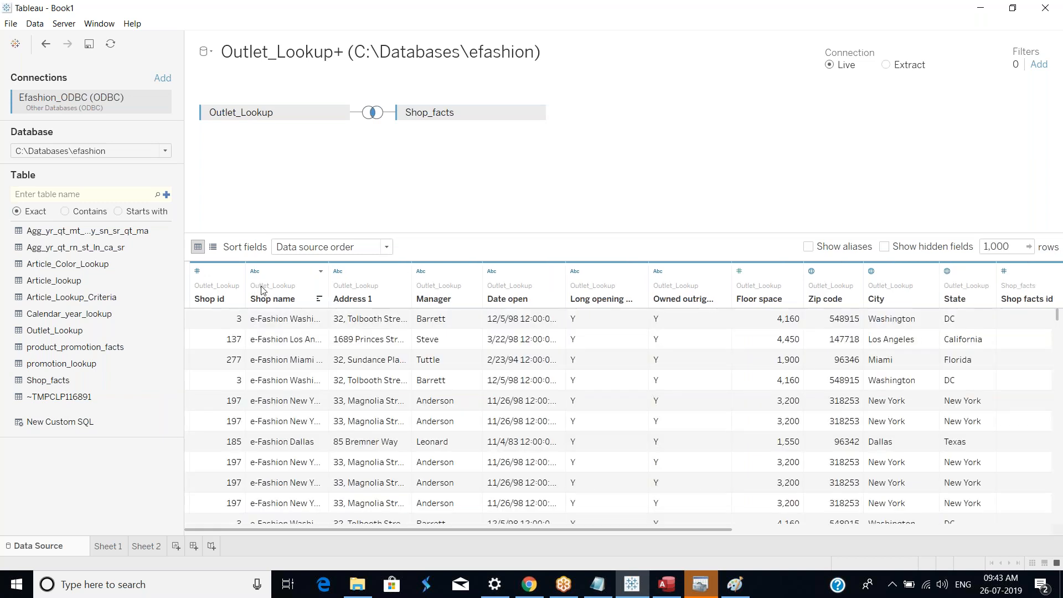
pyautogui.click(224, 277)
pyautogui.keyDown('shift'); pyautogui.click(286, 276); pyautogui.keyUp('shift')
pyautogui.keyDown('shift'); pyautogui.click(357, 275); pyautogui.keyUp('shift')
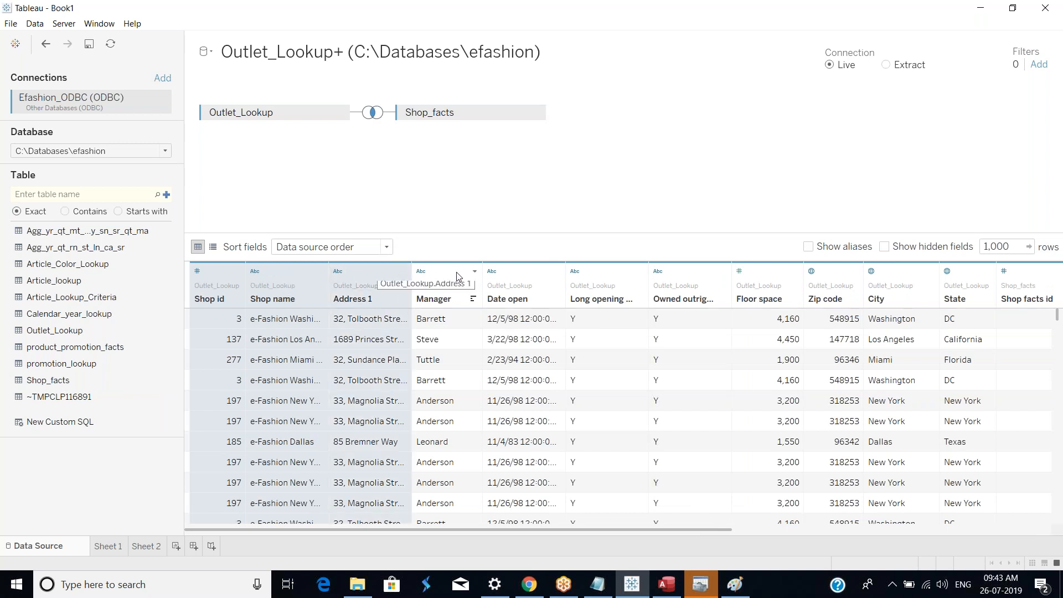
pyautogui.keyDown('shift'); pyautogui.click(441, 276); pyautogui.keyUp('shift')
pyautogui.keyDown('shift'); pyautogui.click(524, 276); pyautogui.keyUp('shift')
pyautogui.keyDown('shift'); pyautogui.click(610, 278); pyautogui.keyUp('shift')
pyautogui.click(658, 271)
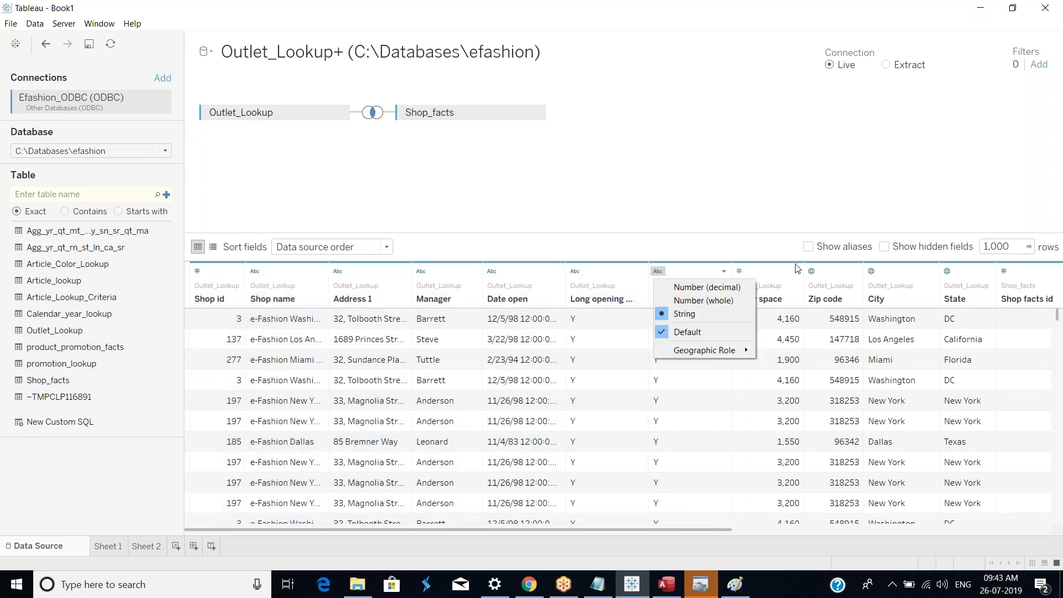
pyautogui.click(225, 286)
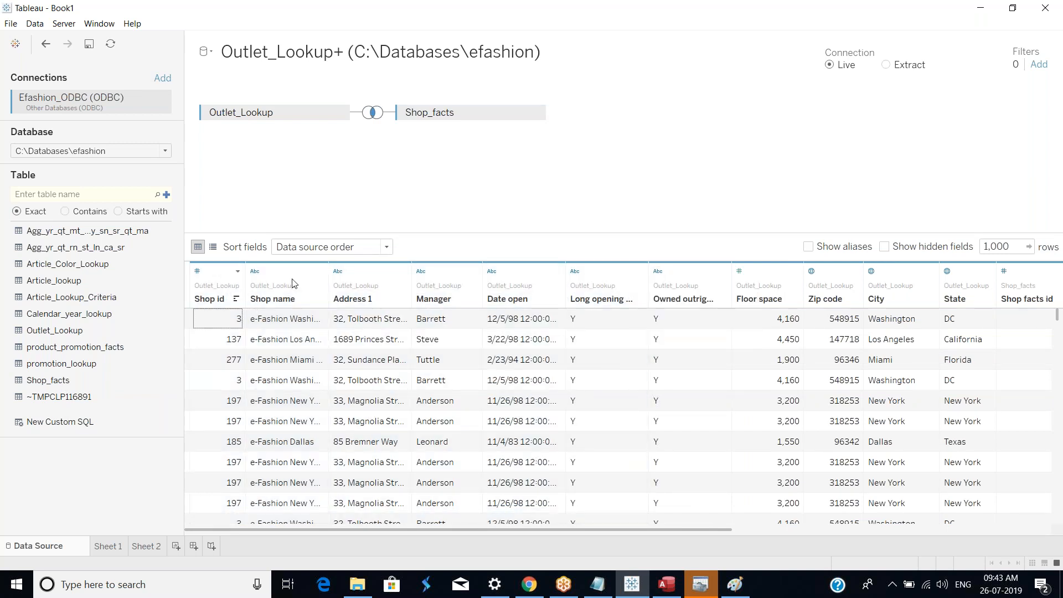
# Step: Hide the Outlet_Lookup fields from Shop id through Zip code
pyautogui.click(293, 284)
pyautogui.keyDown('shift'); pyautogui.click(230, 287); pyautogui.keyUp('shift')
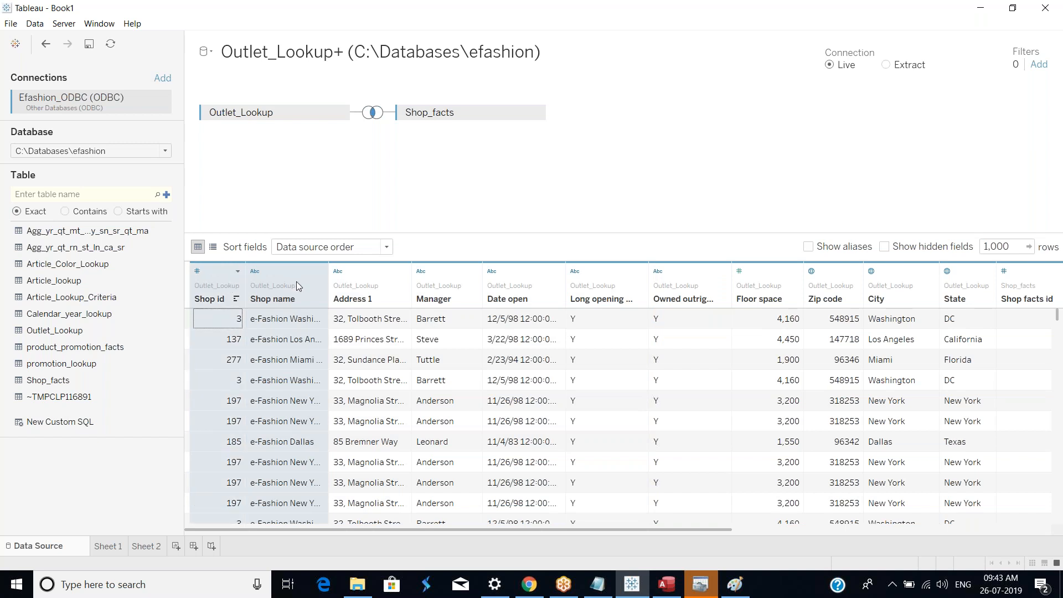
pyautogui.keyDown('shift'); pyautogui.click(341, 286); pyautogui.keyUp('shift')
pyautogui.keyDown('shift'); pyautogui.click(427, 284); pyautogui.keyUp('shift')
pyautogui.keyDown('shift'); pyautogui.click(523, 284); pyautogui.keyUp('shift')
pyautogui.keyDown('shift'); pyautogui.click(606, 283); pyautogui.keyUp('shift')
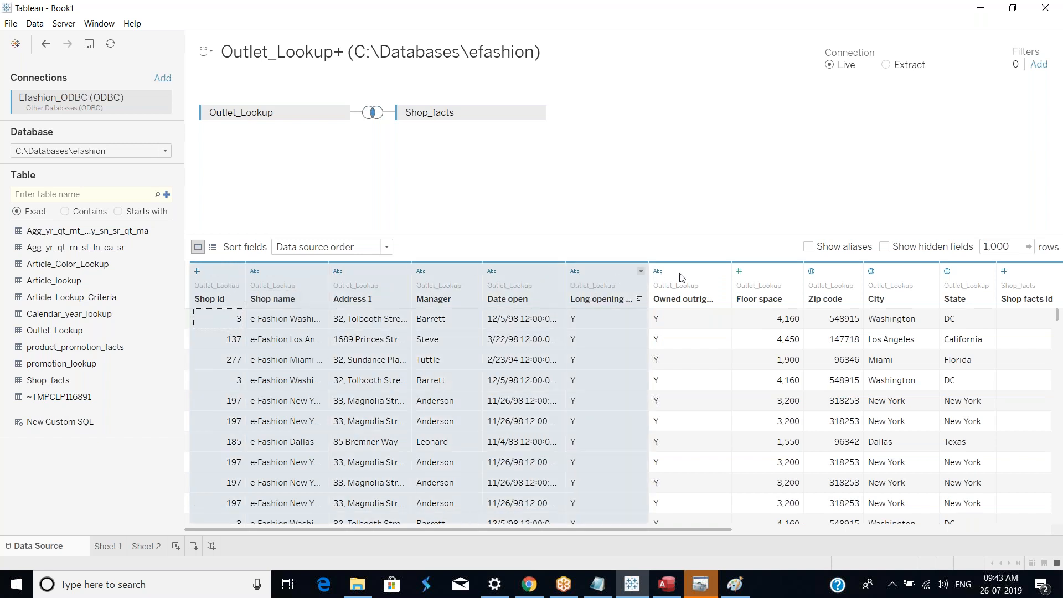
pyautogui.keyDown('shift'); pyautogui.click(720, 278); pyautogui.keyUp('shift')
pyautogui.keyDown('shift'); pyautogui.click(772, 288); pyautogui.keyUp('shift')
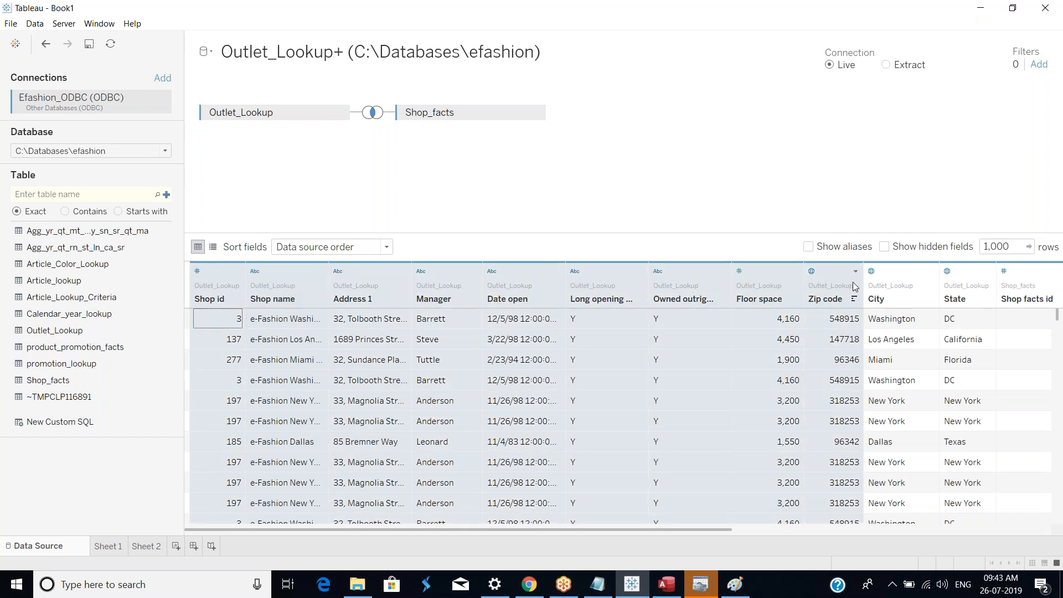
pyautogui.keyDown('shift'); pyautogui.click(848, 285); pyautogui.keyUp('shift')
pyautogui.rightClick(840, 279)
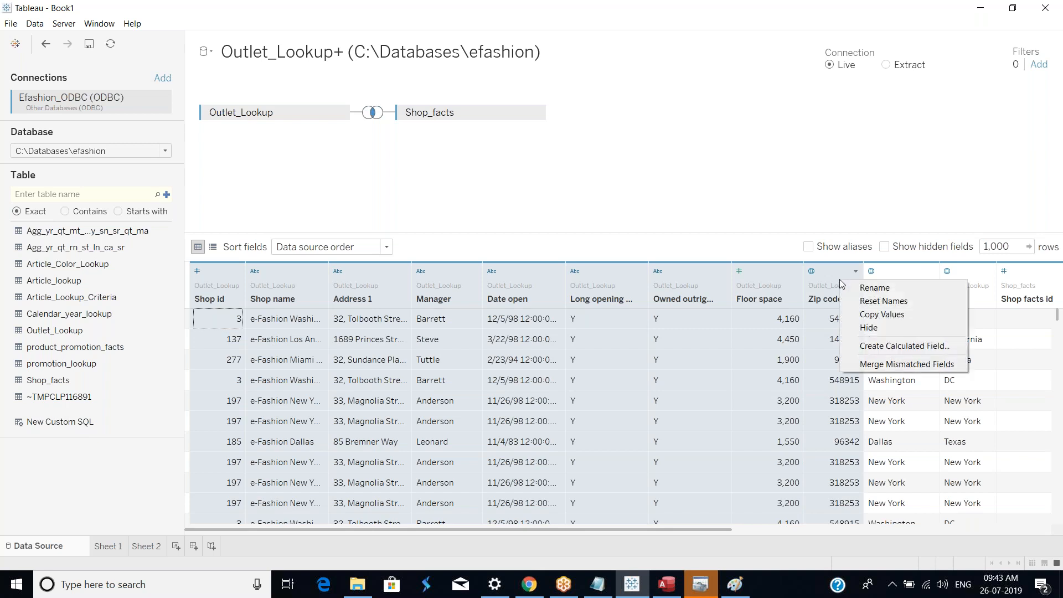
pyautogui.click(873, 329)
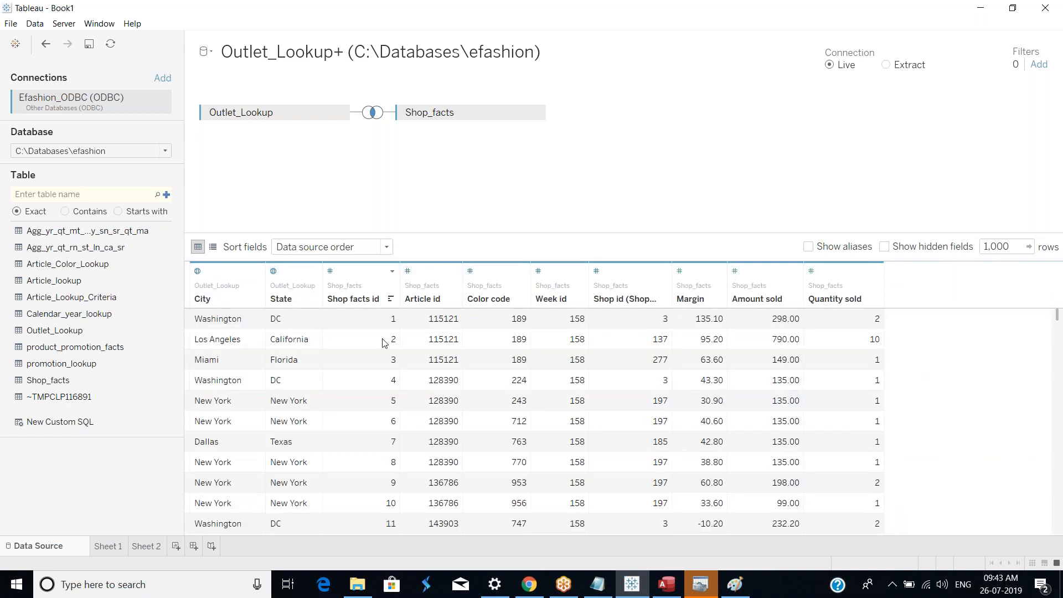
# Step: Hide the City field and the Shop_facts fields from Shop facts id through Shop id
pyautogui.click(223, 284)
pyautogui.rightClick(222, 280)
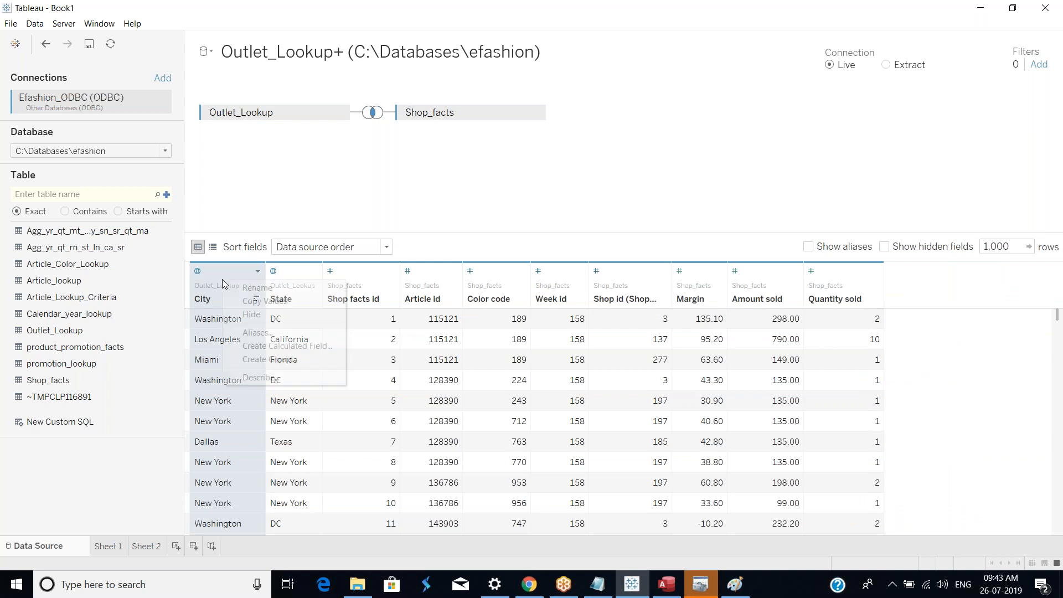
pyautogui.click(266, 315)
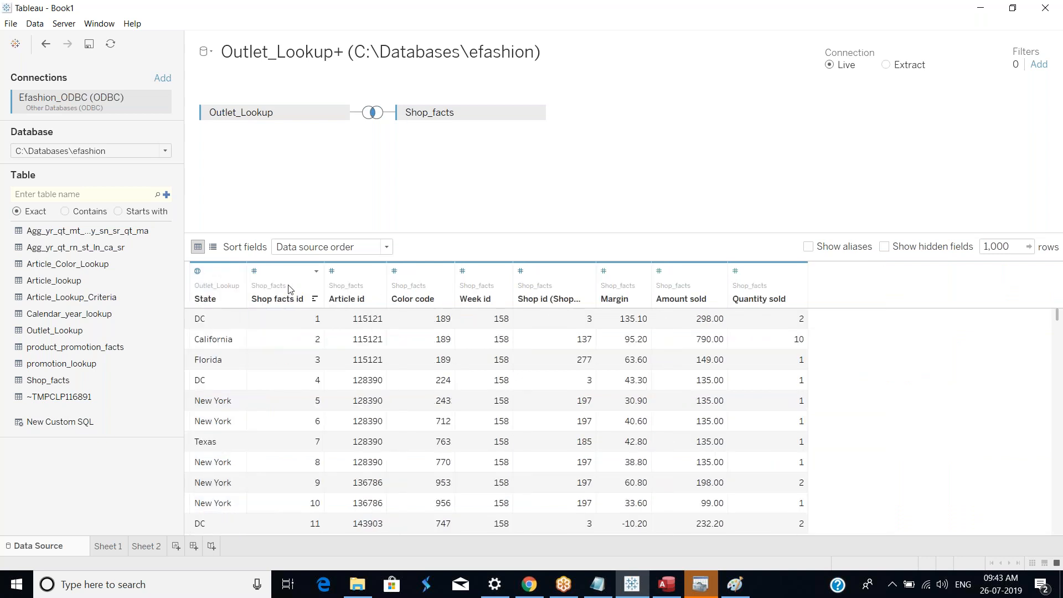
pyautogui.click(285, 284)
pyautogui.keyDown('ctrl'); pyautogui.click(348, 285); pyautogui.keyUp('ctrl')
pyautogui.keyDown('ctrl'); pyautogui.click(409, 281); pyautogui.keyUp('ctrl')
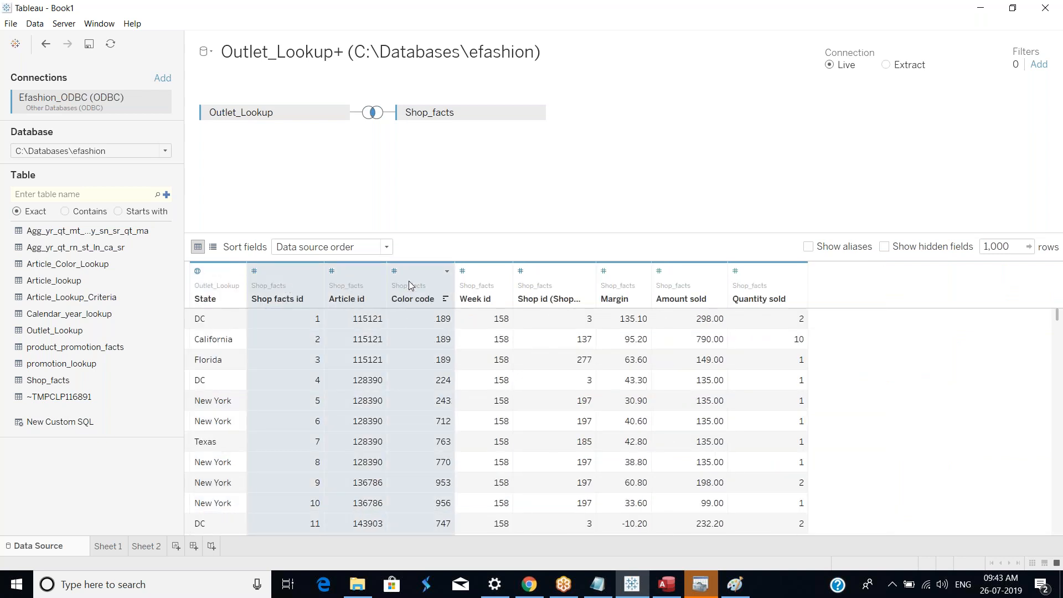
pyautogui.keyDown('ctrl'); pyautogui.click(477, 280); pyautogui.keyUp('ctrl')
pyautogui.keyDown('ctrl'); pyautogui.click(547, 278); pyautogui.keyUp('ctrl')
pyautogui.rightClick(547, 278)
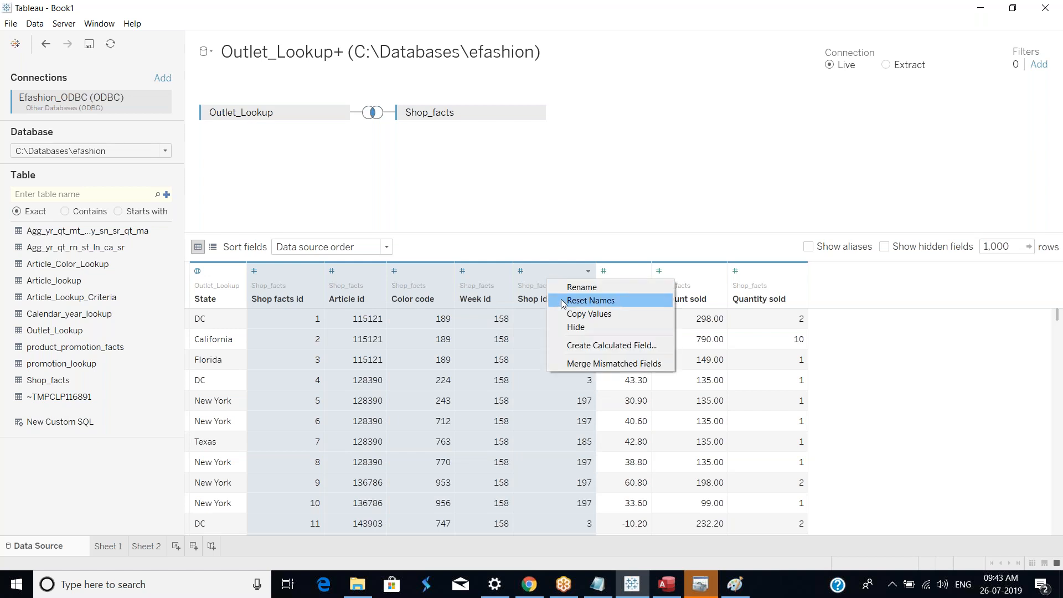
pyautogui.click(585, 329)
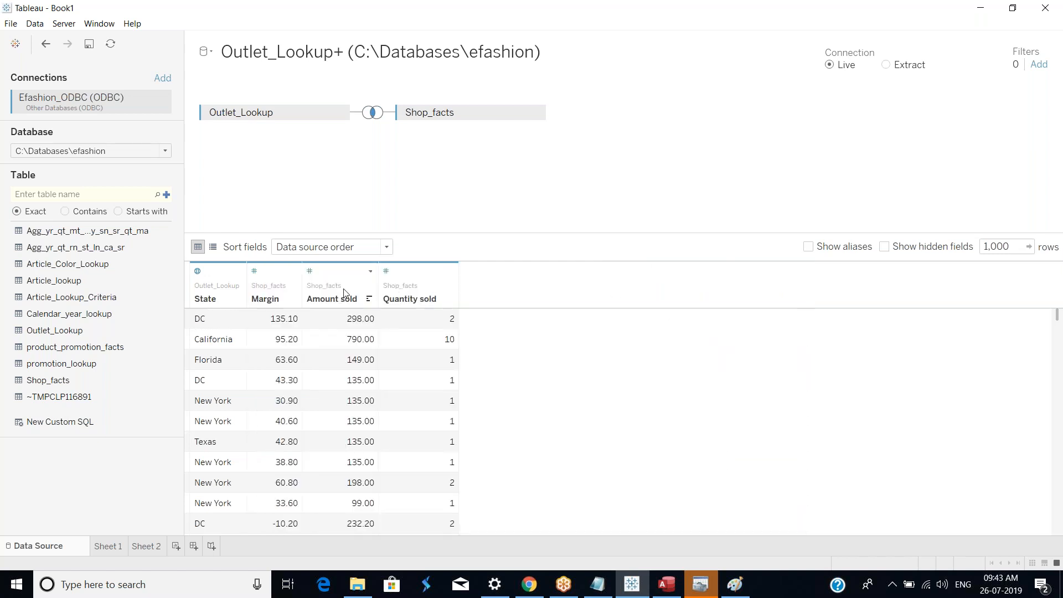
# Step: Go to Sheet 1 and add the Outlet_Lookup+ Amount sold measure to the State table
pyautogui.click(108, 549)
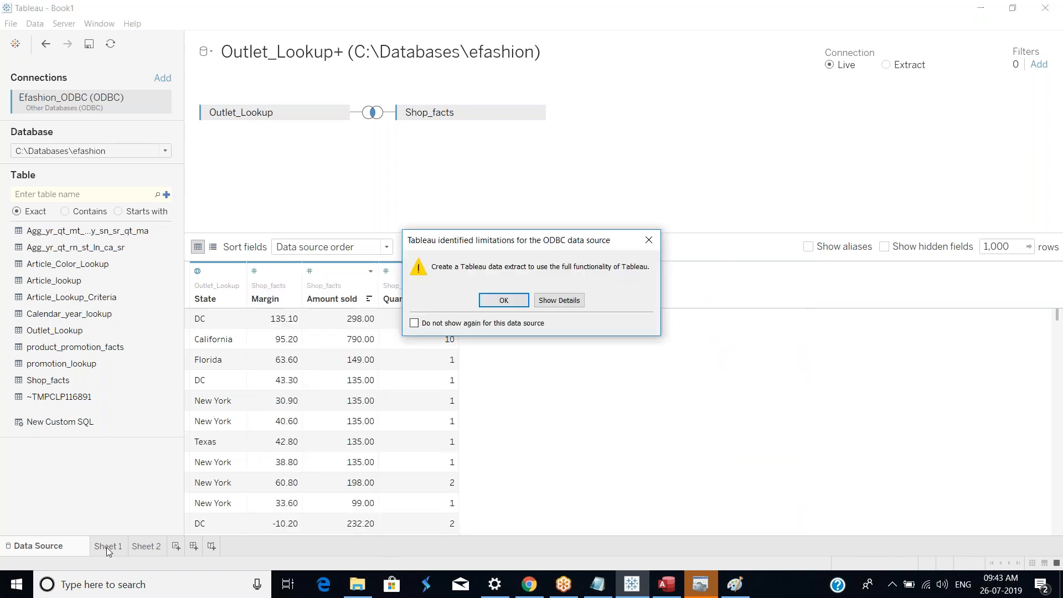
pyautogui.click(504, 300)
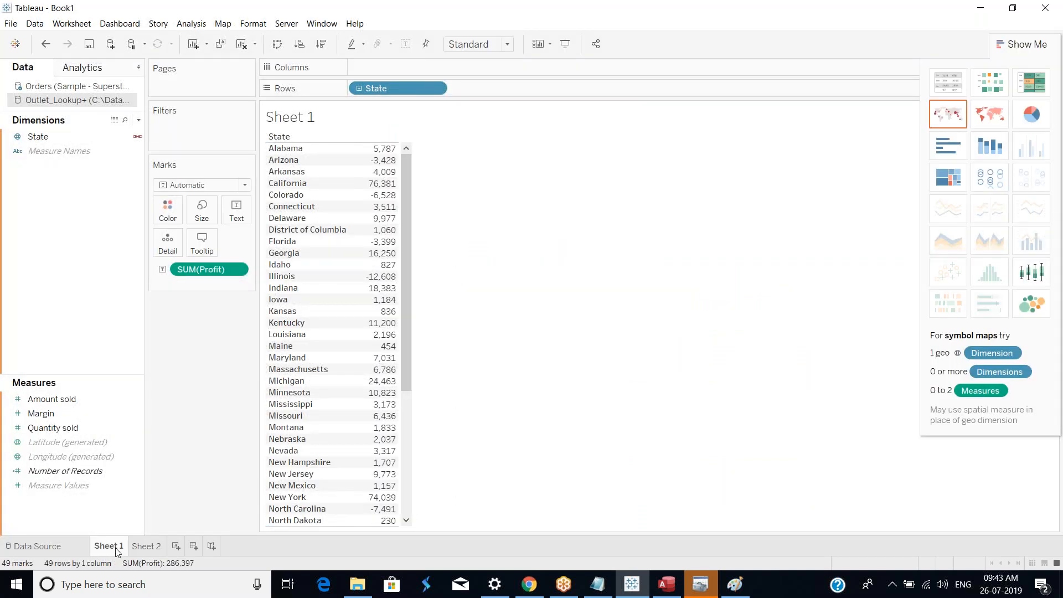
pyautogui.click(45, 136)
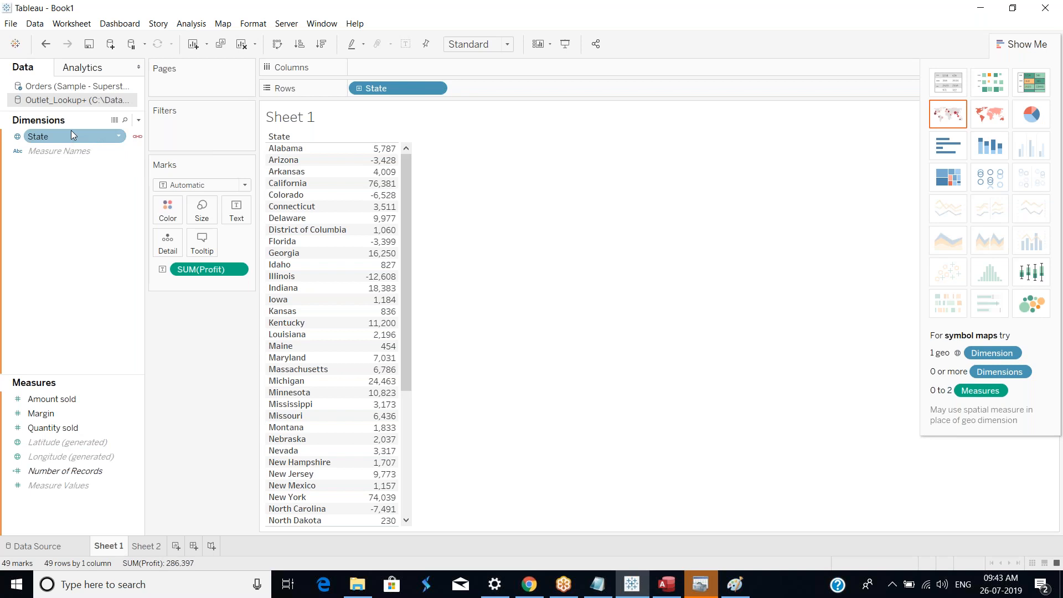
pyautogui.click(64, 88)
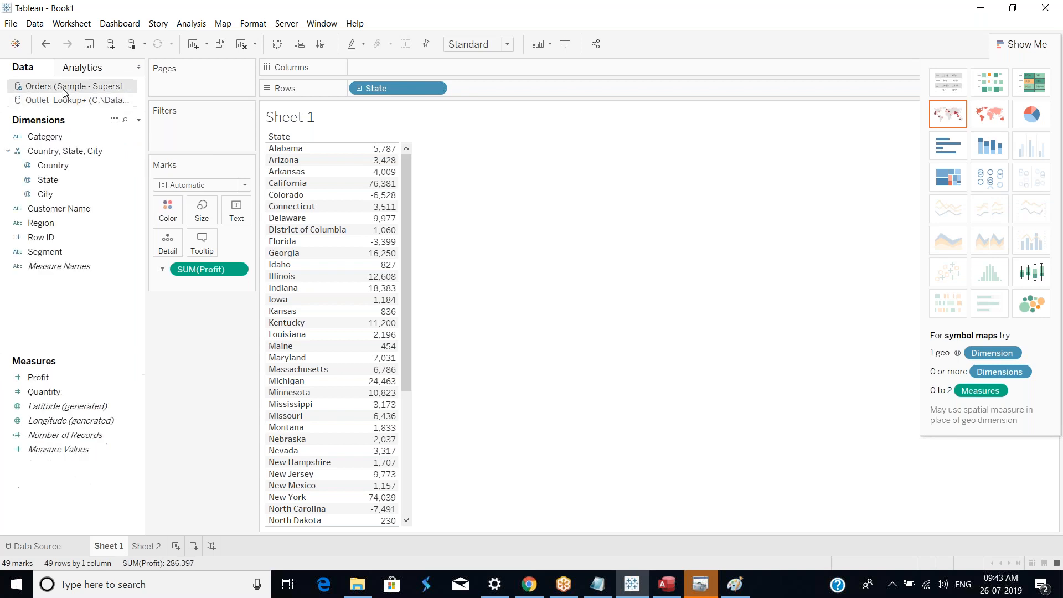
pyautogui.click(63, 100)
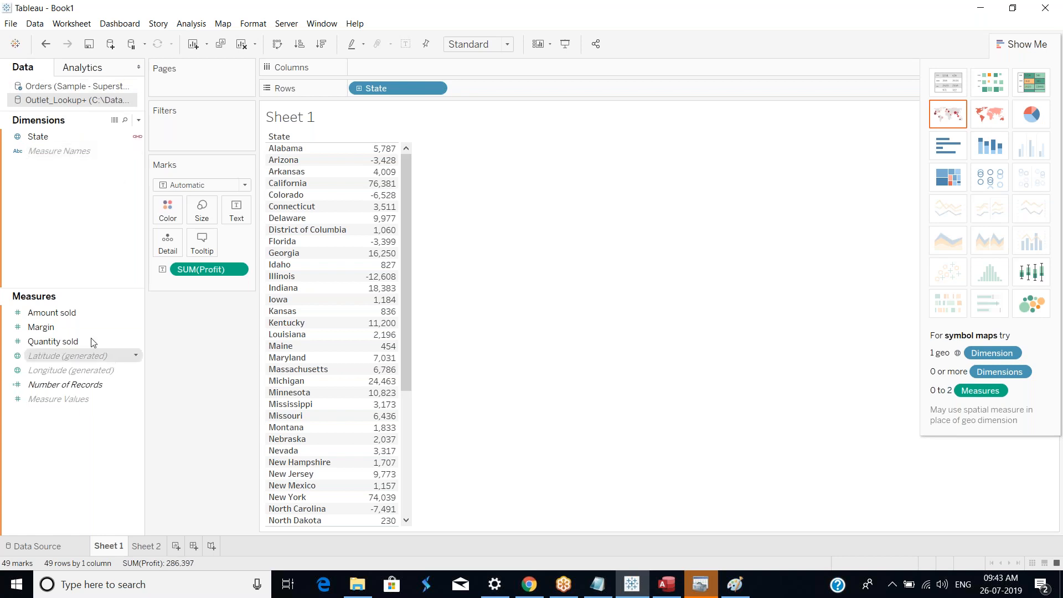
pyautogui.click(58, 328)
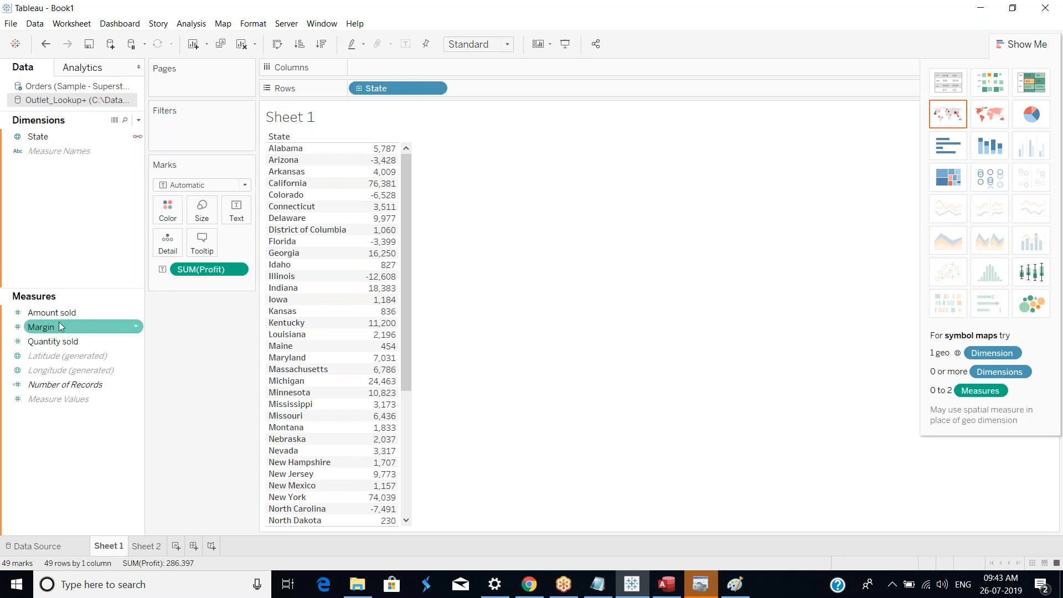
pyautogui.moveTo(64, 313); pyautogui.dragTo(401, 197)
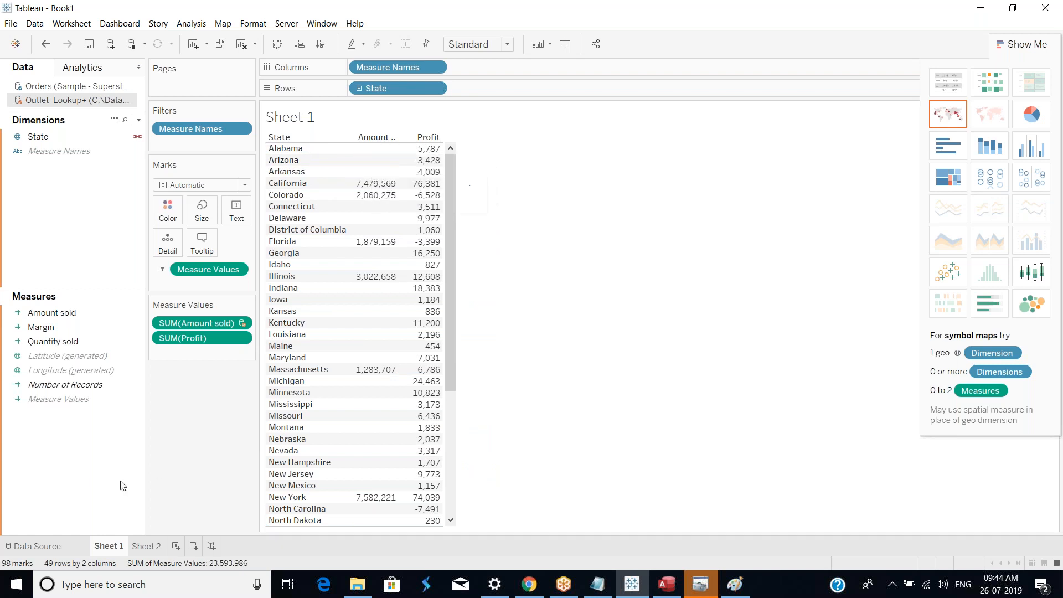
# Step: Review the joined State and measure rows on the data source page, then return to Sheet 1
pyautogui.click(52, 548)
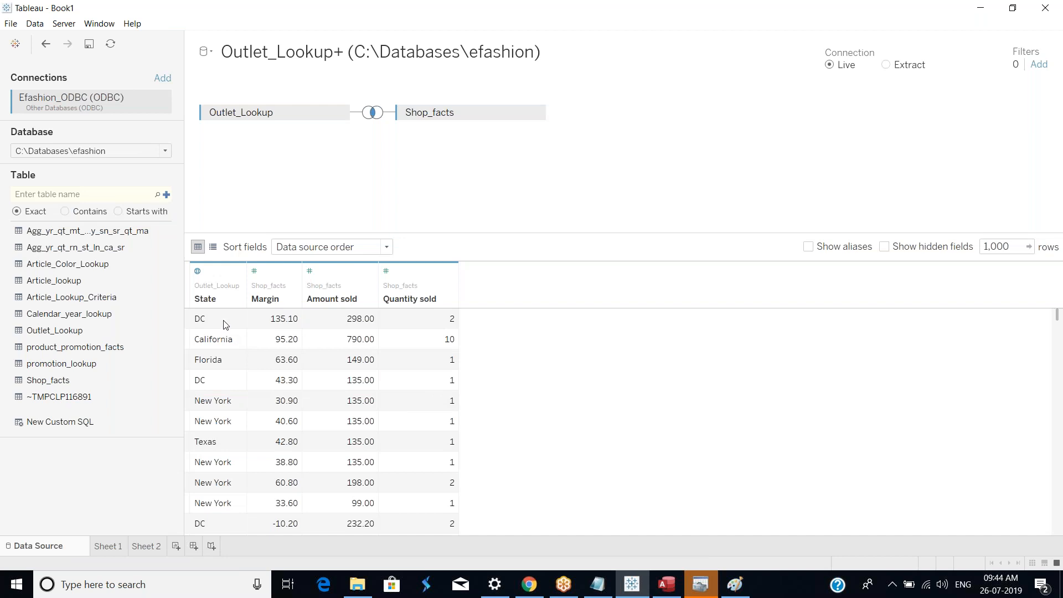
pyautogui.scroll(-10, 231, 413)
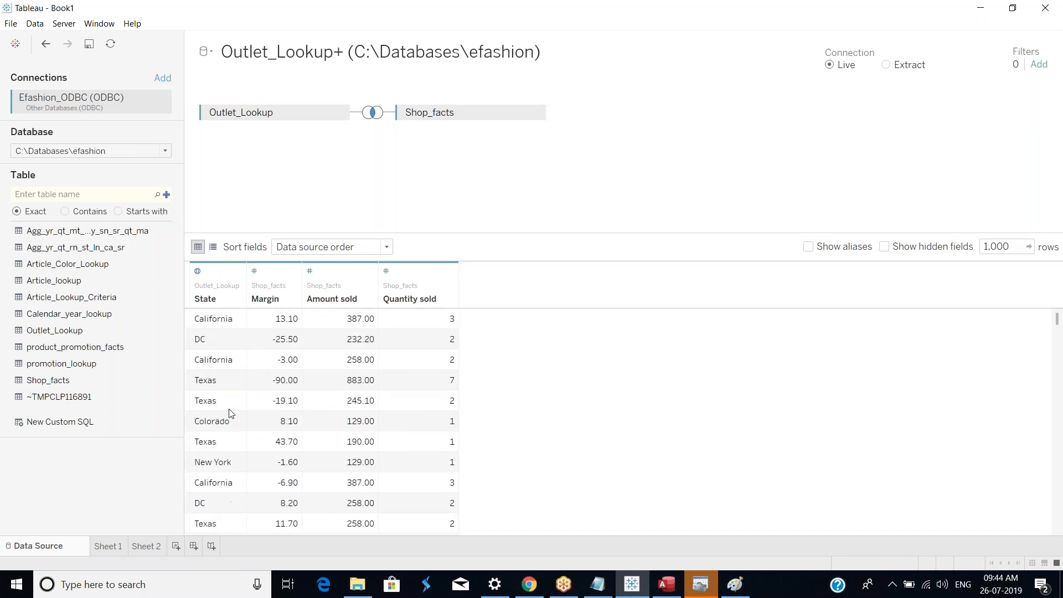
pyautogui.scroll(5, 231, 413)
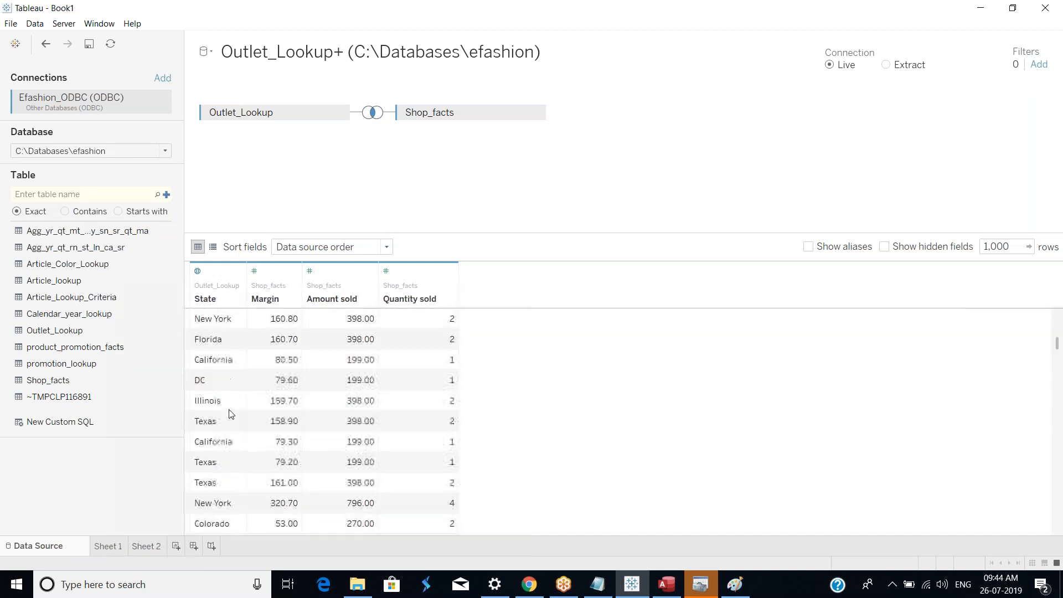
pyautogui.click(109, 546)
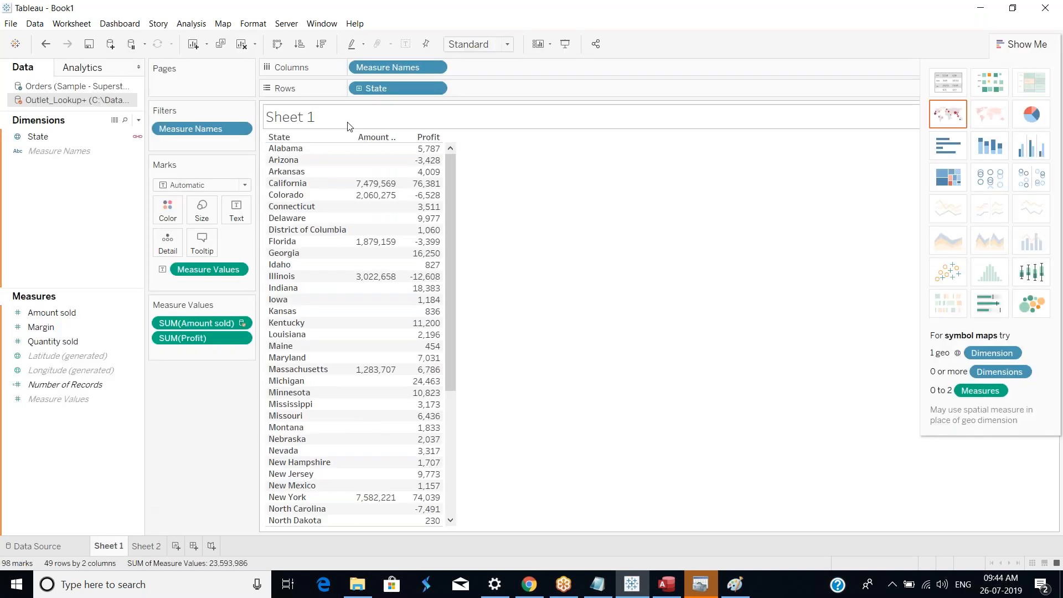
# Step: Edit the data relationships and make Outlet_Lookup+ the primary data source
pyautogui.moveTo(385, 154)
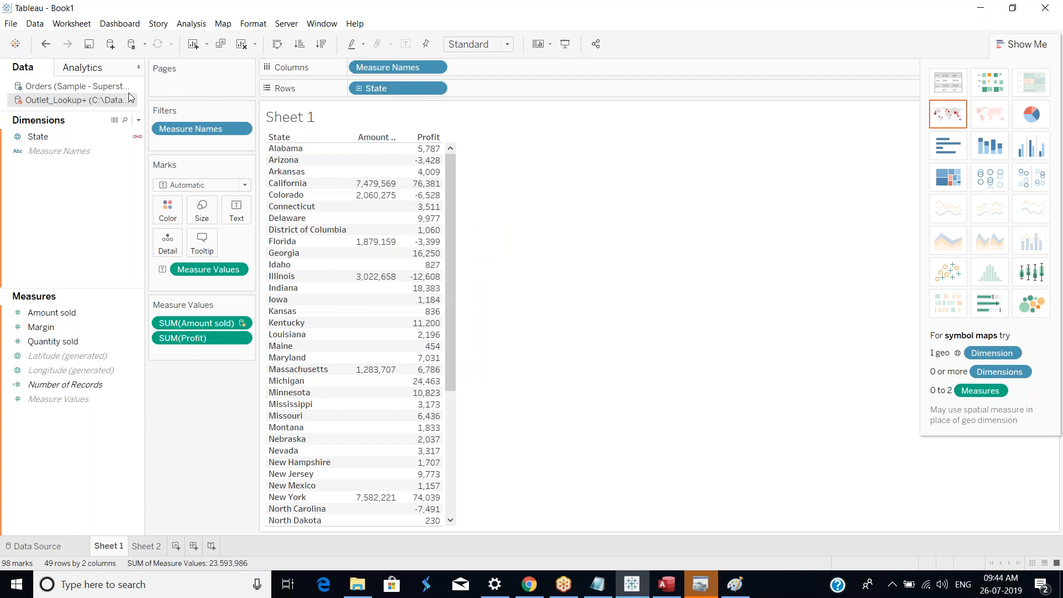
pyautogui.click(42, 26)
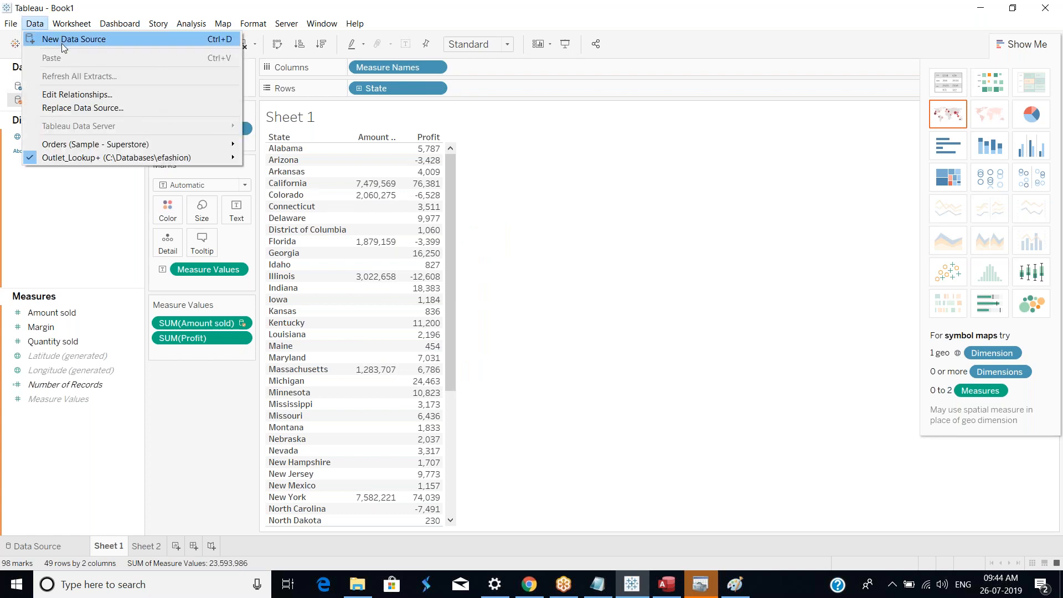
pyautogui.click(111, 94)
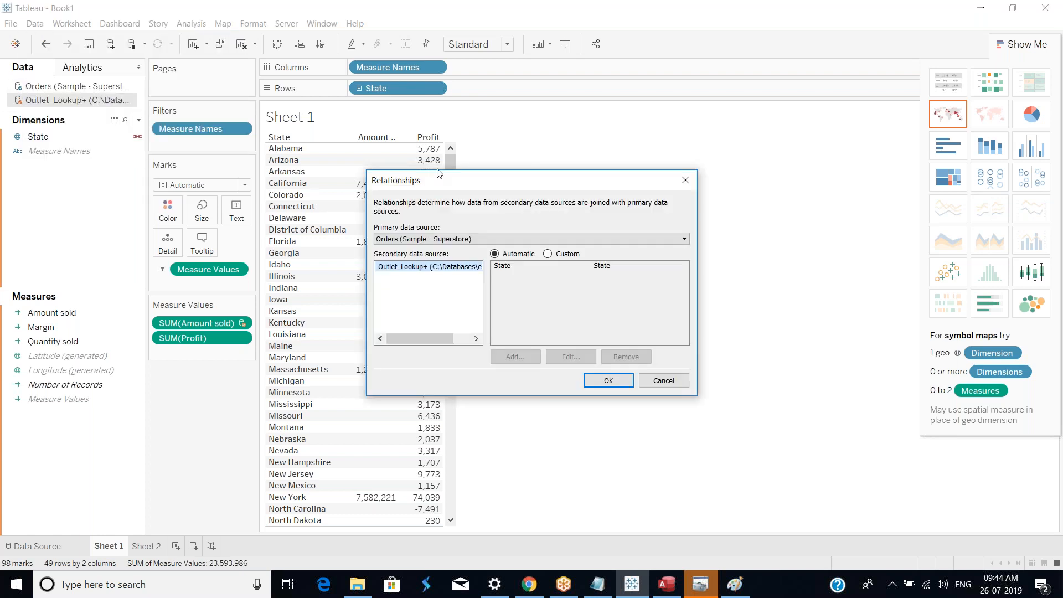
pyautogui.click(548, 238)
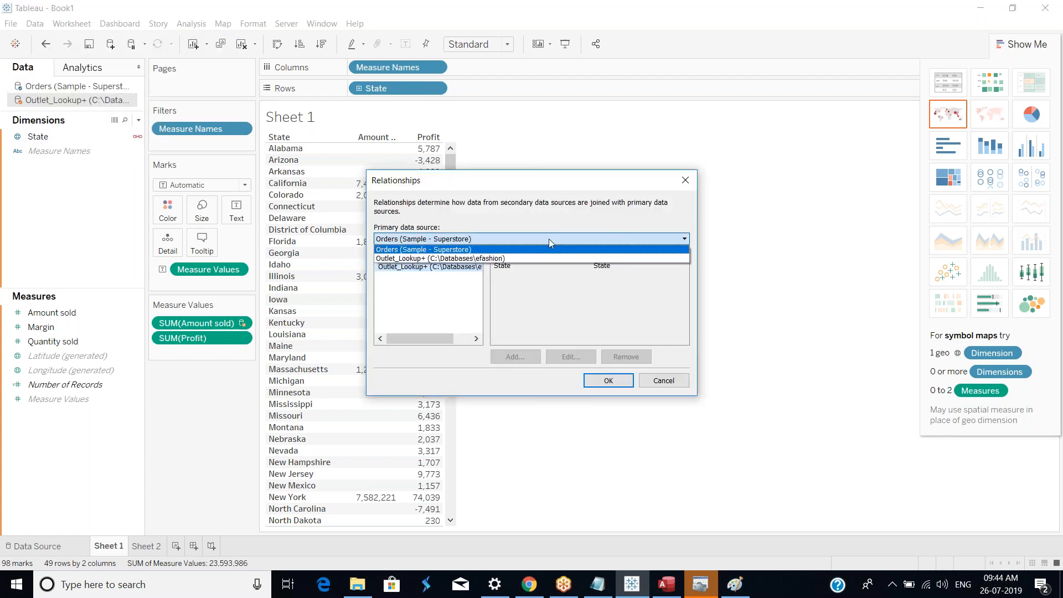
pyautogui.click(490, 259)
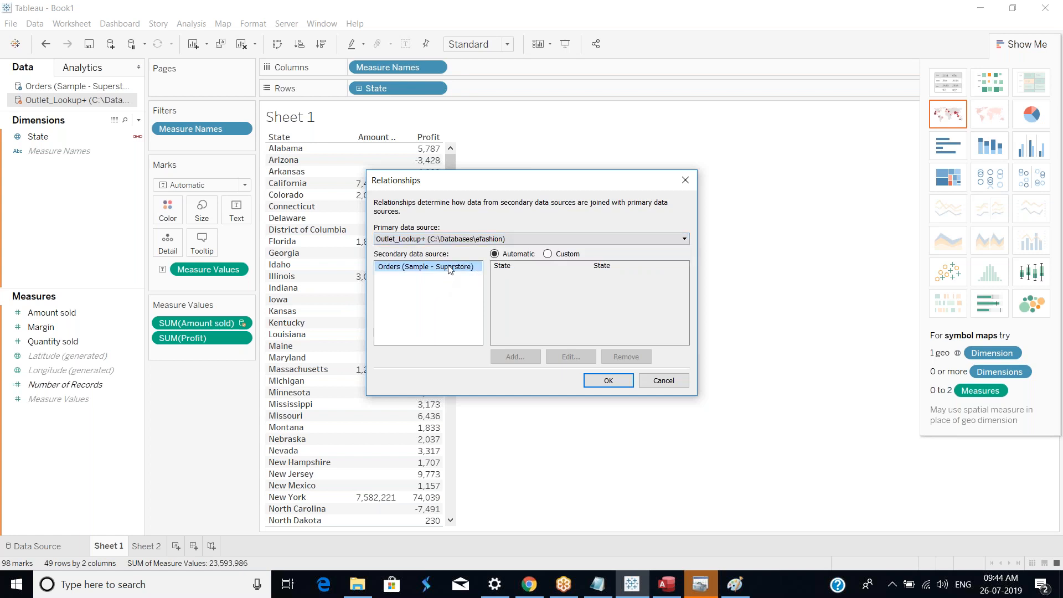
# Step: Confirm the relationship settings and toggle the State blending link off and back on
pyautogui.click(617, 384)
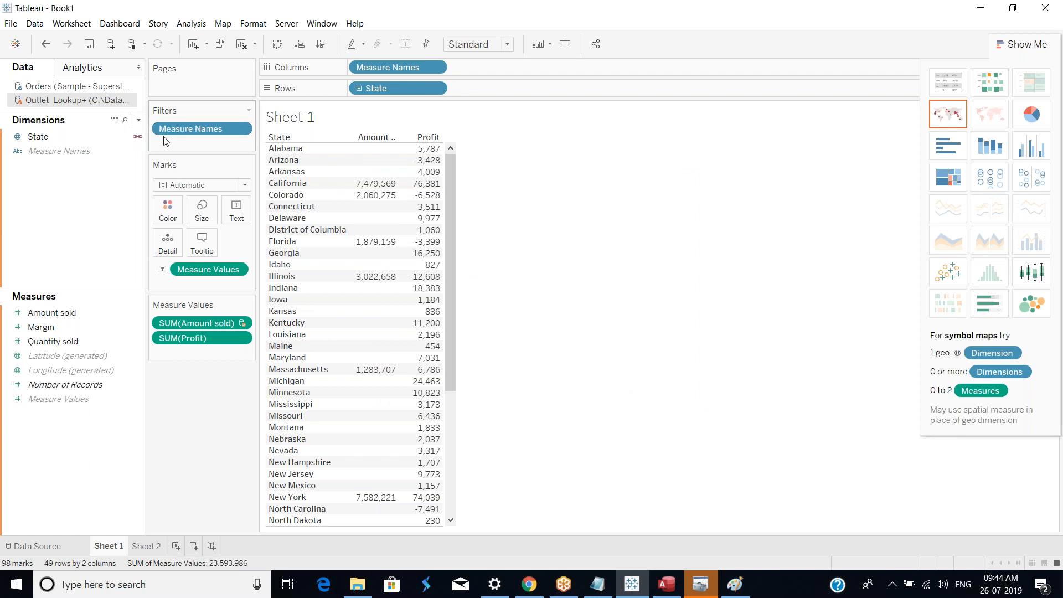
pyautogui.click(138, 138)
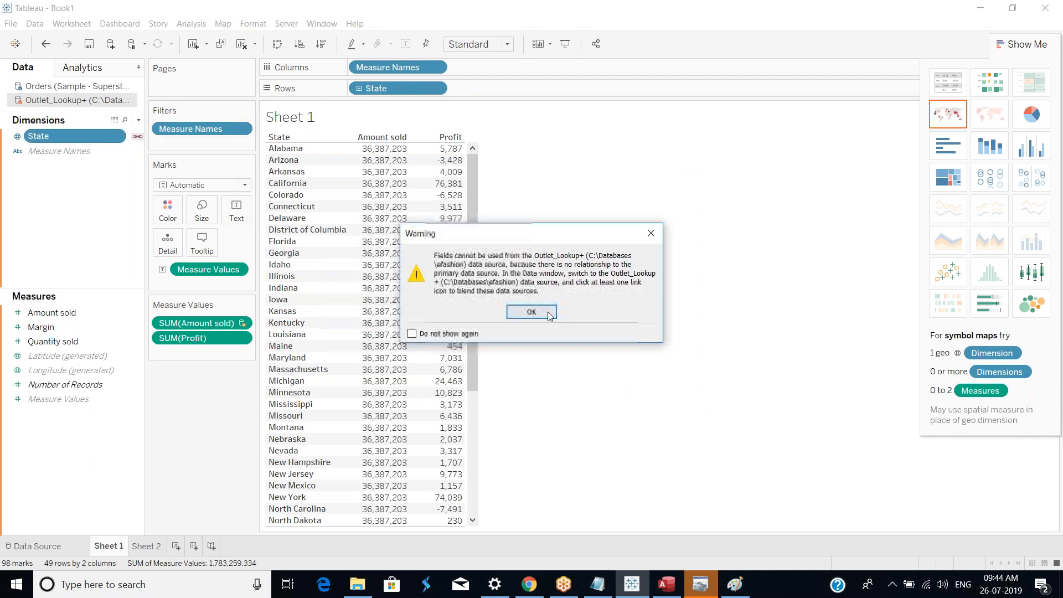
pyautogui.press('Return')
pyautogui.click(137, 138)
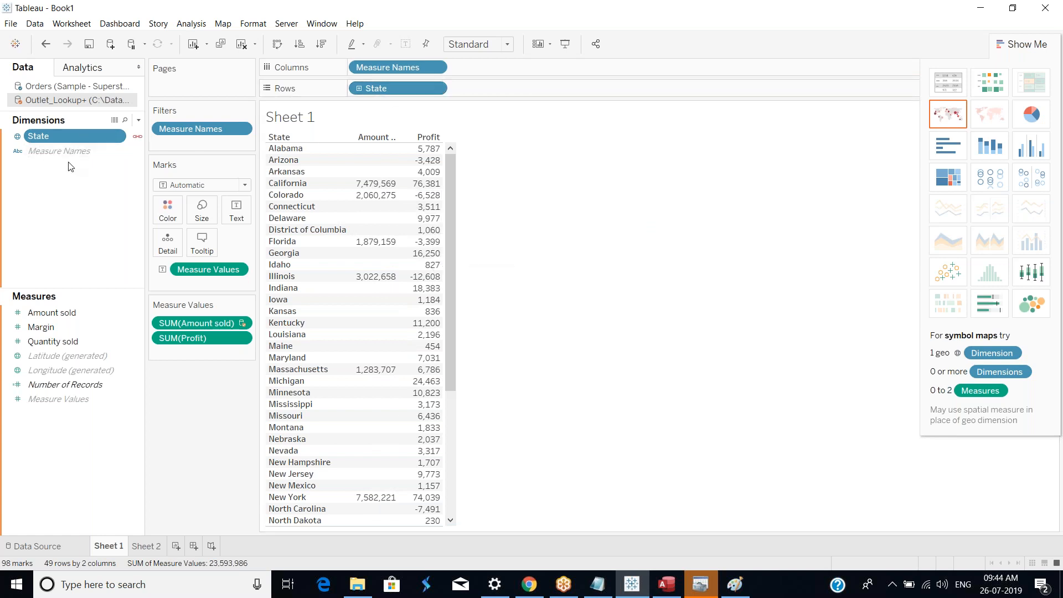
# Step: Re-drop the State field on Rows to refresh the blended State table
pyautogui.moveTo(383, 88); pyautogui.dragTo(357, 89)
pyautogui.click(533, 313)
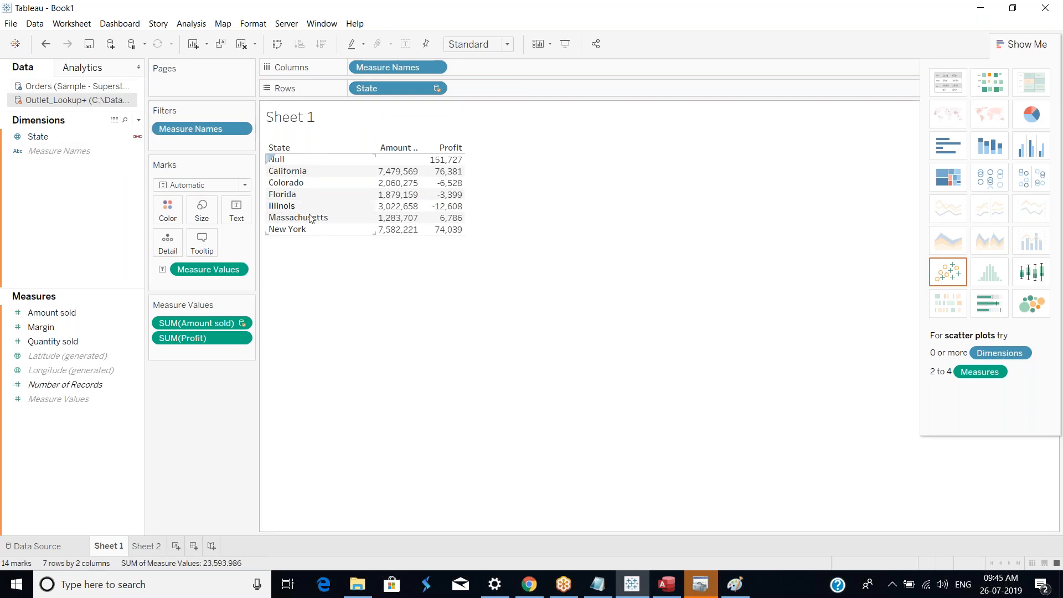
# Step: Switch between the two data sources and make Outlet_Lookup+ the primary data source in the relationships
pyautogui.click(106, 87)
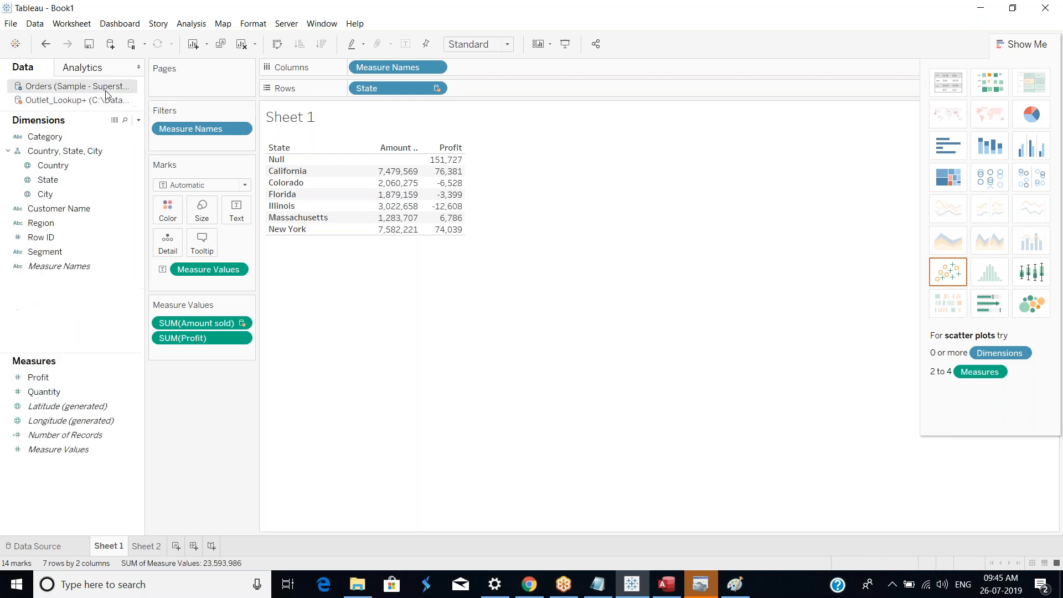
pyautogui.click(102, 103)
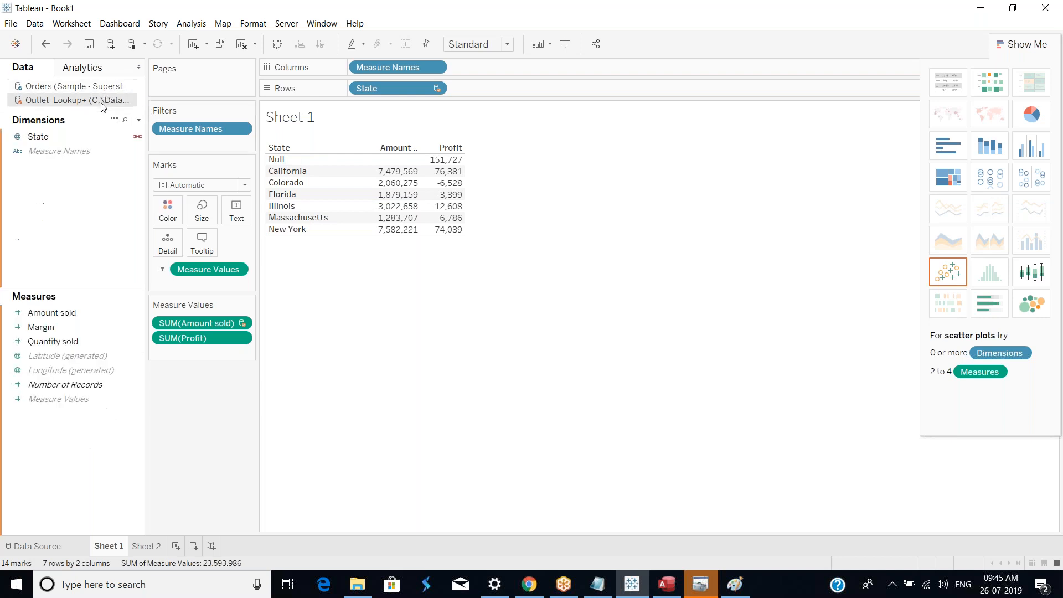
pyautogui.click(102, 90)
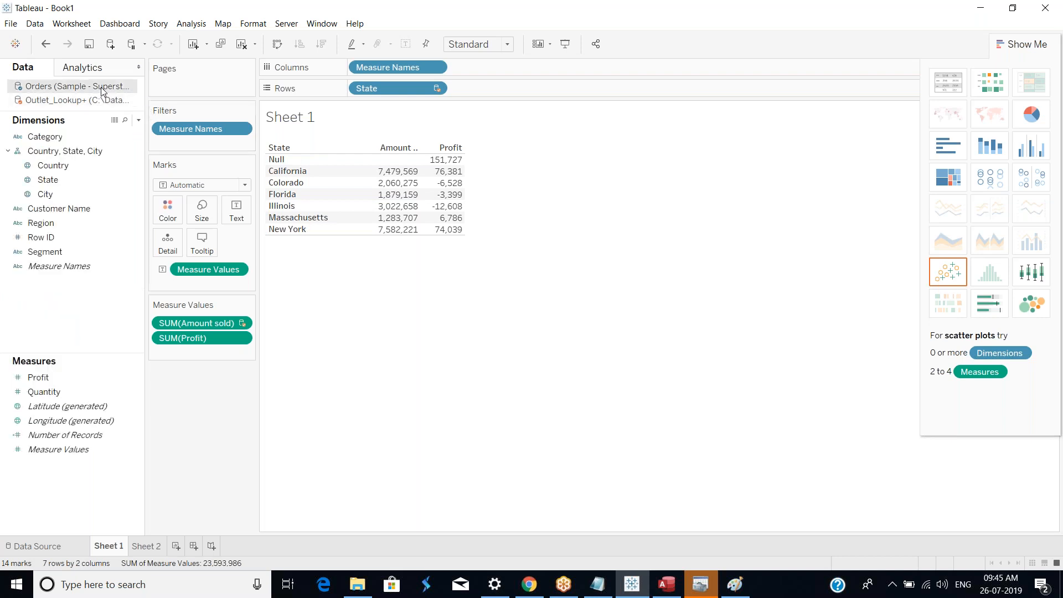
pyautogui.click(35, 24)
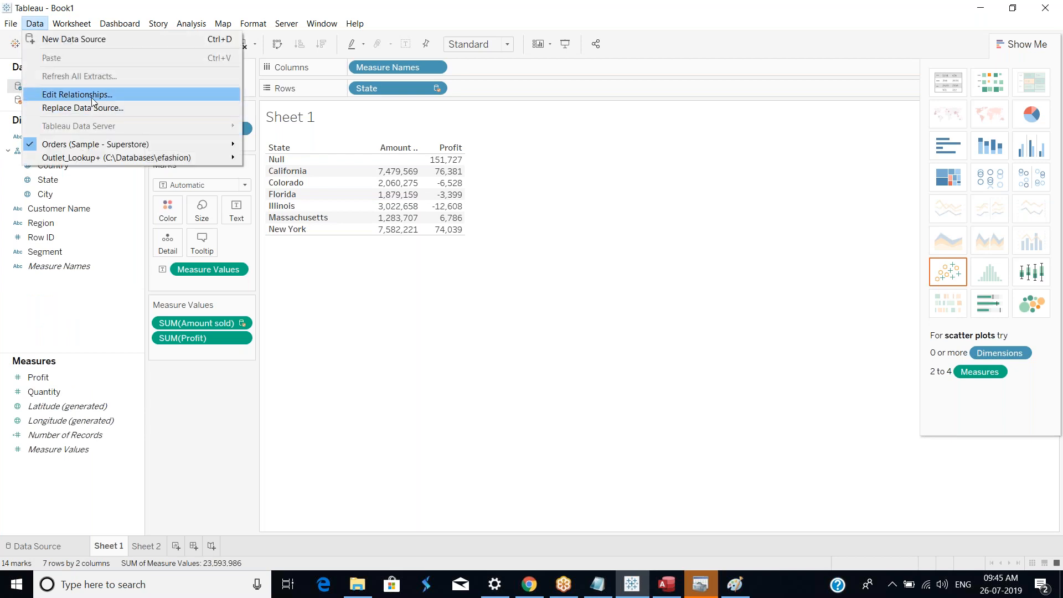
pyautogui.click(83, 98)
pyautogui.click(486, 240)
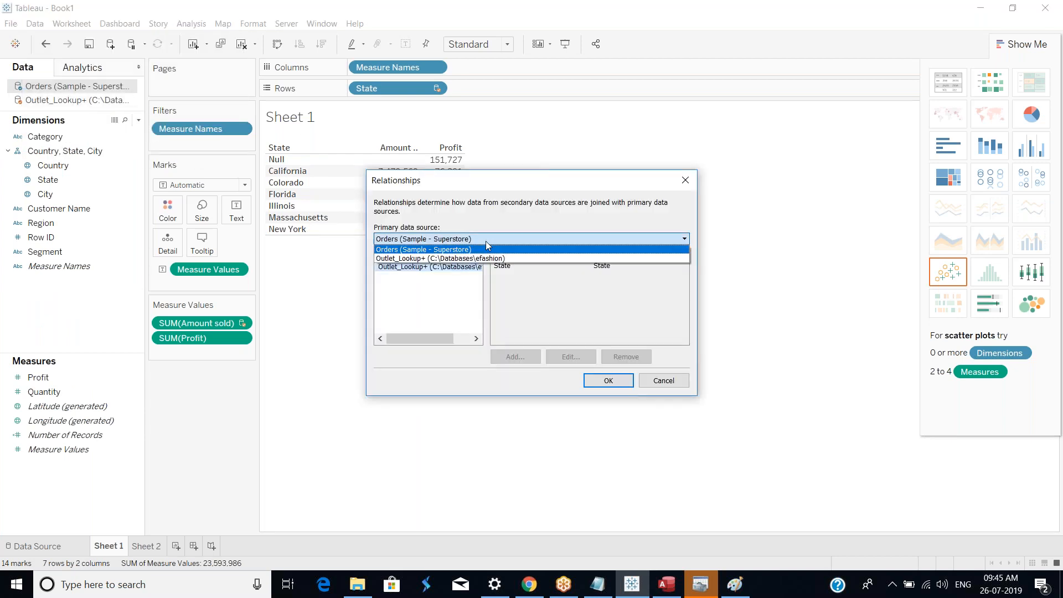
pyautogui.click(488, 257)
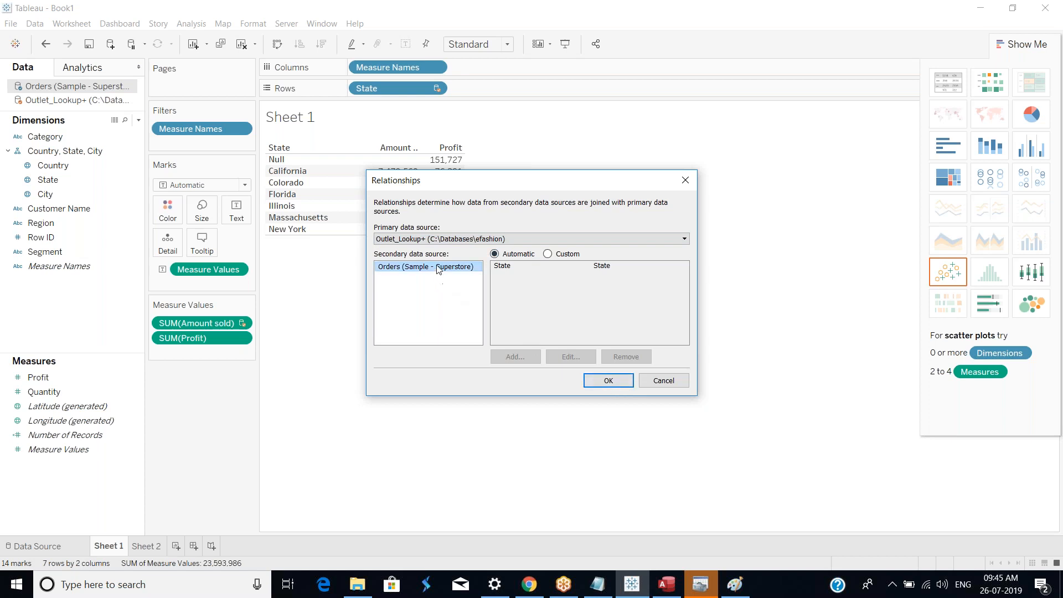
pyautogui.click(609, 381)
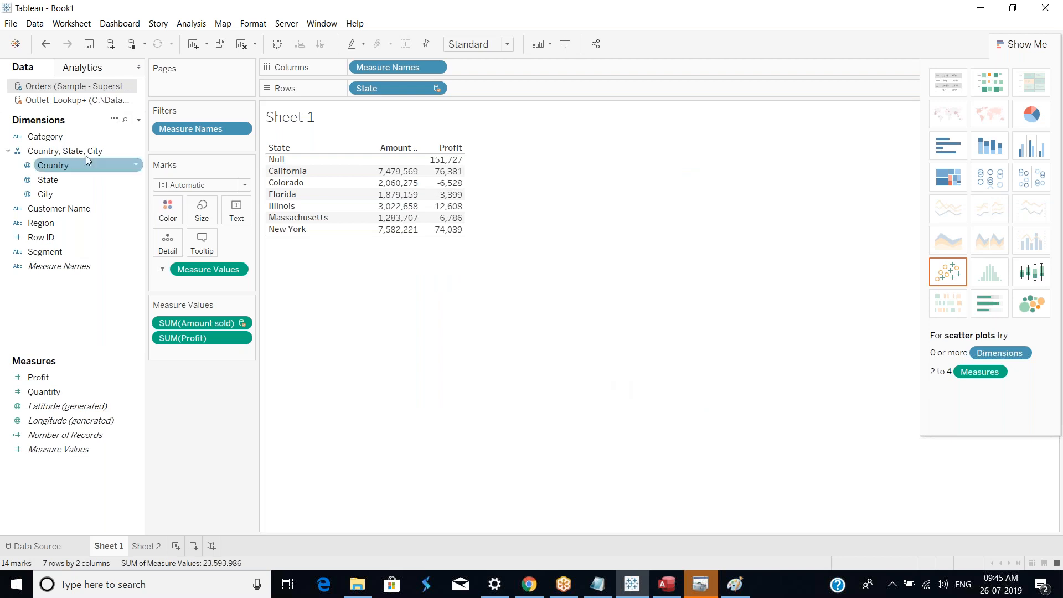
# Step: Reopen the relationships from the Orders source and choose Outlet_Lookup+ as the primary data source
pyautogui.click(106, 100)
pyautogui.click(118, 86)
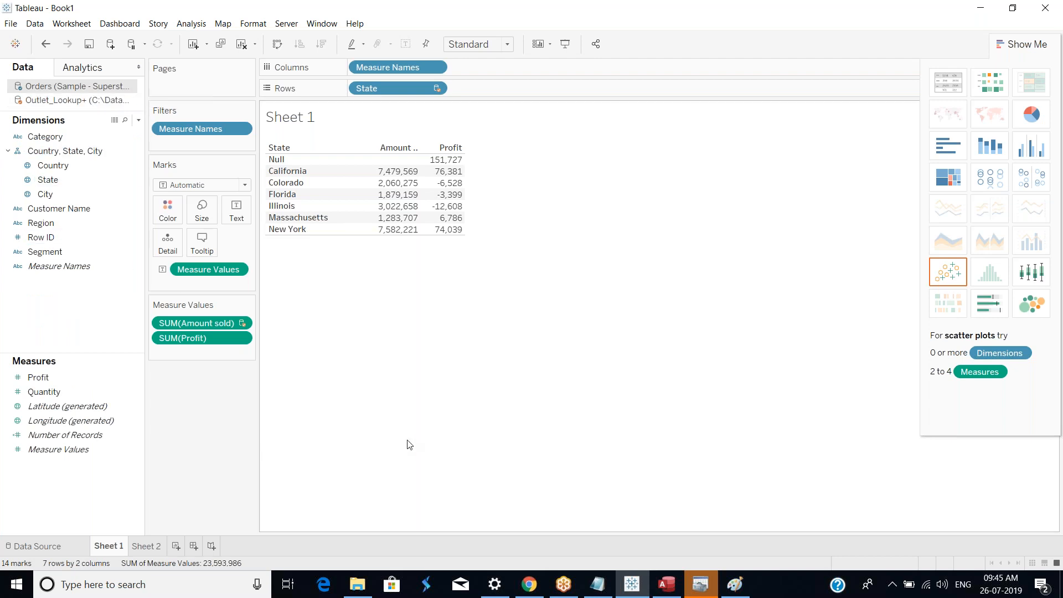
pyautogui.click(40, 31)
pyautogui.click(126, 100)
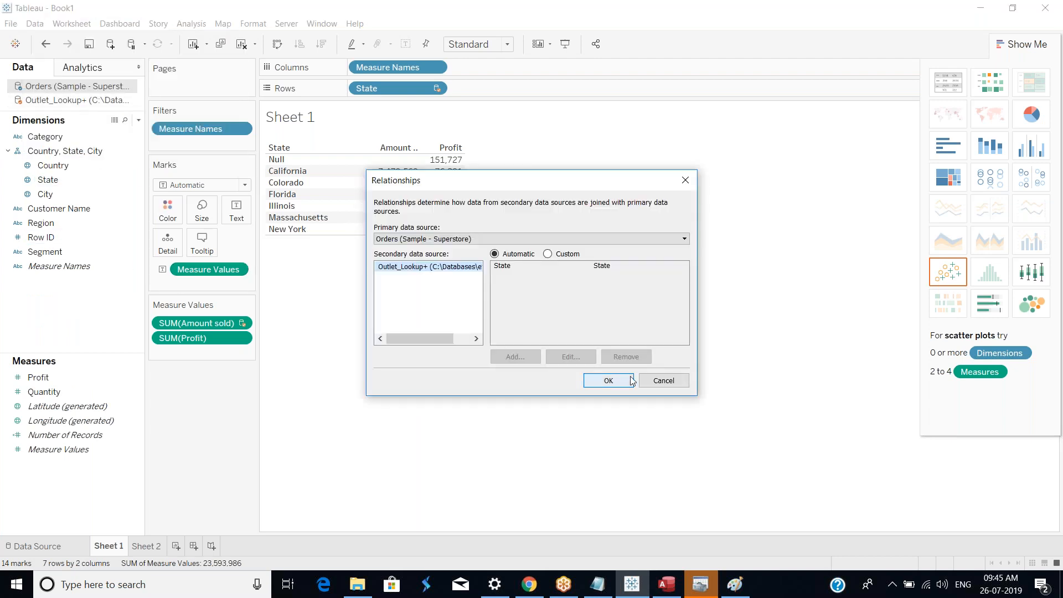
pyautogui.click(458, 240)
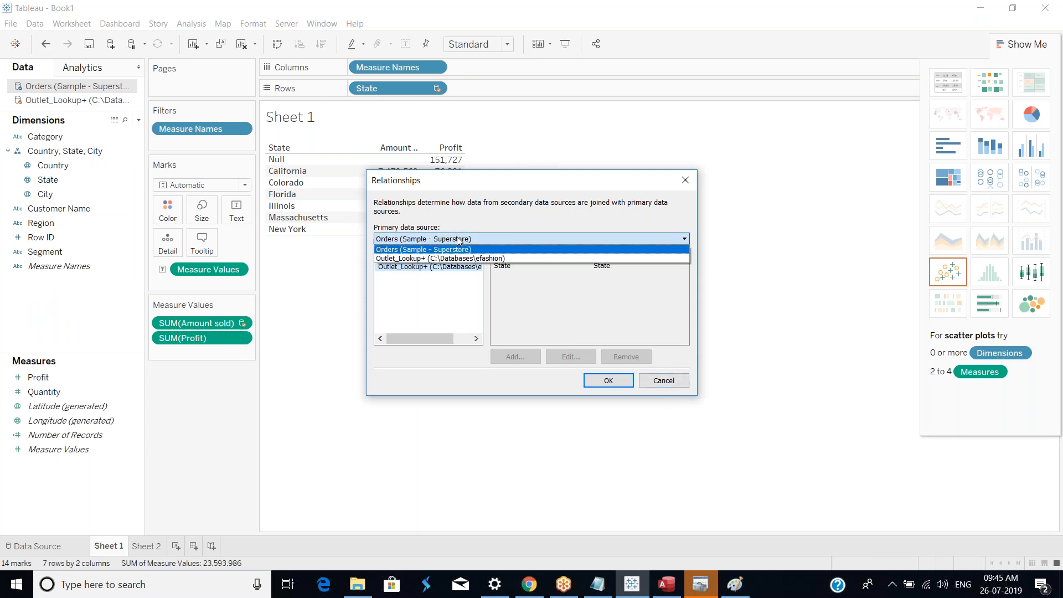
pyautogui.click(465, 258)
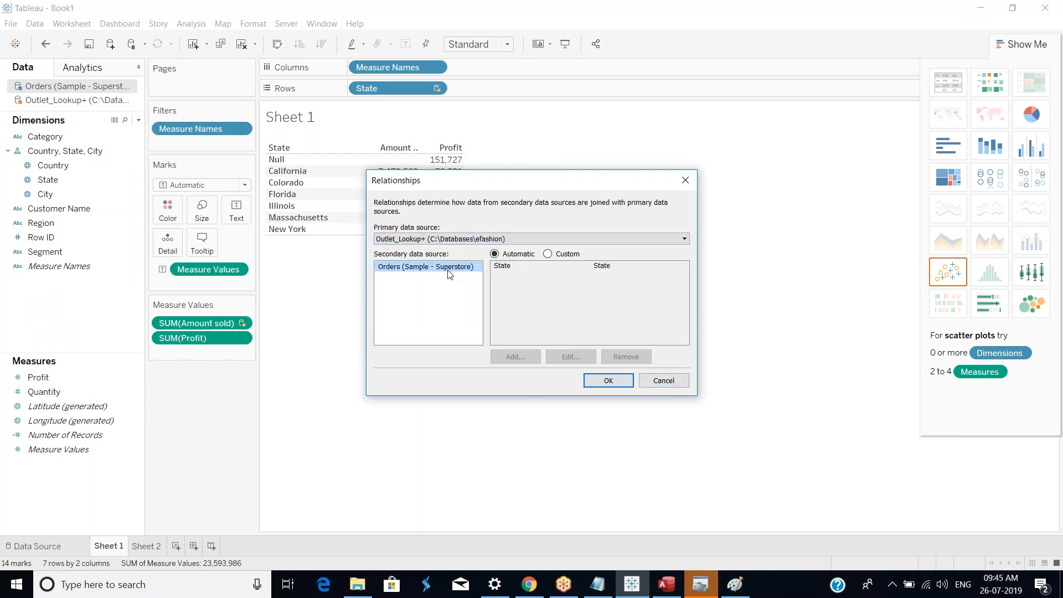
# Step: Define a custom relationship mapping Outlet_Lookup+ State to Orders State and confirm it
pyautogui.click(547, 254)
pyautogui.click(526, 357)
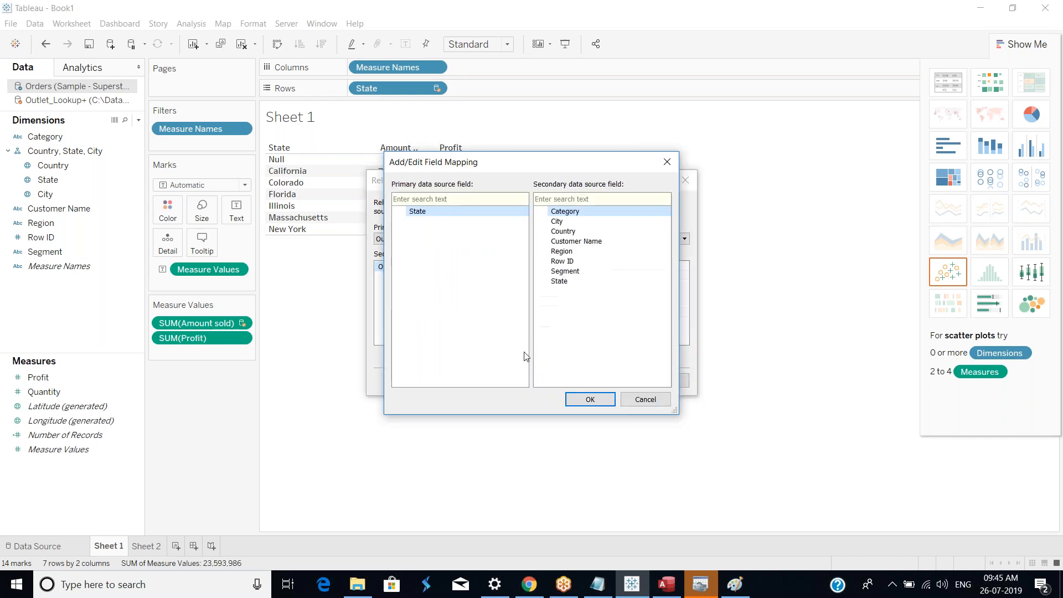
pyautogui.click(590, 399)
pyautogui.click(569, 310)
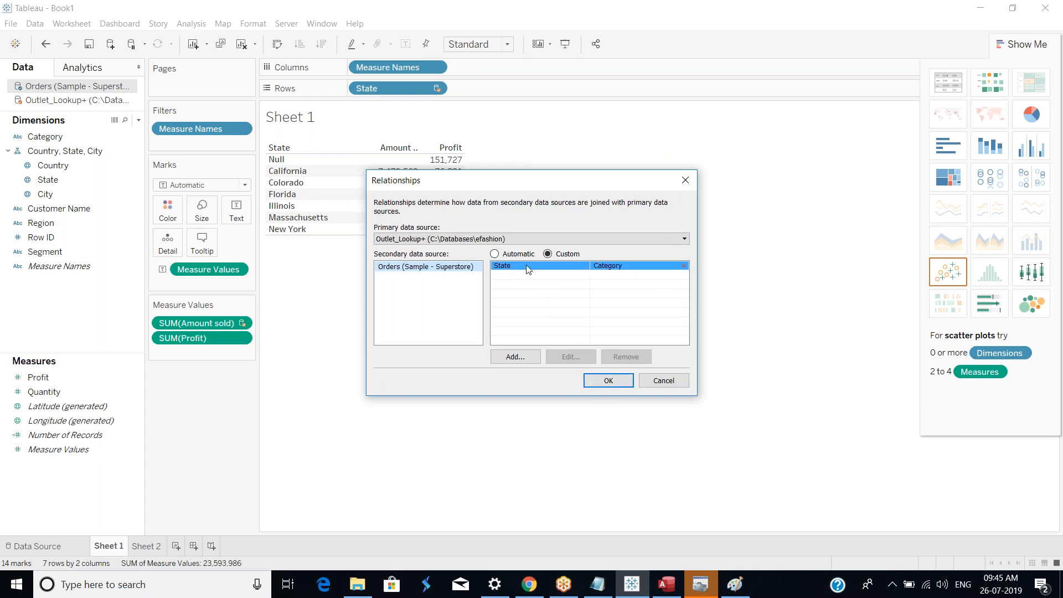
pyautogui.click(526, 358)
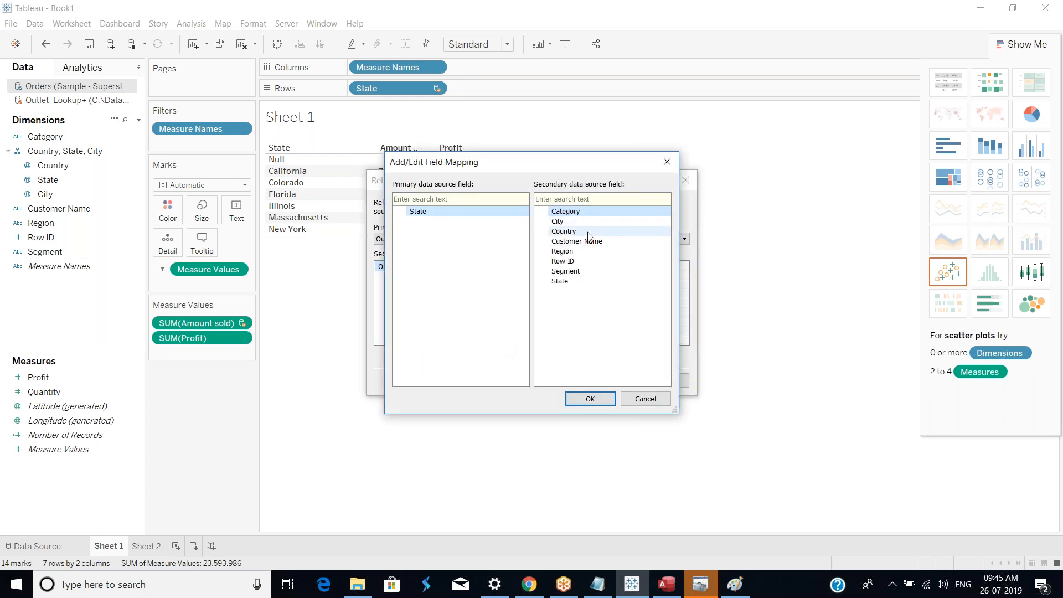
pyautogui.click(571, 281)
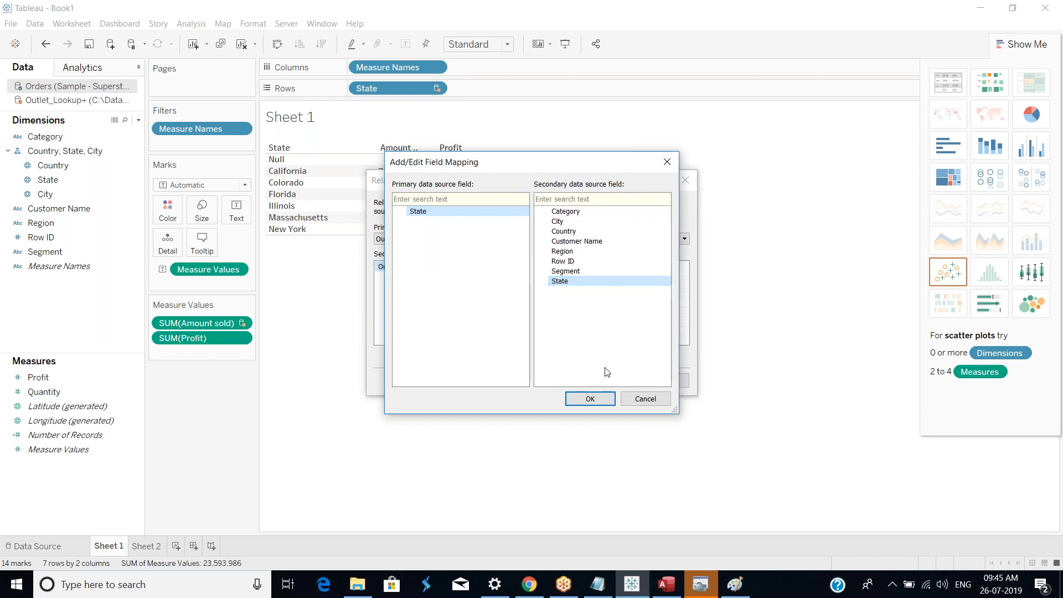
pyautogui.click(590, 399)
pyautogui.click(571, 310)
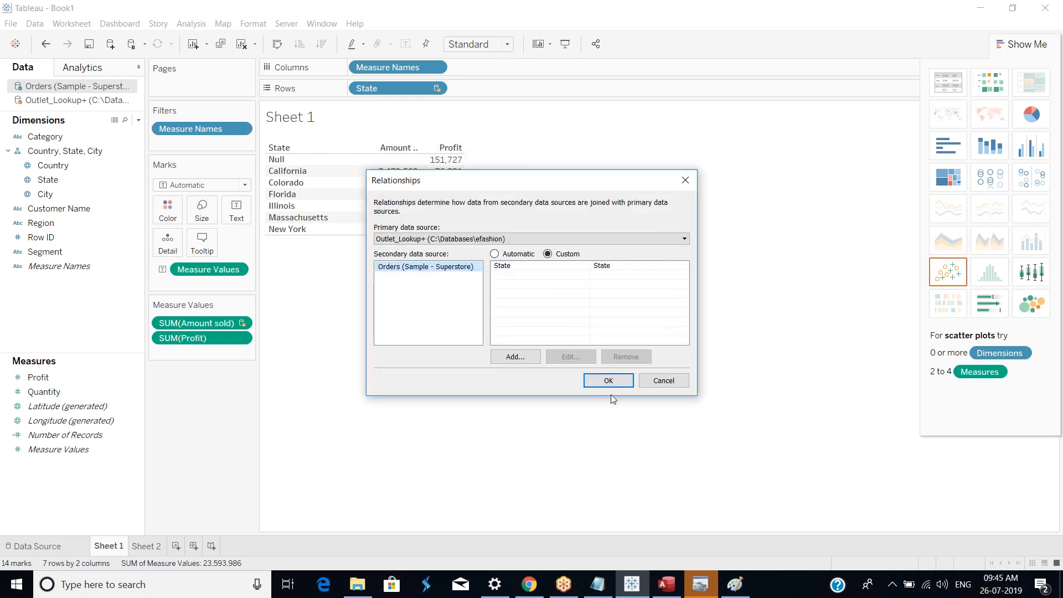
pyautogui.click(612, 381)
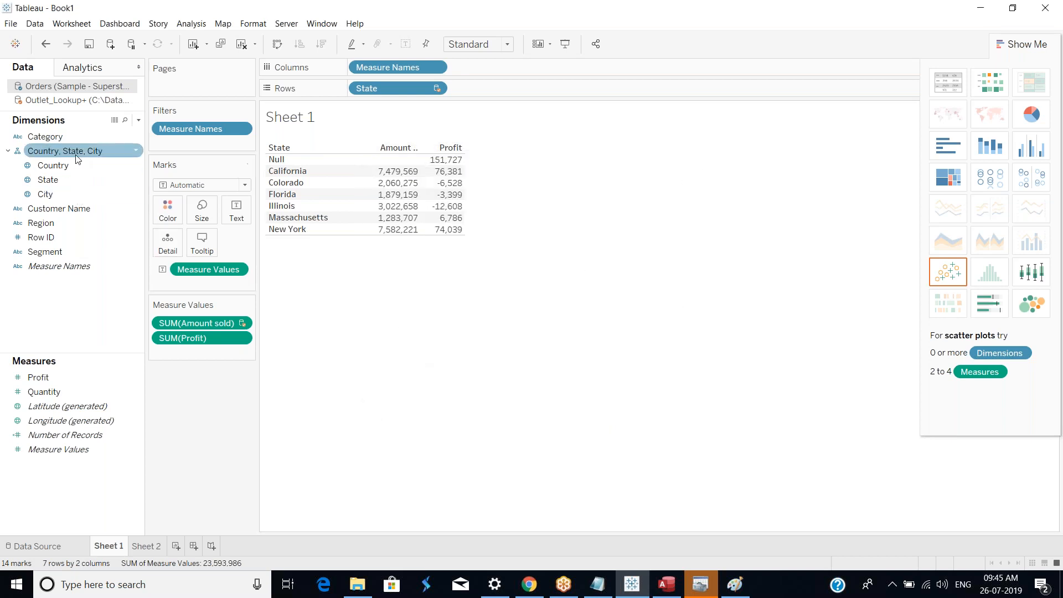
# Step: Toggle the State blending link for Outlet_Lookup+ off and back on
pyautogui.click(84, 102)
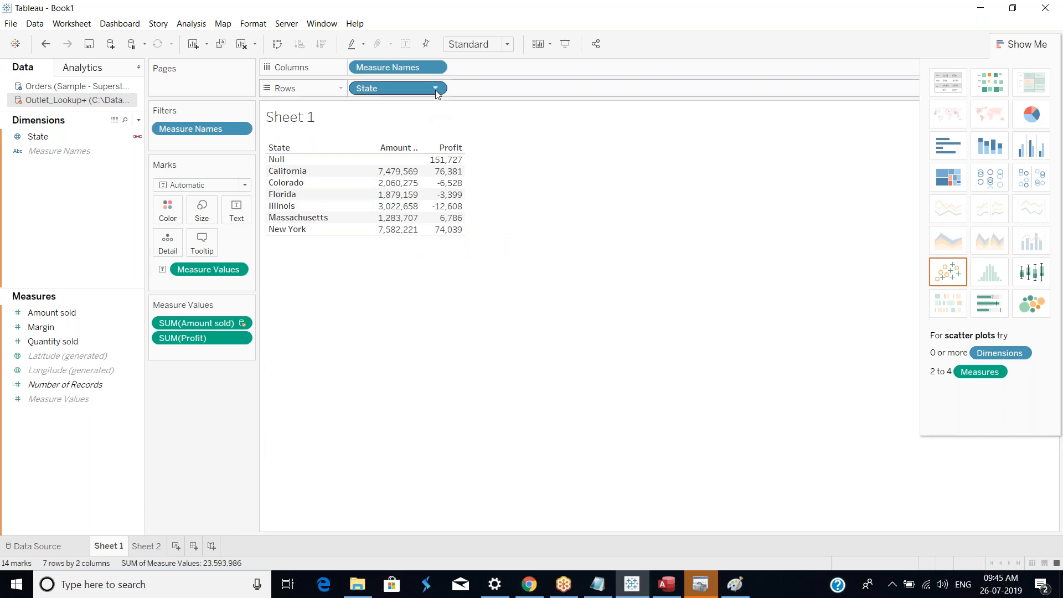
pyautogui.click(142, 140)
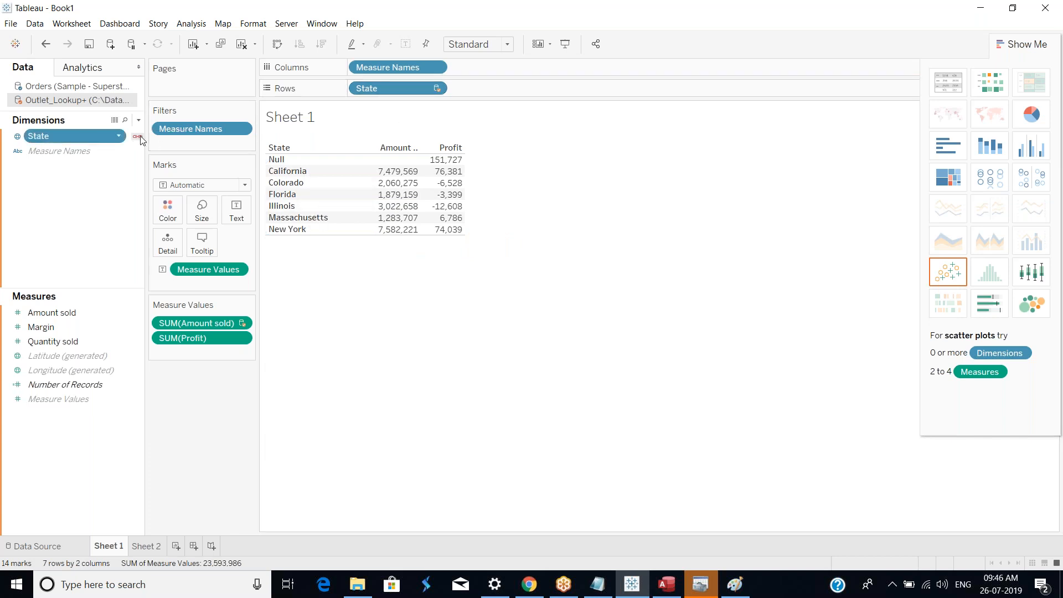
pyautogui.click(533, 312)
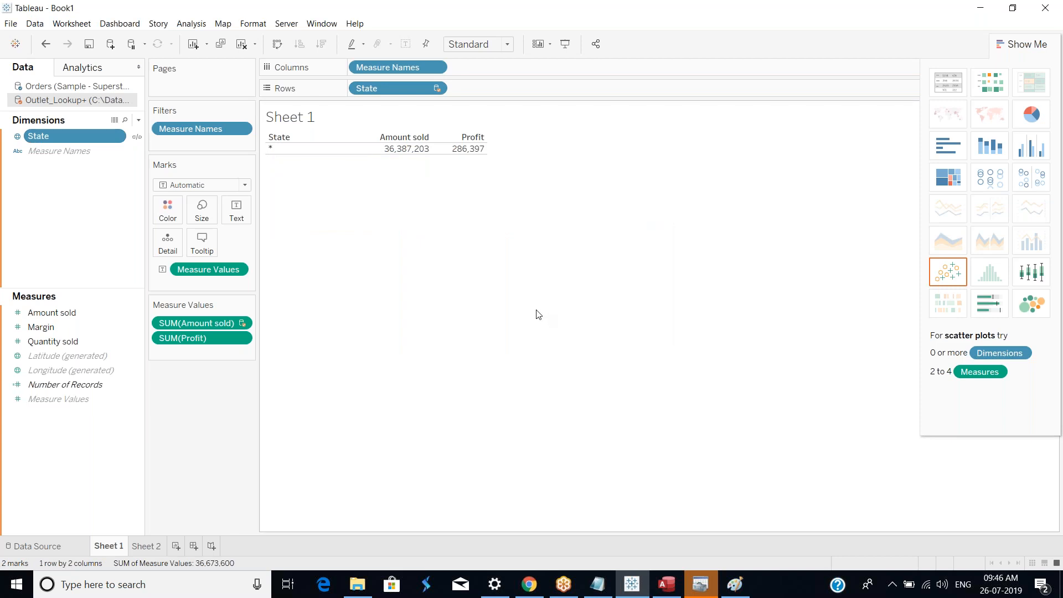
pyautogui.moveTo(411, 156)
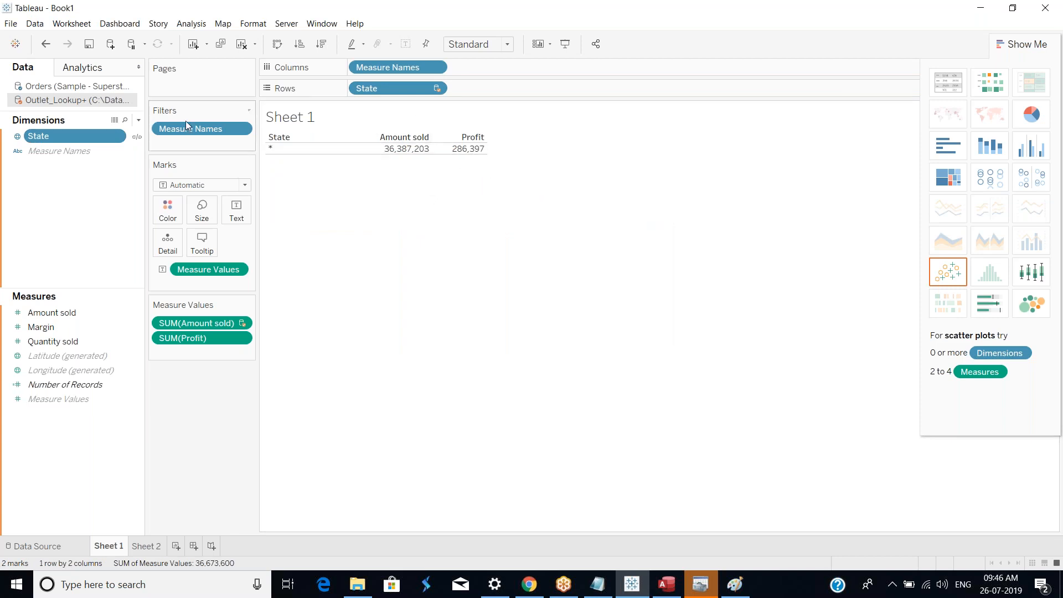
pyautogui.click(136, 138)
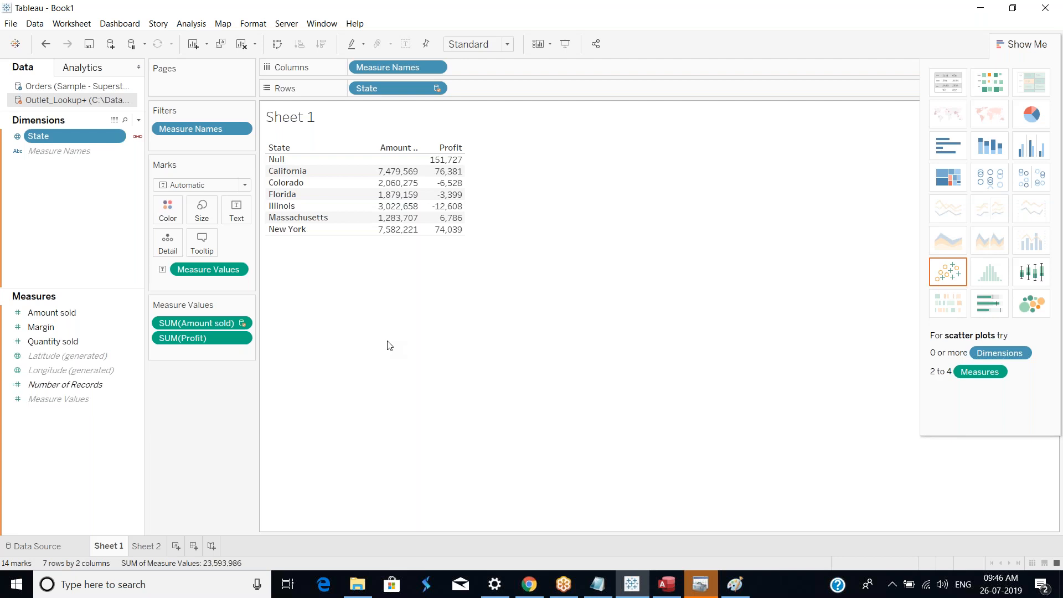
# Step: Review the data source page, then return to Sheet 1 and inspect the New York amount sold
pyautogui.click(46, 554)
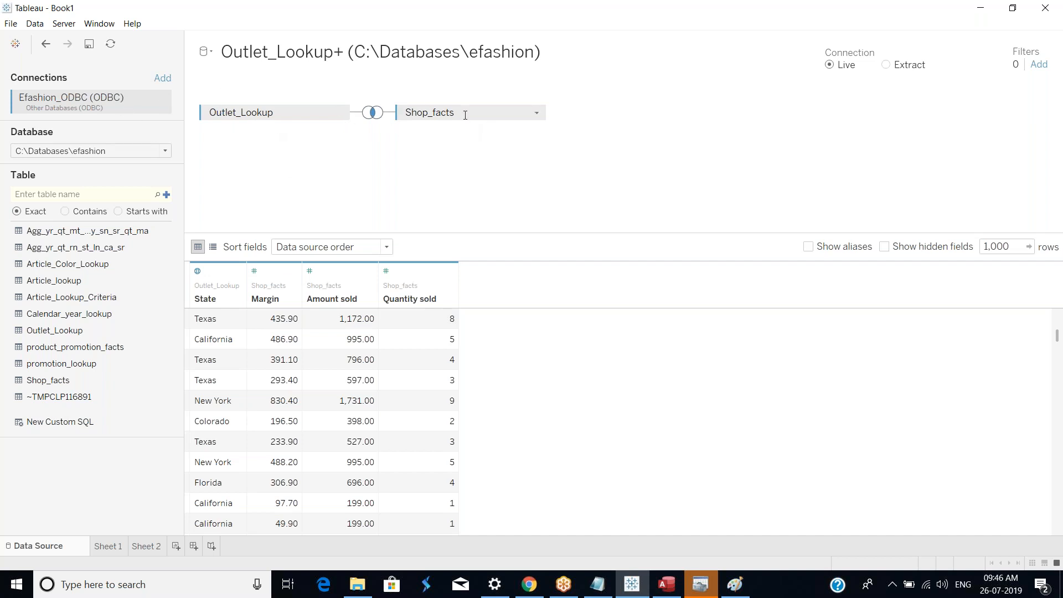
pyautogui.click(108, 547)
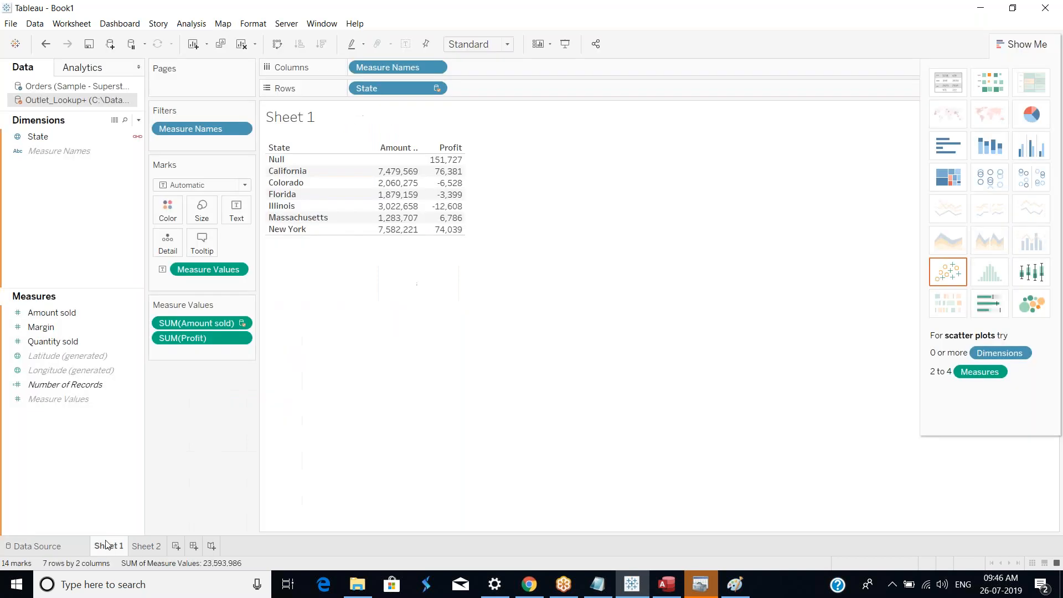
pyautogui.moveTo(107, 545)
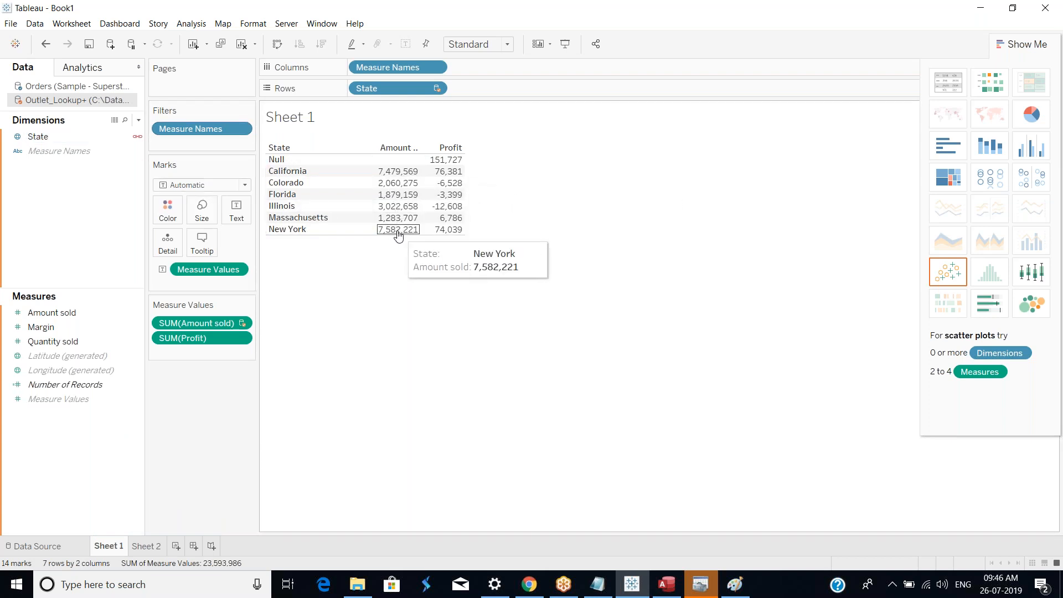
# Step: With Orders as primary, set a custom relationship mapping Orders Category to Outlet_Lookup+ State
pyautogui.click(39, 24)
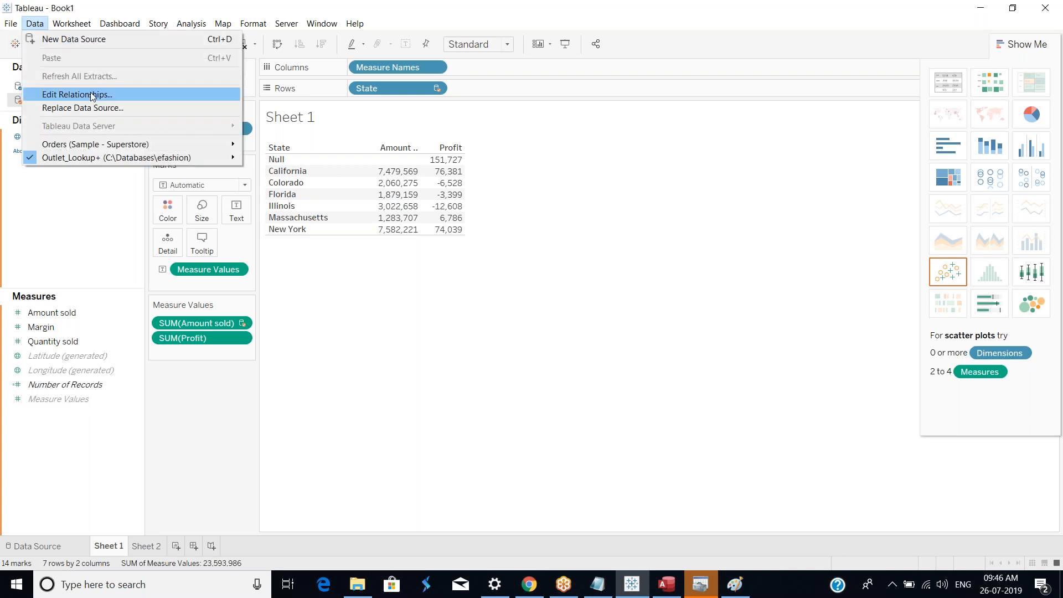
pyautogui.click(103, 97)
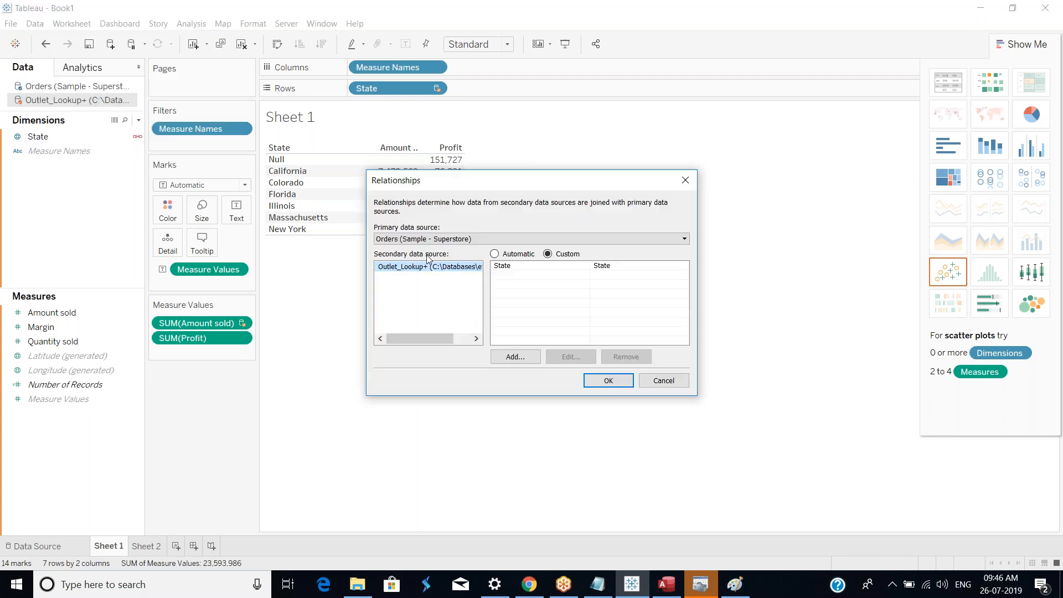
pyautogui.click(556, 268)
pyautogui.click(496, 255)
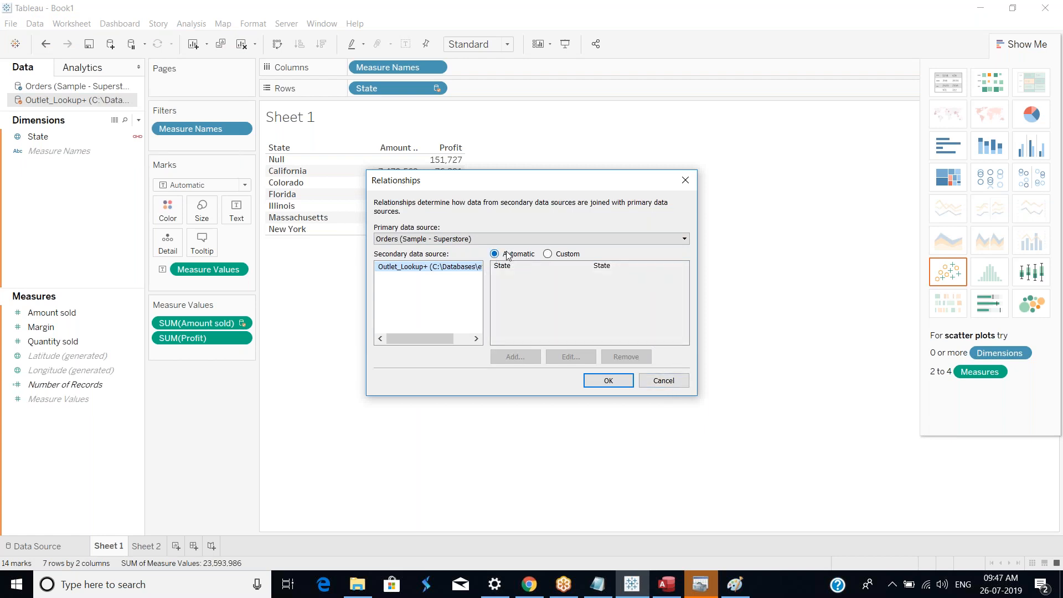
pyautogui.click(549, 255)
pyautogui.click(525, 357)
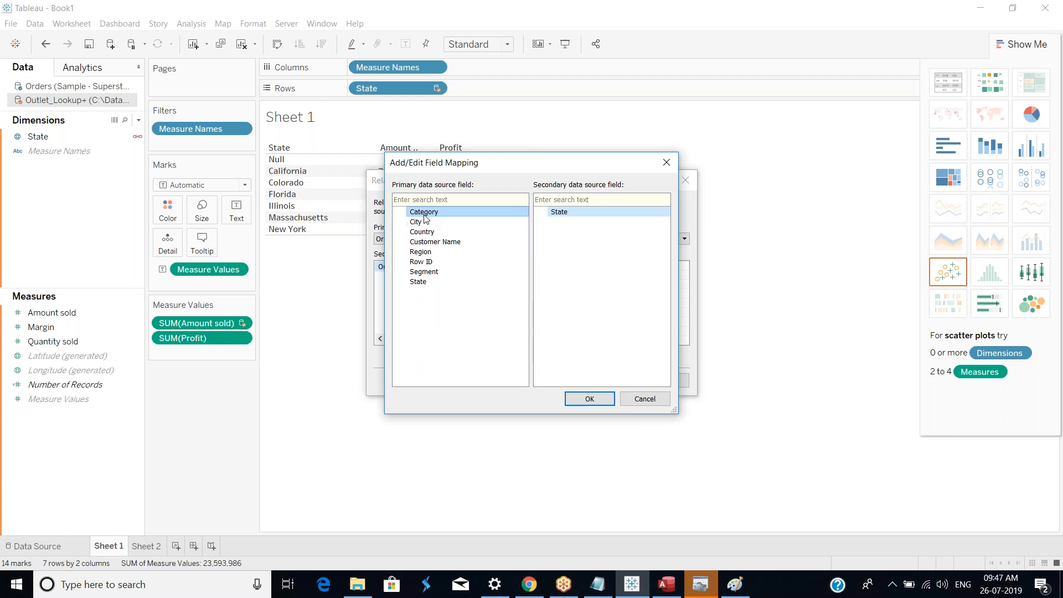
pyautogui.click(591, 398)
pyautogui.click(578, 311)
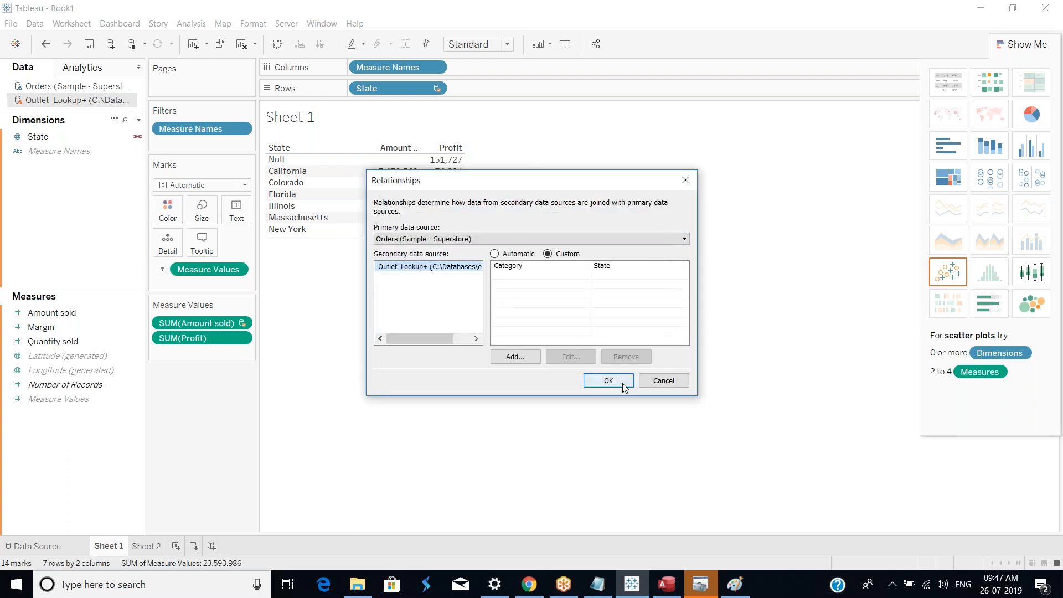
pyautogui.click(623, 384)
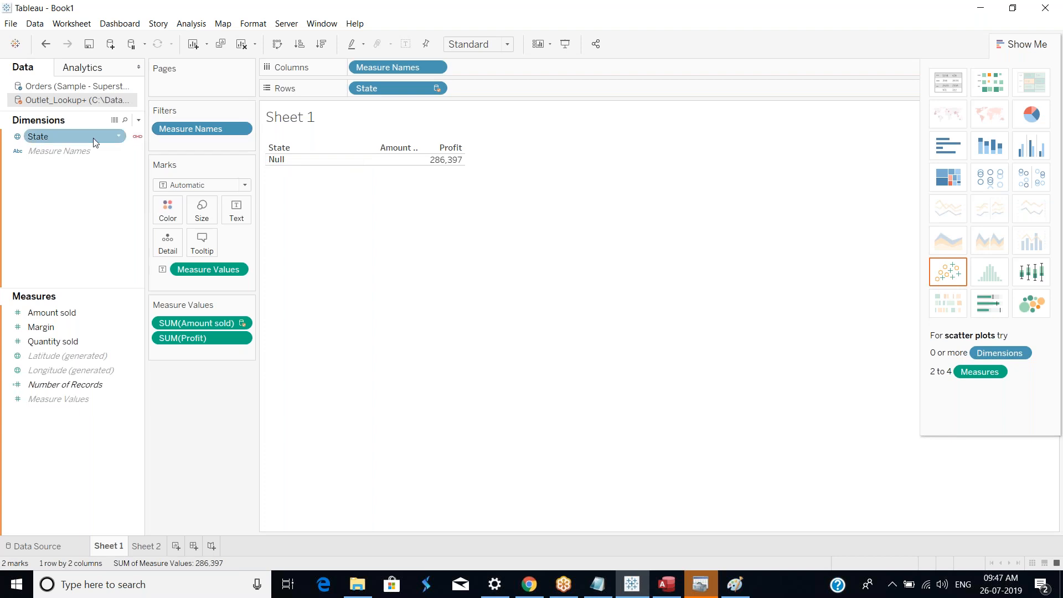
# Step: Edit the blending relationships so Orders State maps to Outlet_Lookup+ State, replacing the existing custom mapping
pyautogui.click(35, 23)
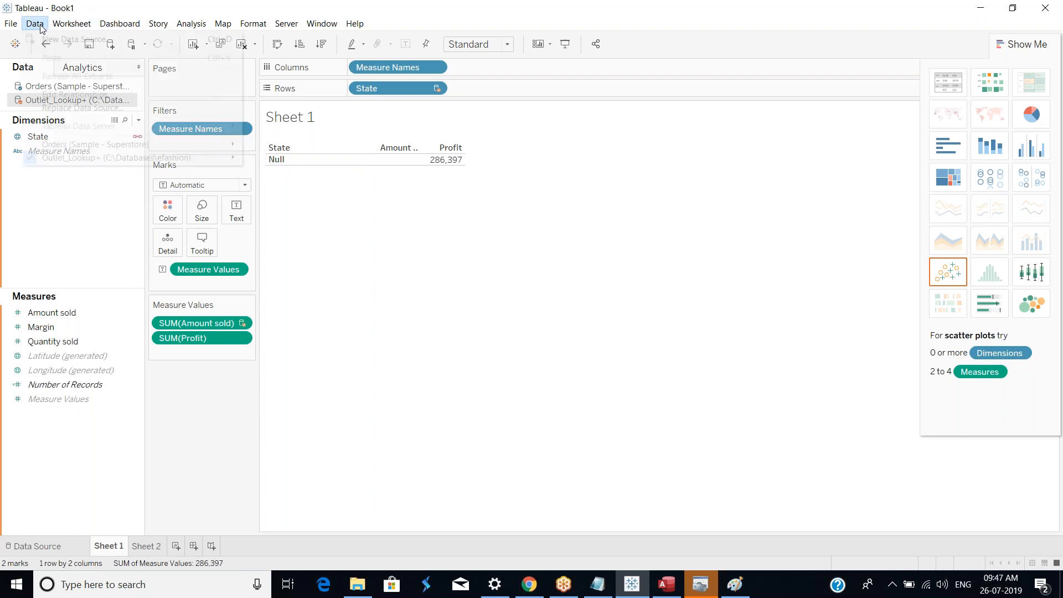
pyautogui.click(75, 95)
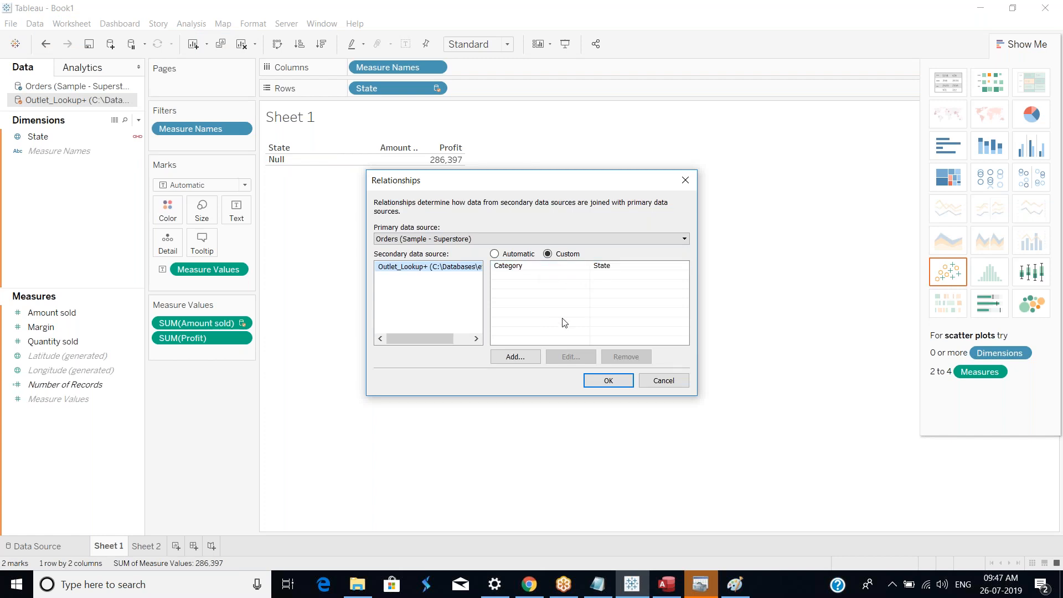
pyautogui.click(525, 357)
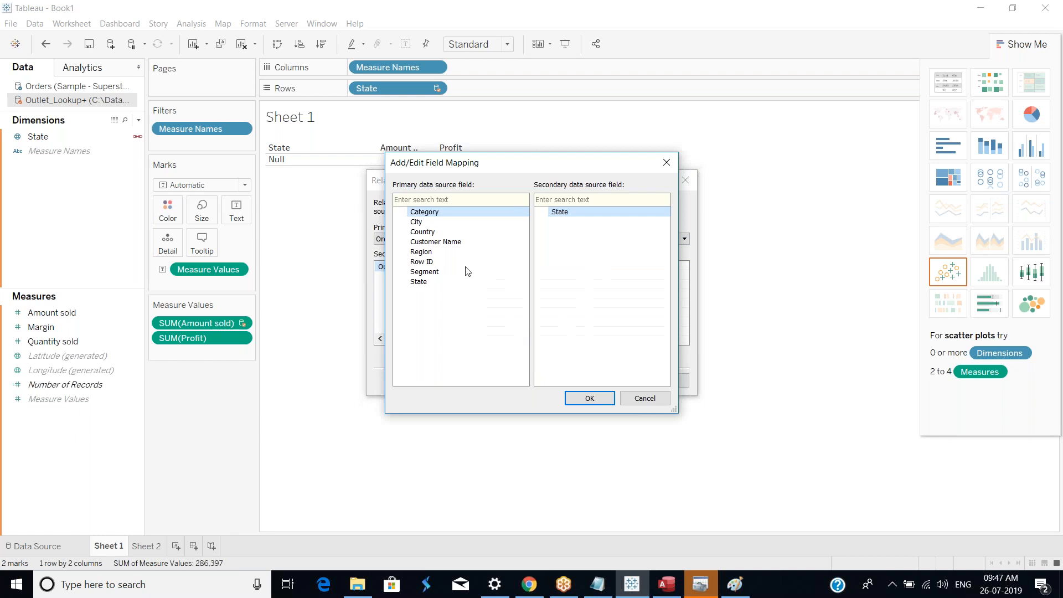
pyautogui.click(419, 281)
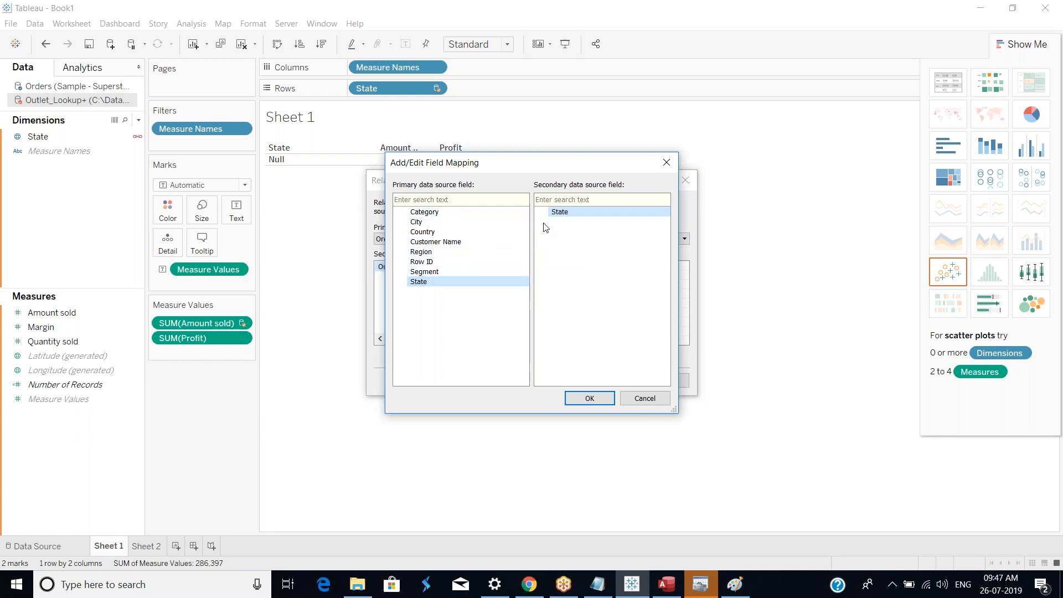
pyautogui.click(590, 393)
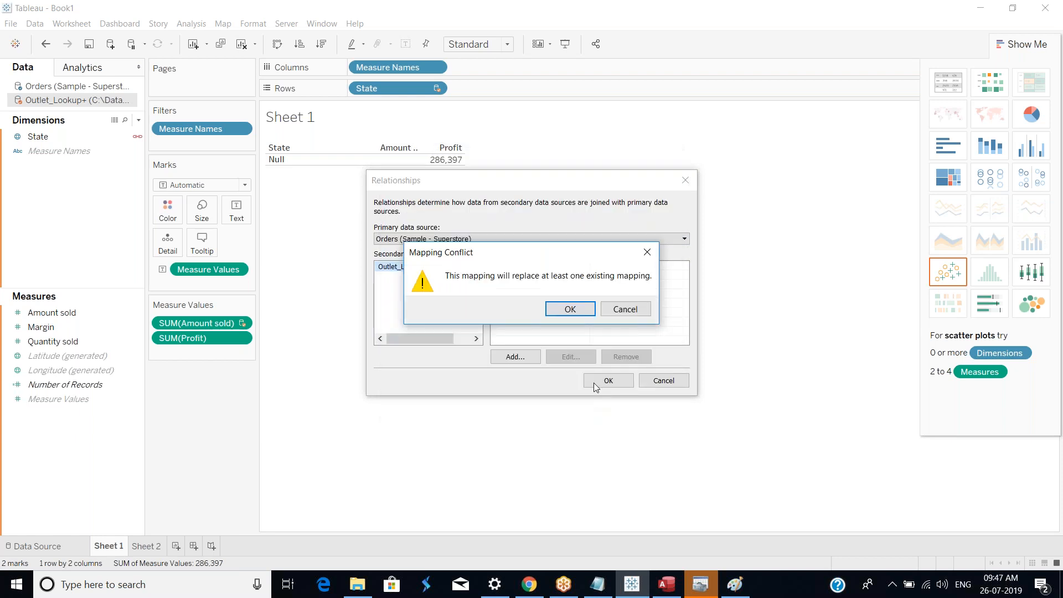
pyautogui.click(583, 317)
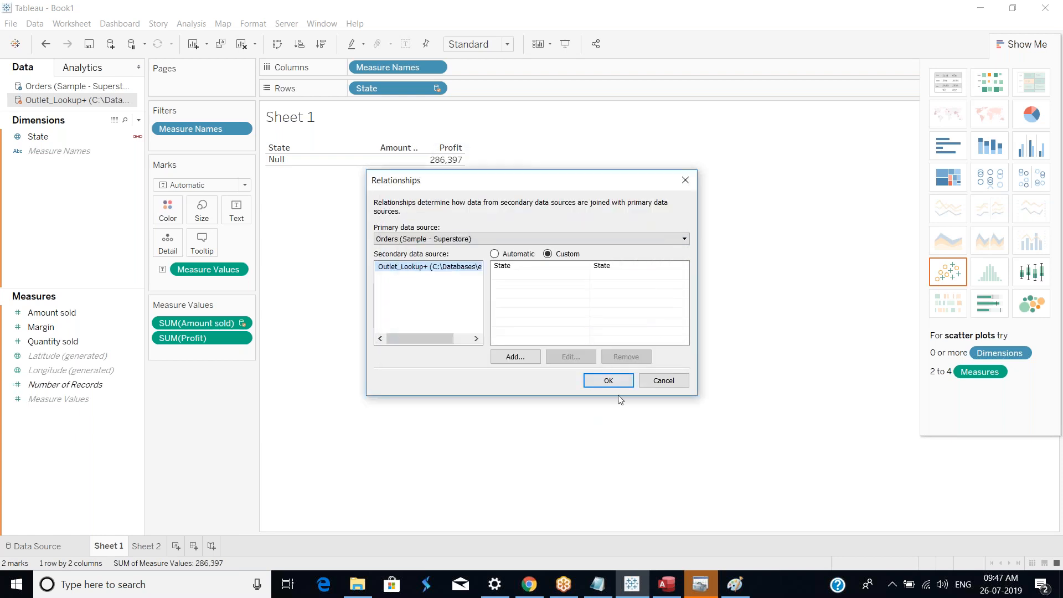
pyautogui.click(609, 381)
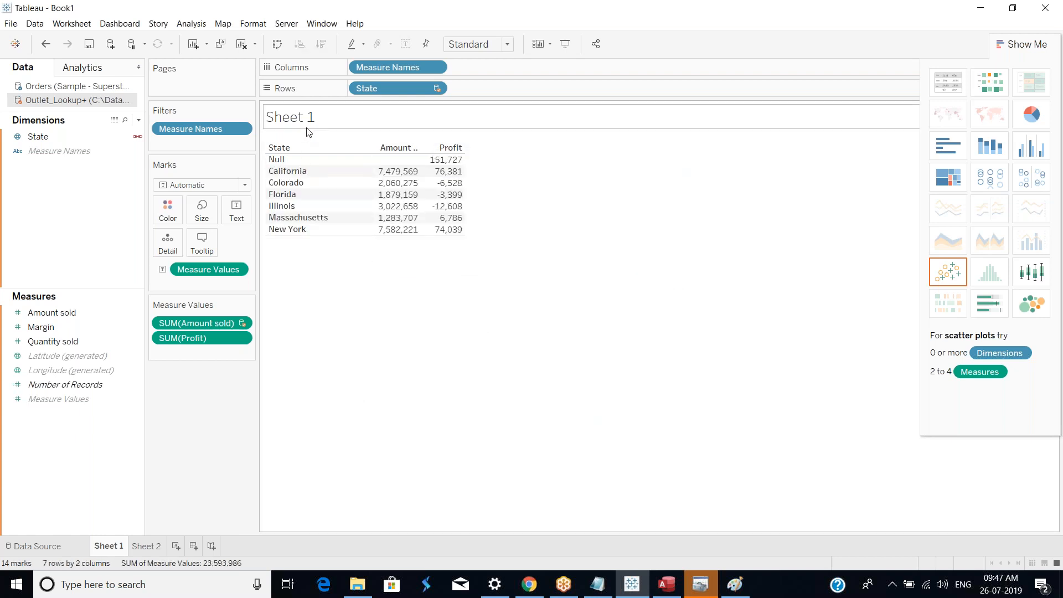
# Step: Make Orders the active data source and remove the State field from Rows
pyautogui.click(92, 86)
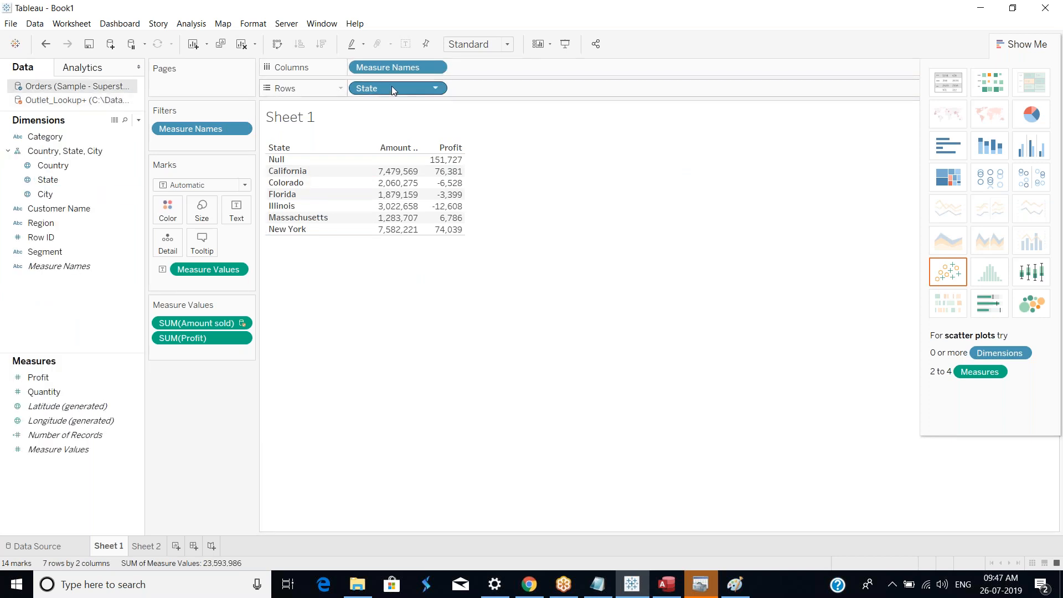
pyautogui.click(440, 90)
pyautogui.click(394, 89)
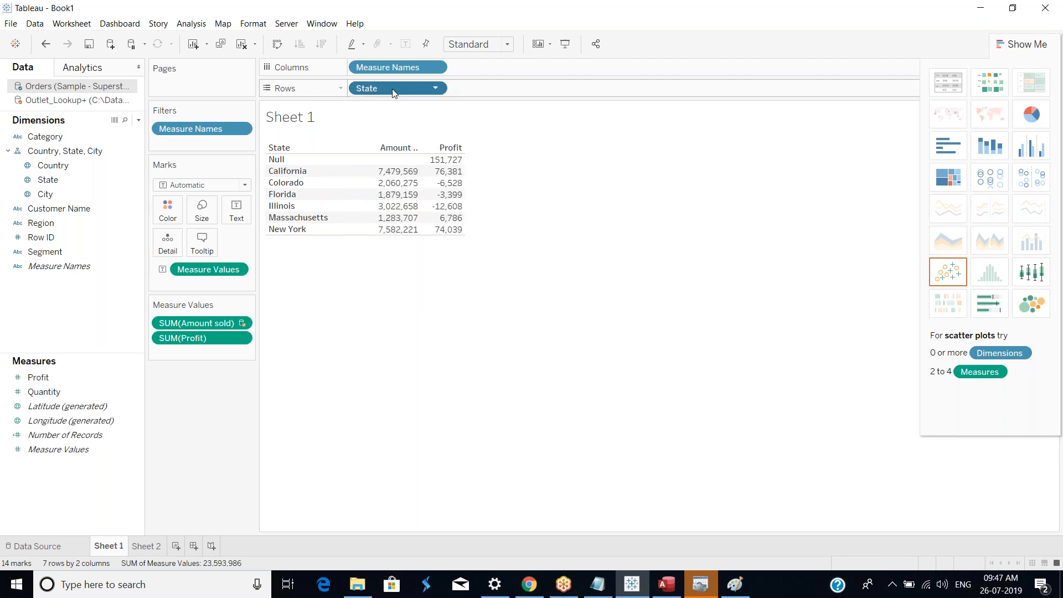
pyautogui.moveTo(372, 90); pyautogui.dragTo(391, 5)
pyautogui.click(516, 308)
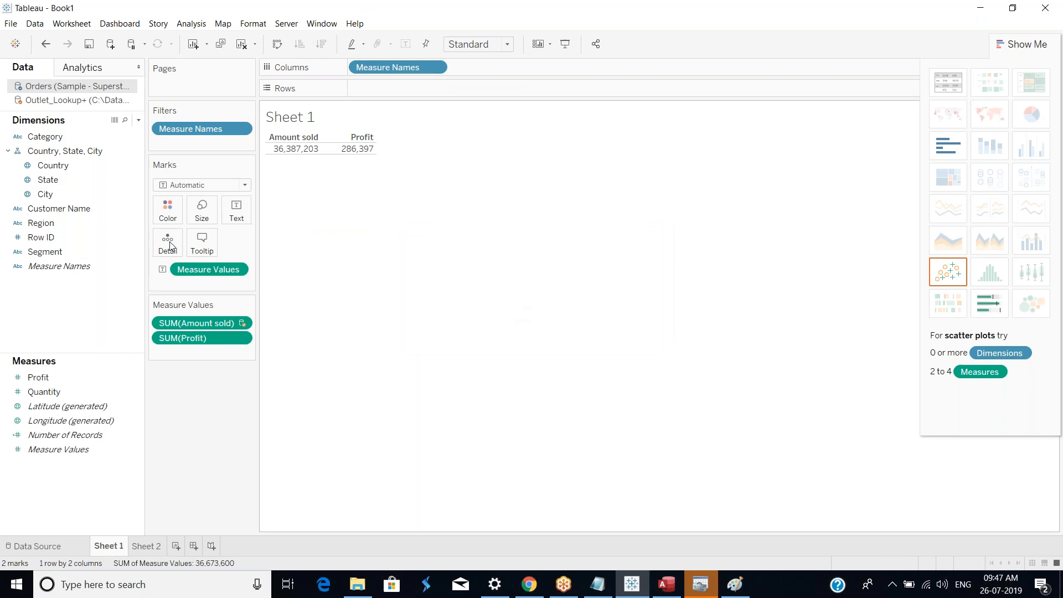
# Step: Place the Orders State dimension on Rows and check the amount sold for California
pyautogui.click(52, 182)
pyautogui.moveTo(53, 183); pyautogui.dragTo(382, 91)
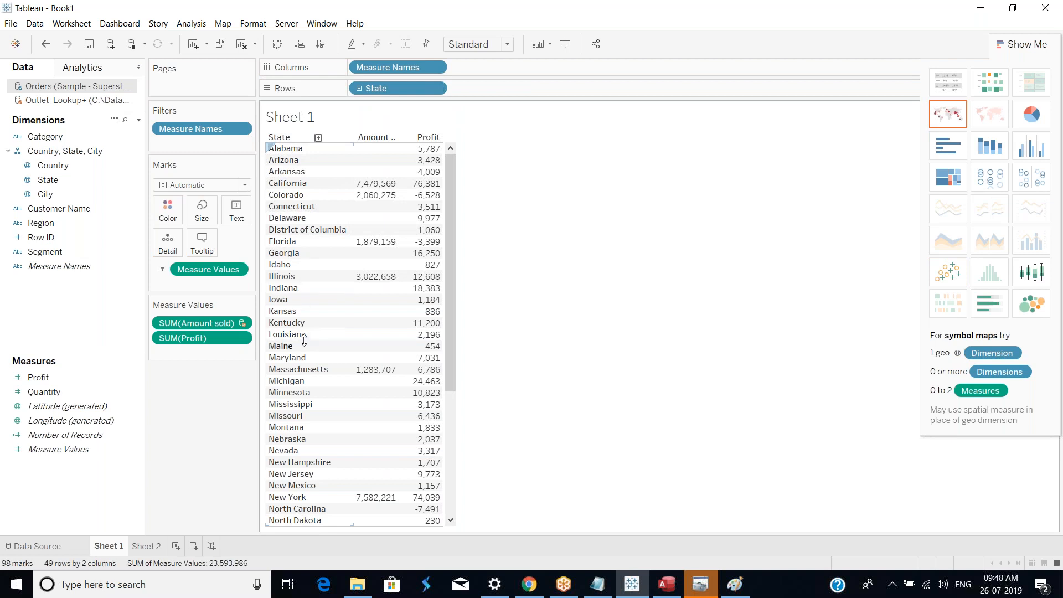
pyautogui.moveTo(380, 187)
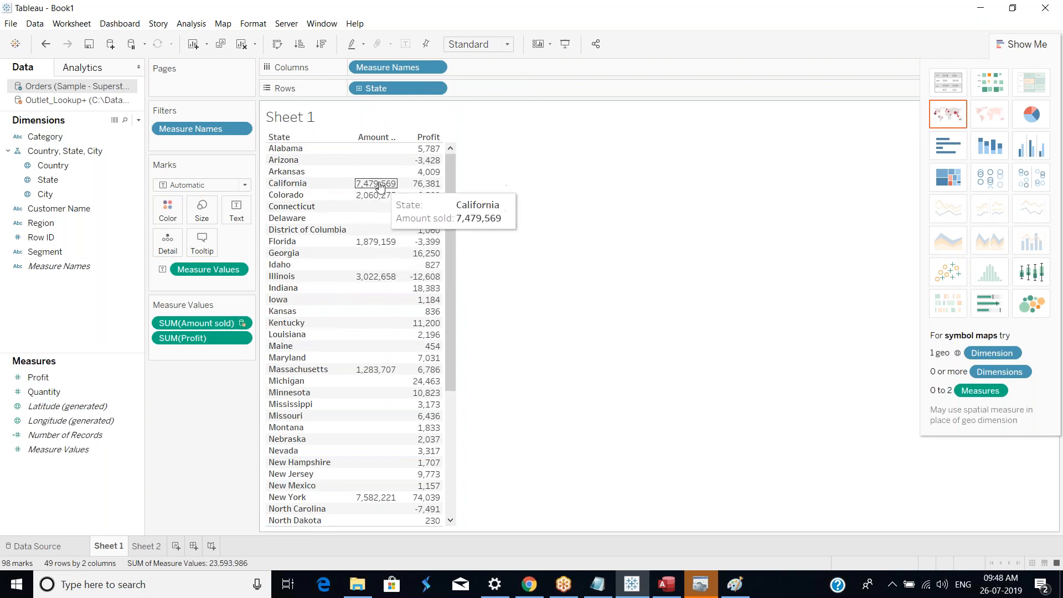
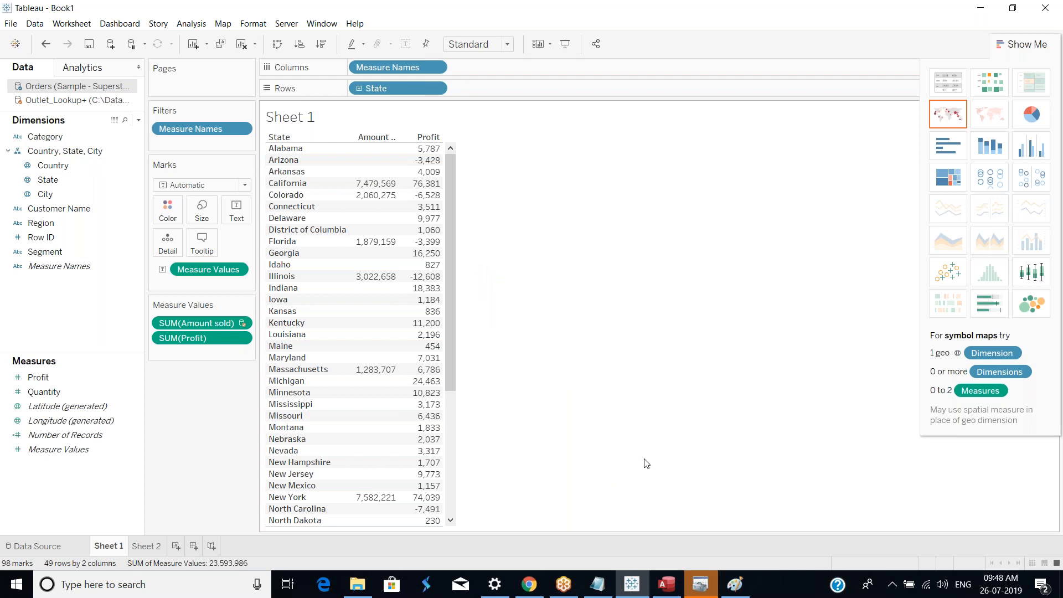
# Step: Add the Sample - EU Superstore Excel workbook as a new data source and place its Orders sheet on the canvas
pyautogui.click(110, 46)
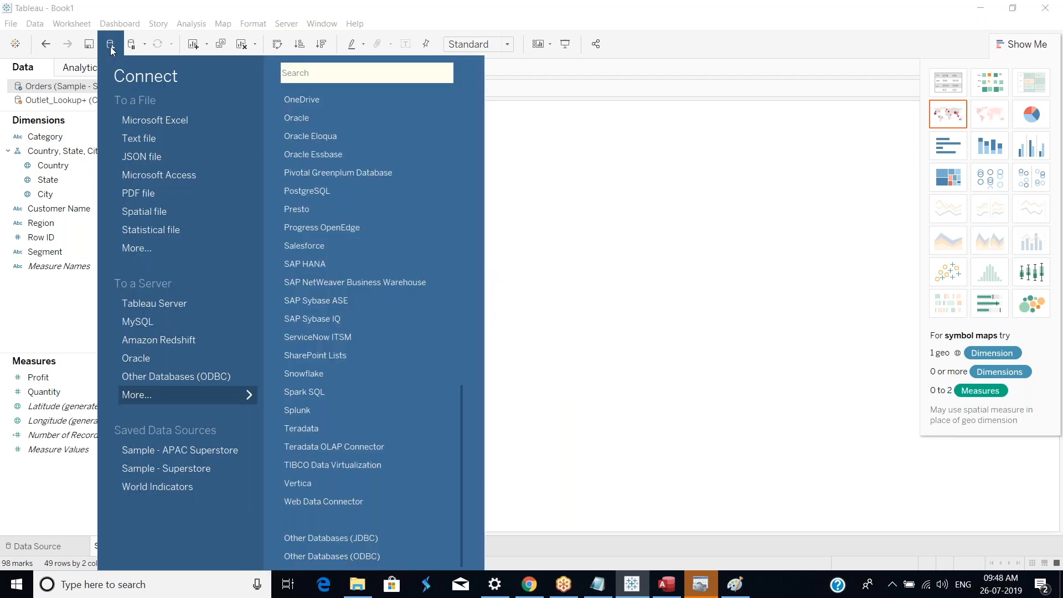
pyautogui.click(176, 127)
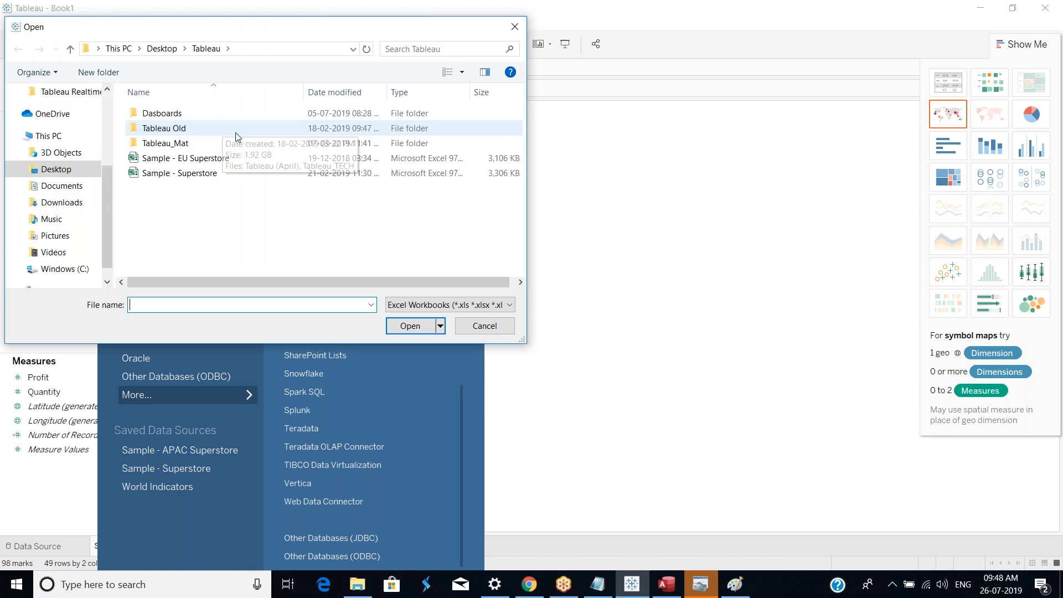
pyautogui.click(224, 159)
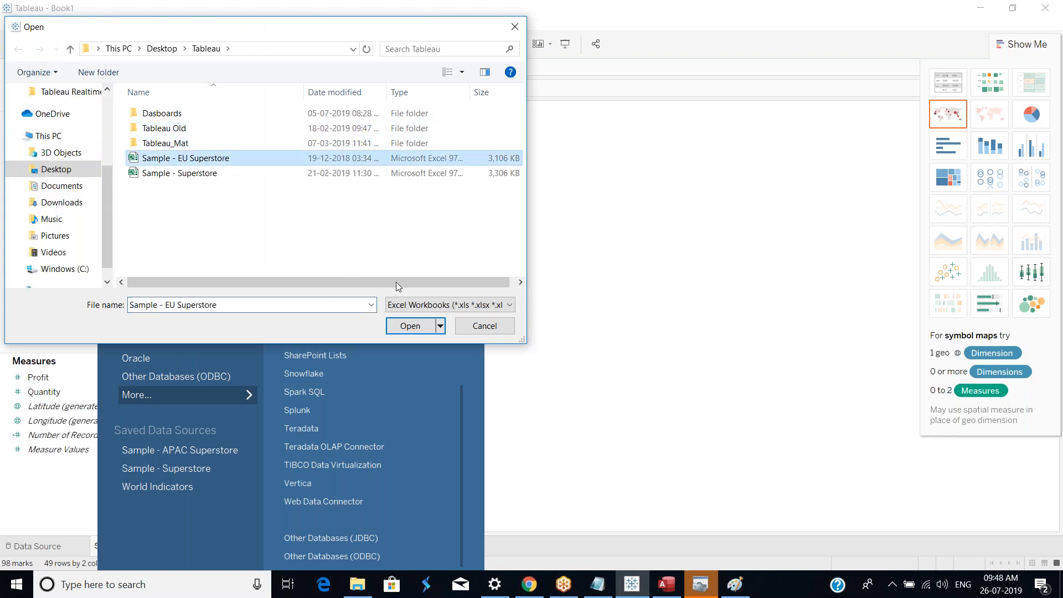
pyautogui.click(423, 328)
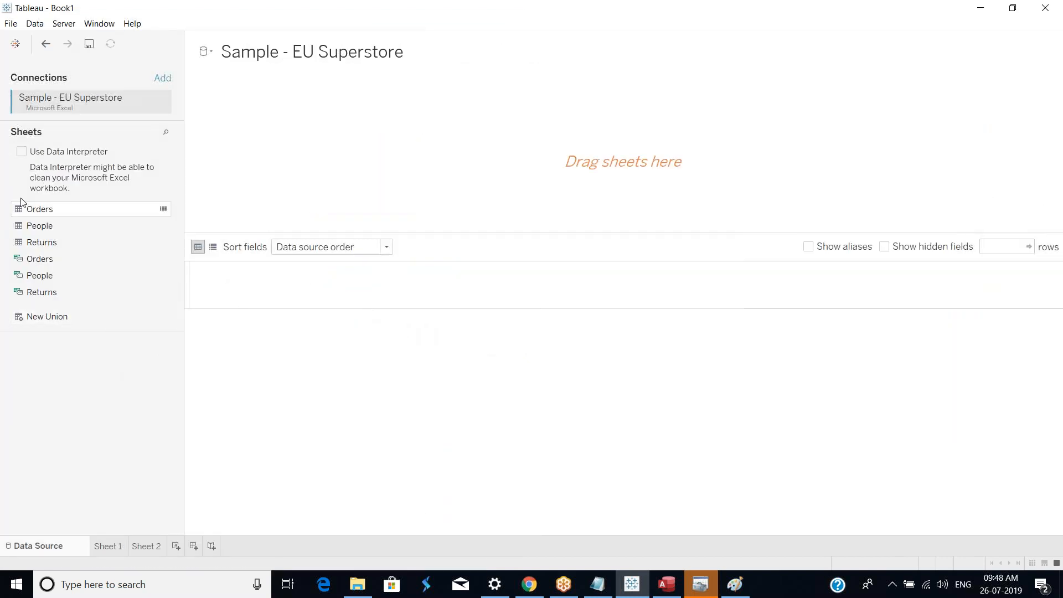
pyautogui.moveTo(60, 214); pyautogui.dragTo(351, 185)
# Step: Hide the Orders columns from Row ID through City in the data grid
pyautogui.moveTo(217, 279); pyautogui.dragTo(363, 275)
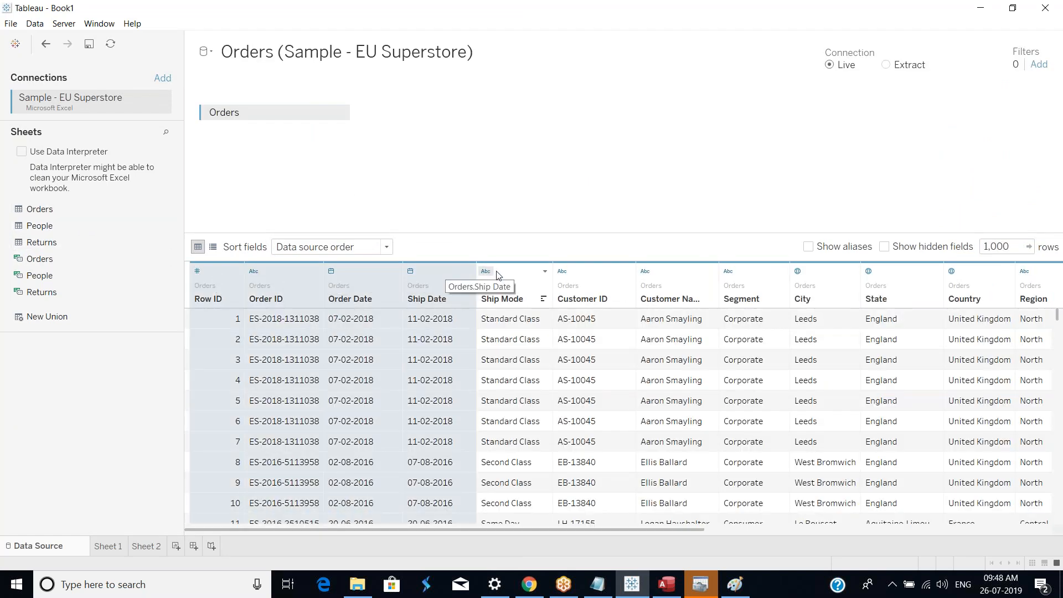
pyautogui.click(486, 271)
pyautogui.click(226, 288)
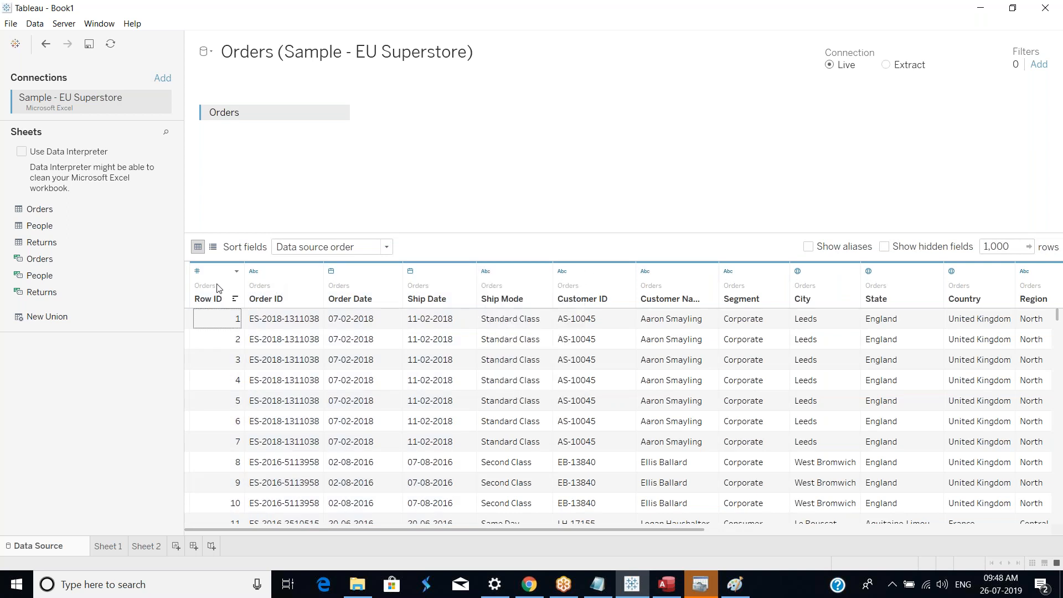
pyautogui.click(221, 278)
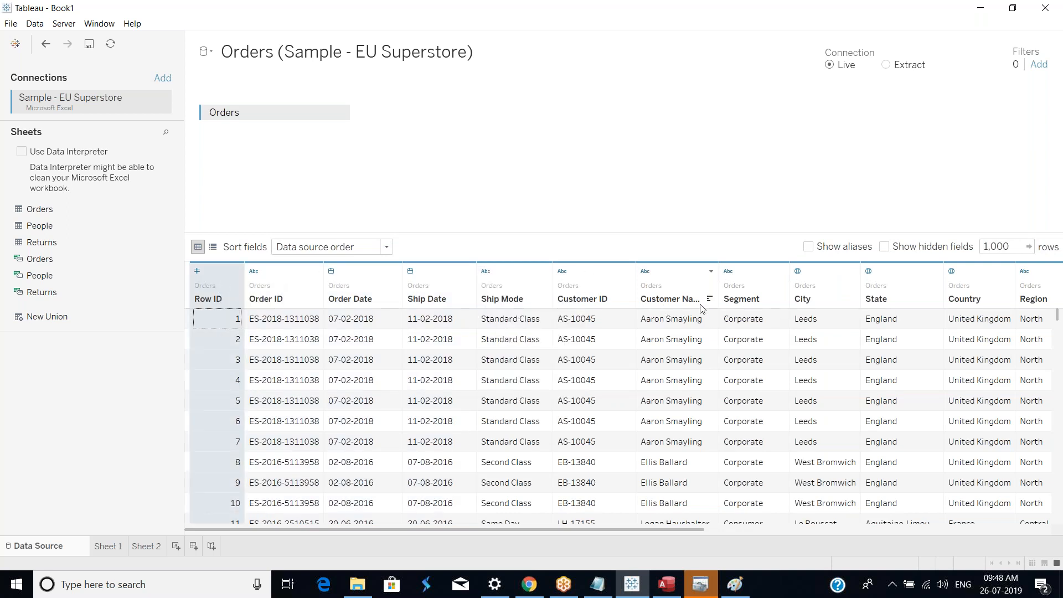
pyautogui.keyDown('shift'); pyautogui.click(823, 279); pyautogui.keyUp('shift')
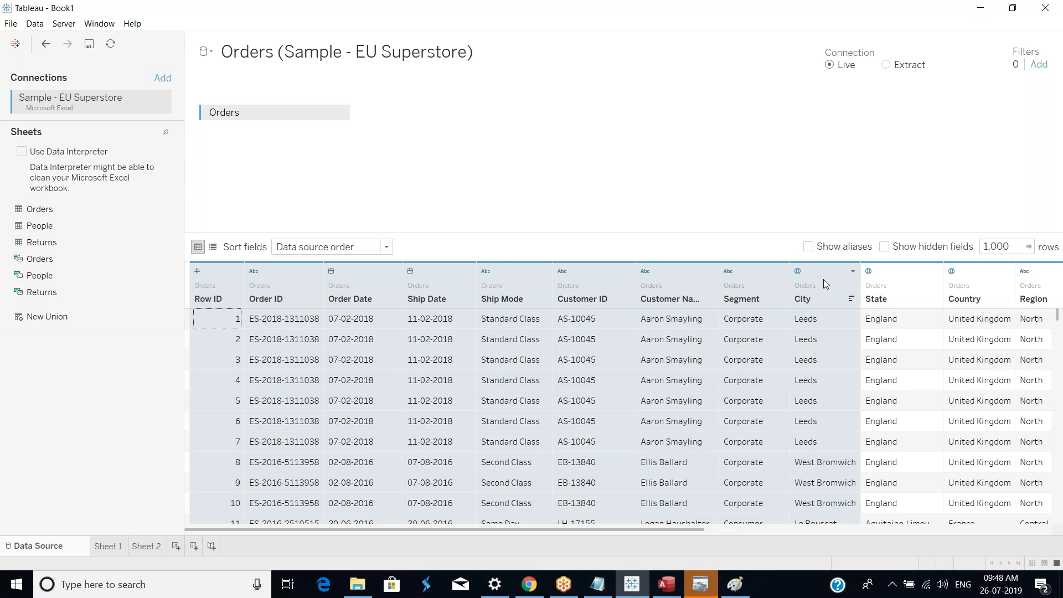
pyautogui.rightClick(823, 278)
pyautogui.click(865, 315)
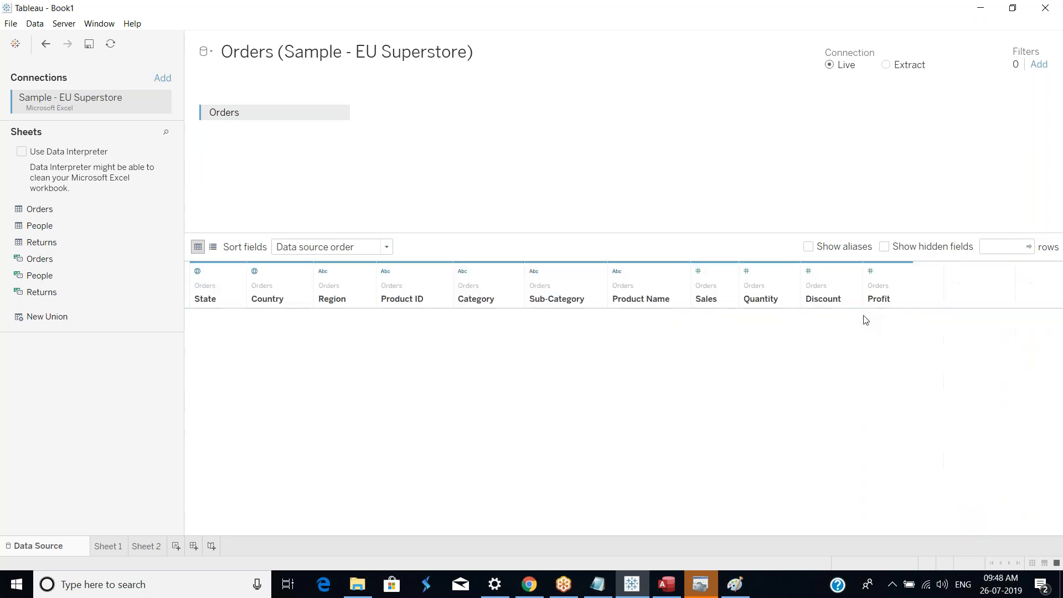
# Step: Hide the Product ID, Category, Sub-Category and Product Name columns
pyautogui.moveTo(456, 287); pyautogui.dragTo(568, 280)
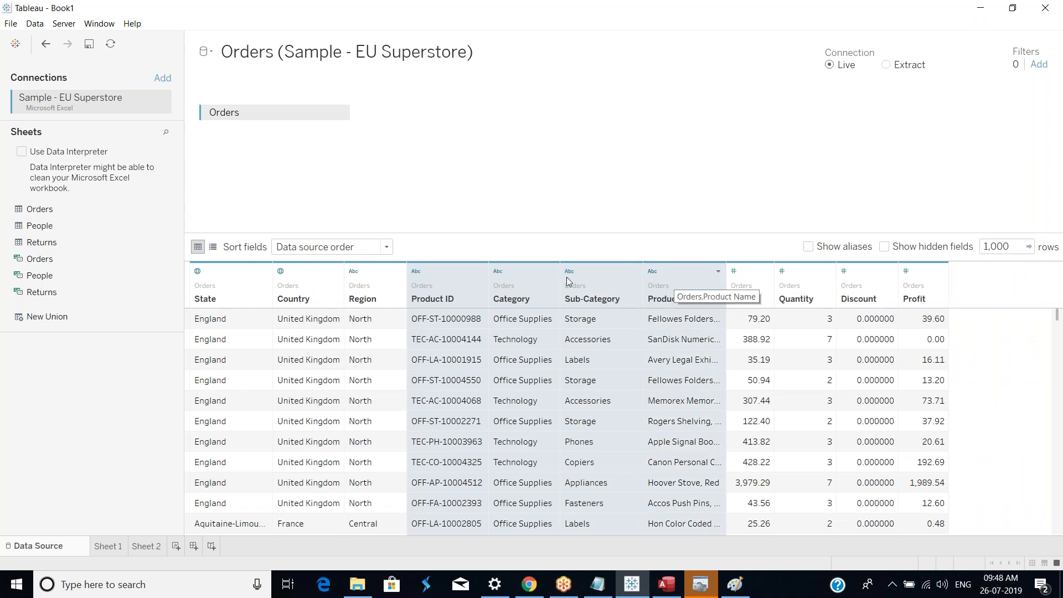
pyautogui.keyDown('shift'); pyautogui.click(759, 282); pyautogui.keyUp('shift')
pyautogui.keyDown('shift'); pyautogui.click(858, 286); pyautogui.keyUp('shift')
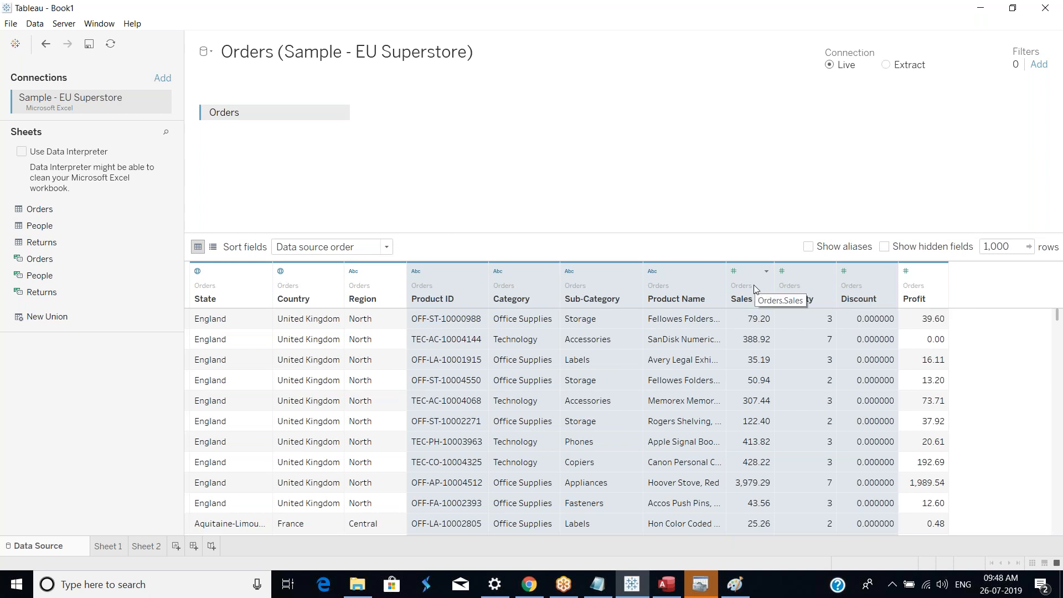
pyautogui.keyDown('shift'); pyautogui.click(915, 289); pyautogui.keyUp('shift')
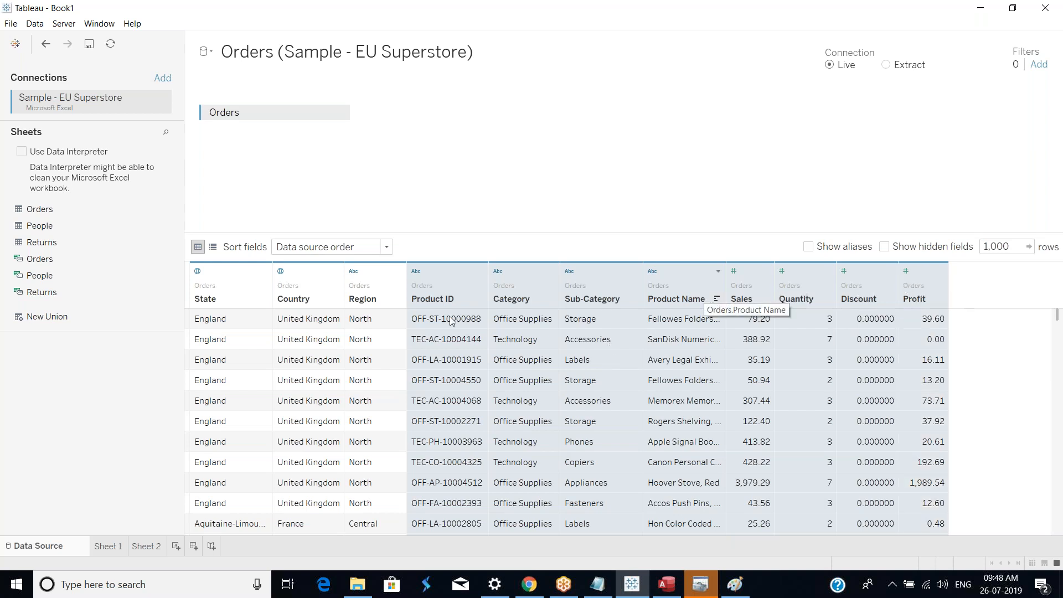
pyautogui.click(440, 300)
pyautogui.keyDown('shift'); pyautogui.click(691, 291); pyautogui.keyUp('shift')
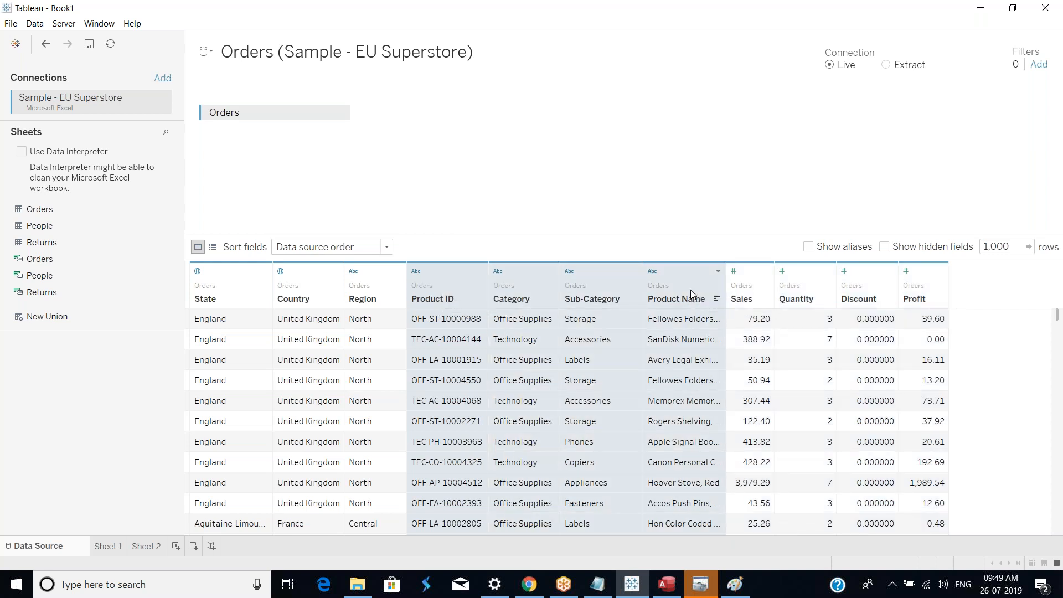
pyautogui.rightClick(691, 290)
pyautogui.click(721, 325)
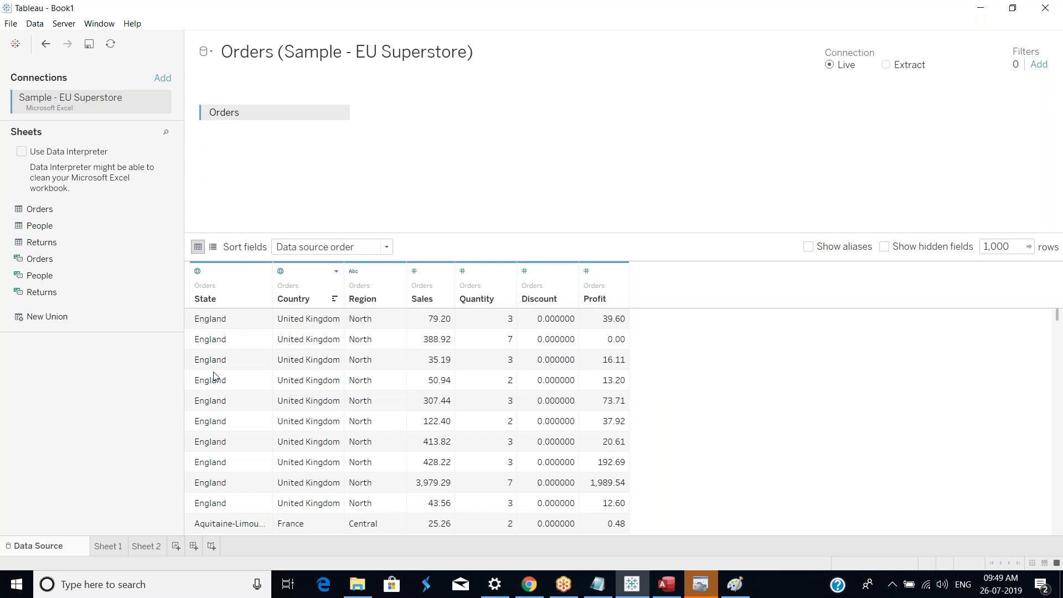
# Step: Hide the Quantity, Discount and Profit columns, leaving State, Country, Region and Sales
pyautogui.scroll(-15, 252, 396)
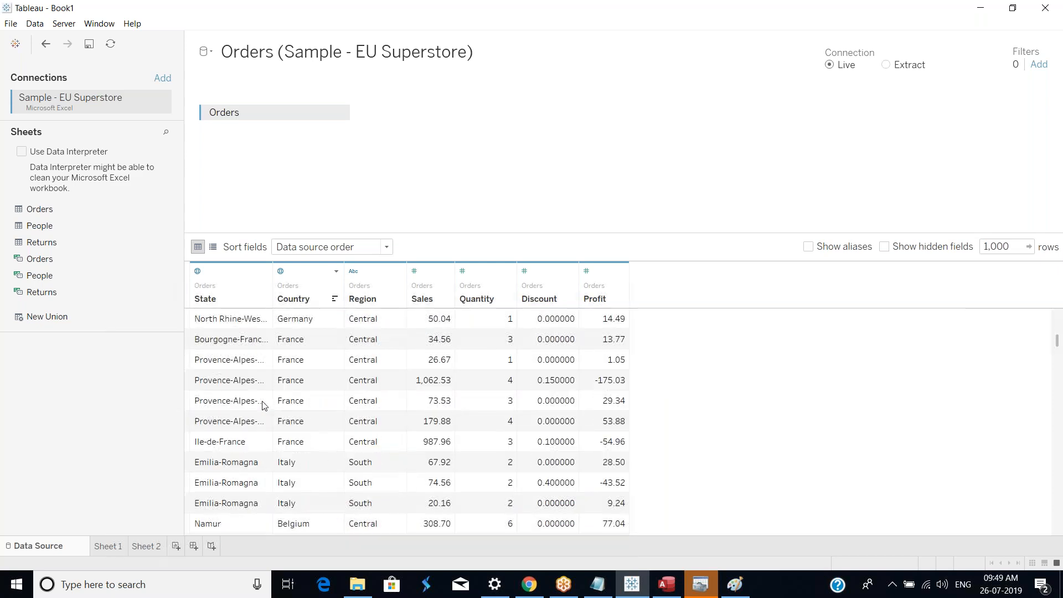
pyautogui.scroll(-15, 263, 409)
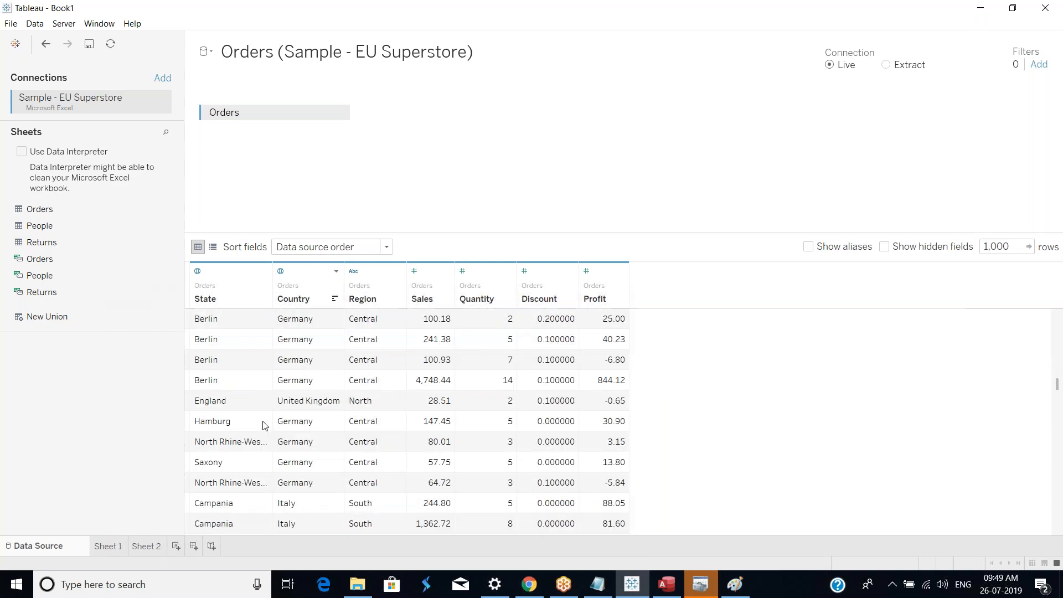
pyautogui.scroll(-15, 263, 426)
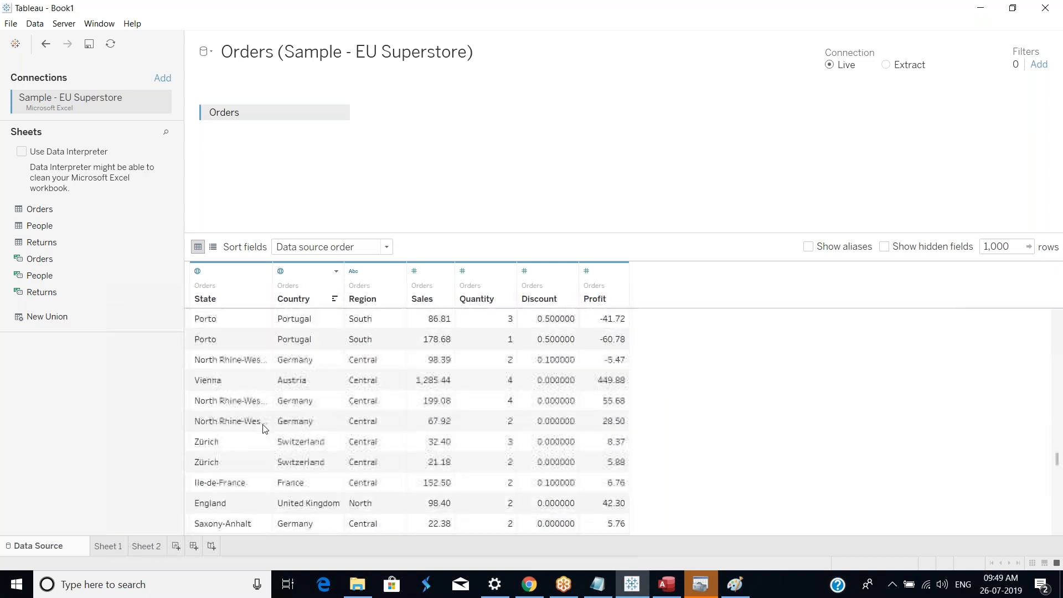
pyautogui.scroll(-3, 263, 429)
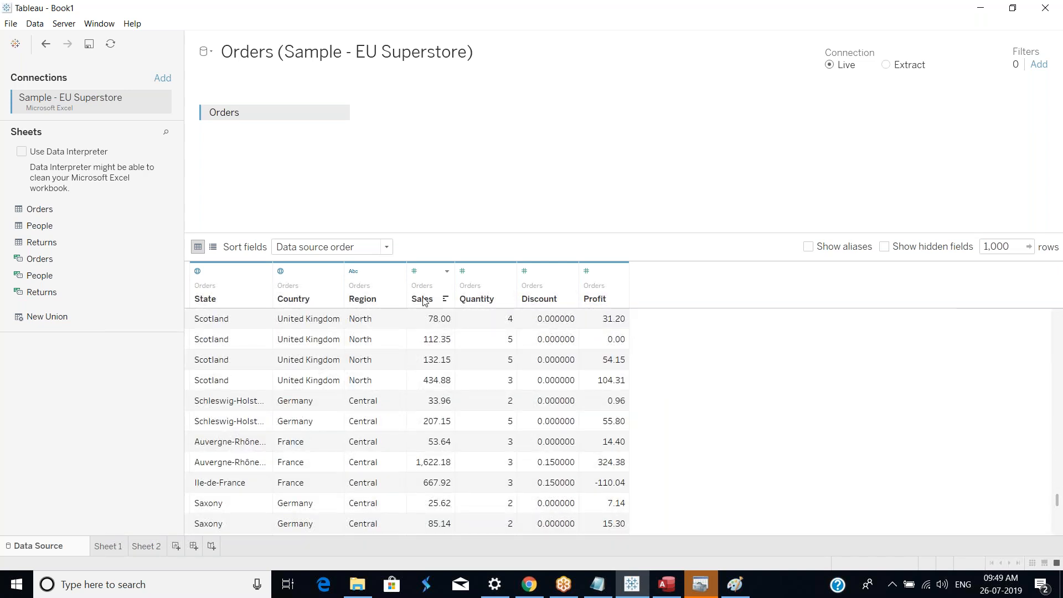
pyautogui.moveTo(490, 285); pyautogui.dragTo(590, 283)
pyautogui.rightClick(591, 284)
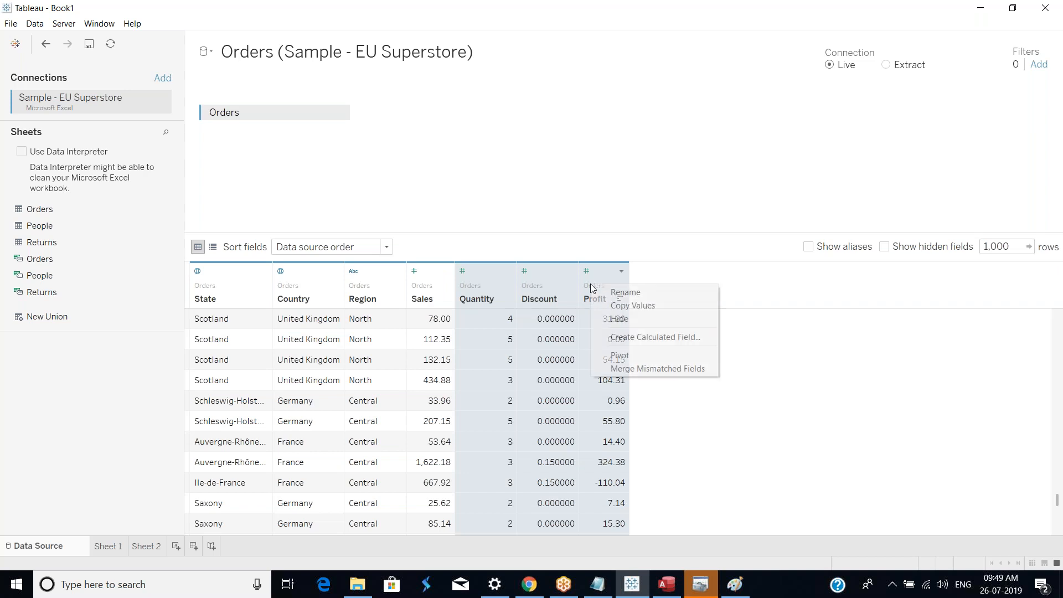
pyautogui.click(614, 317)
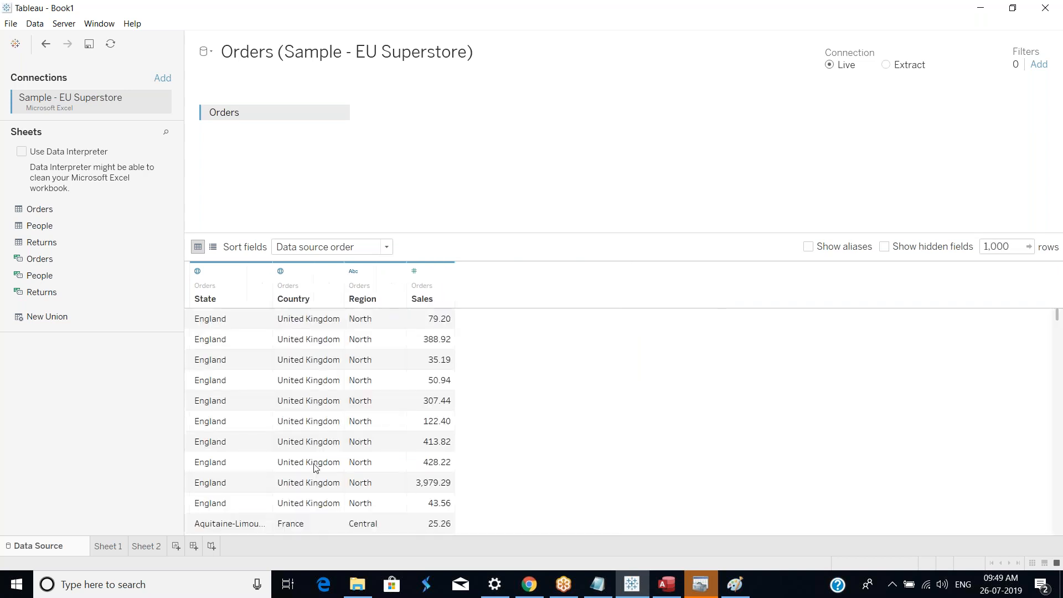
# Step: Switch to Sheet 1 and review the blending relationships between Orders (Sample - Superstore) and the EU Superstore source
pyautogui.click(109, 547)
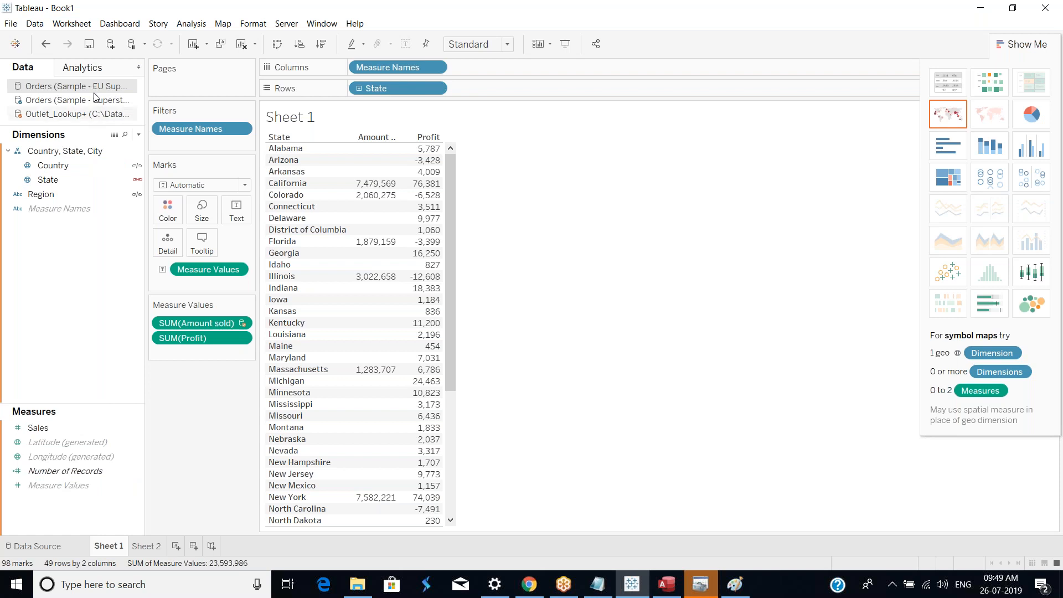
pyautogui.click(35, 23)
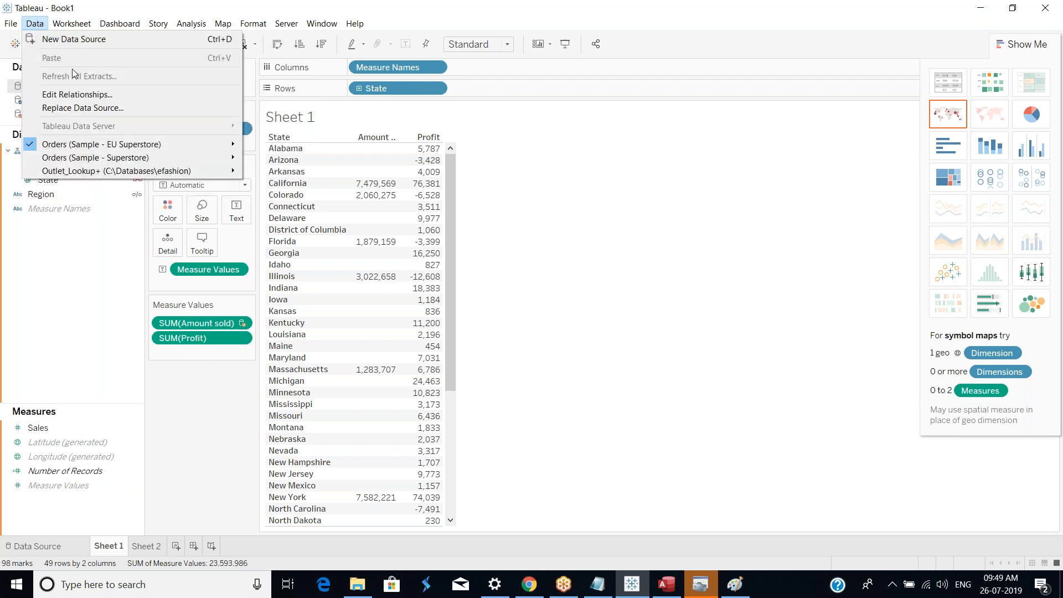
pyautogui.click(79, 97)
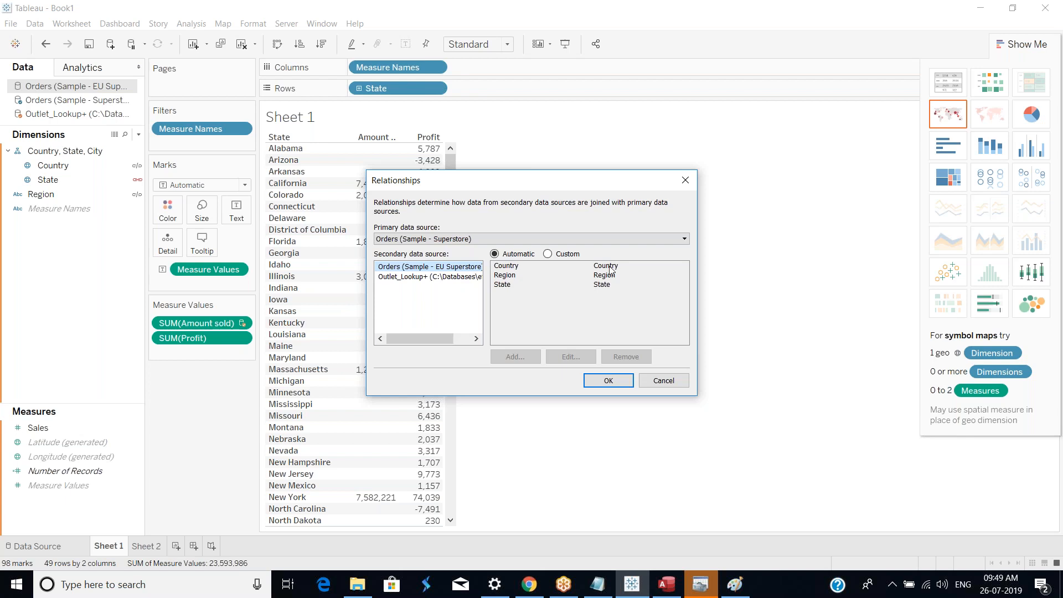
pyautogui.click(617, 384)
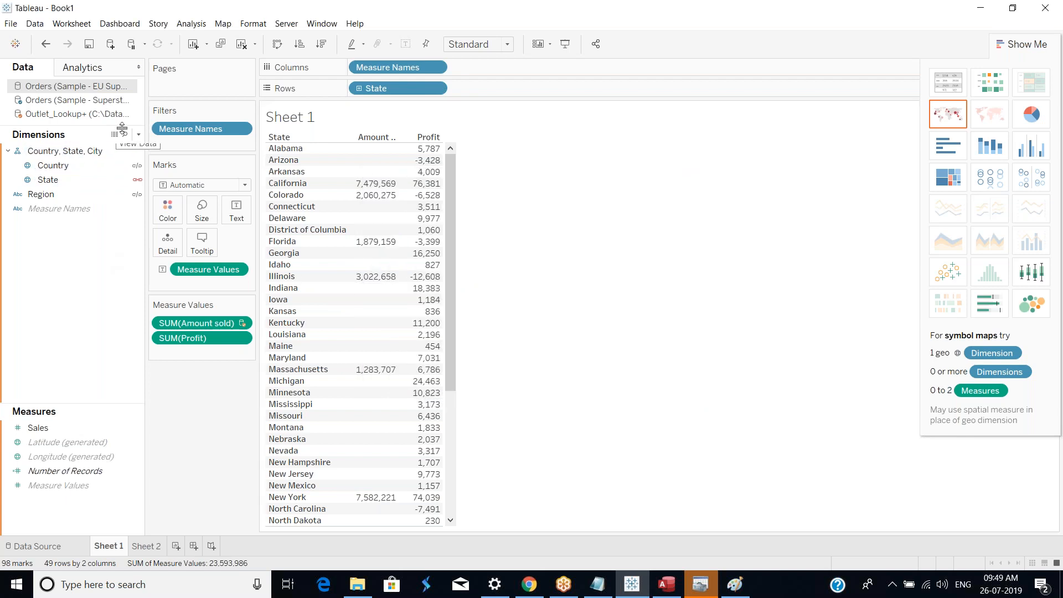
# Step: Add the EU Superstore Sales measure to the State table's measure values
pyautogui.moveTo(32, 433); pyautogui.dragTo(440, 187)
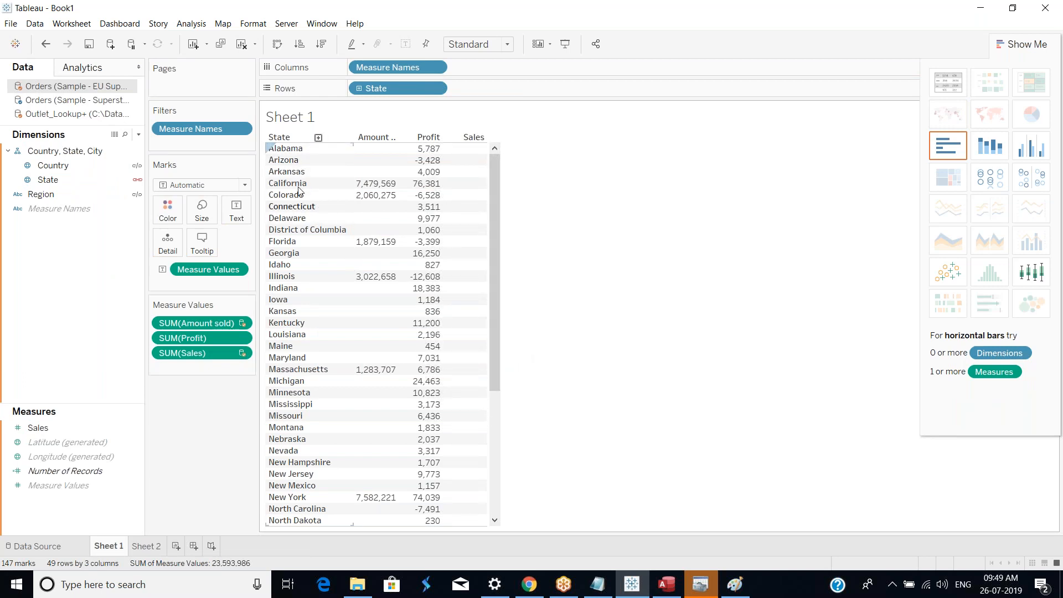
pyautogui.scroll(-5, 490, 288)
pyautogui.scroll(5, 508, 404)
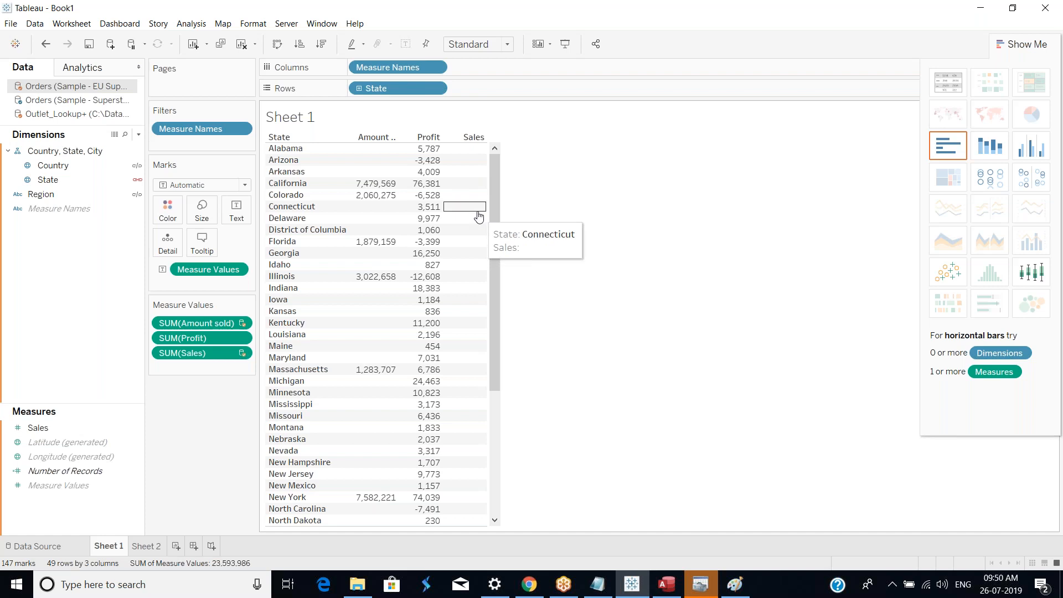
# Step: Browse the EU Superstore Orders rows on the data source page
pyautogui.click(35, 547)
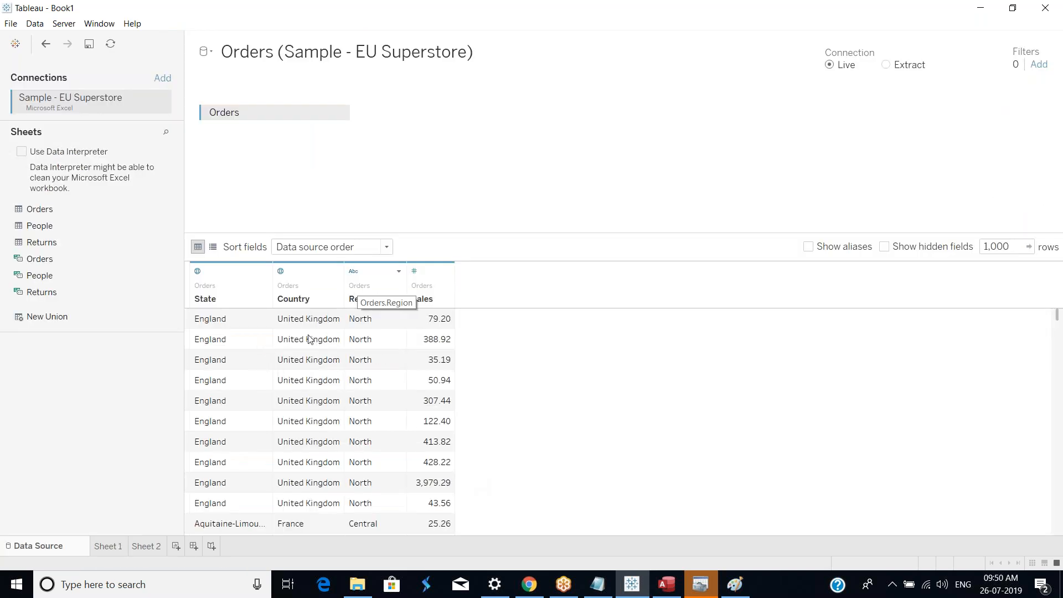
pyautogui.scroll(-10, 332, 385)
pyautogui.scroll(2, 323, 424)
pyautogui.click(315, 383)
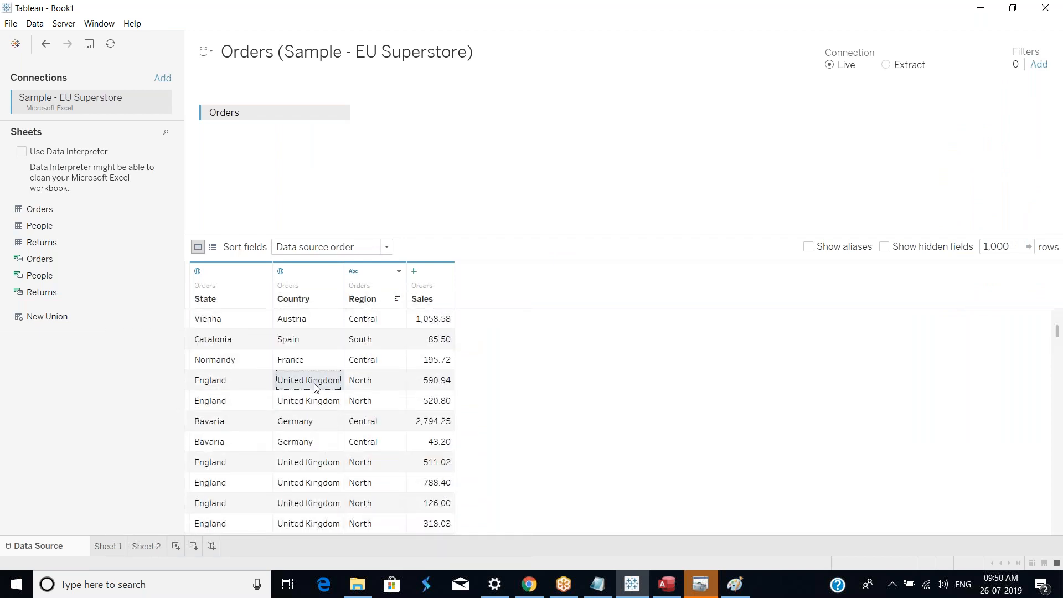
pyautogui.scroll(-5, 331, 463)
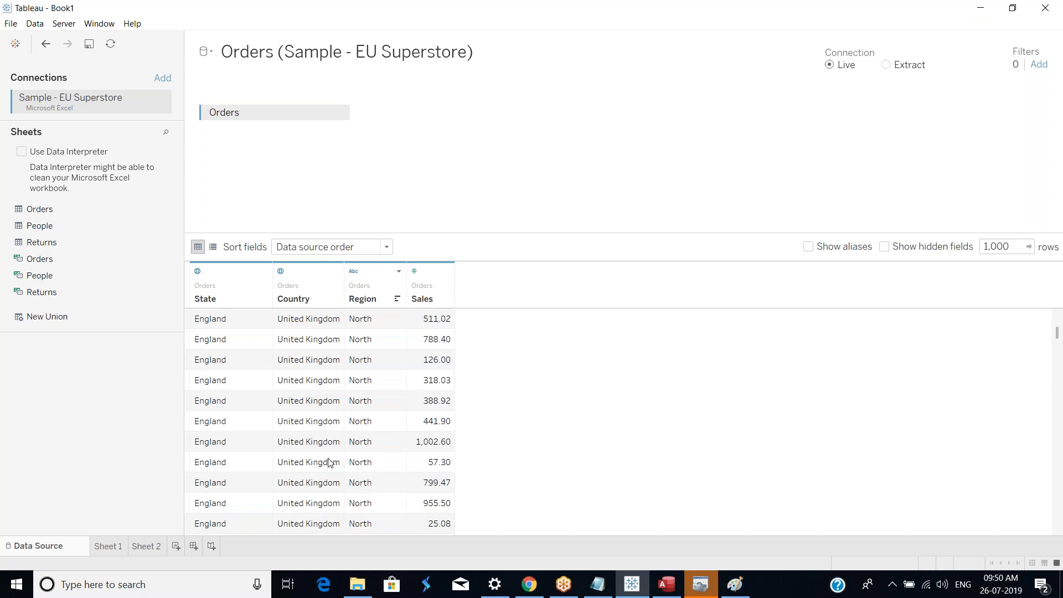
pyautogui.scroll(3, 331, 463)
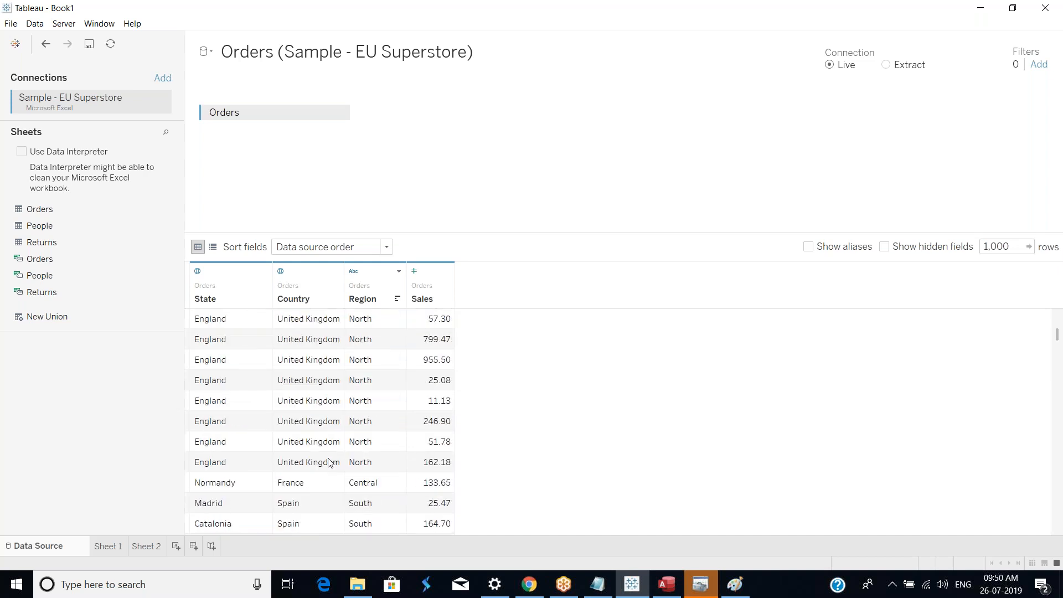
pyautogui.click(389, 364)
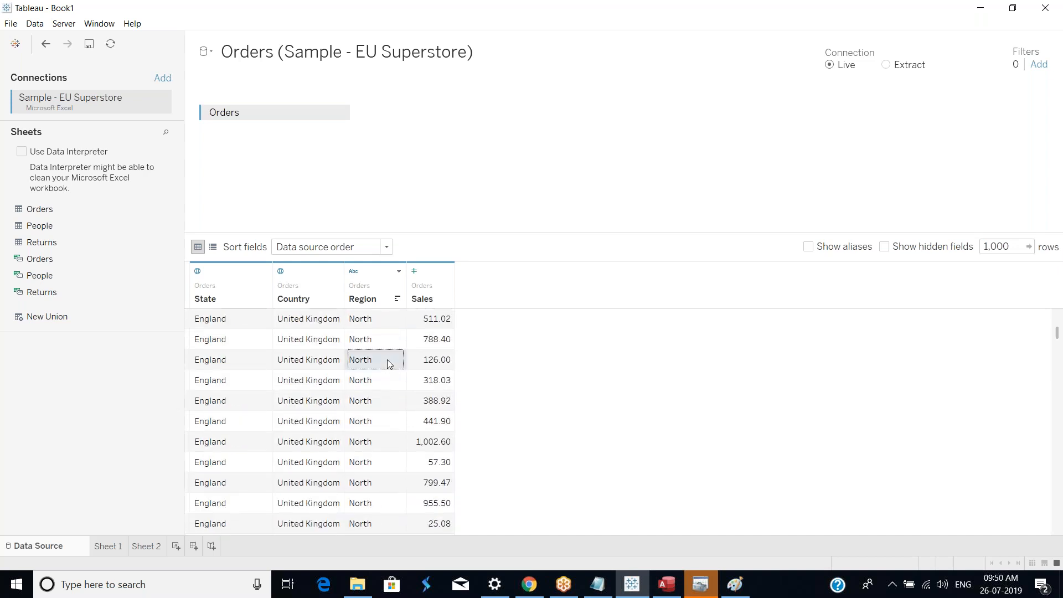
pyautogui.rightClick(376, 360)
pyautogui.click(377, 339)
pyautogui.click(236, 343)
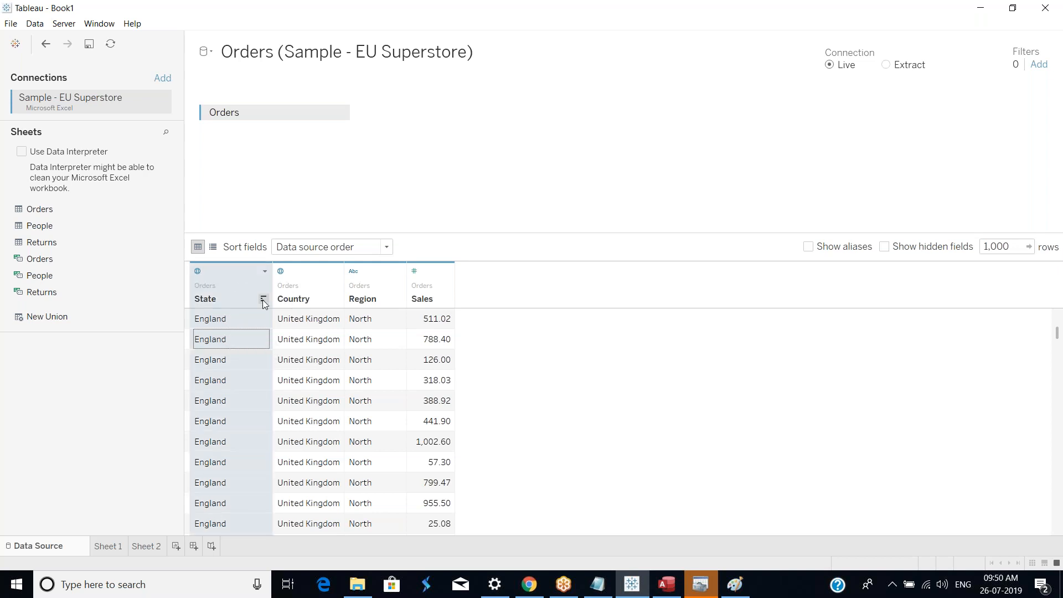
# Step: Sort the State column in descending order on the data source page, checking Sheet 1 in between
pyautogui.click(264, 300)
pyautogui.click(263, 300)
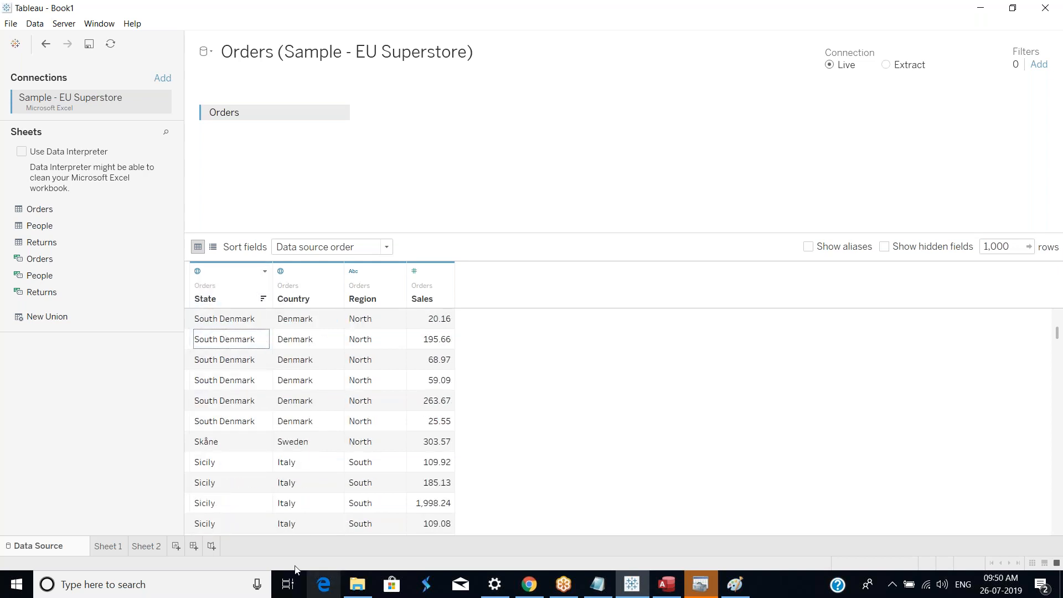
pyautogui.click(107, 546)
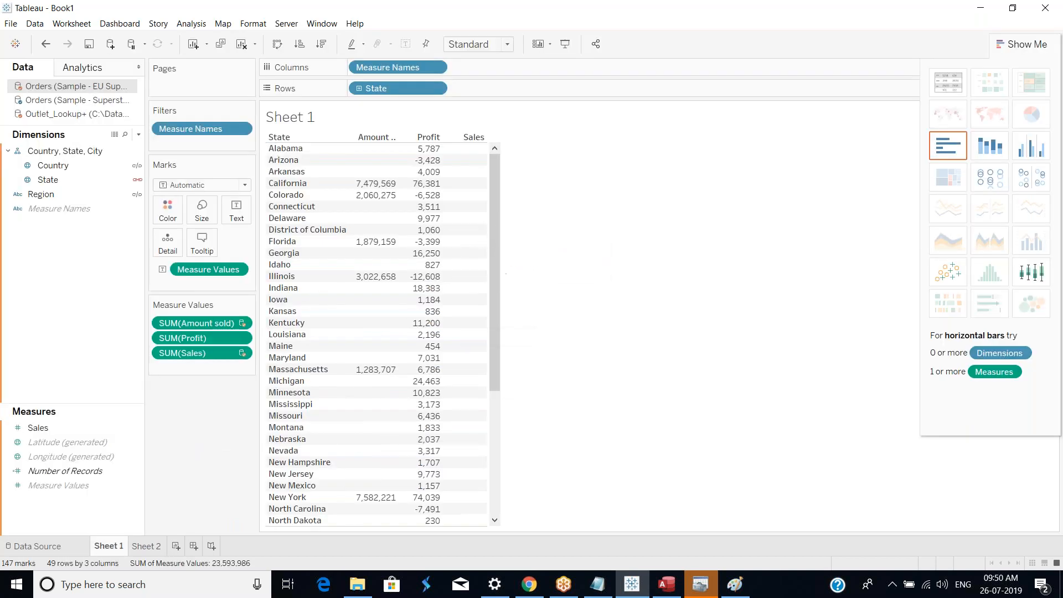
pyautogui.click(31, 546)
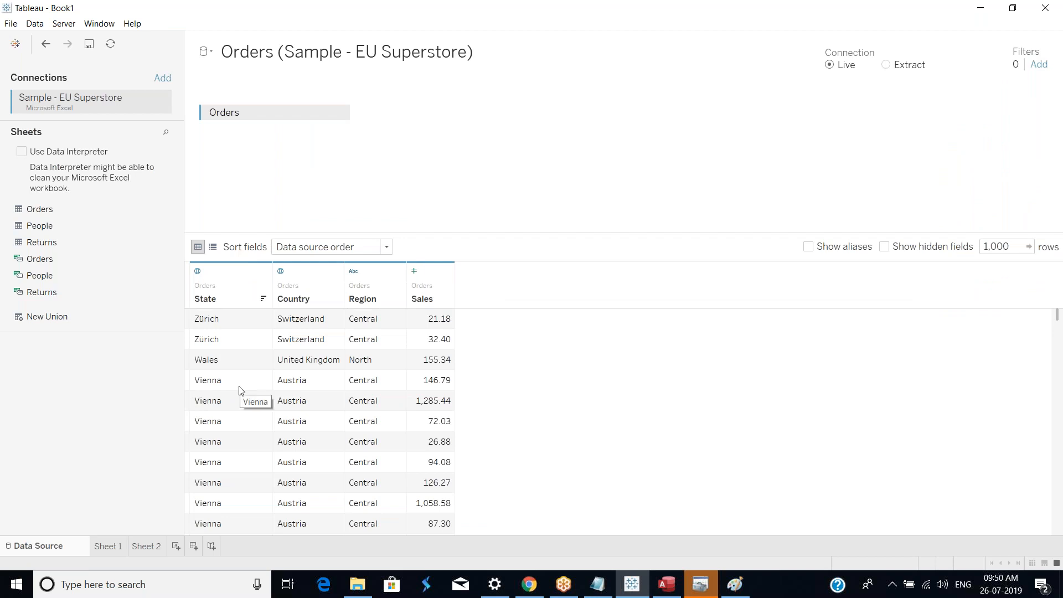
# Step: Return to Sheet 1 and close the Show Me panel beside the State table
pyautogui.click(158, 550)
pyautogui.click(114, 547)
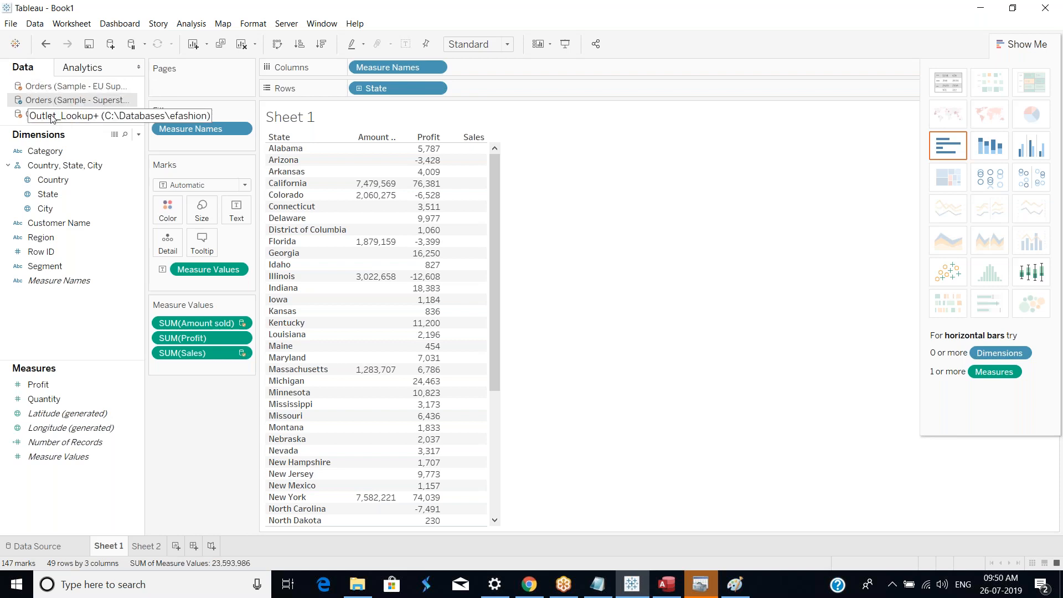
pyautogui.click(84, 180)
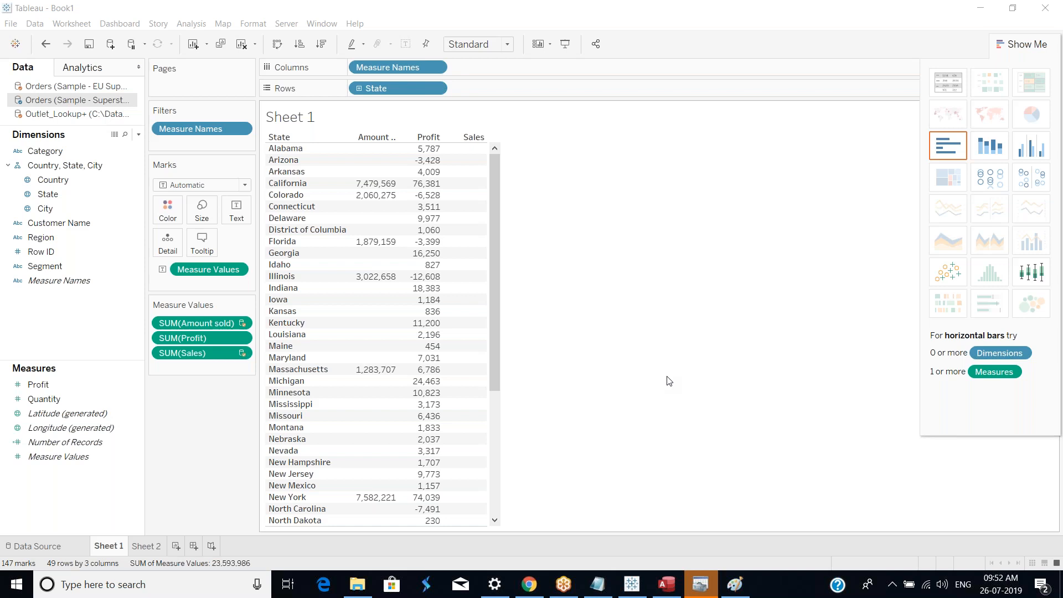
pyautogui.click(687, 322)
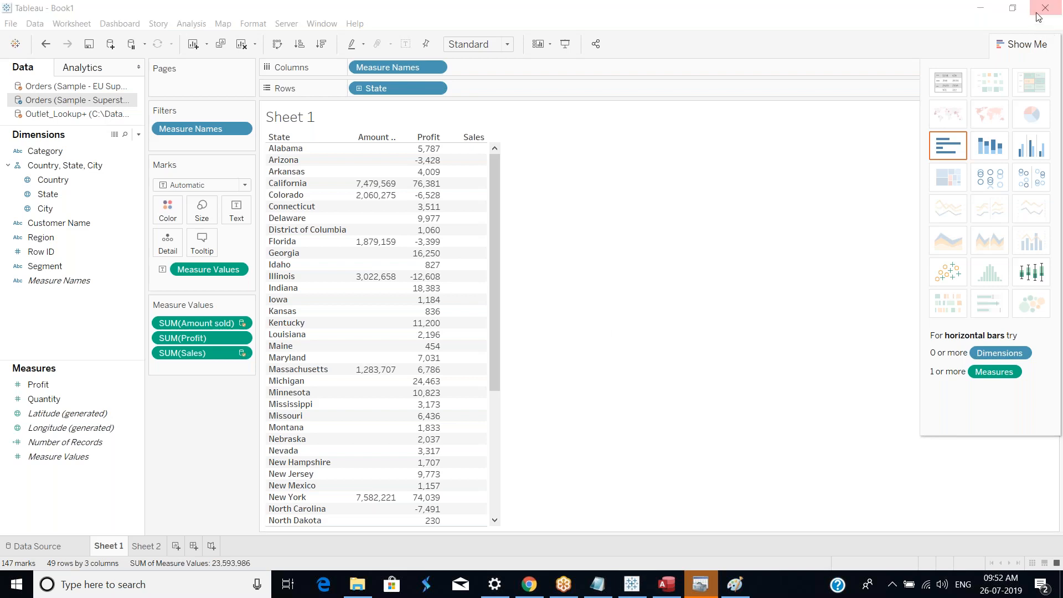
pyautogui.click(1033, 51)
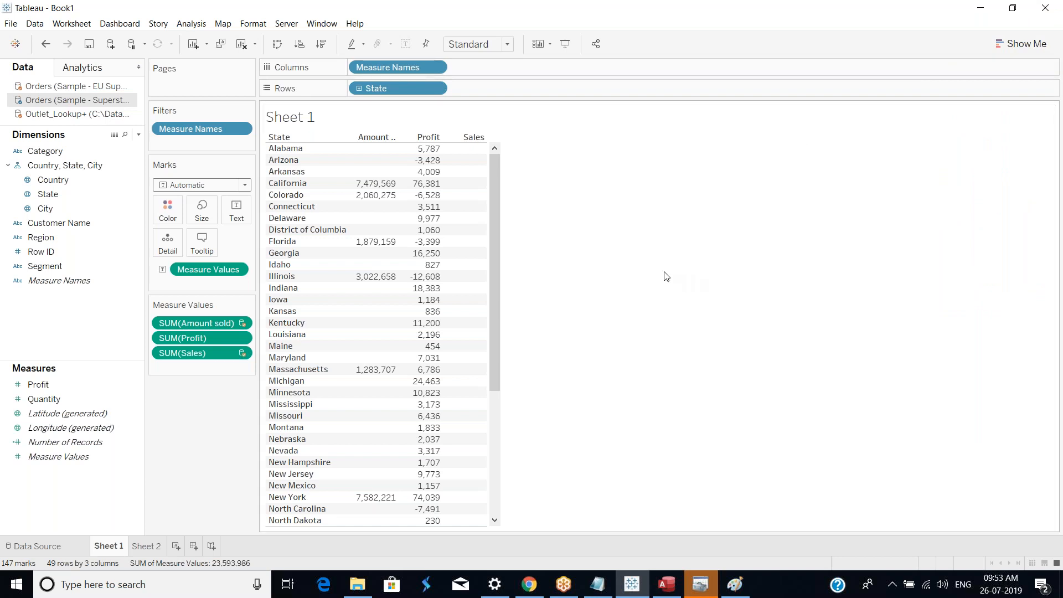
pyautogui.click(785, 22)
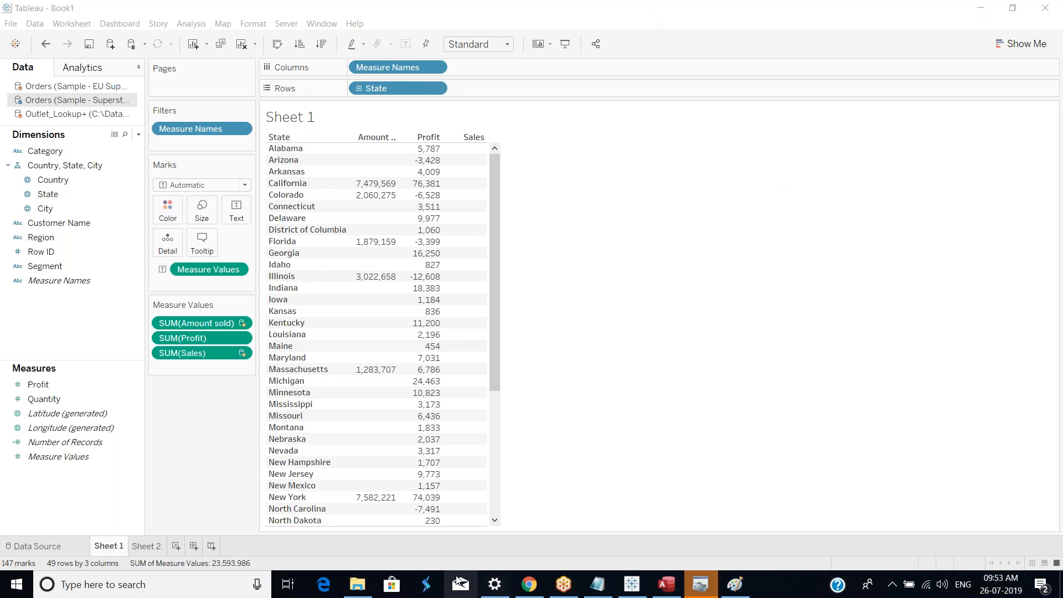
# Step: Switch to the web browser, go to the Gmail tab and open the Sent mail folder
pyautogui.click(530, 585)
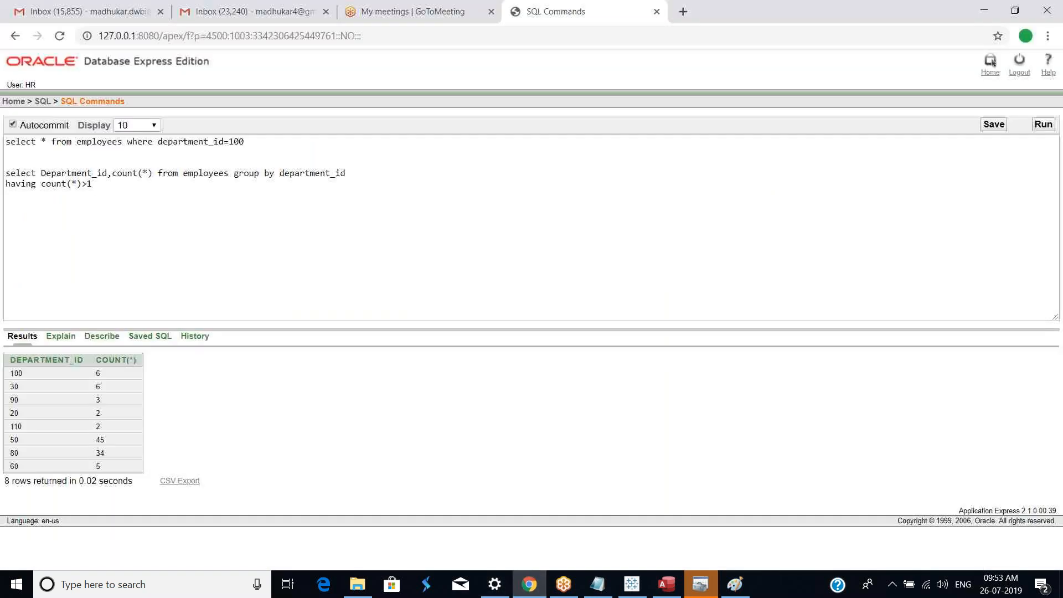
pyautogui.click(117, 10)
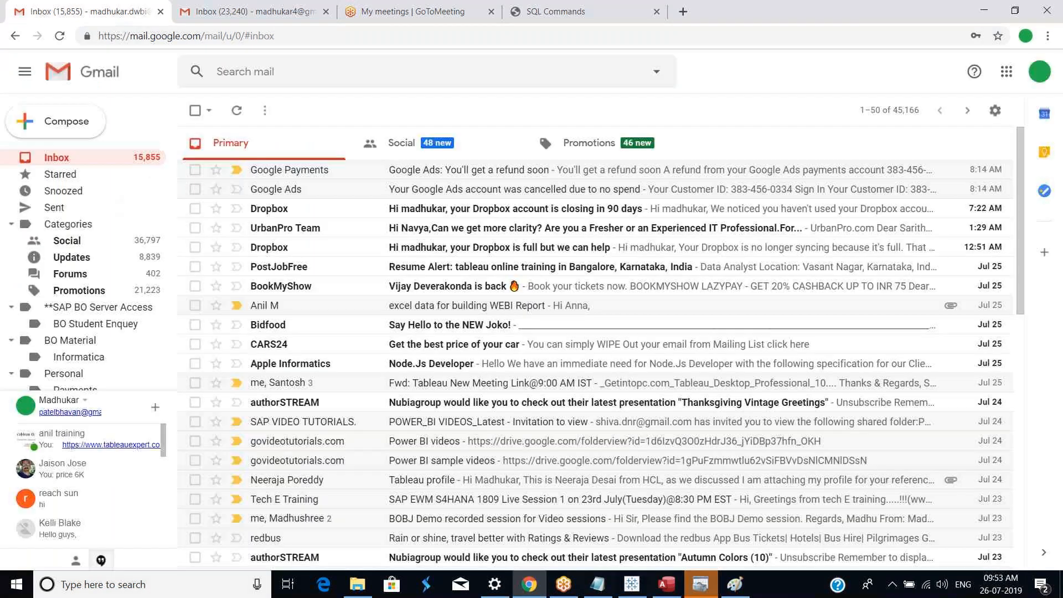
pyautogui.click(261, 74)
pyautogui.write('d')
pyautogui.press('BackSpace')
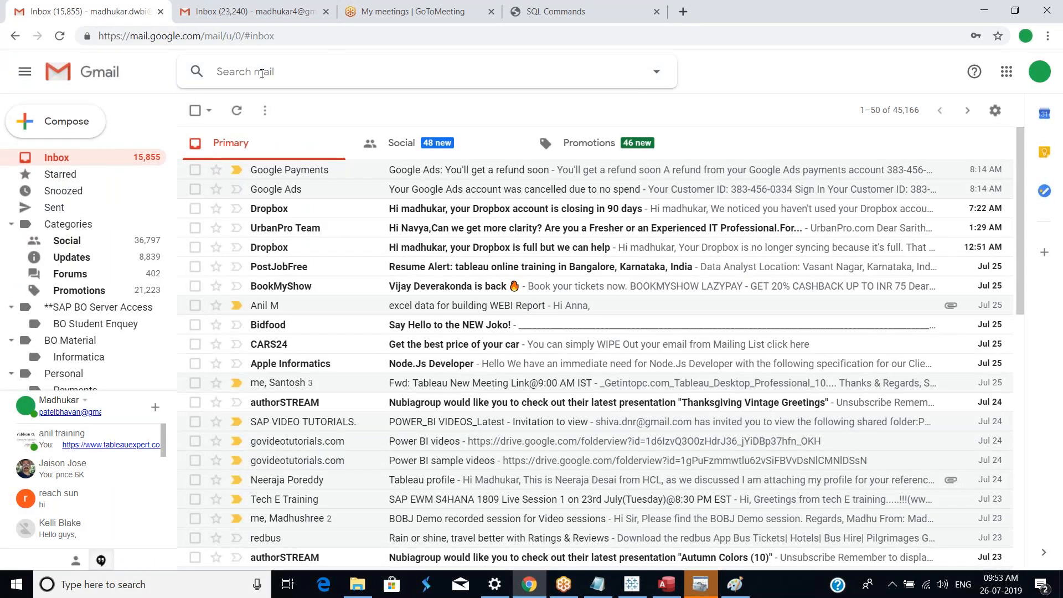
pyautogui.click(261, 74)
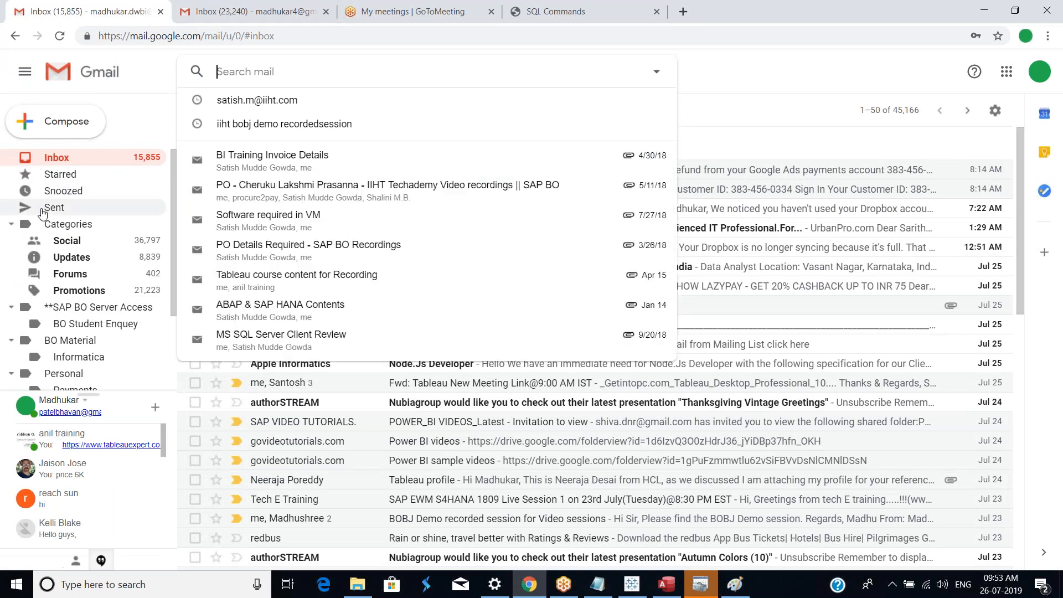
pyautogui.click(52, 211)
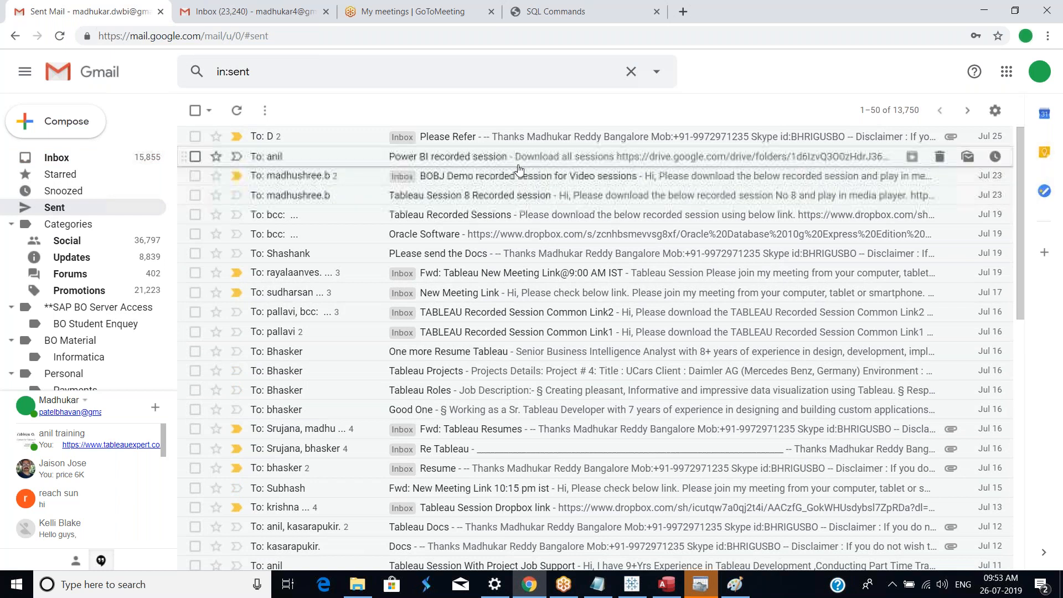
# Step: Open the Tableau Recorded Sessions e-mail, follow its Dropbox link and browse the July Tableau session files
pyautogui.click(511, 216)
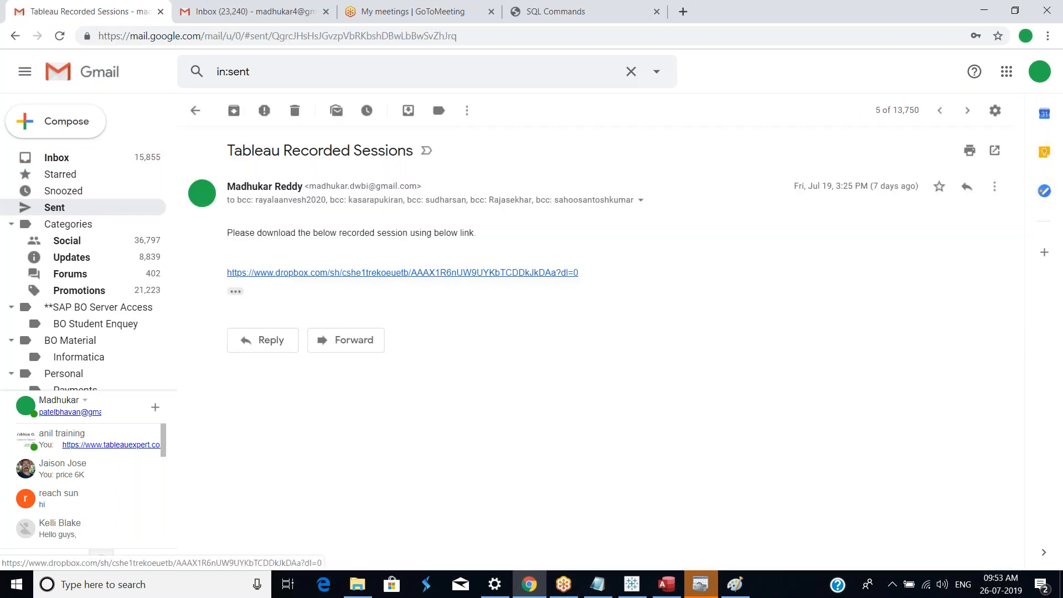
pyautogui.click(402, 272)
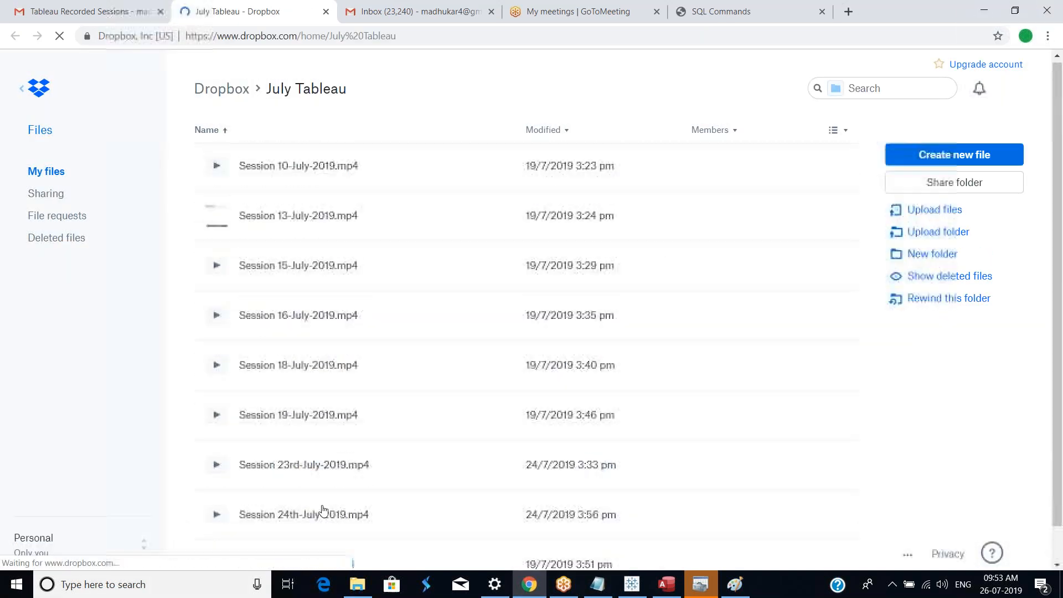
pyautogui.scroll(-1, 404, 469)
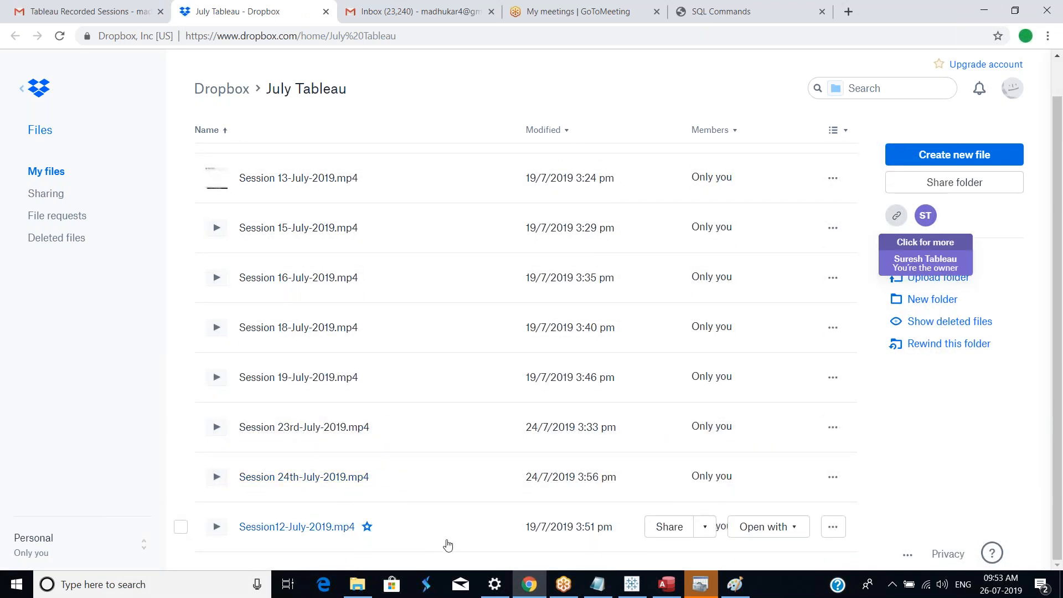
pyautogui.scroll(1, 431, 378)
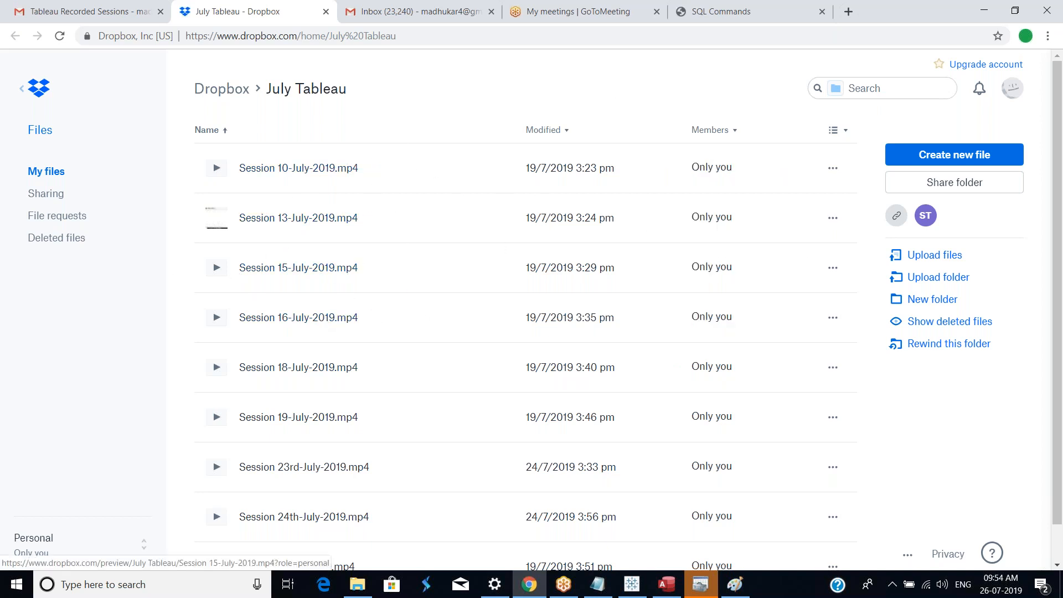
pyautogui.click(451, 17)
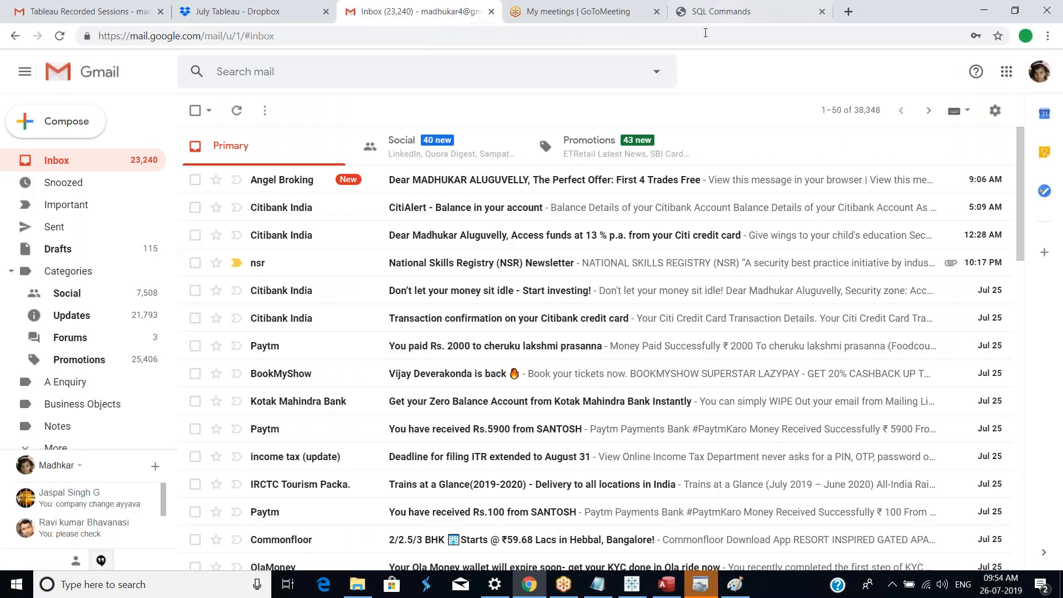
pyautogui.click(612, 12)
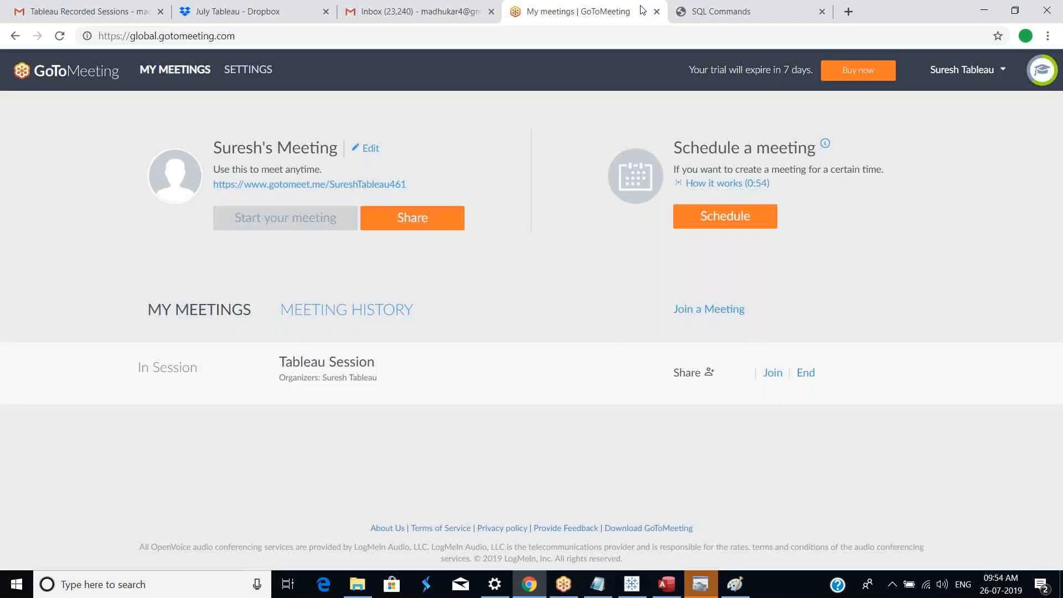
pyautogui.click(707, 17)
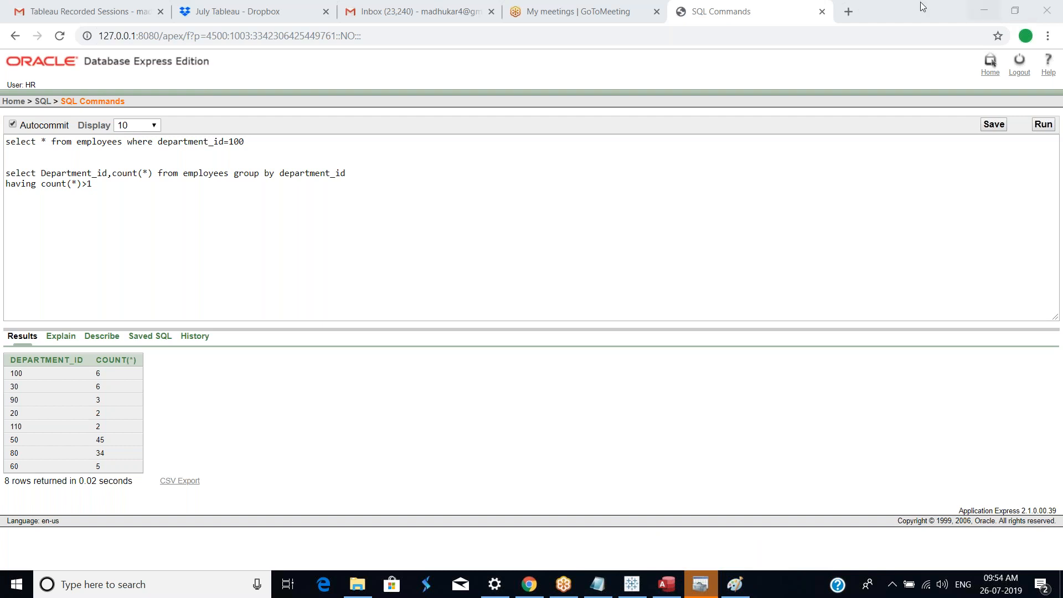
# Step: Search Google for w3 schools in a new tab and open the W3Schools site, then go back
pyautogui.click(848, 12)
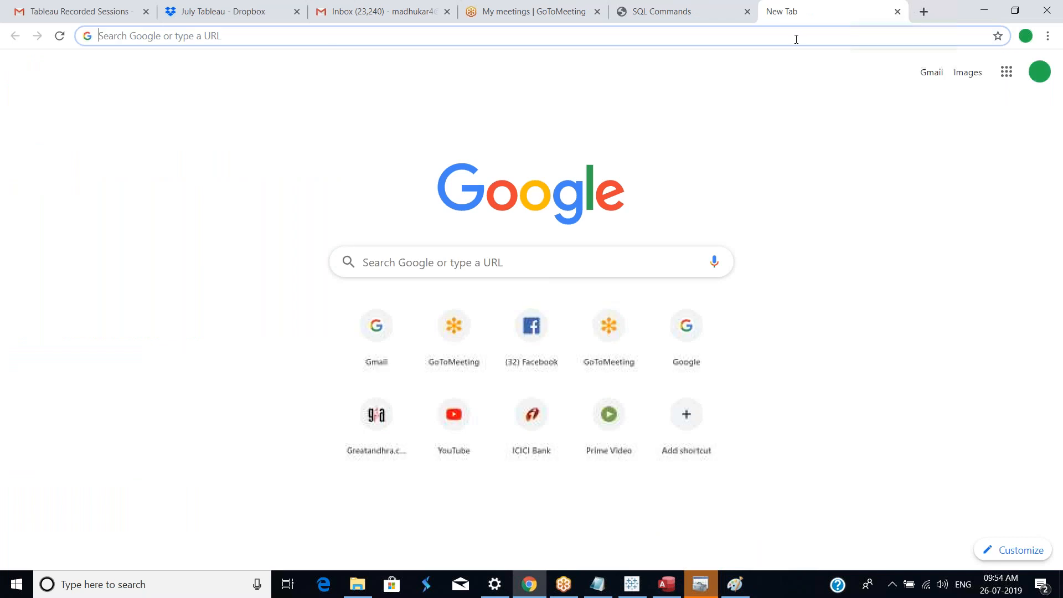
pyautogui.write('w3 sch')
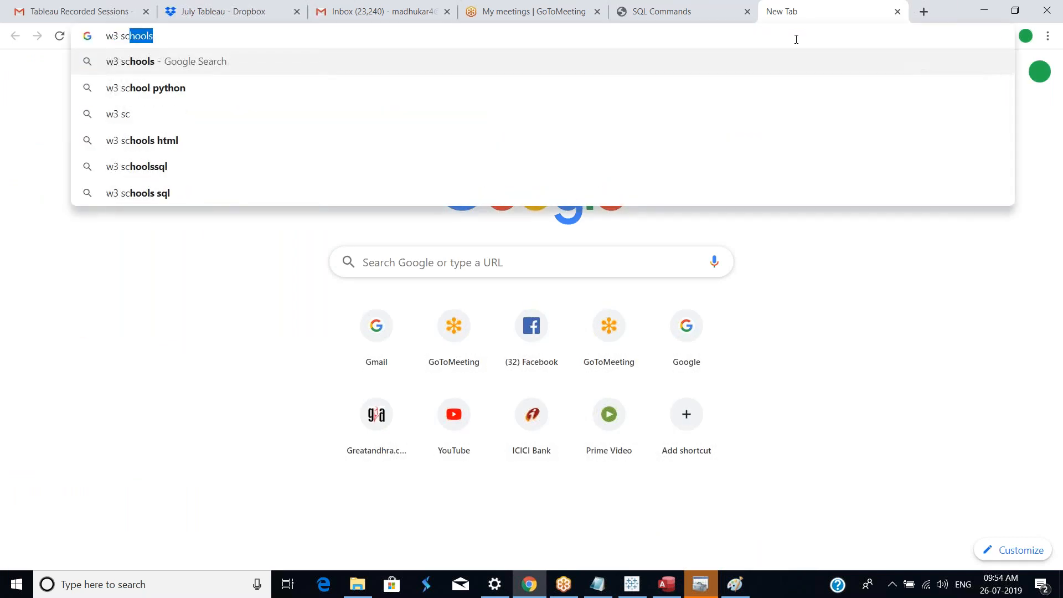
pyautogui.write('ools')
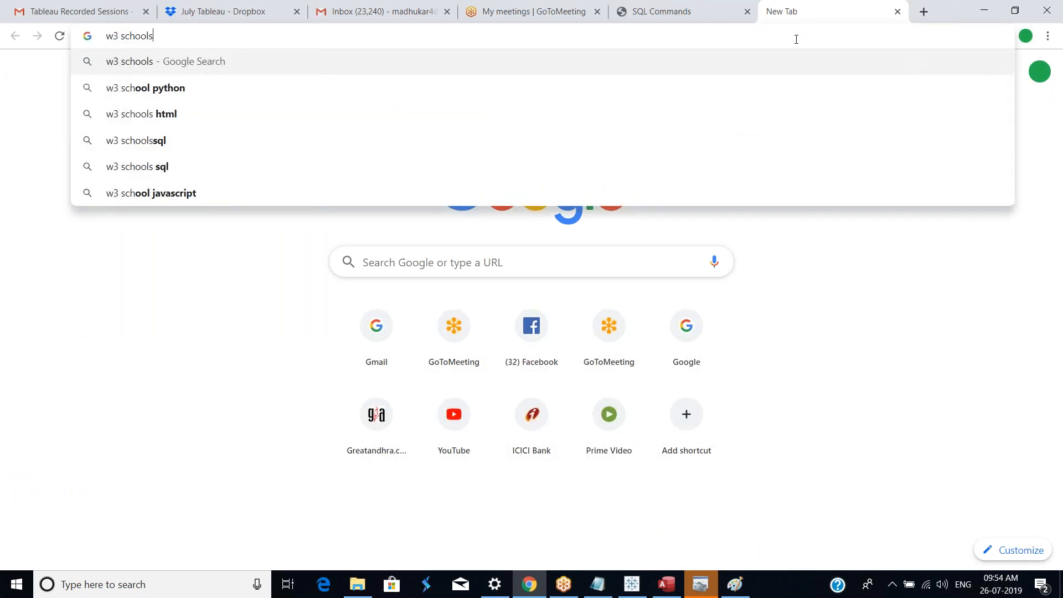
pyautogui.press('Return')
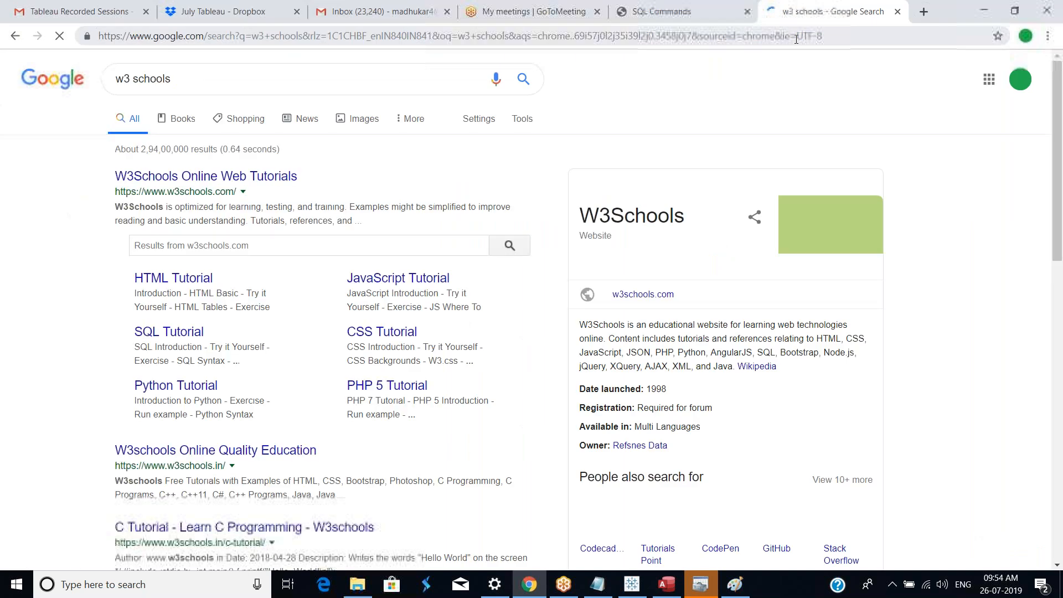
pyautogui.click(286, 180)
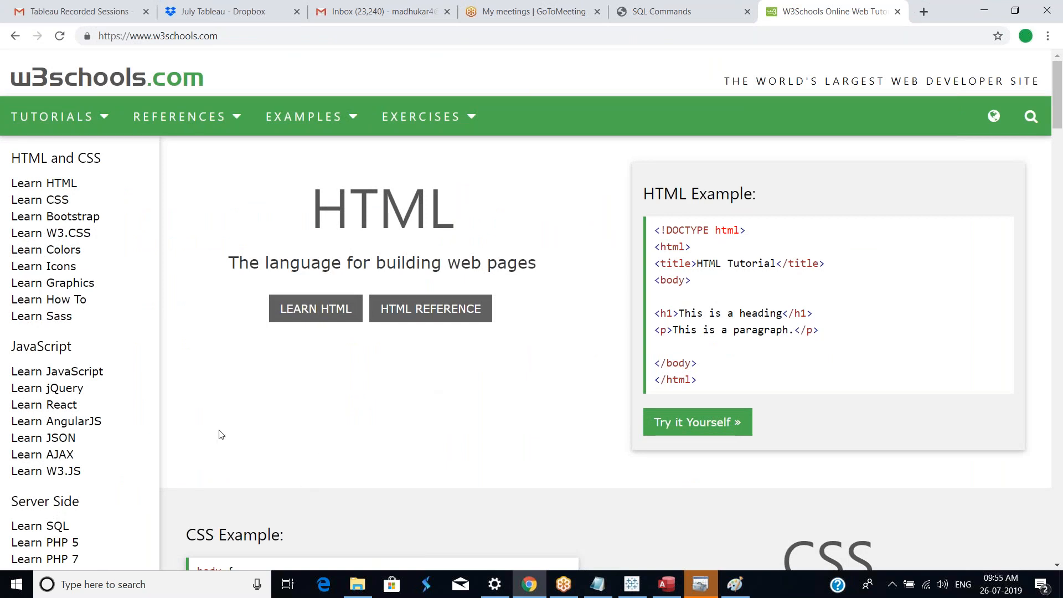
pyautogui.click(15, 35)
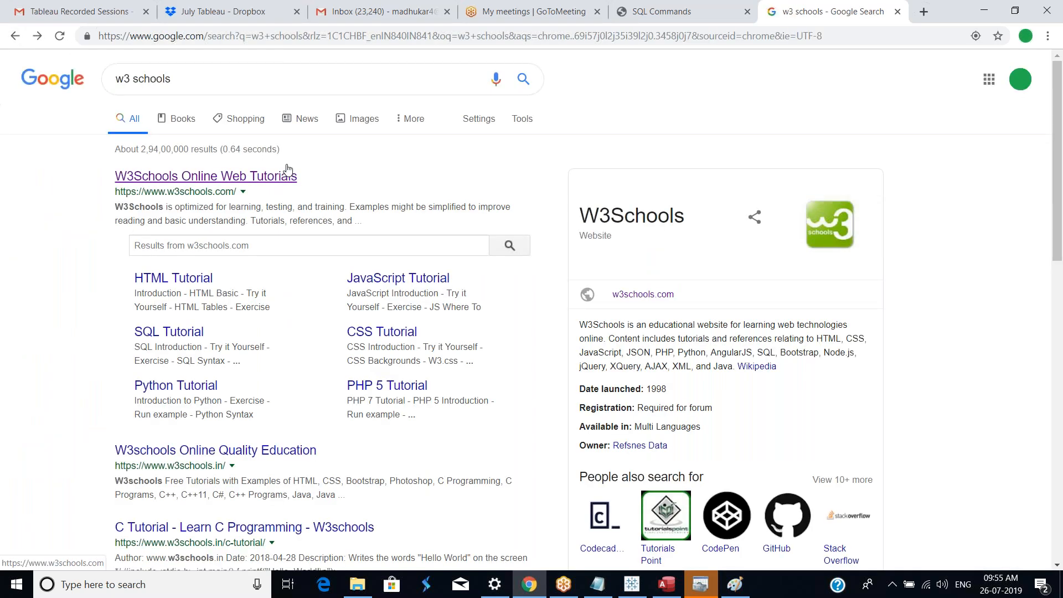
# Step: Refine the search to w3 schools SQL and open the W3Schools SQL Tutorial page
pyautogui.click(234, 87)
pyautogui.write('SQL')
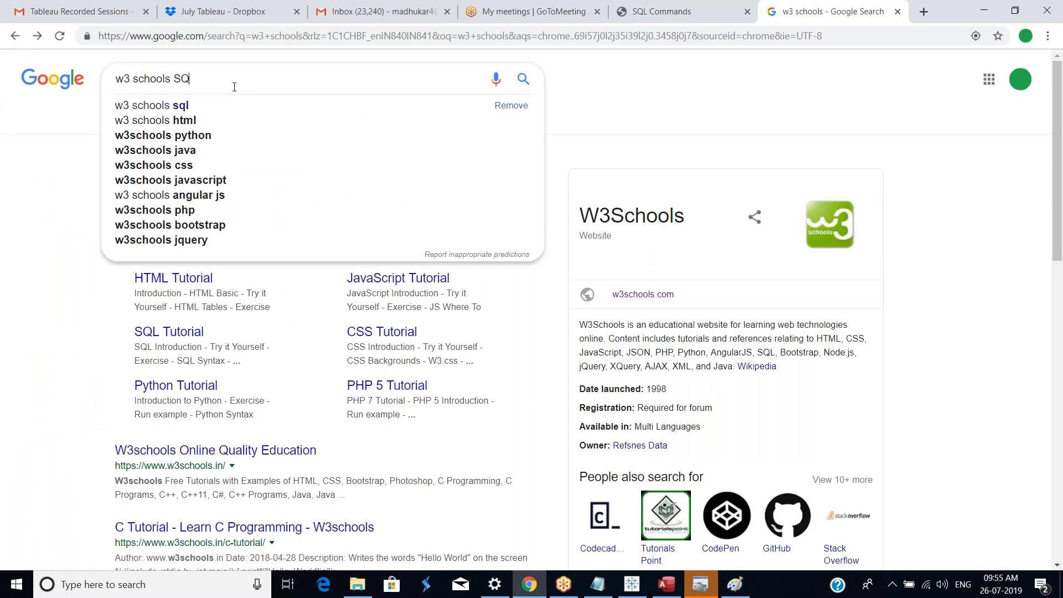
pyautogui.press('Return')
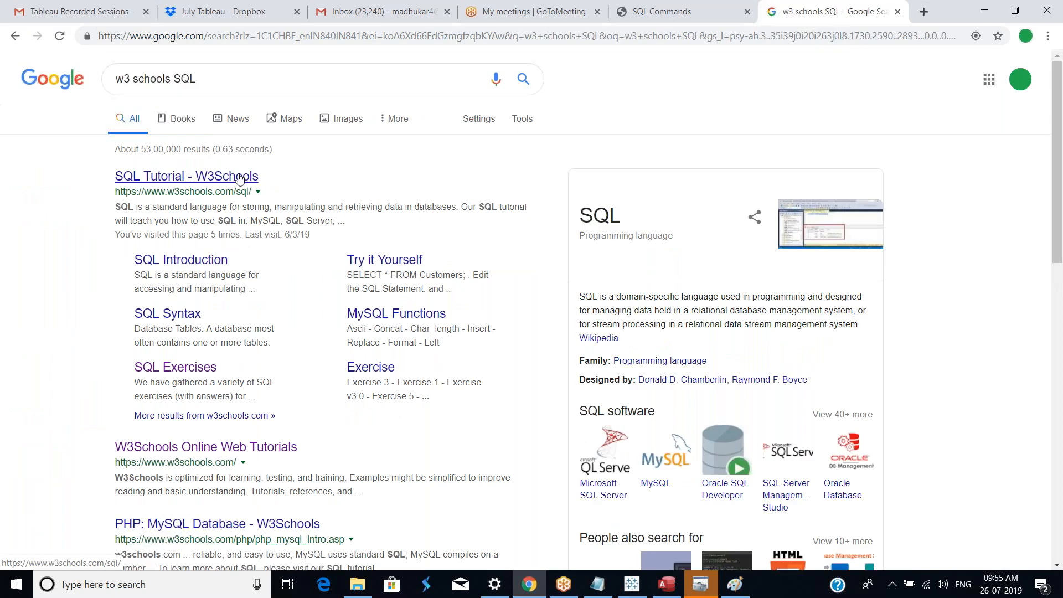
pyautogui.click(238, 176)
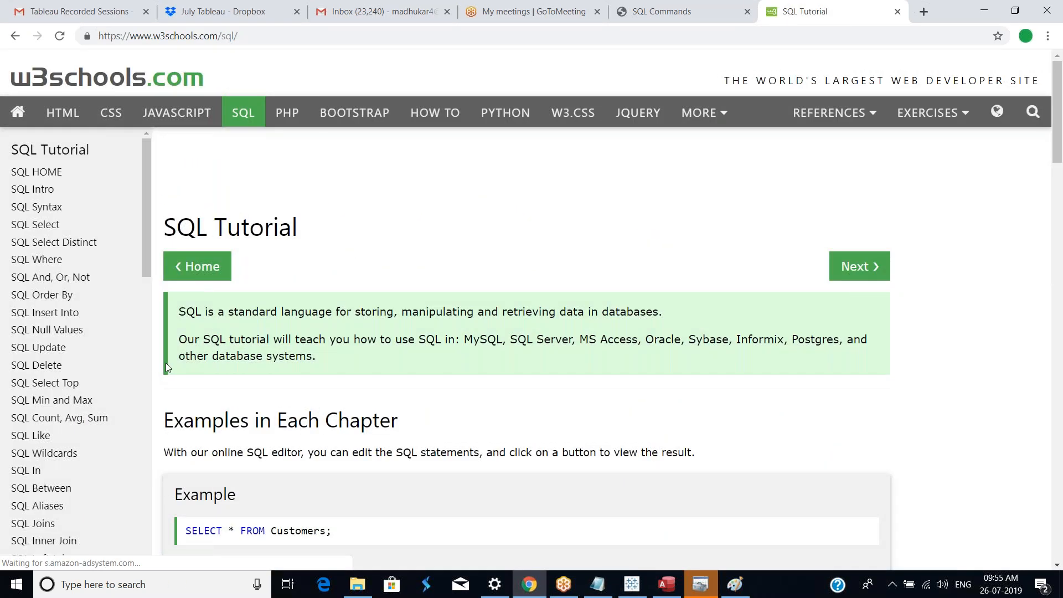
# Step: Browse the SQL Tutorial's list of topics in the sidebar
pyautogui.moveTo(144, 266); pyautogui.dragTo(147, 414)
pyautogui.scroll(-5, 147, 421)
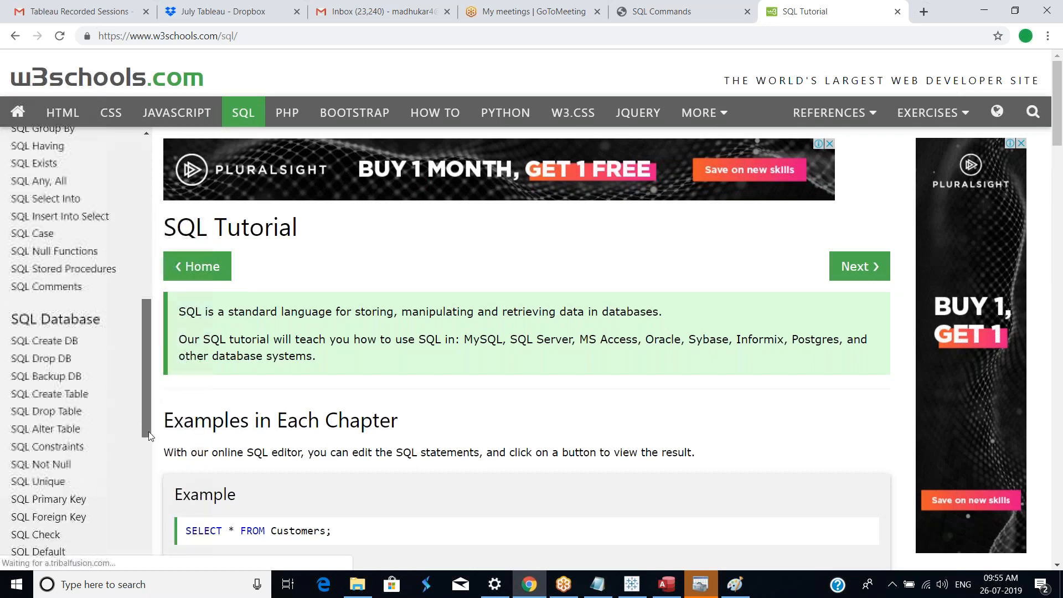
pyautogui.moveTo(145, 427); pyautogui.dragTo(145, 477)
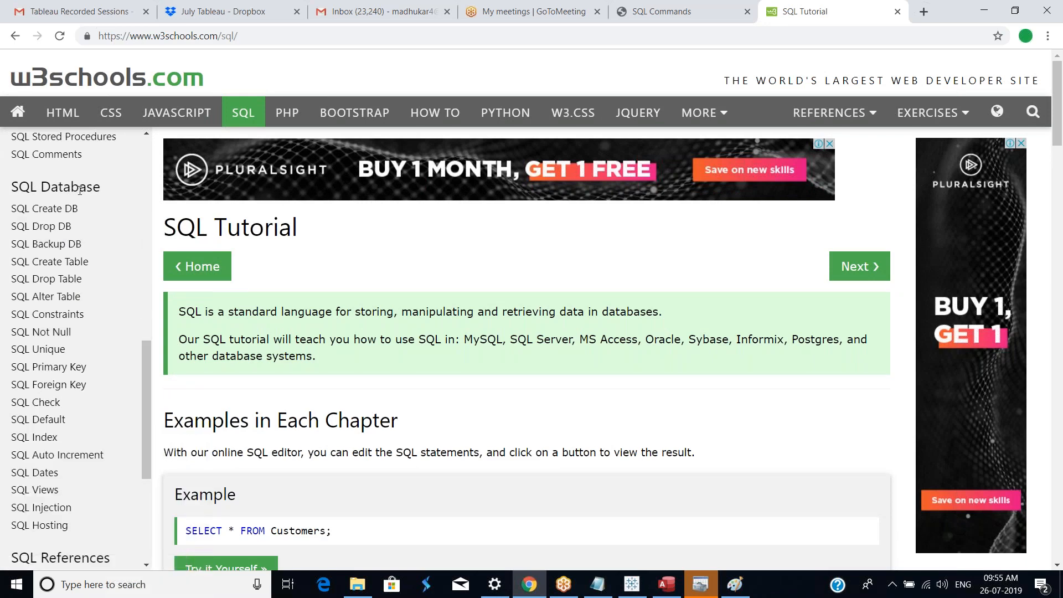
pyautogui.moveTo(145, 459); pyautogui.dragTo(57, 149)
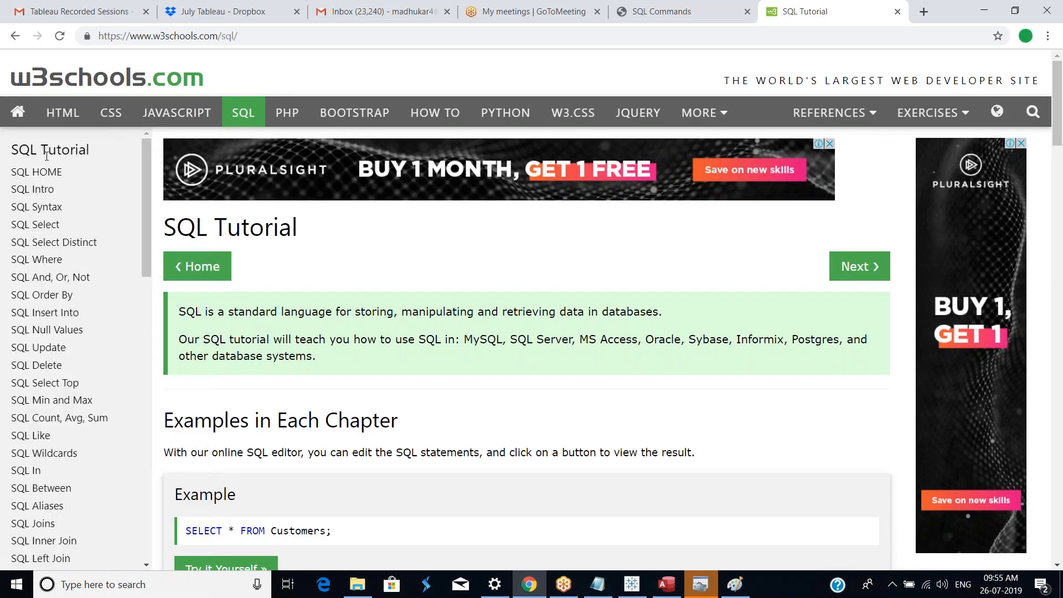
pyautogui.scroll(-9, 61, 382)
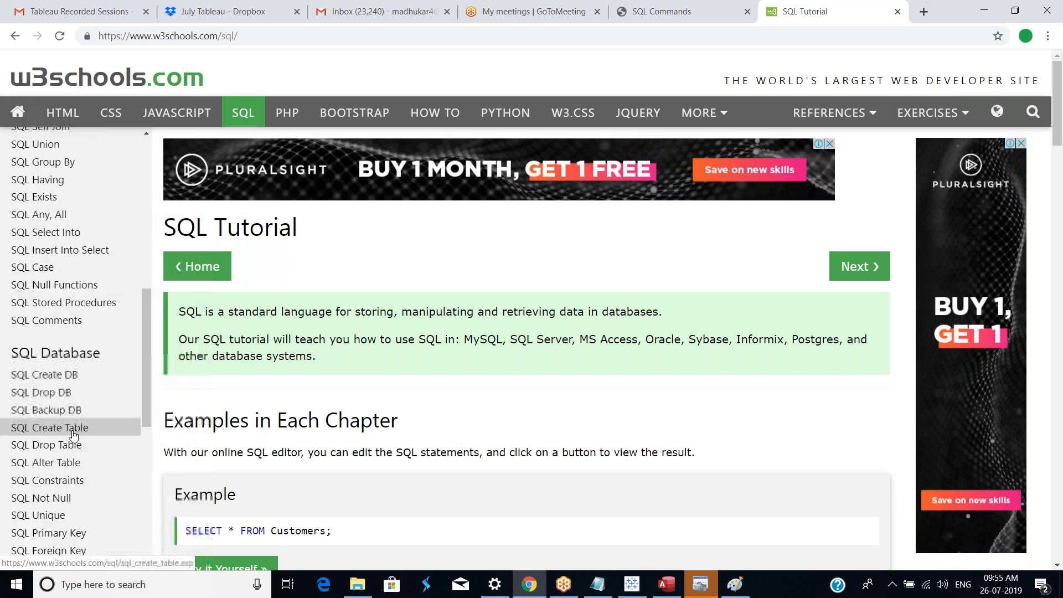
pyautogui.scroll(9, 89, 310)
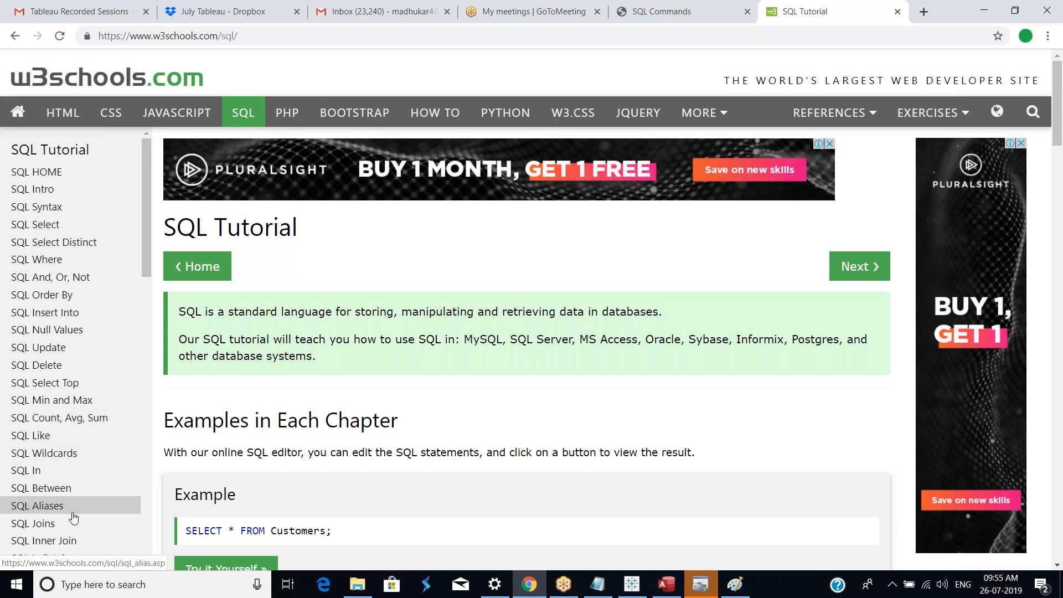
pyautogui.scroll(-5, 73, 518)
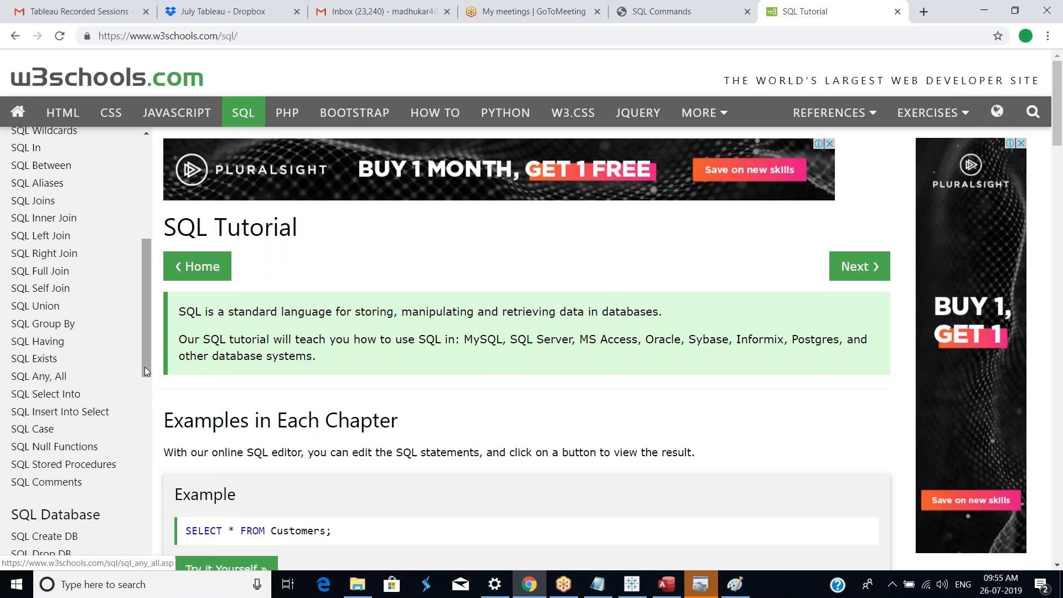
pyautogui.moveTo(148, 361); pyautogui.dragTo(172, 230)
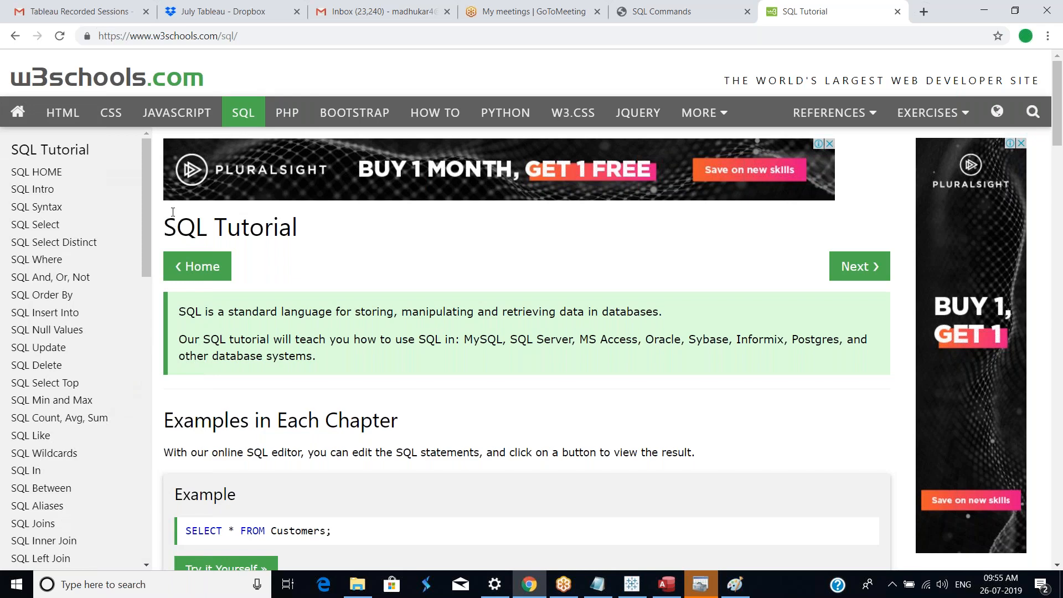
pyautogui.moveTo(145, 235); pyautogui.dragTo(147, 248)
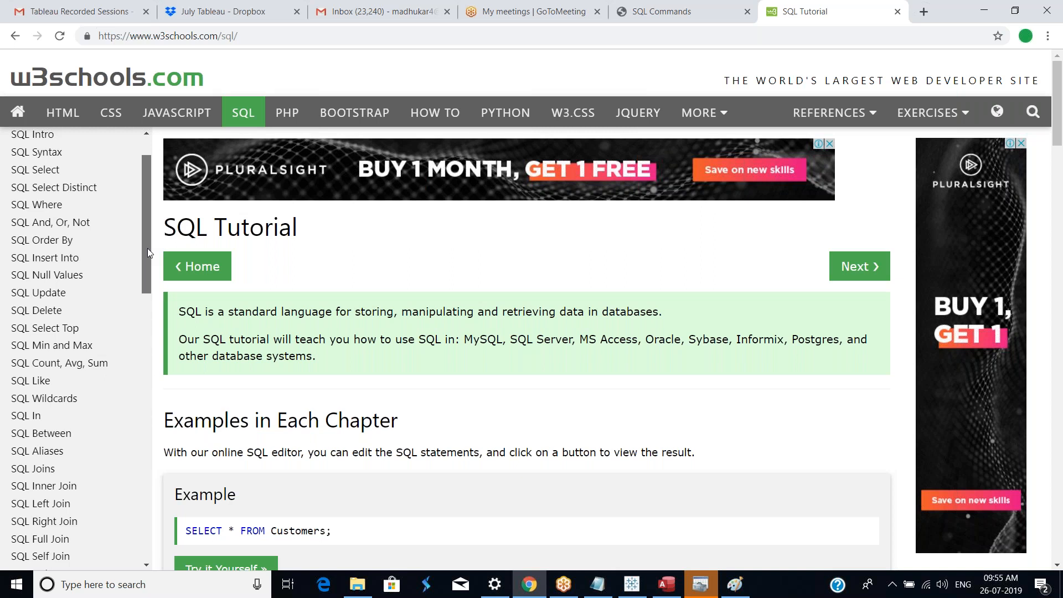
pyautogui.moveTo(147, 248); pyautogui.dragTo(154, 230)
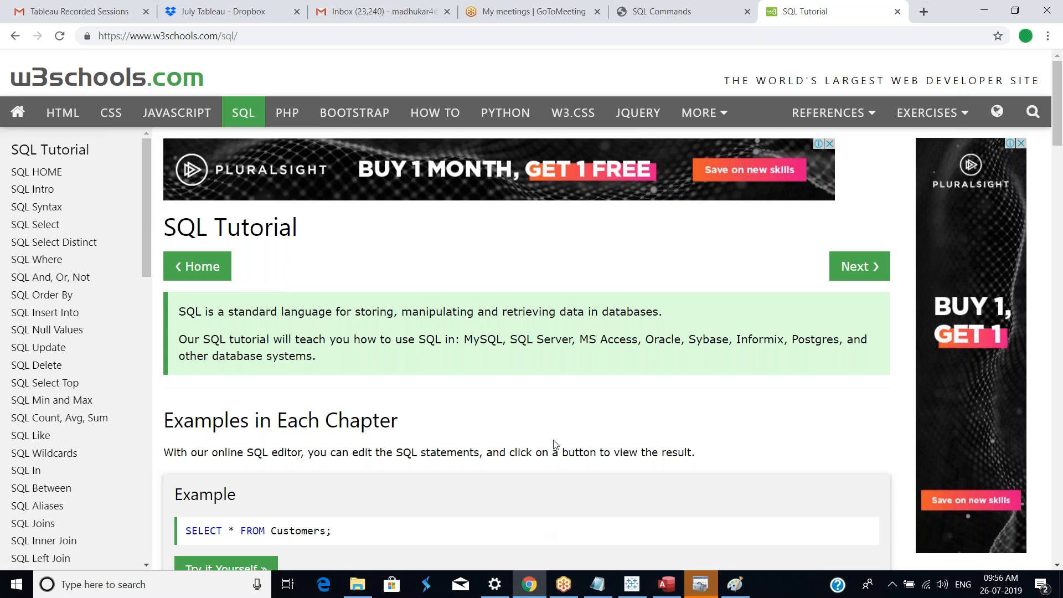
pyautogui.click(1062, 393)
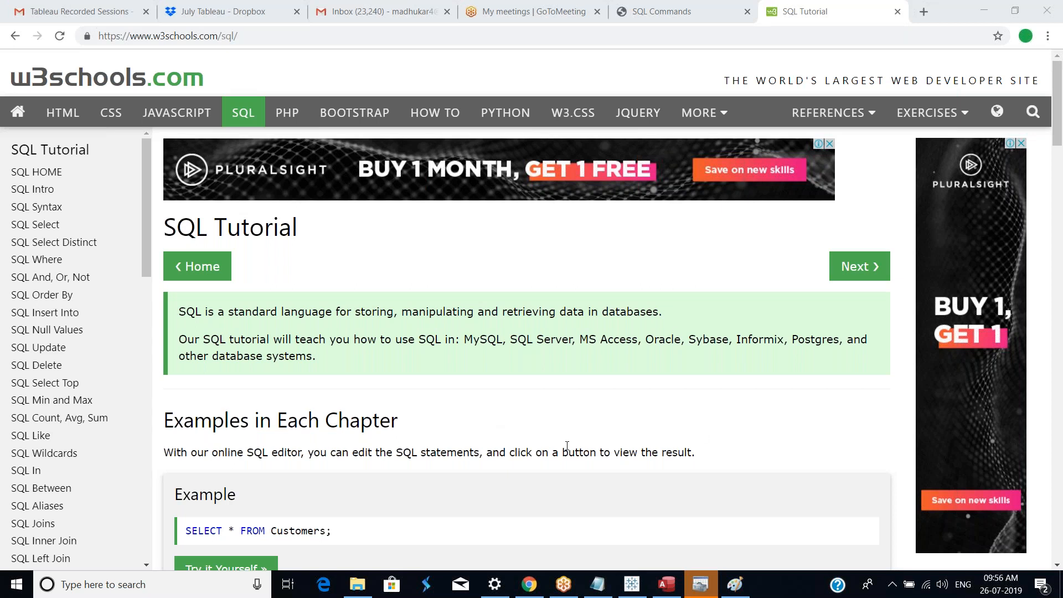
pyautogui.click(474, 427)
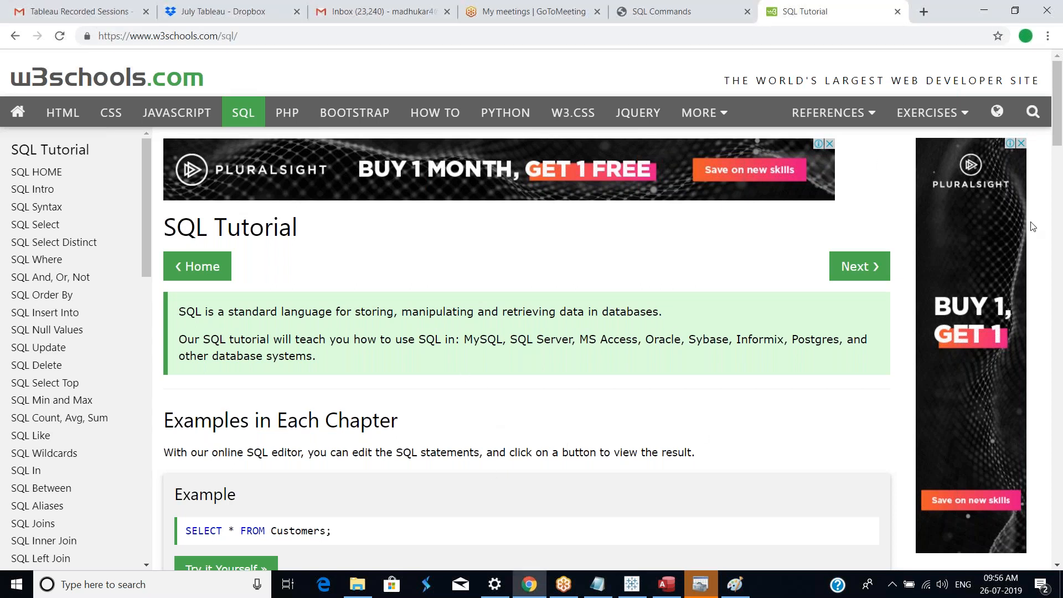
pyautogui.click(1051, 11)
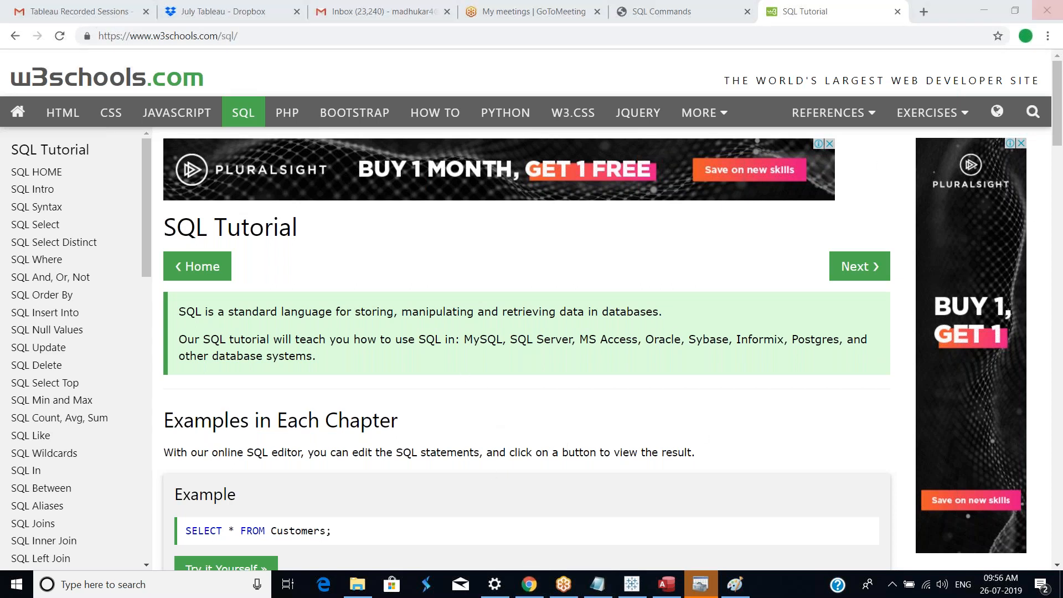